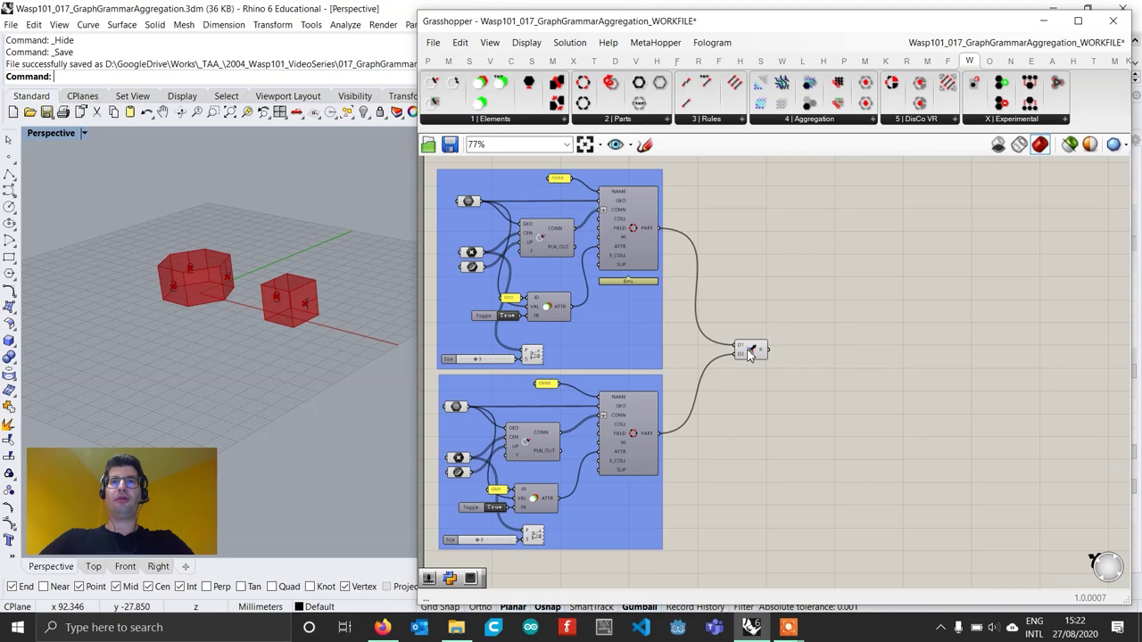
Examine the HEXA and CUBE part definitions and identify which geometry each one references.
{"action": "scroll", "coordinate": [749, 352], "scroll_direction": "down", "scroll_amount": 2}
{"action": "right_click_drag", "start_coordinate": [282, 302], "coordinate": [273, 347], "text": "shift"}
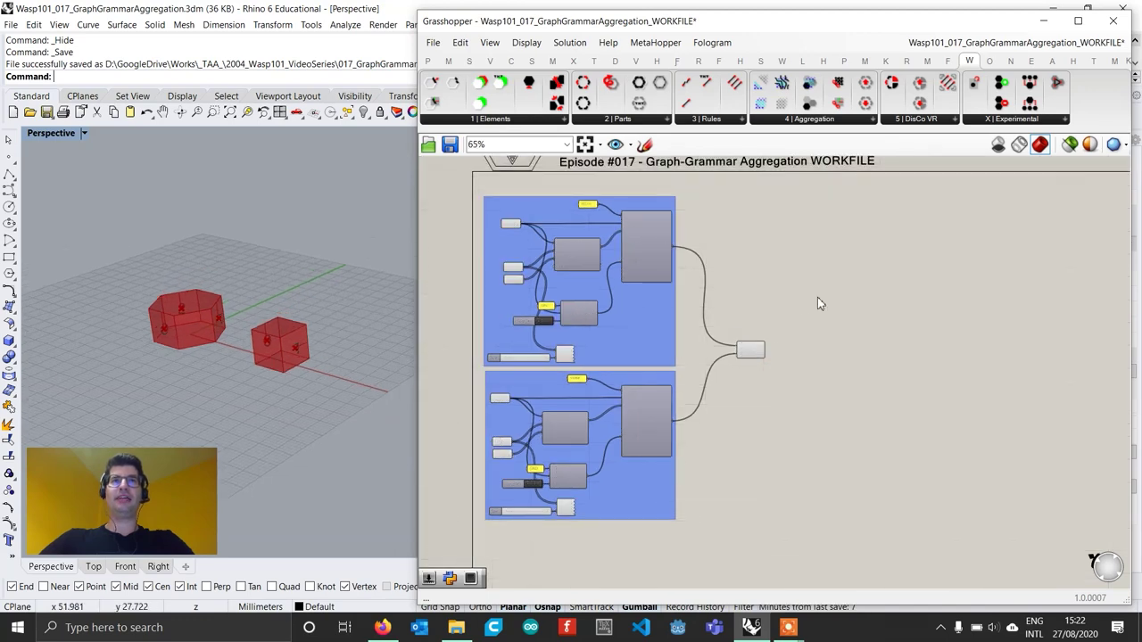
{"action": "right_click_drag", "start_coordinate": [790, 306], "coordinate": [784, 352]}
{"action": "scroll", "coordinate": [632, 382], "scroll_direction": "up", "scroll_amount": 3}
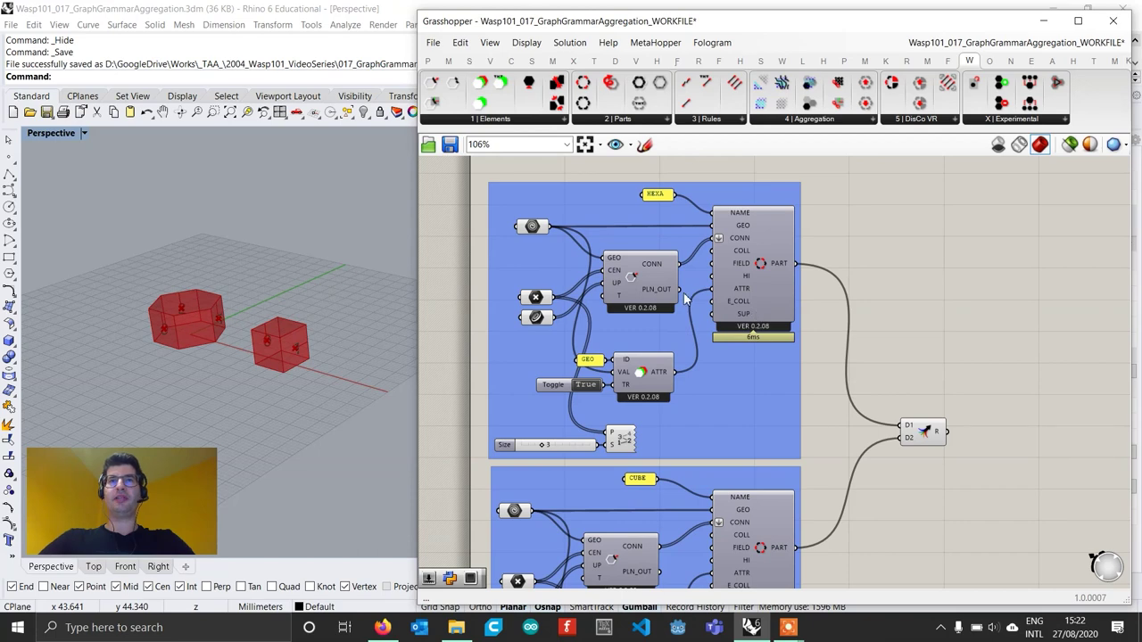
{"action": "left_click", "coordinate": [535, 229]}
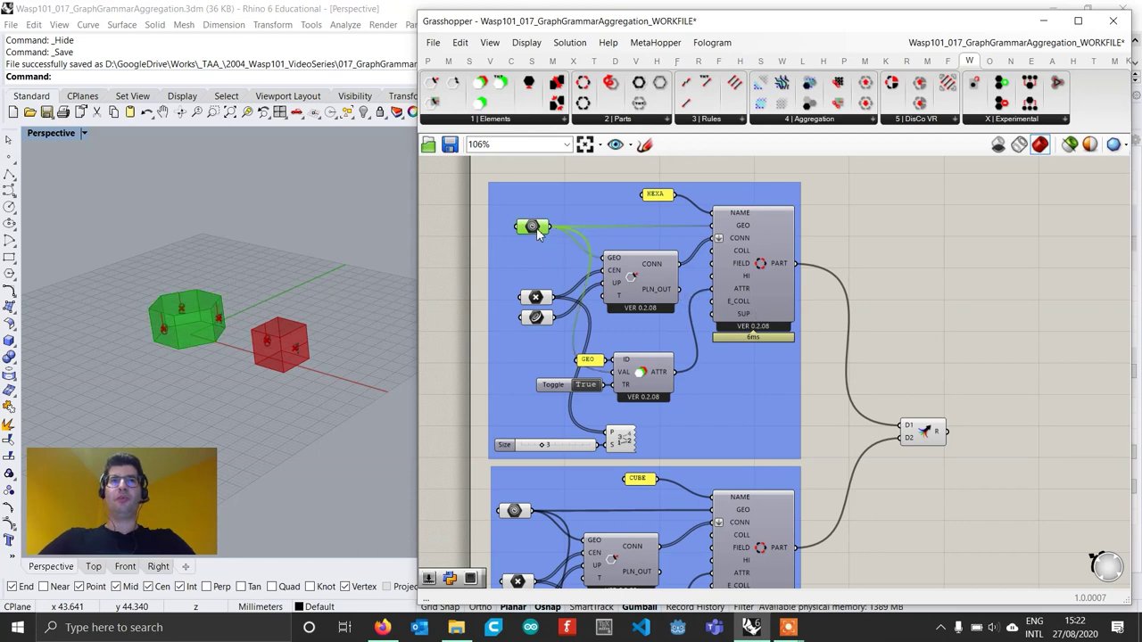
{"action": "right_click_drag", "start_coordinate": [517, 517], "coordinate": [547, 457]}
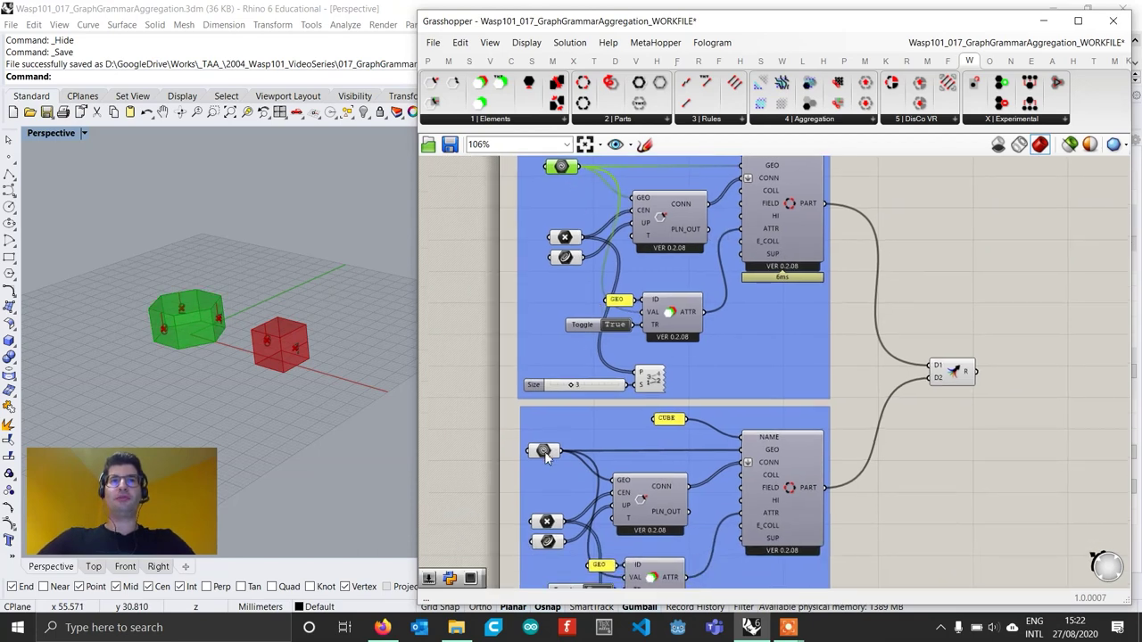
{"action": "left_click", "coordinate": [545, 452]}
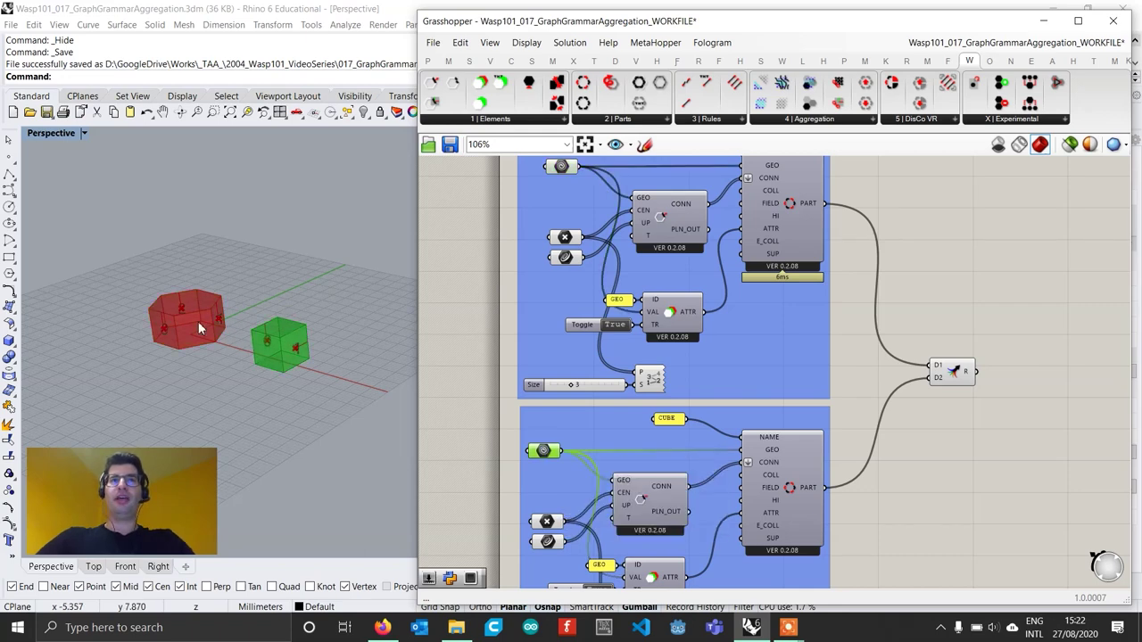
Inspect the numbered connections on the hexagonal and cube parts in the Rhino viewport.
{"action": "scroll", "coordinate": [167, 314], "scroll_direction": "up", "scroll_amount": 3}
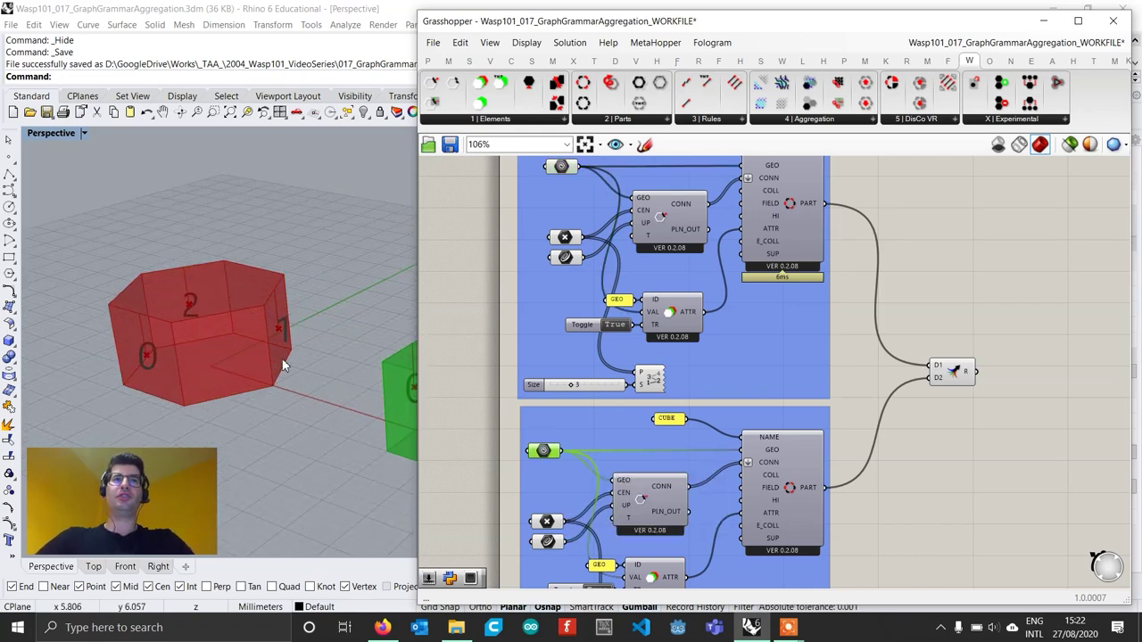
{"action": "scroll", "coordinate": [194, 333], "scroll_direction": "down", "scroll_amount": 3}
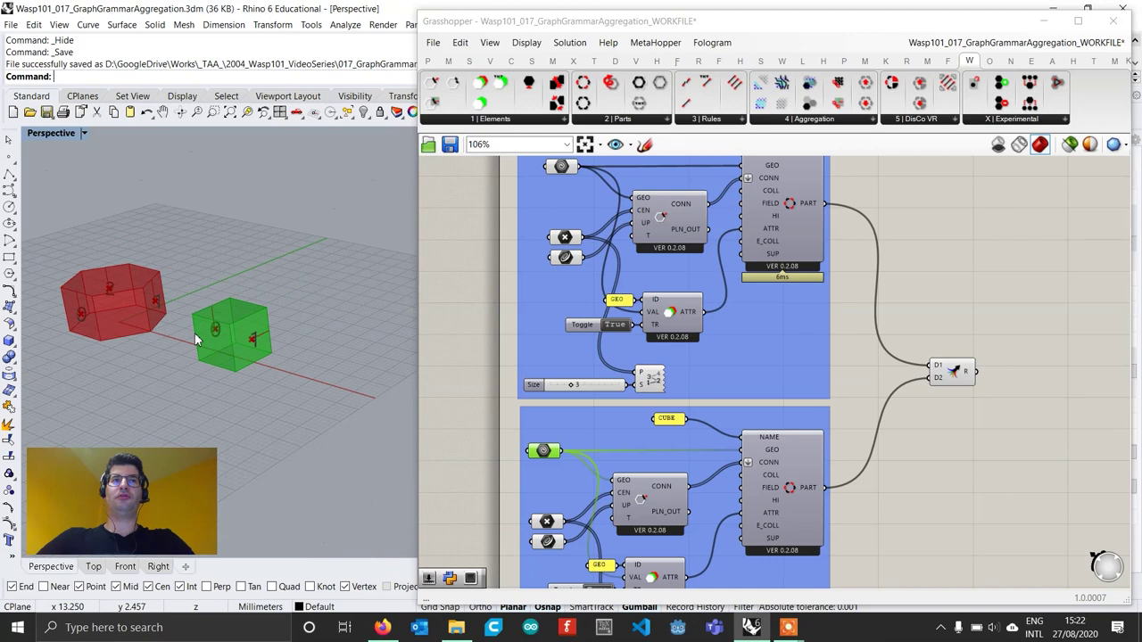
{"action": "scroll", "coordinate": [78, 325], "scroll_direction": "up", "scroll_amount": 3}
{"action": "scroll", "coordinate": [159, 326], "scroll_direction": "down", "scroll_amount": 2}
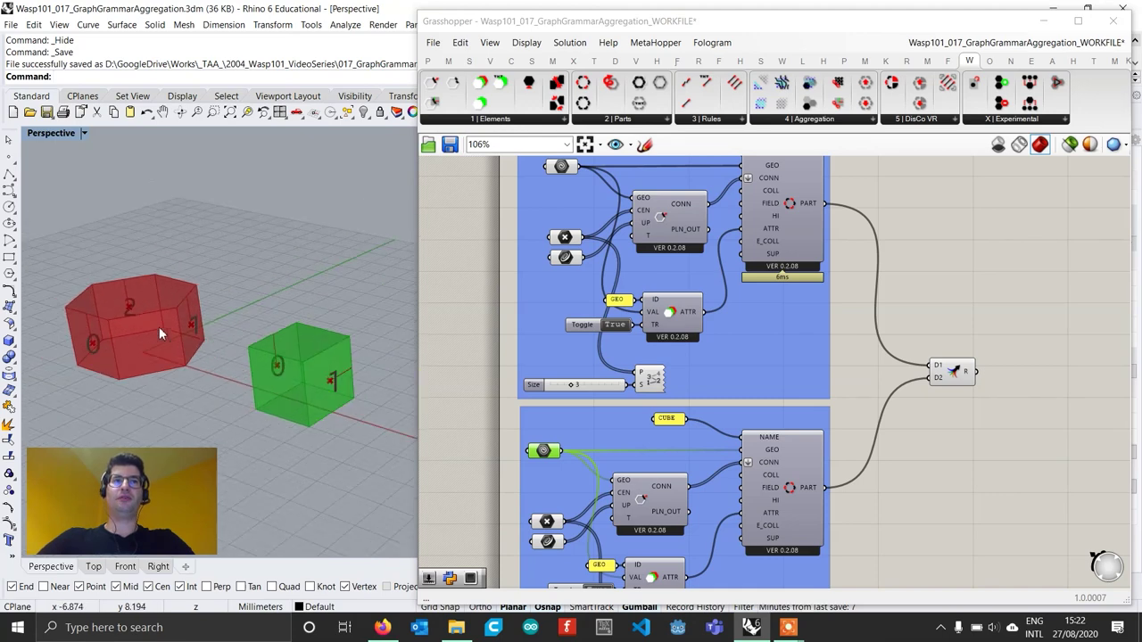
{"action": "right_click_drag", "start_coordinate": [321, 380], "coordinate": [318, 335], "text": "shift"}
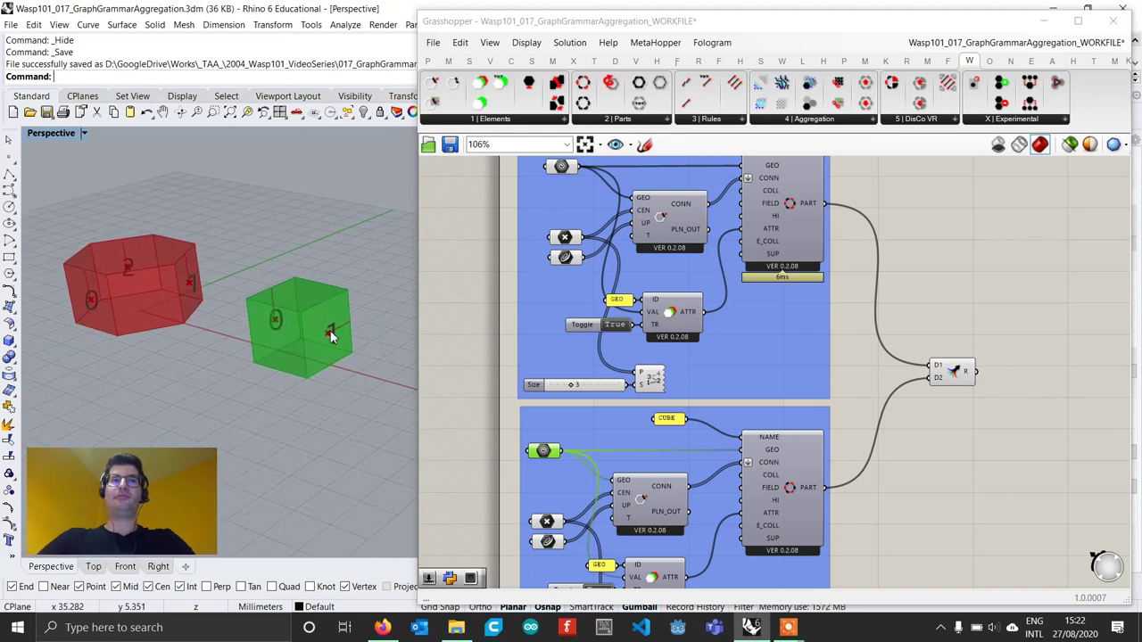
{"action": "scroll", "coordinate": [831, 387], "scroll_direction": "down", "scroll_amount": 1}
{"action": "scroll", "coordinate": [831, 387], "scroll_direction": "down", "scroll_amount": 1}
{"action": "scroll", "coordinate": [769, 258], "scroll_direction": "up", "scroll_amount": 2}
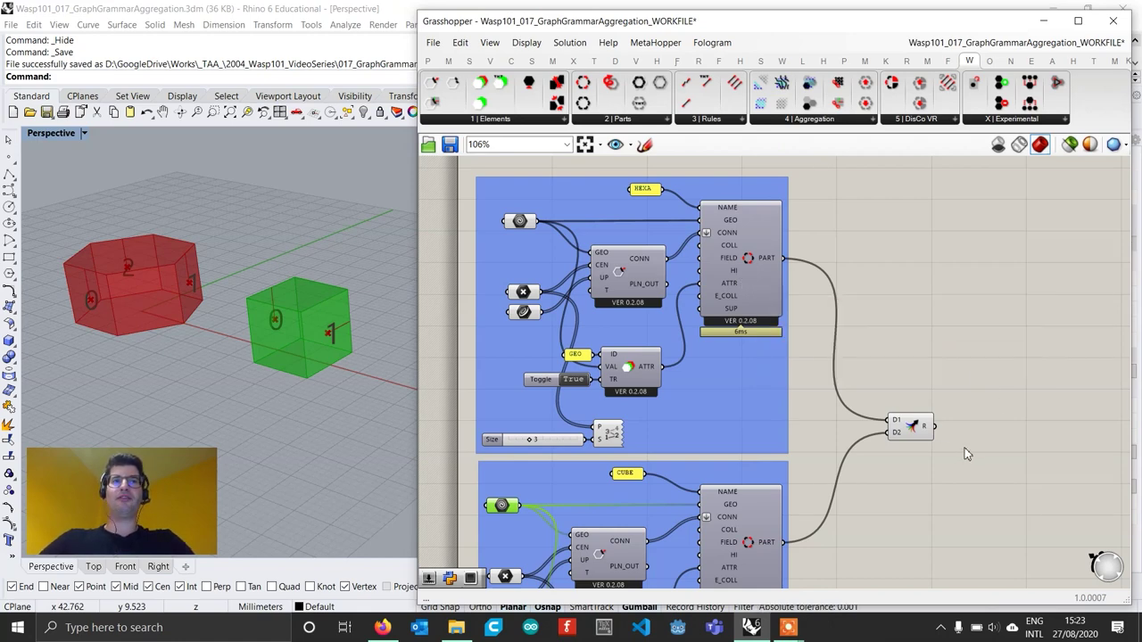
Review the HEXA part's geometry and how both part outputs feed into the merge component.
{"action": "right_click_drag", "start_coordinate": [964, 450], "coordinate": [925, 438]}
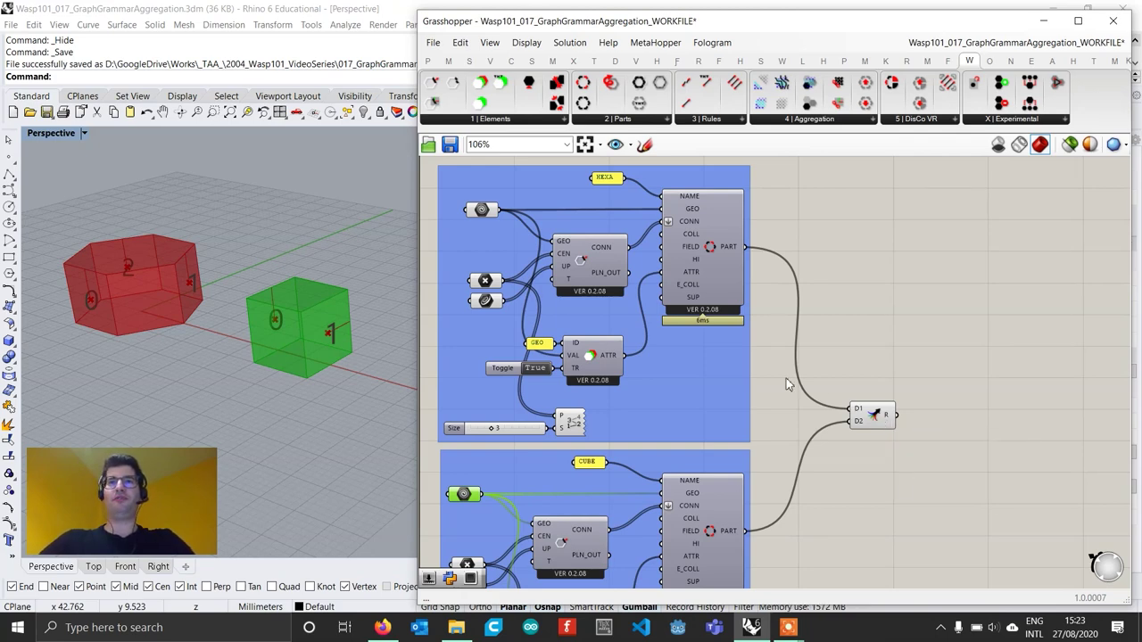
{"action": "scroll", "coordinate": [773, 422], "scroll_direction": "up", "scroll_amount": 3}
{"action": "right_click_drag", "start_coordinate": [644, 323], "coordinate": [673, 398]}
{"action": "left_click", "coordinate": [542, 234]}
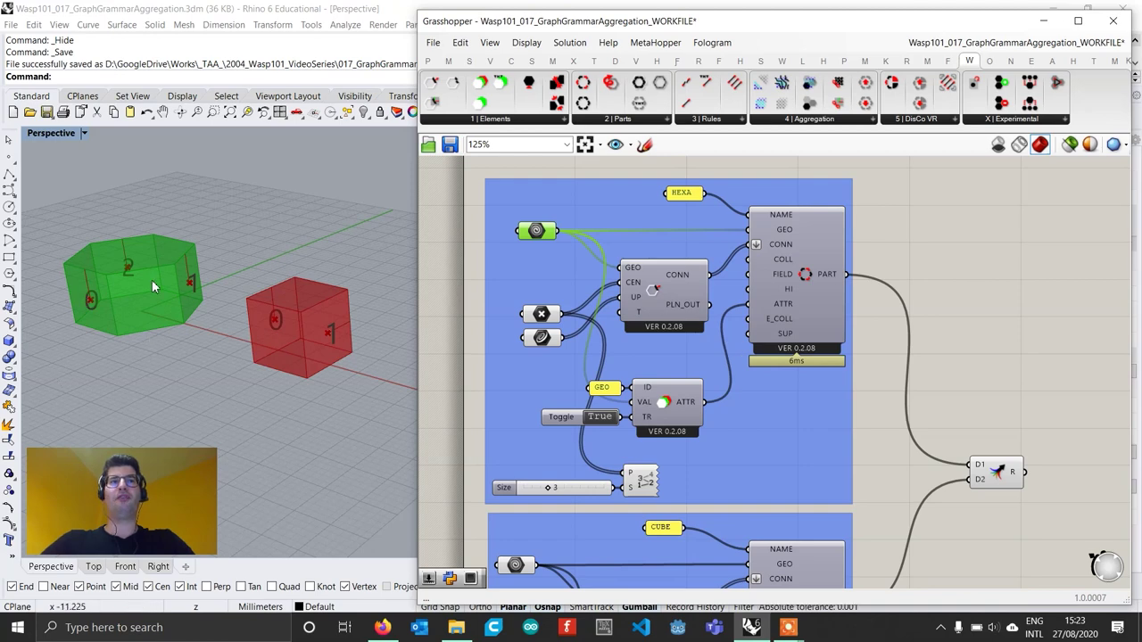
{"action": "right_click_drag", "start_coordinate": [911, 435], "coordinate": [740, 385]}
{"action": "left_click", "coordinate": [649, 368]}
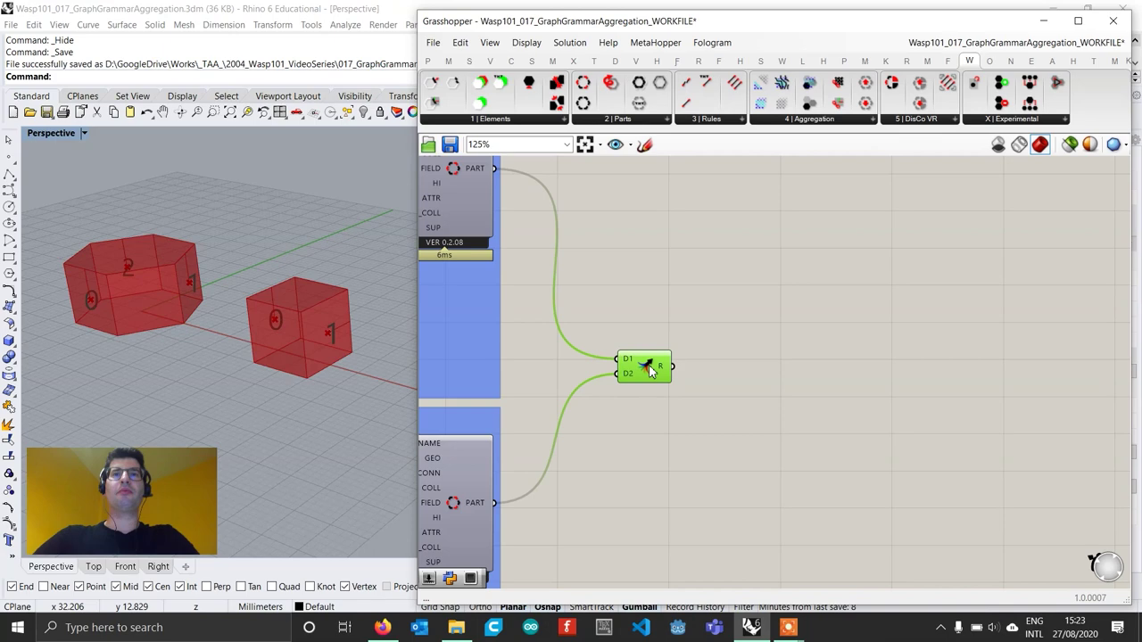
{"action": "left_click", "coordinate": [760, 337]}
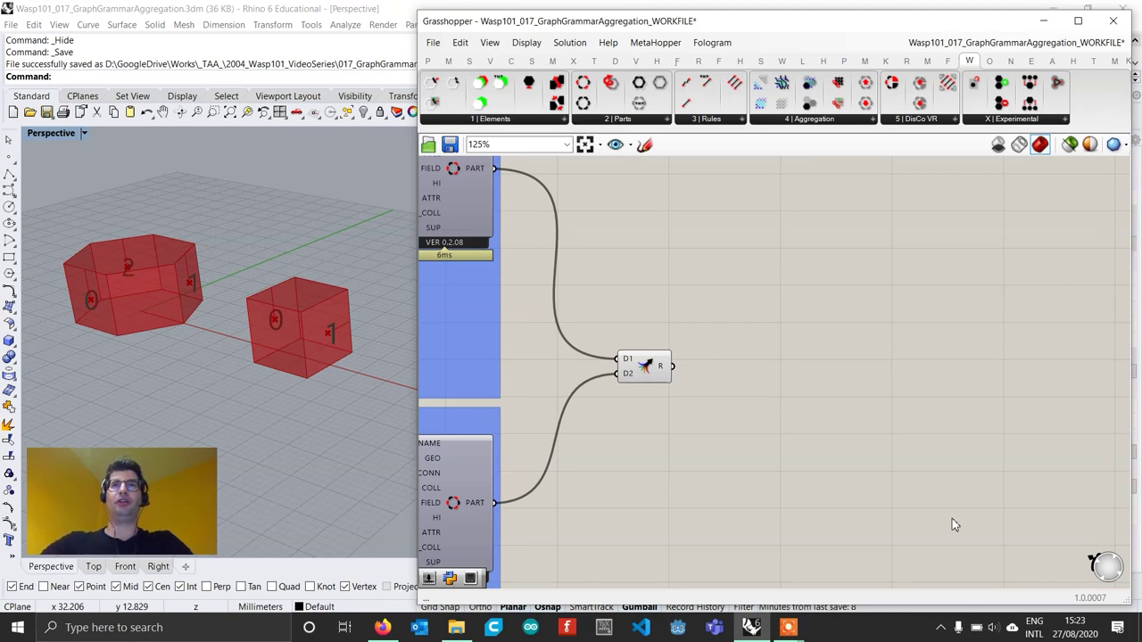
Place a Wasp Graph-Grammar Aggregation component on the canvas after the merge component.
{"action": "left_click", "coordinate": [1033, 122]}
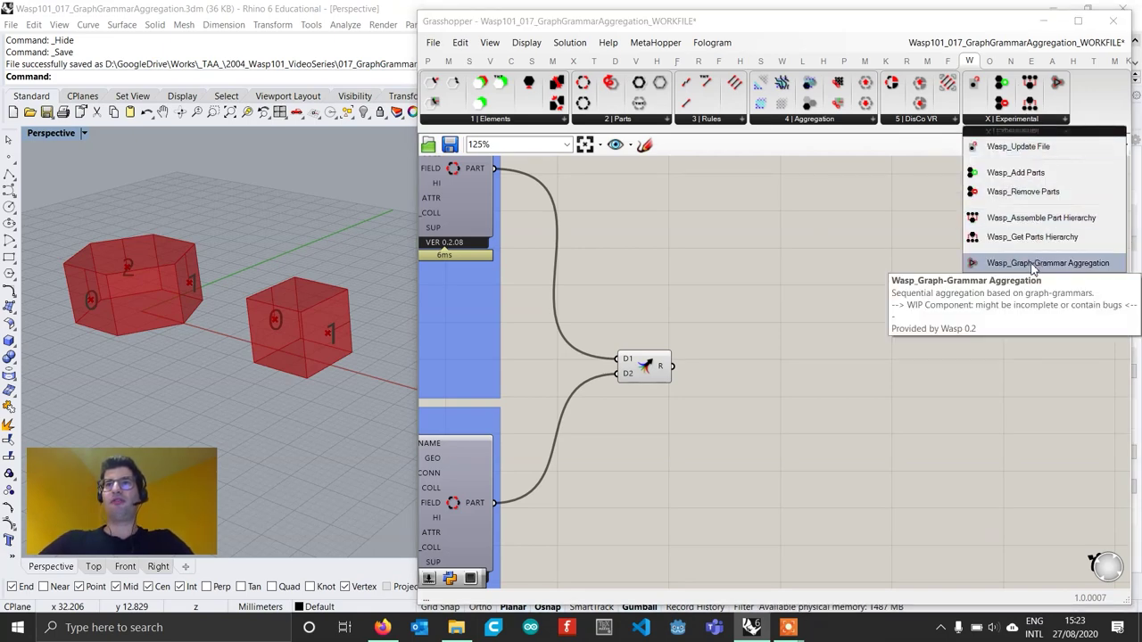
{"action": "left_click_drag", "start_coordinate": [1033, 263], "coordinate": [956, 391]}
{"action": "scroll", "coordinate": [922, 385], "scroll_direction": "down", "scroll_amount": 1}
{"action": "right_click_drag", "start_coordinate": [854, 358], "coordinate": [737, 329]}
{"action": "scroll", "coordinate": [661, 344], "scroll_direction": "up", "scroll_amount": 1}
{"action": "left_click", "coordinate": [821, 351]}
{"action": "left_click_drag", "start_coordinate": [821, 355], "coordinate": [835, 366]}
Connect the merged parts to the aggregation's PART input and move the aggregation component farther from the merge.
{"action": "left_click_drag", "start_coordinate": [583, 336], "coordinate": [799, 322]}
{"action": "left_click_drag", "start_coordinate": [875, 373], "coordinate": [935, 384]}
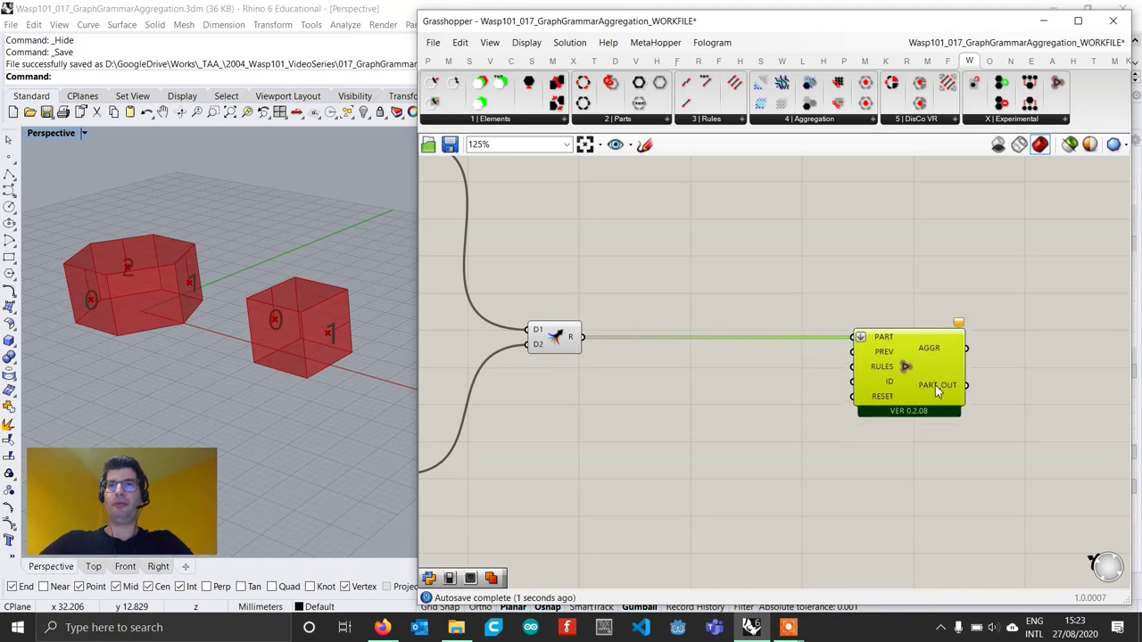
{"action": "scroll", "coordinate": [935, 385], "scroll_direction": "up", "scroll_amount": 1}
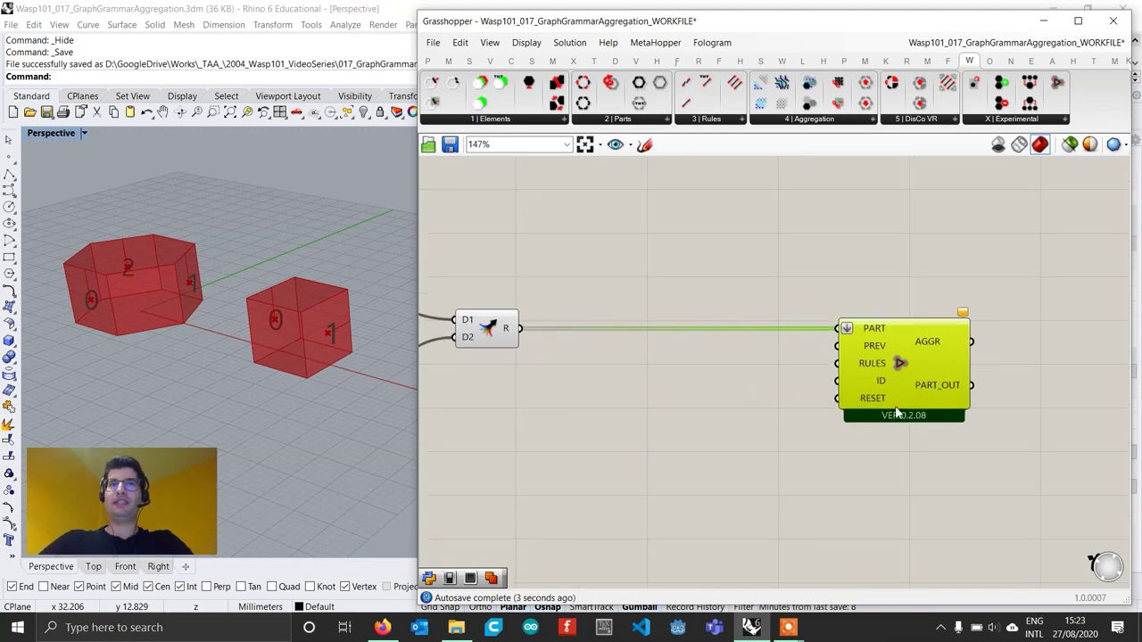
{"action": "right_click_drag", "start_coordinate": [880, 387], "coordinate": [814, 382]}
{"action": "right_click_drag", "start_coordinate": [597, 341], "coordinate": [690, 338]}
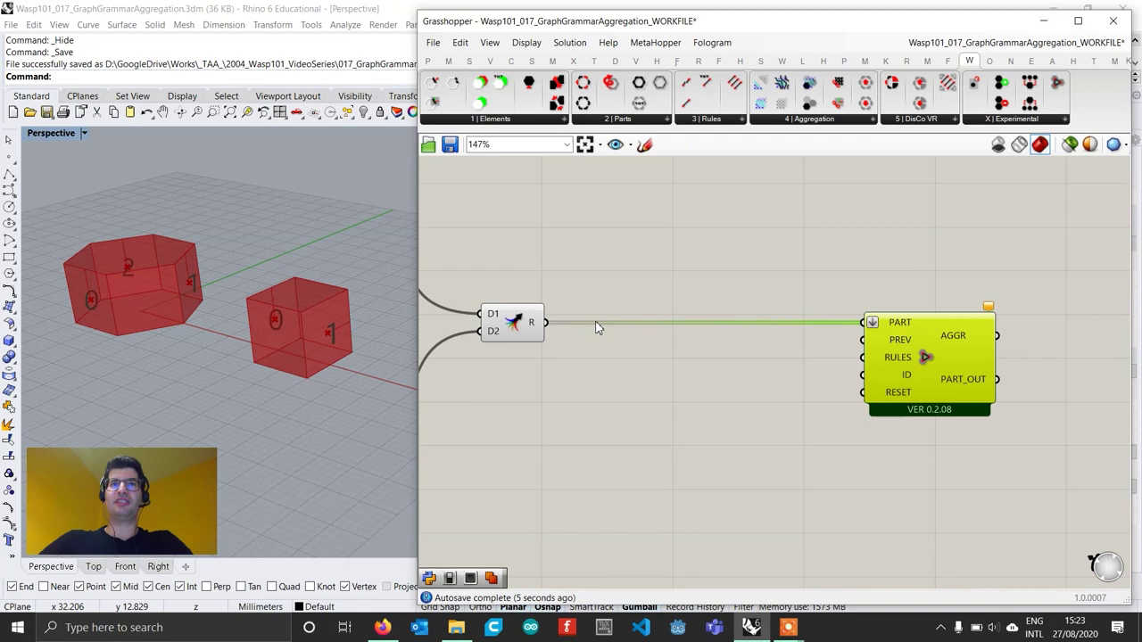
{"action": "scroll", "coordinate": [690, 338], "scroll_direction": "up", "scroll_amount": 1}
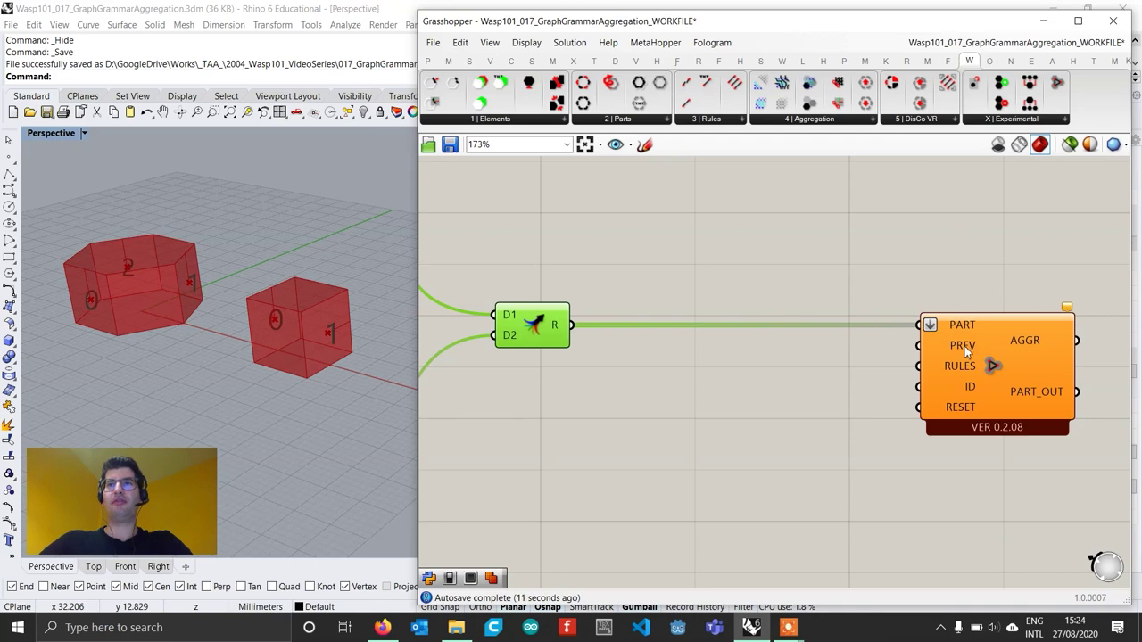
{"action": "mouse_move", "coordinate": [948, 356]}
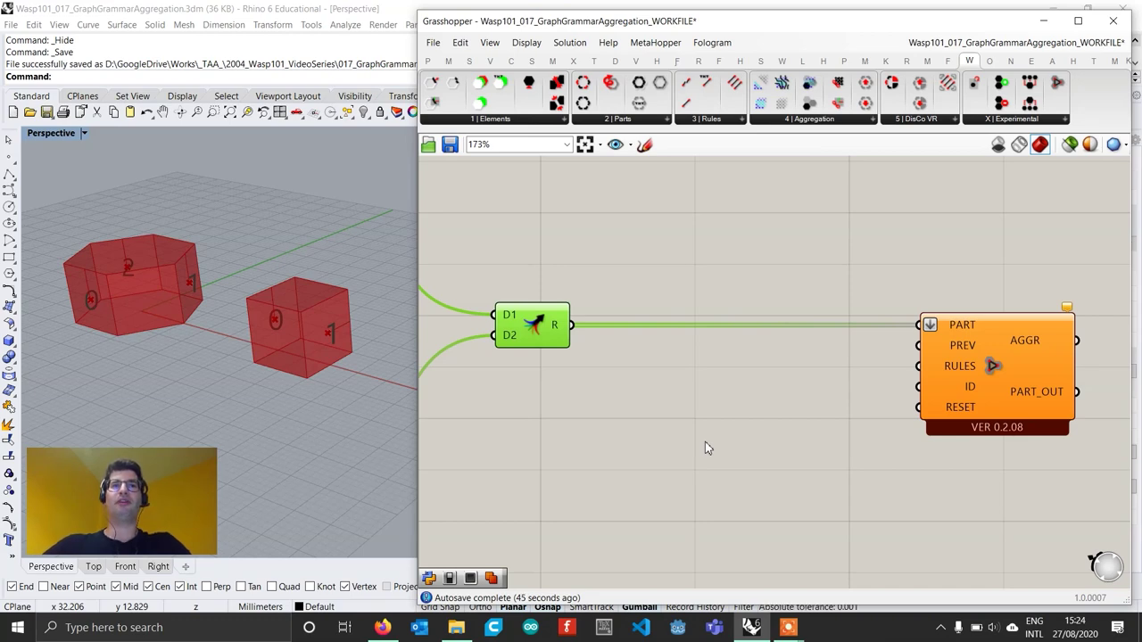
Add an empty text panel below the wire between the merge and aggregation components.
{"action": "double_click", "coordinate": [675, 437]}
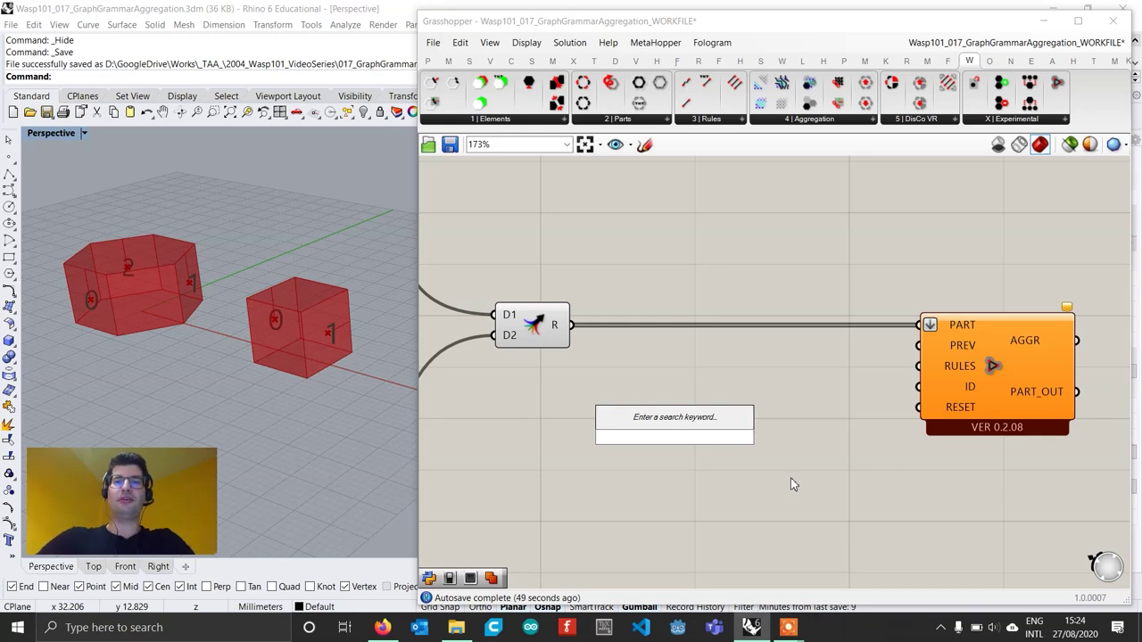
{"action": "type", "text": "//"}
{"action": "key", "text": "Return"}
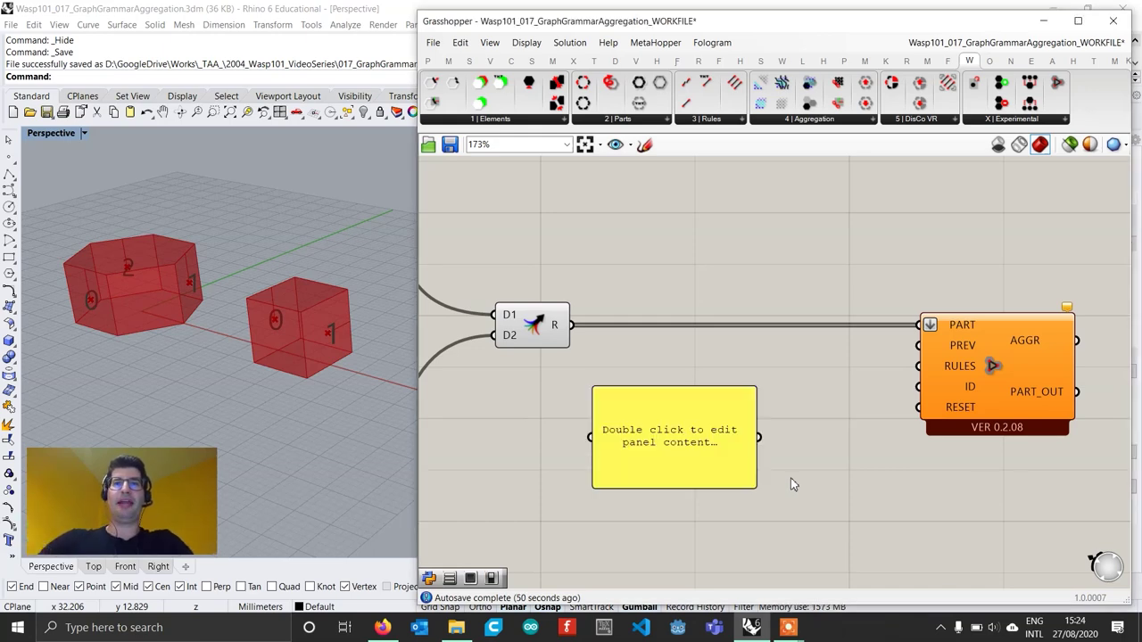
{"action": "left_click", "coordinate": [732, 446]}
{"action": "scroll", "coordinate": [732, 446], "scroll_direction": "up", "scroll_amount": 1}
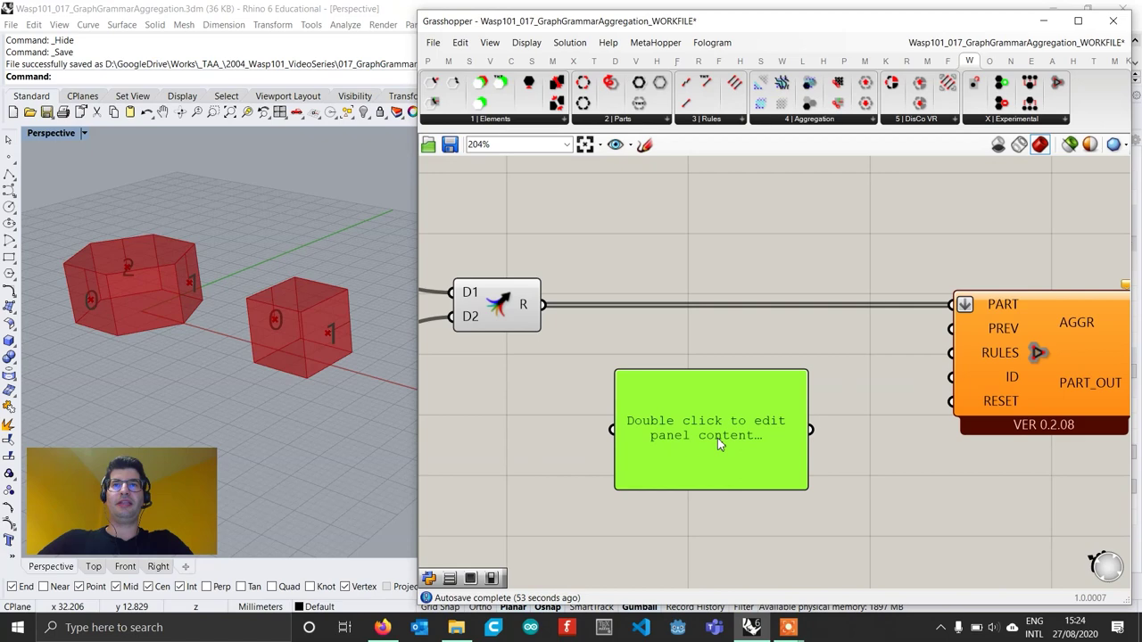
Turn off Multiline Data for the new panel, then widen it and reposition it below the merge wire.
{"action": "right_click", "coordinate": [726, 437]}
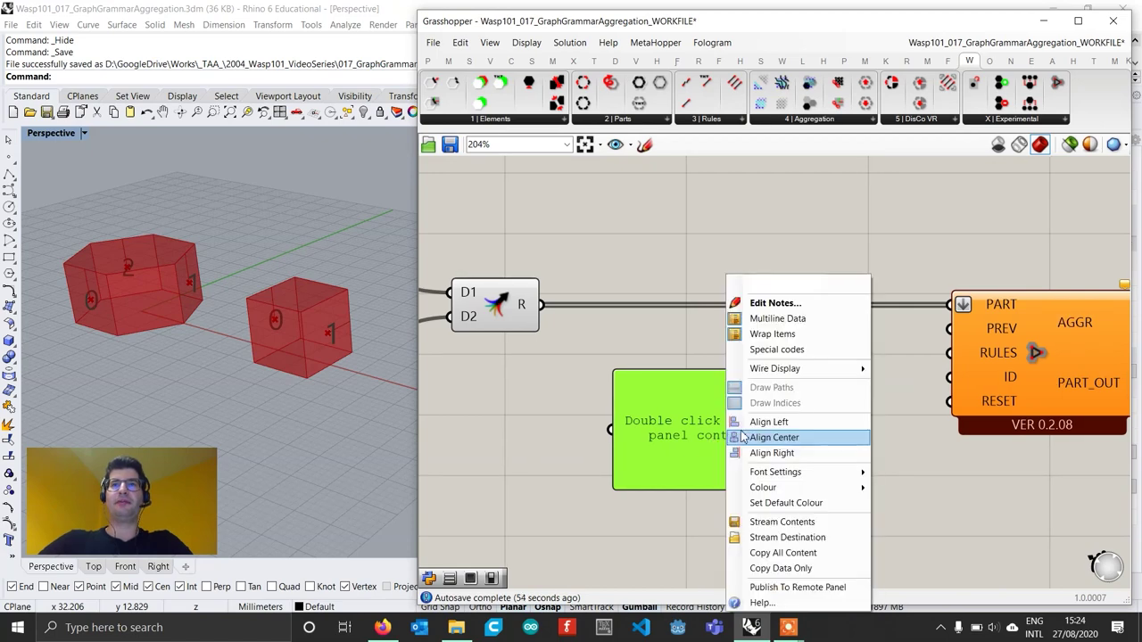
{"action": "left_click", "coordinate": [800, 320]}
{"action": "left_click_drag", "start_coordinate": [799, 403], "coordinate": [879, 406]}
{"action": "left_click_drag", "start_coordinate": [775, 452], "coordinate": [725, 467]}
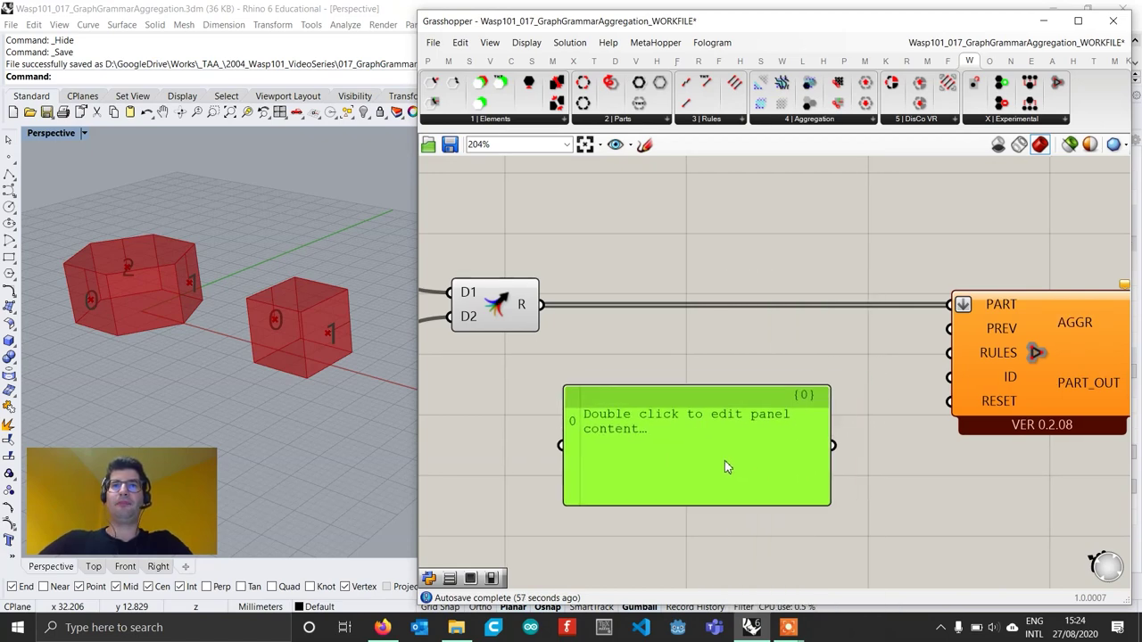
{"action": "scroll", "coordinate": [758, 442], "scroll_direction": "down", "scroll_amount": 1}
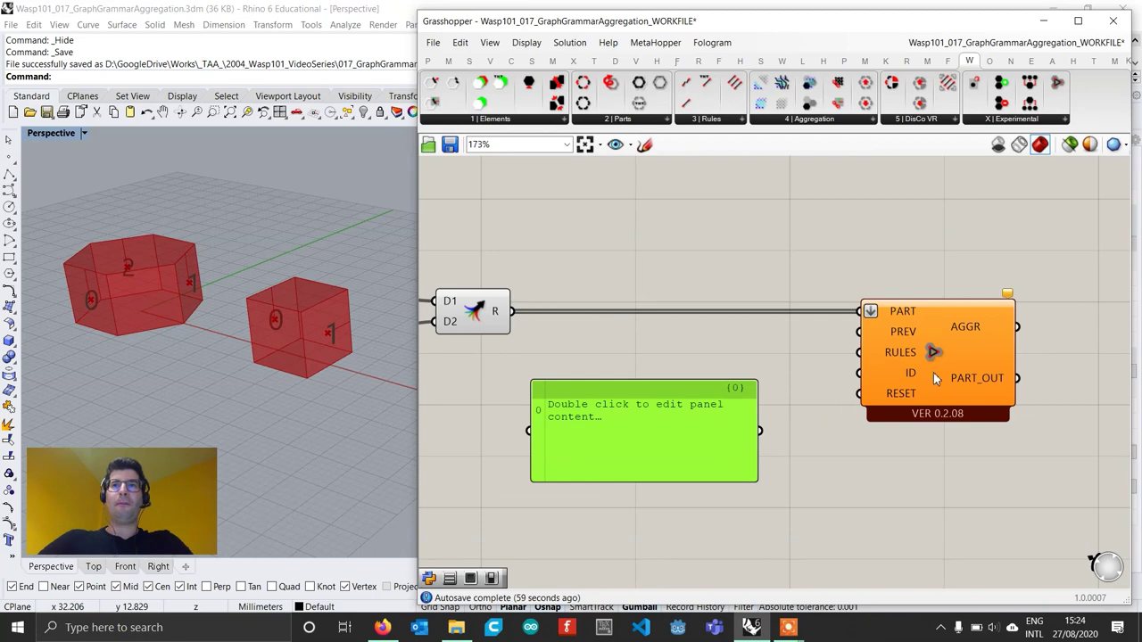
{"action": "right_click_drag", "start_coordinate": [932, 379], "coordinate": [911, 375]}
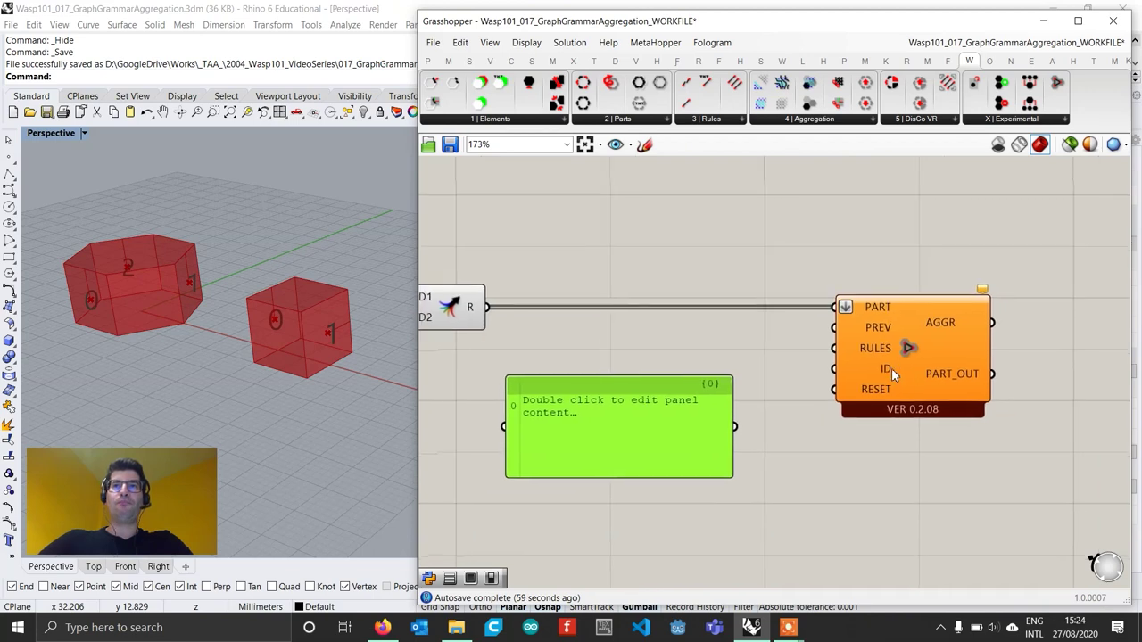
Begin the first grammar rule in the empty panel with HEXA|0_CUBE|1>.
{"action": "double_click", "coordinate": [603, 440]}
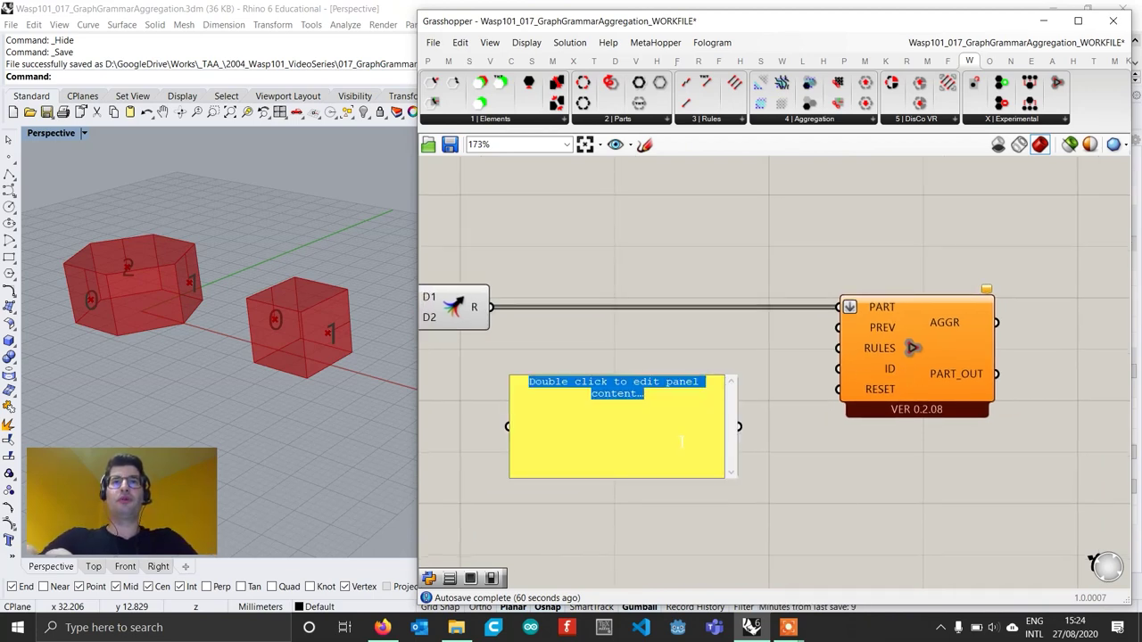
{"action": "type", "text": "HEXA"}
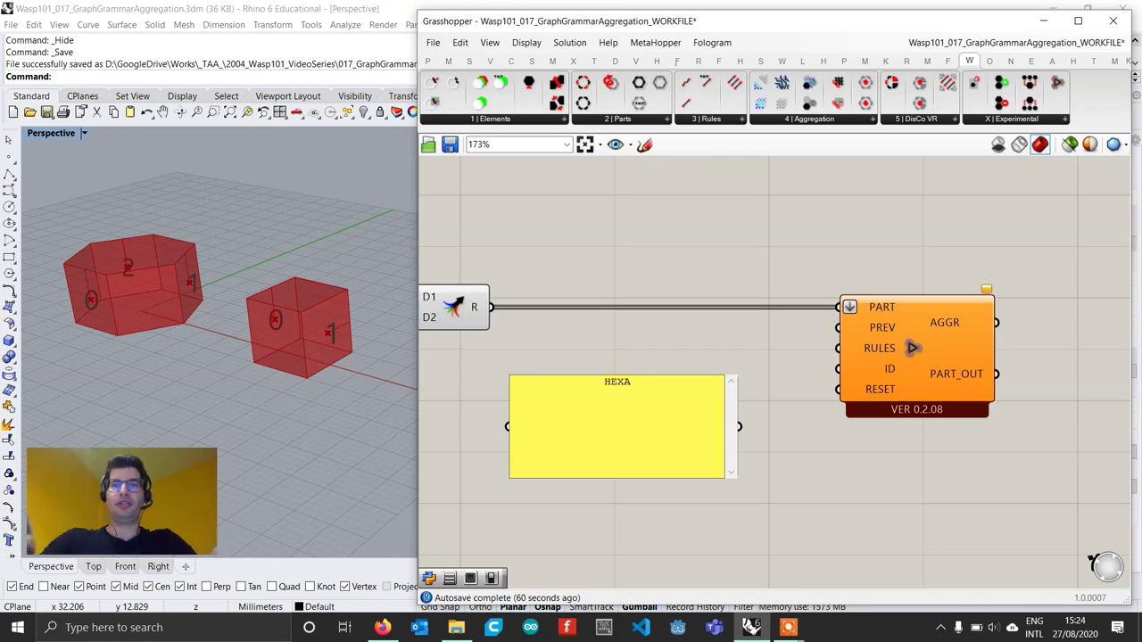
{"action": "type", "text": " 0"}
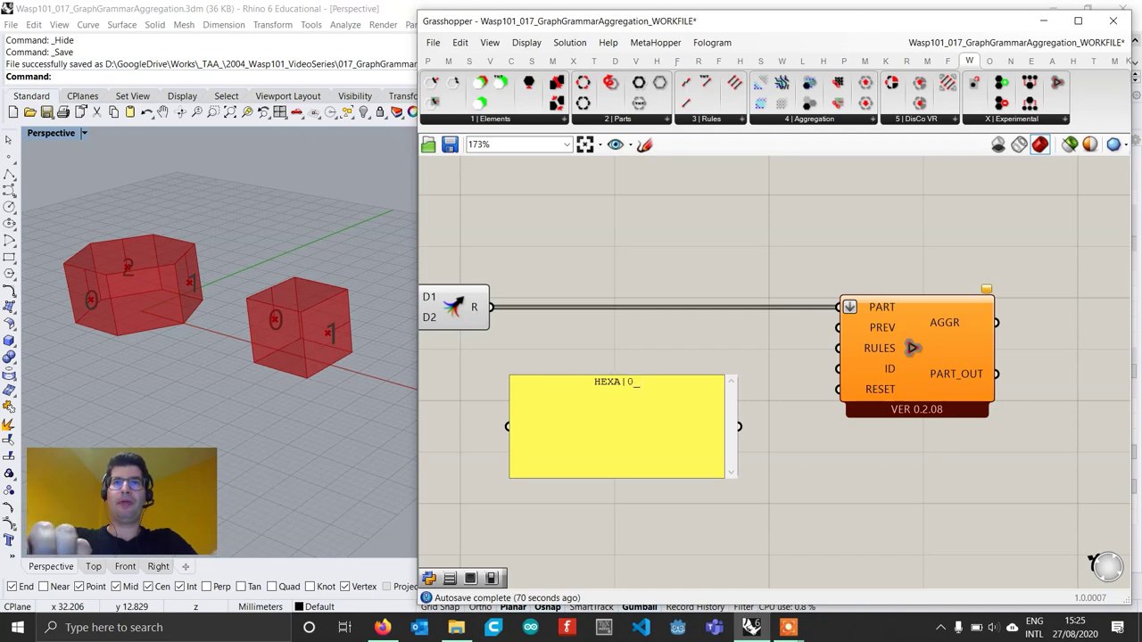
{"action": "type", "text": " CUB"}
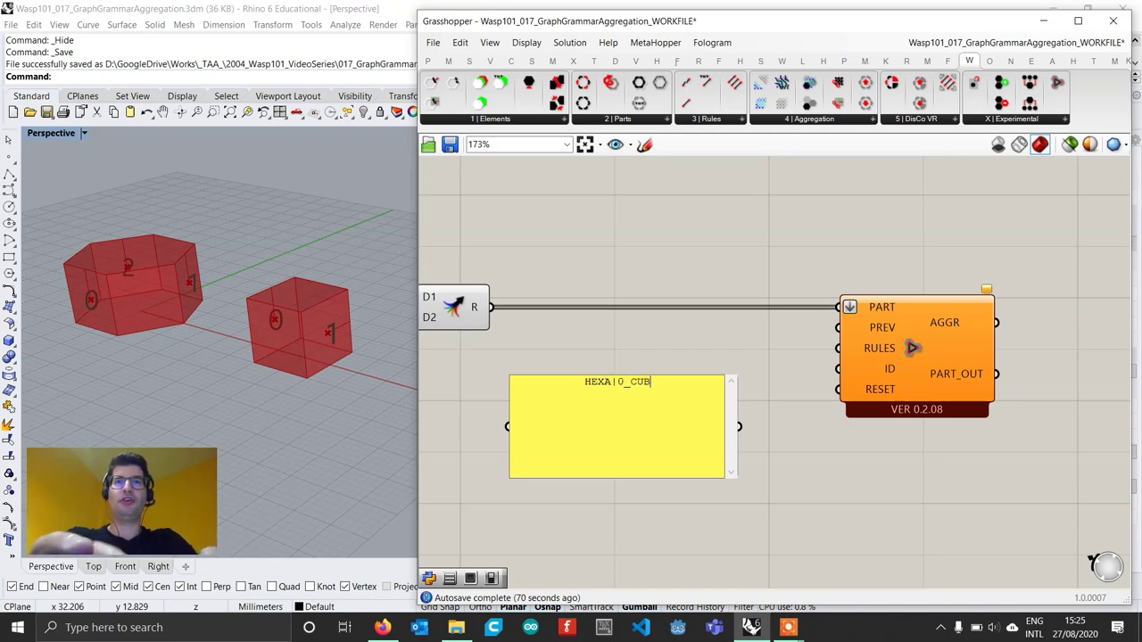
{"action": "type", "text": "E |"}
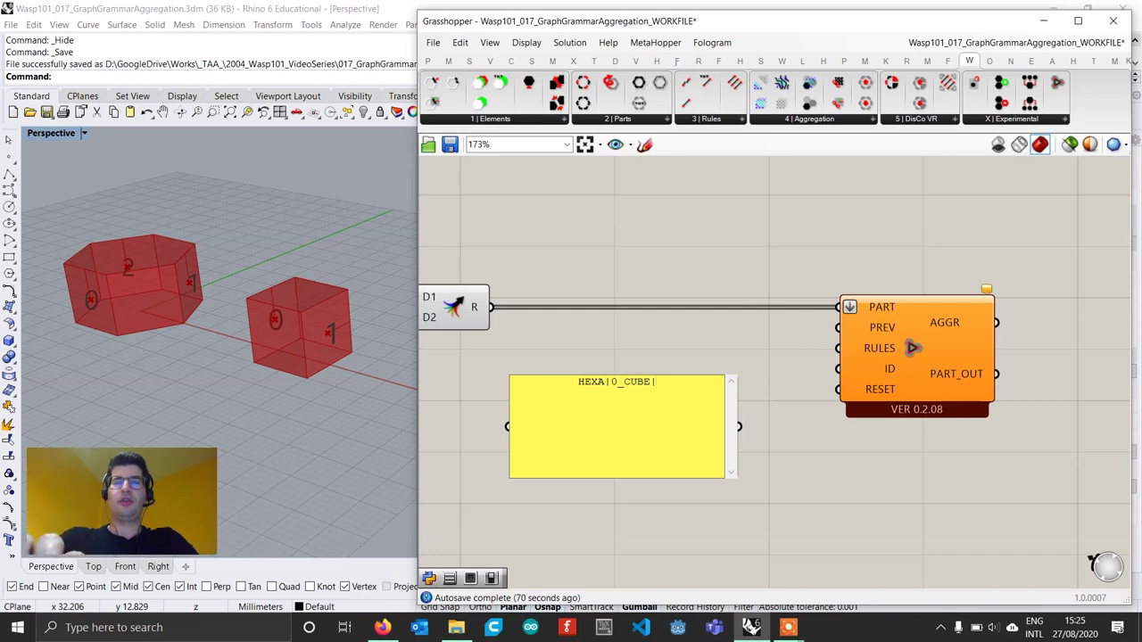
{"action": "type", "text": " 1"}
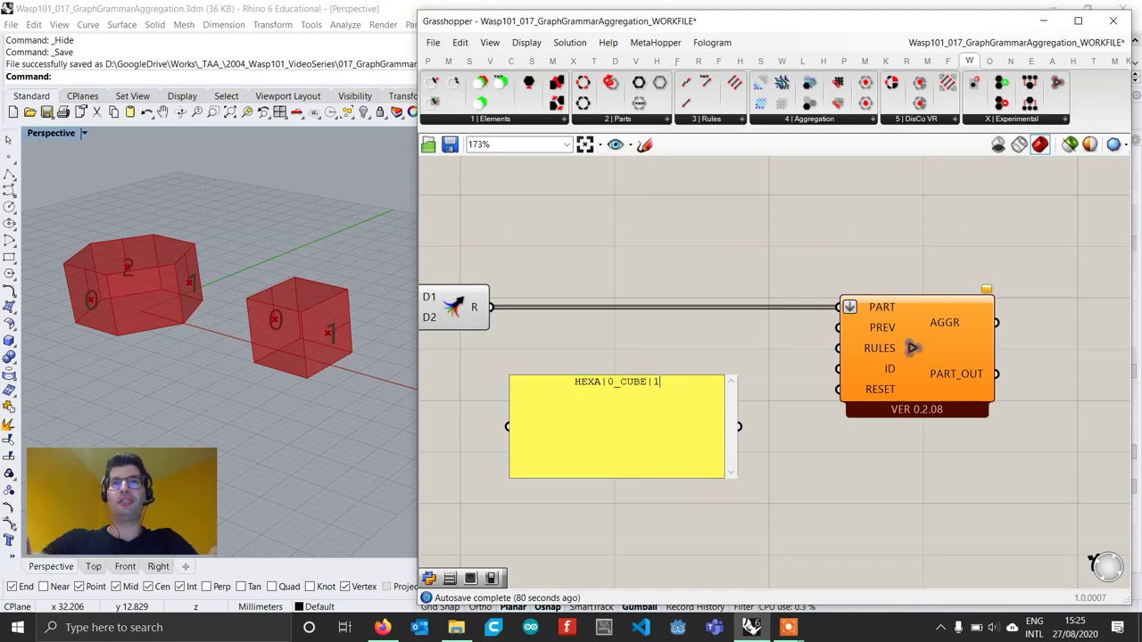
{"action": "type", "text": ">"}
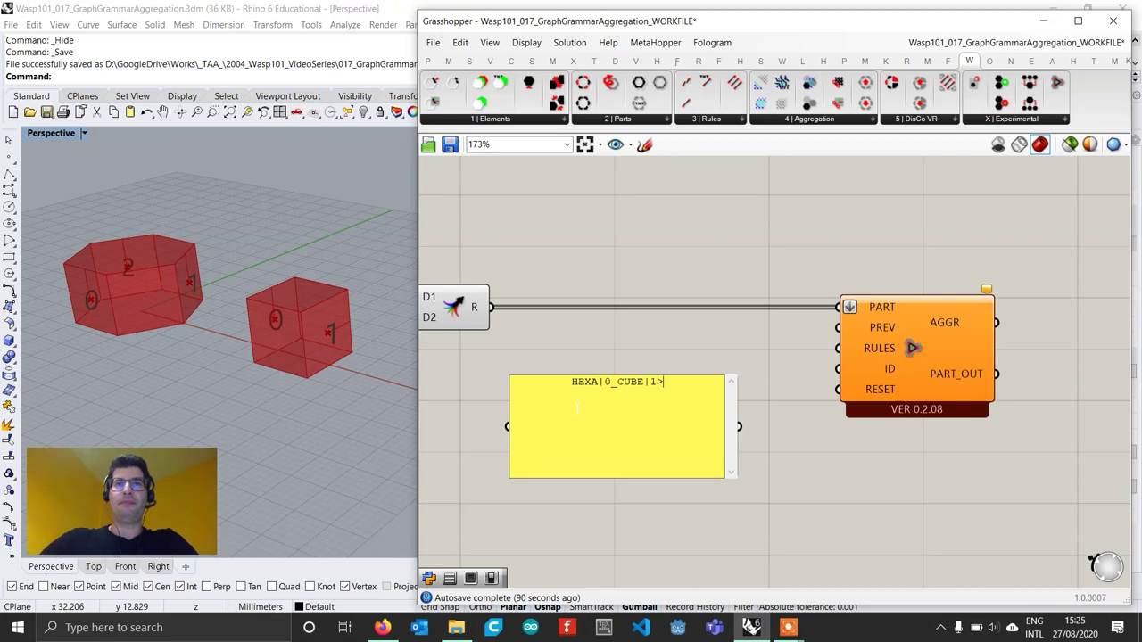
Complete the first grammar rule in the panel by adding the node names a_b after the > sign.
{"action": "double_click", "coordinate": [585, 383]}
{"action": "left_click", "coordinate": [681, 390]}
{"action": "type", "text": "a"}
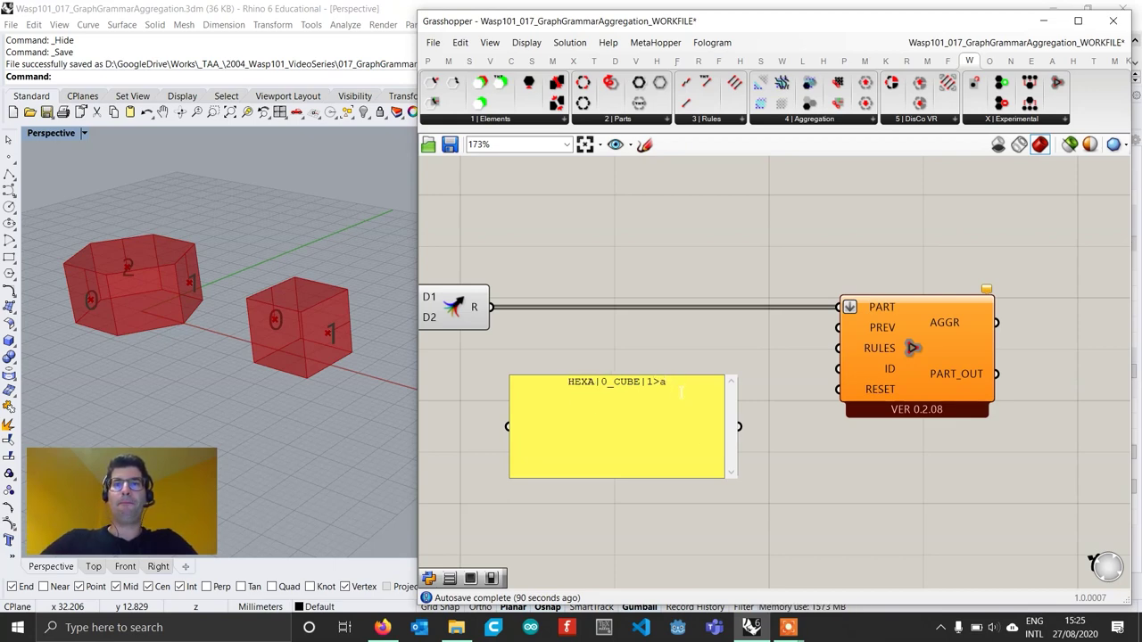
{"action": "type", "text": "_"}
{"action": "double_click", "coordinate": [619, 381]}
{"action": "left_click", "coordinate": [681, 383]}
{"action": "type", "text": "b"}
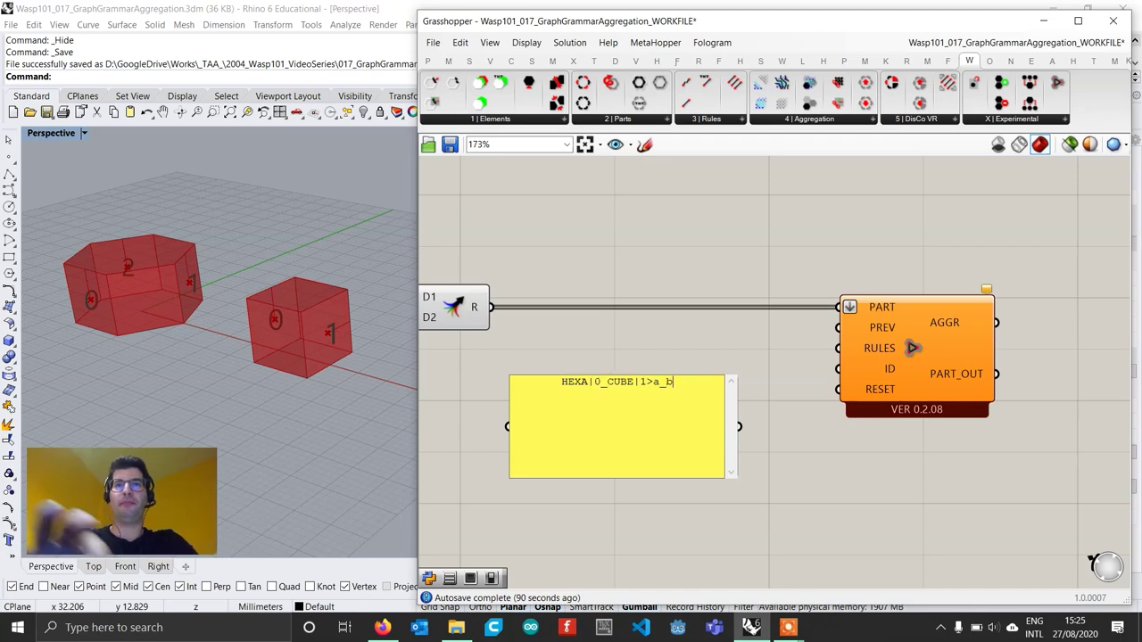
{"action": "left_click", "coordinate": [779, 419]}
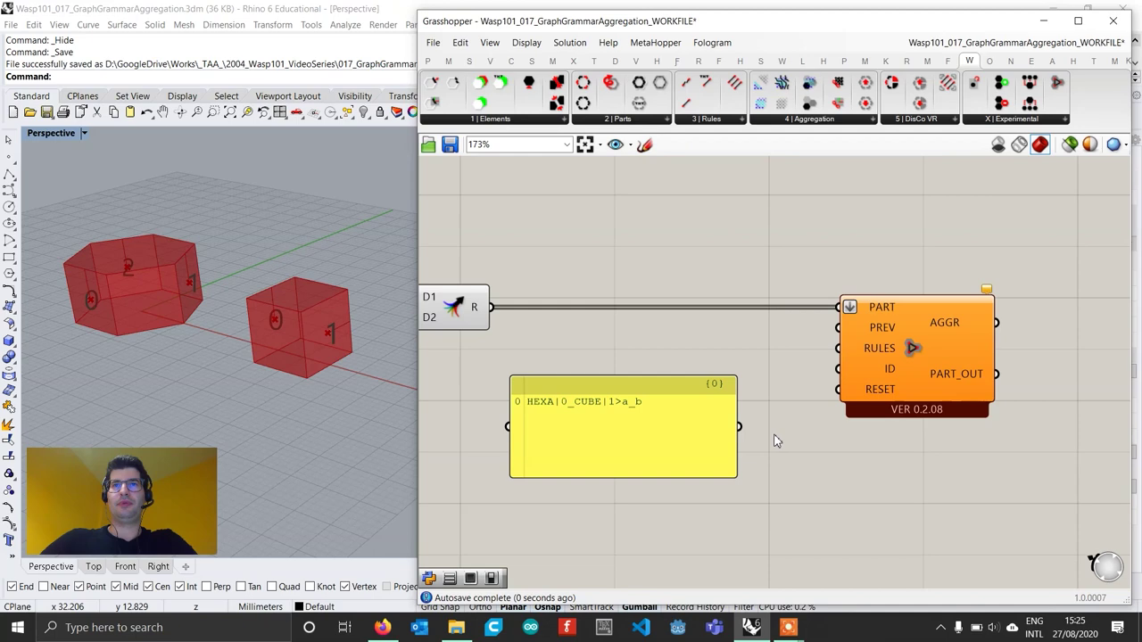
Connect the rule panel to the aggregation's RULES input and shift the panel slightly up.
{"action": "left_click_drag", "start_coordinate": [739, 426], "coordinate": [839, 348]}
{"action": "left_click_drag", "start_coordinate": [645, 420], "coordinate": [655, 403]}
{"action": "scroll", "coordinate": [691, 422], "scroll_direction": "down", "scroll_amount": 1}
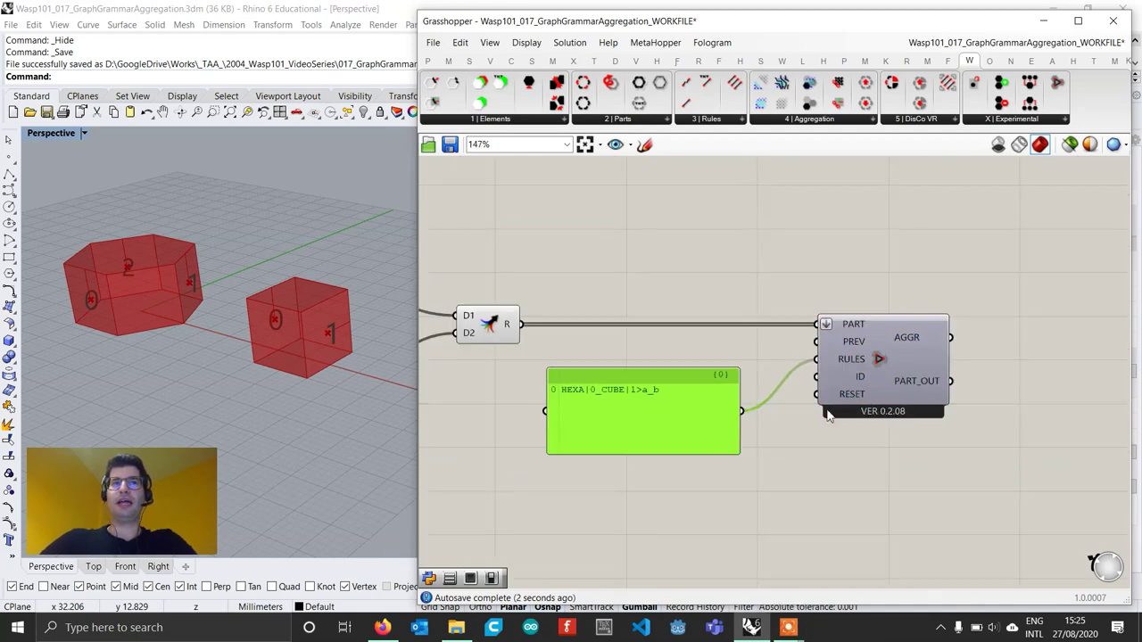
Add a Wasp Get Part Geometry component fed by the aggregation's PART_OUT output, and move the rule panel farther from the aggregation.
{"action": "left_click", "coordinate": [625, 119]}
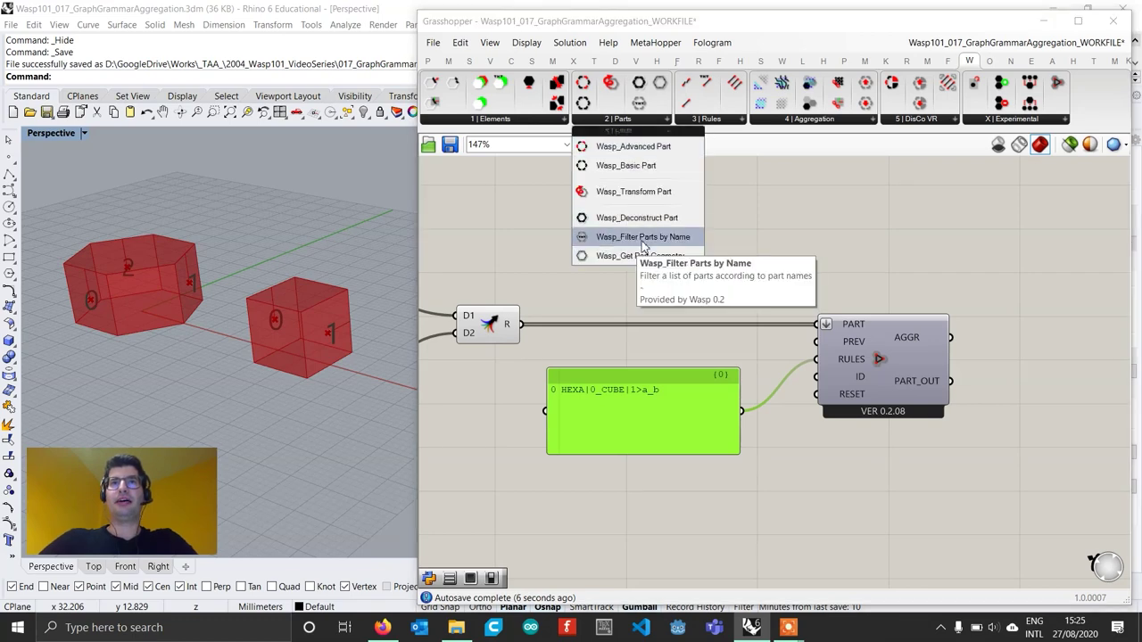
{"action": "left_click_drag", "start_coordinate": [642, 257], "coordinate": [1059, 437]}
{"action": "left_click_drag", "start_coordinate": [951, 380], "coordinate": [1017, 429]}
{"action": "left_click_drag", "start_coordinate": [713, 418], "coordinate": [663, 407]}
Add a Button component below the aggregation and connect it to the RESET input.
{"action": "double_click", "coordinate": [772, 472]}
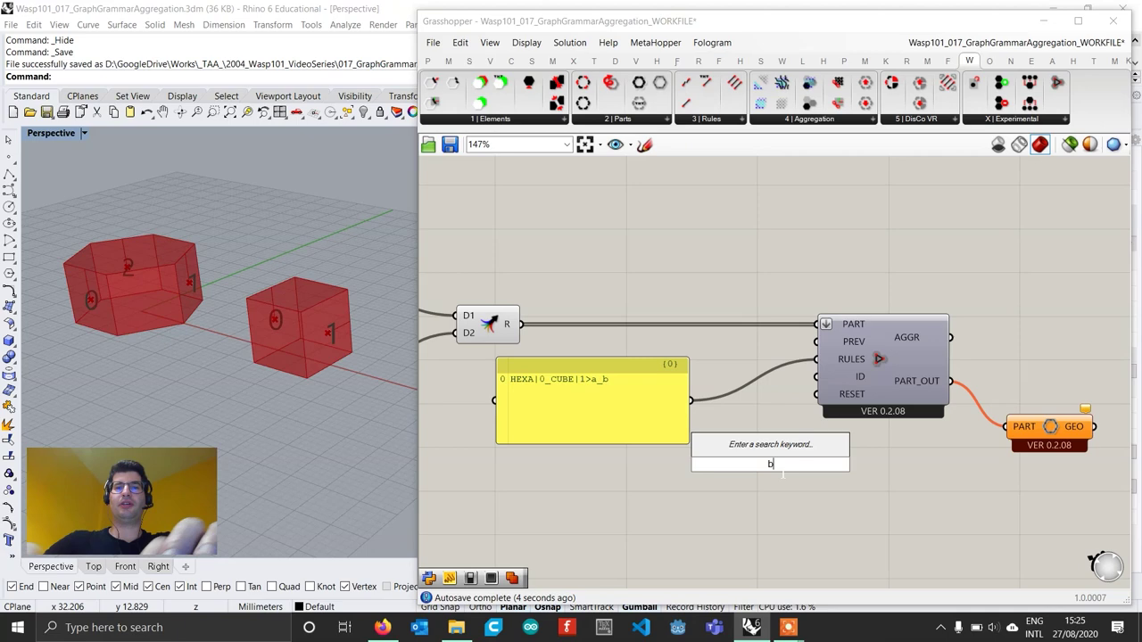
{"action": "type", "text": "butt"}
{"action": "key", "text": "Return"}
{"action": "left_click_drag", "start_coordinate": [817, 465], "coordinate": [817, 393]}
Examine how the cube is attached to the hexagonal part in the Rhino viewport and compare it with the panel's rule.
{"action": "right_click_drag", "start_coordinate": [268, 383], "coordinate": [228, 346]}
{"action": "scroll", "coordinate": [258, 380], "scroll_direction": "down", "scroll_amount": 5}
{"action": "scroll", "coordinate": [232, 359], "scroll_direction": "up", "scroll_amount": 10}
{"action": "scroll", "coordinate": [251, 344], "scroll_direction": "down", "scroll_amount": 3}
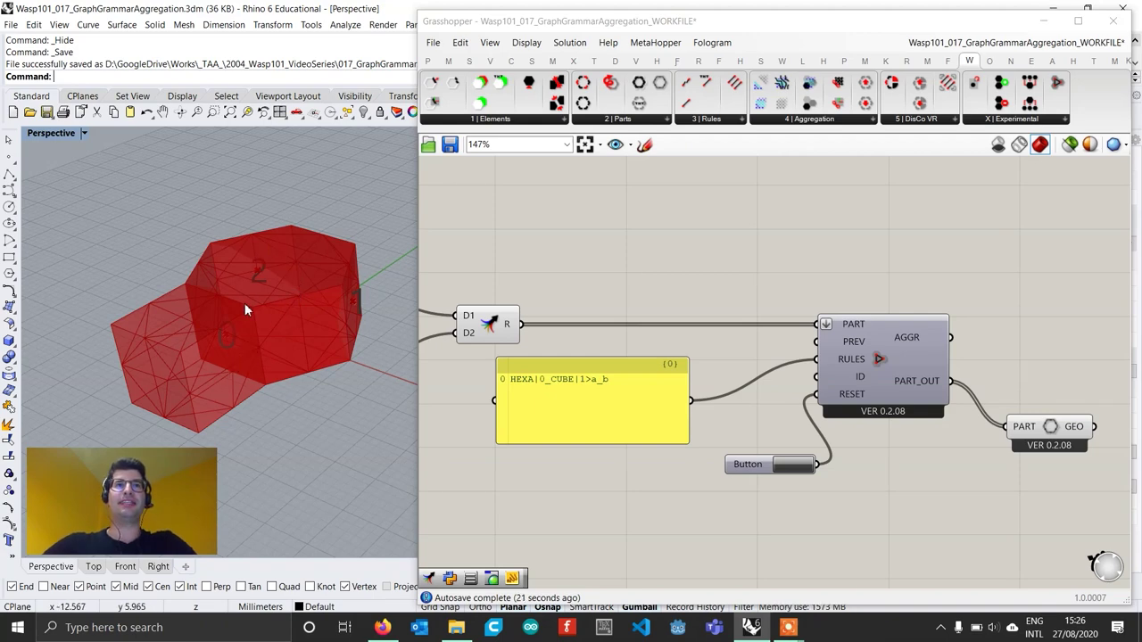
{"action": "scroll", "coordinate": [596, 381], "scroll_direction": "up", "scroll_amount": 5}
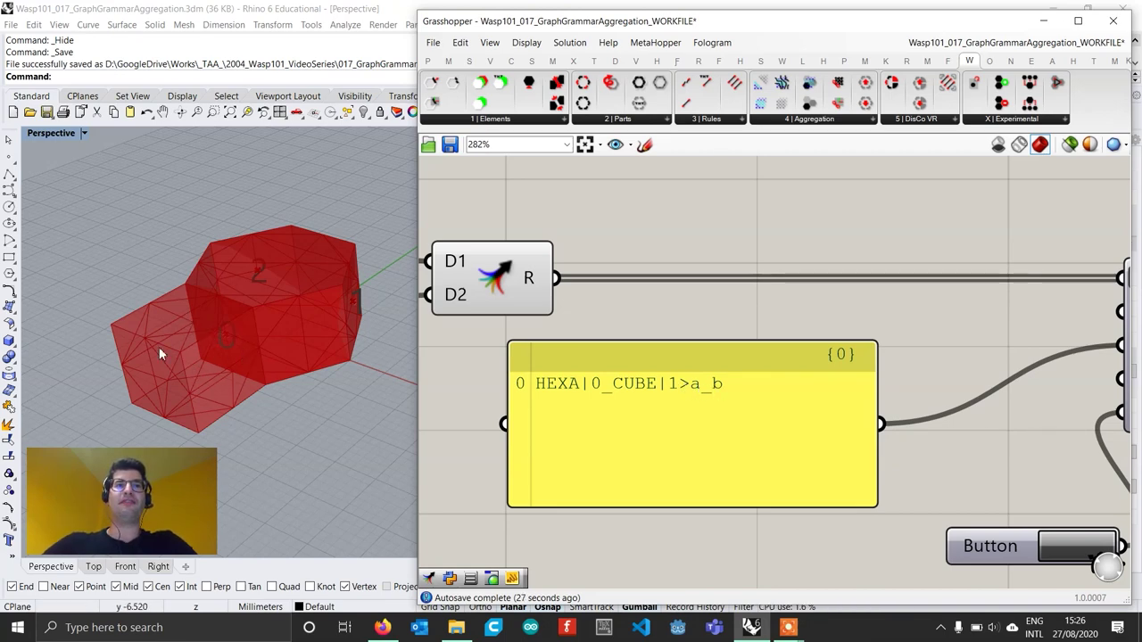
{"action": "scroll", "coordinate": [214, 361], "scroll_direction": "down", "scroll_amount": 2}
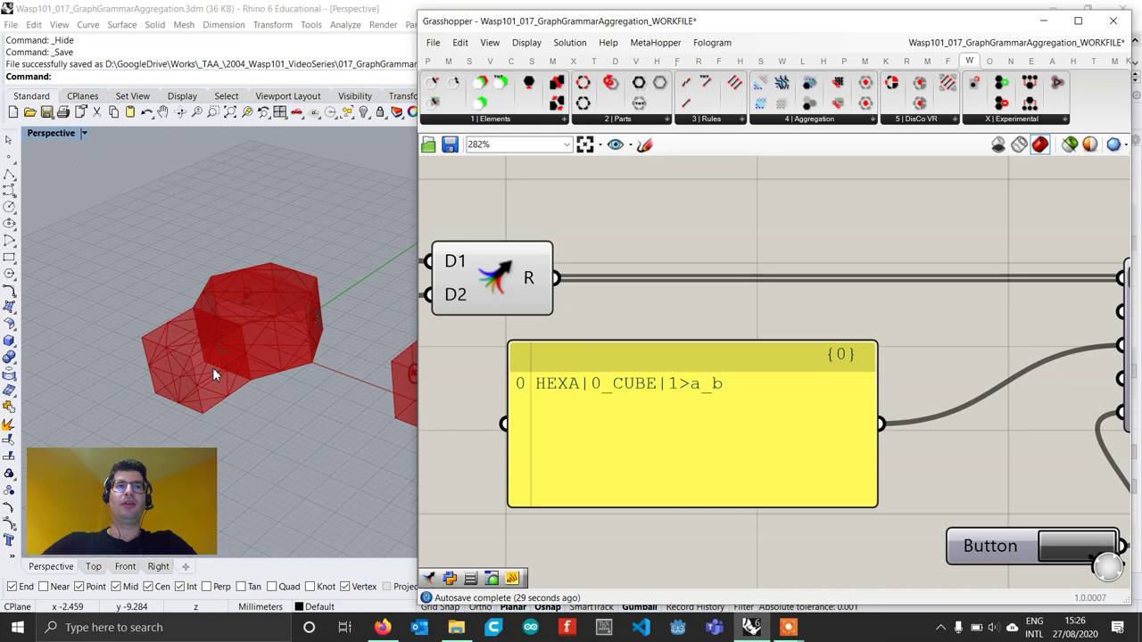
Add the second grammar rule a|1_HEXA|2>a_c on a new line of the panel.
{"action": "double_click", "coordinate": [696, 385]}
{"action": "key", "text": "End"}
{"action": "key", "text": "Return"}
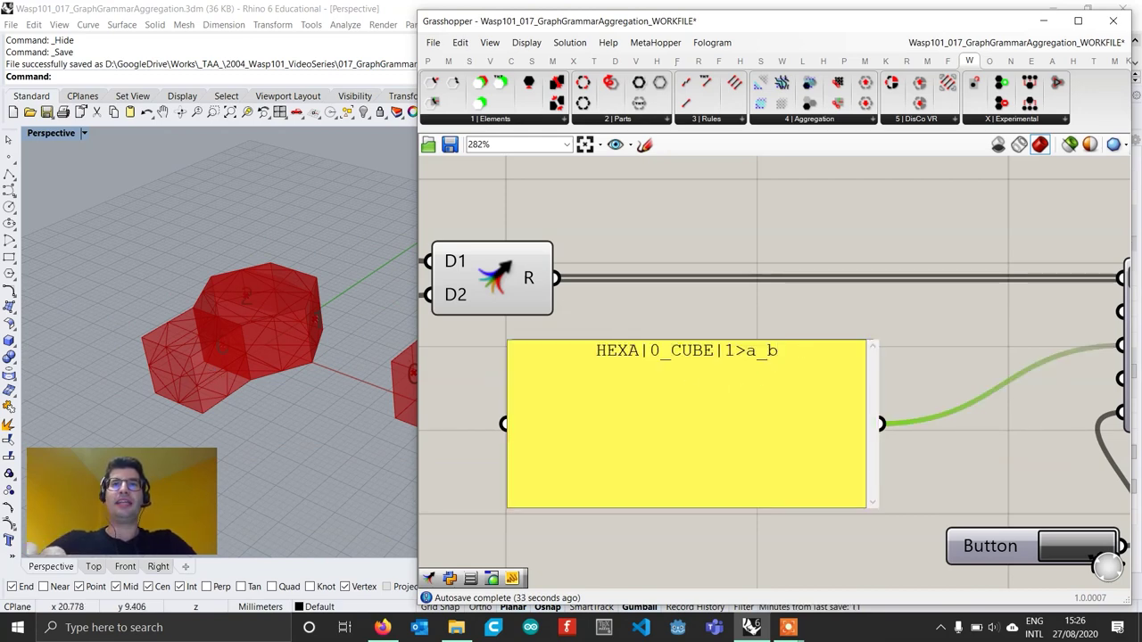
{"action": "type", "text": "a"}
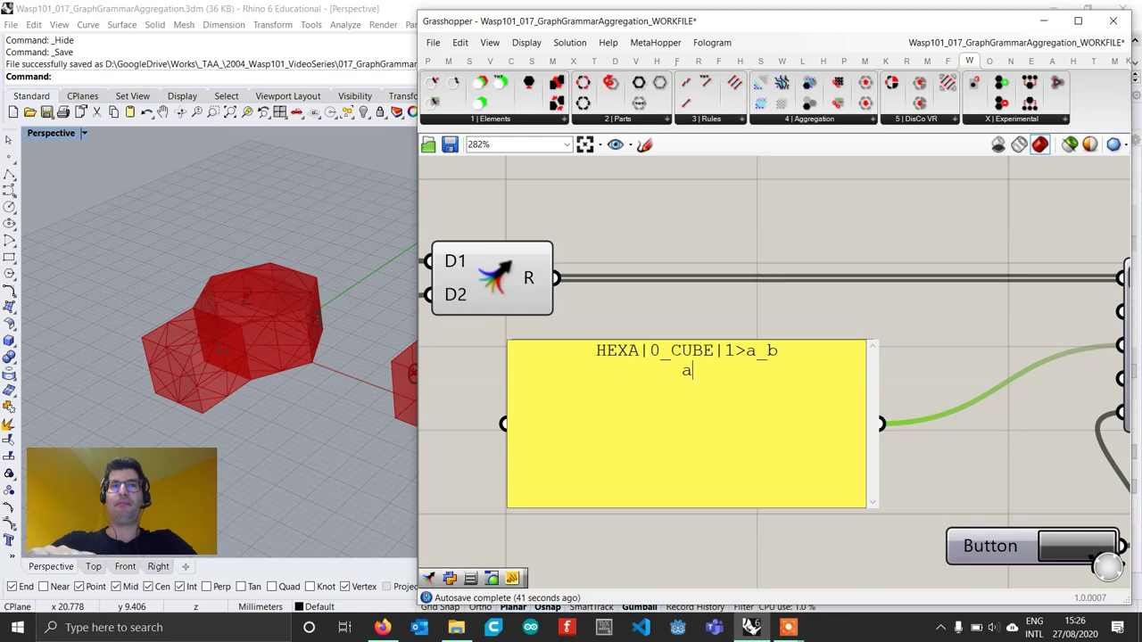
{"action": "type", "text": "|1"}
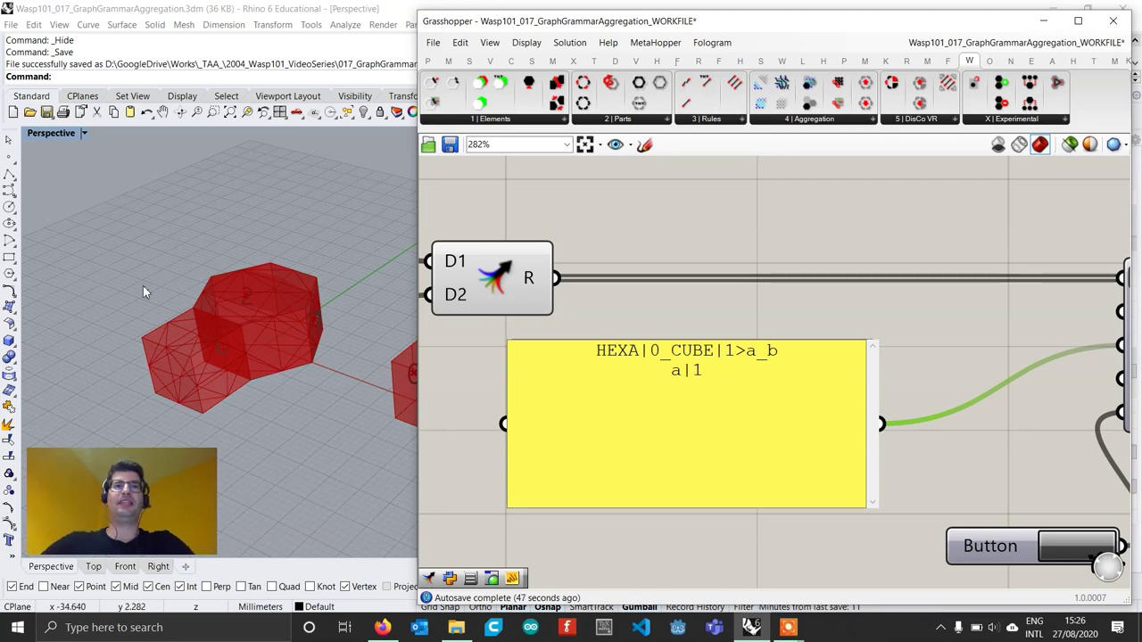
{"action": "type", "text": "_"}
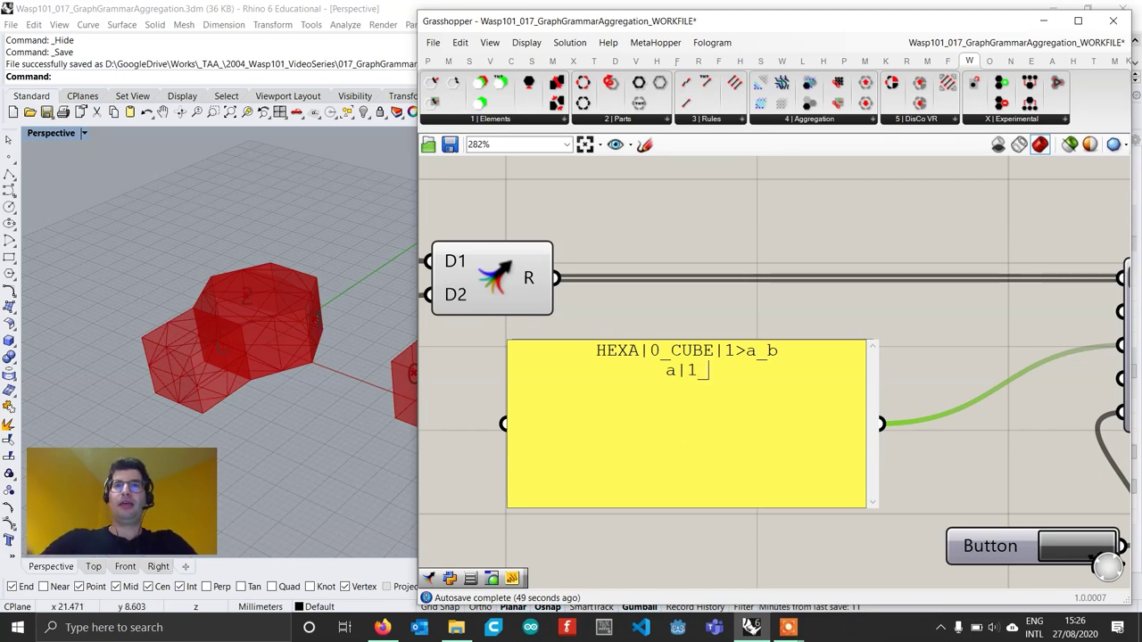
{"action": "type", "text": "HEXA"}
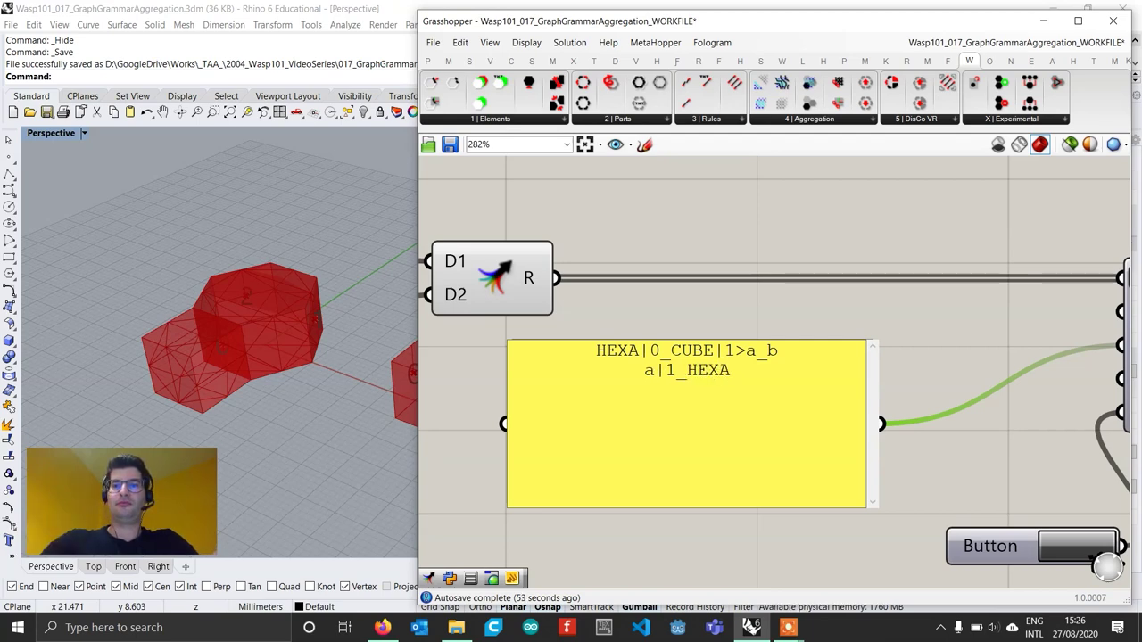
{"action": "type", "text": "|2"}
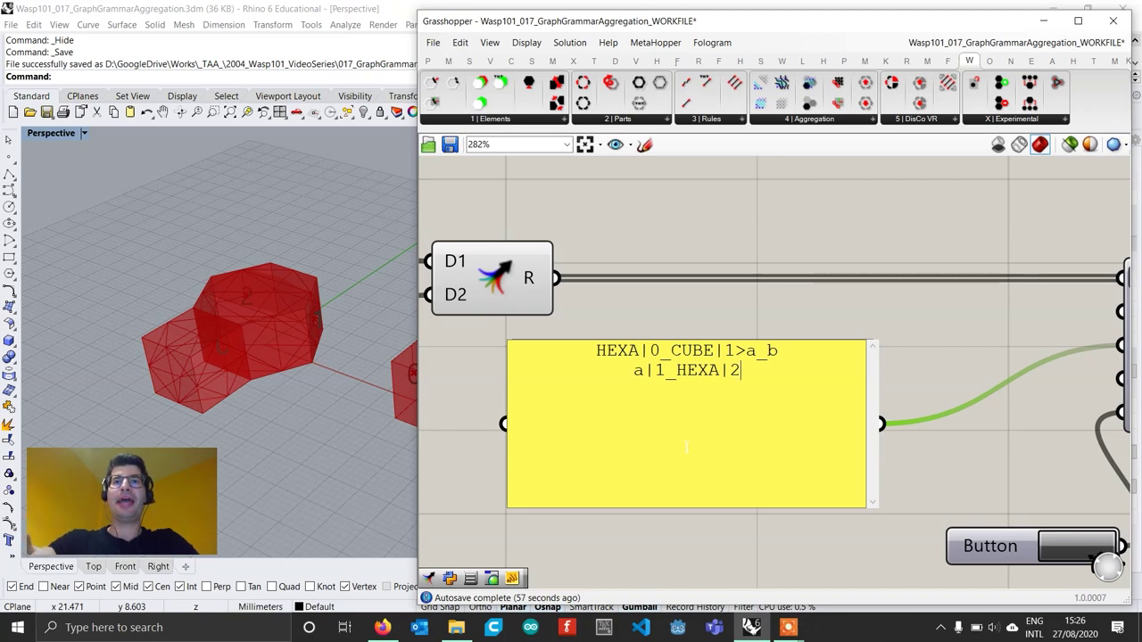
{"action": "type", "text": ">"}
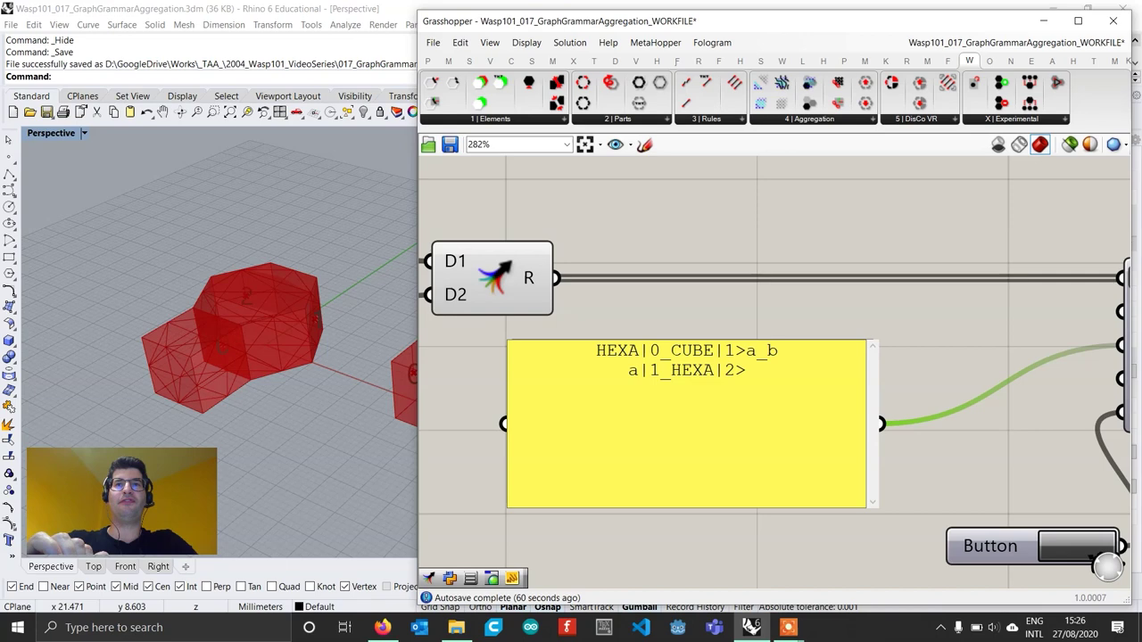
{"action": "type", "text": "a_c"}
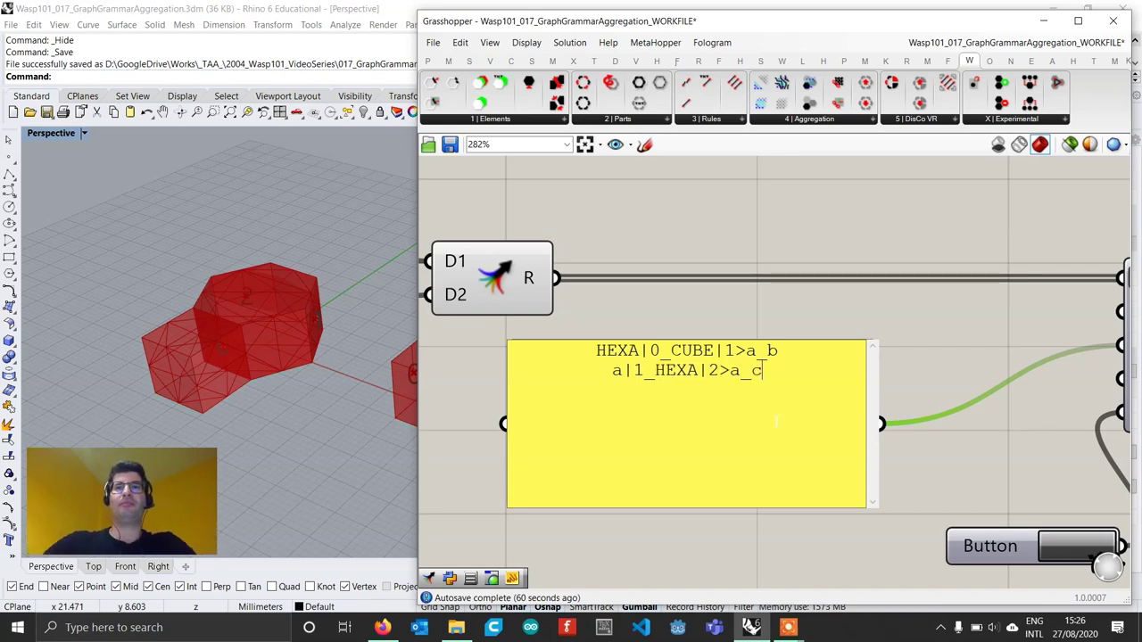
{"action": "left_click", "coordinate": [952, 339]}
Add the third grammar rule b|0_HEXA|0>b_d on a new line of the panel.
{"action": "right_click_drag", "start_coordinate": [133, 259], "coordinate": [342, 303]}
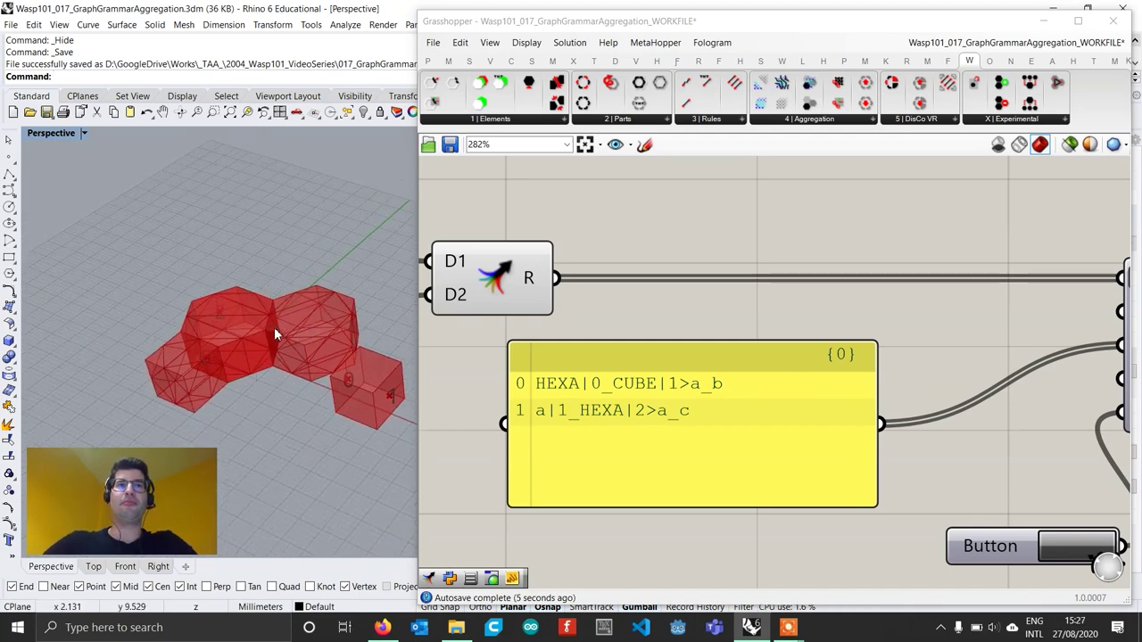
{"action": "right_click_drag", "start_coordinate": [272, 328], "coordinate": [286, 318]}
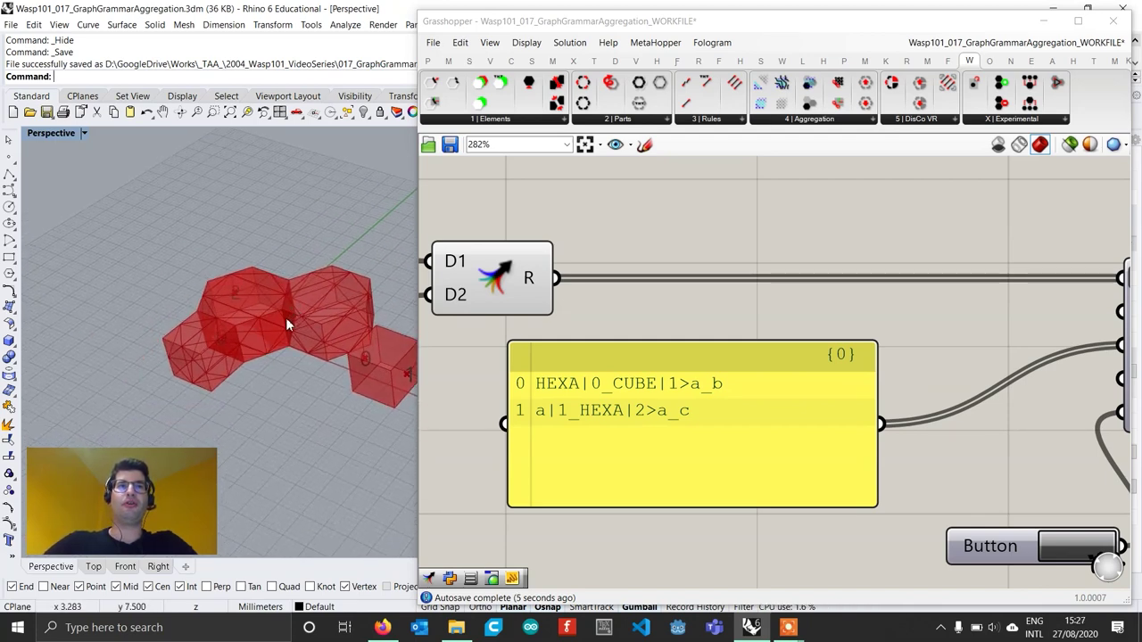
{"action": "left_click", "coordinate": [732, 421]}
{"action": "double_click", "coordinate": [742, 414]}
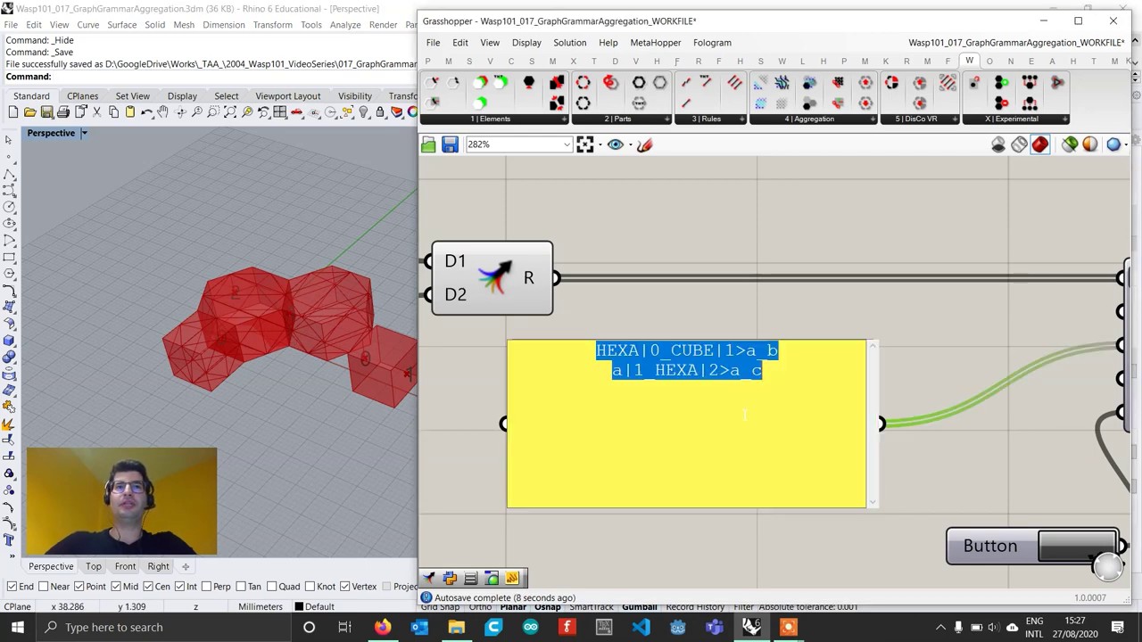
{"action": "left_click", "coordinate": [793, 381]}
{"action": "key", "text": "Return"}
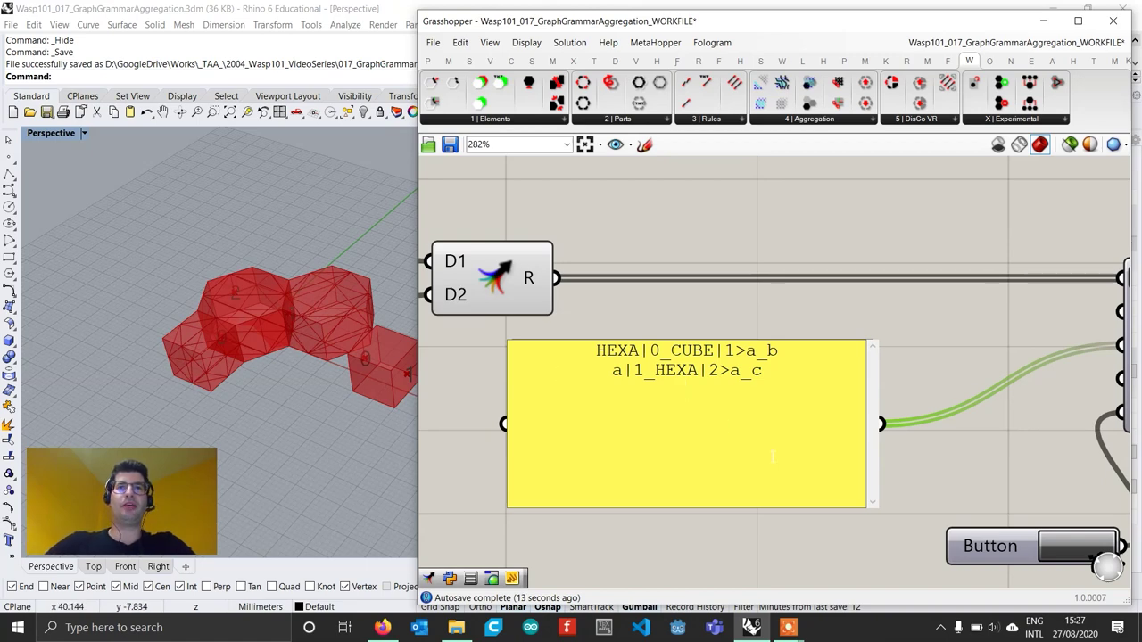
{"action": "type", "text": "b"}
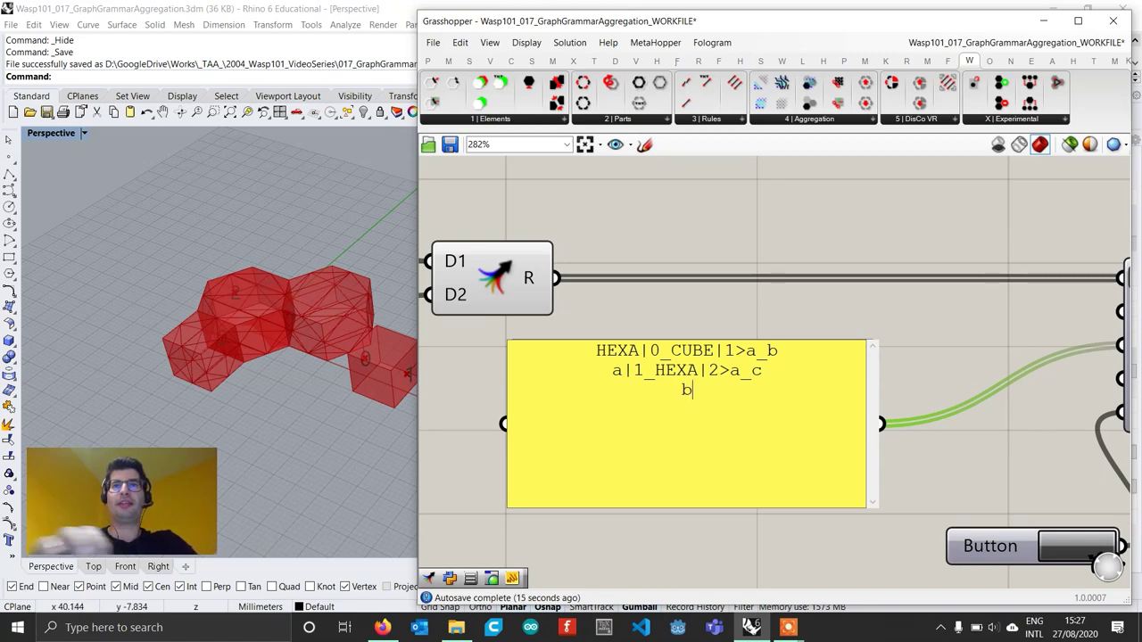
{"action": "type", "text": "|"}
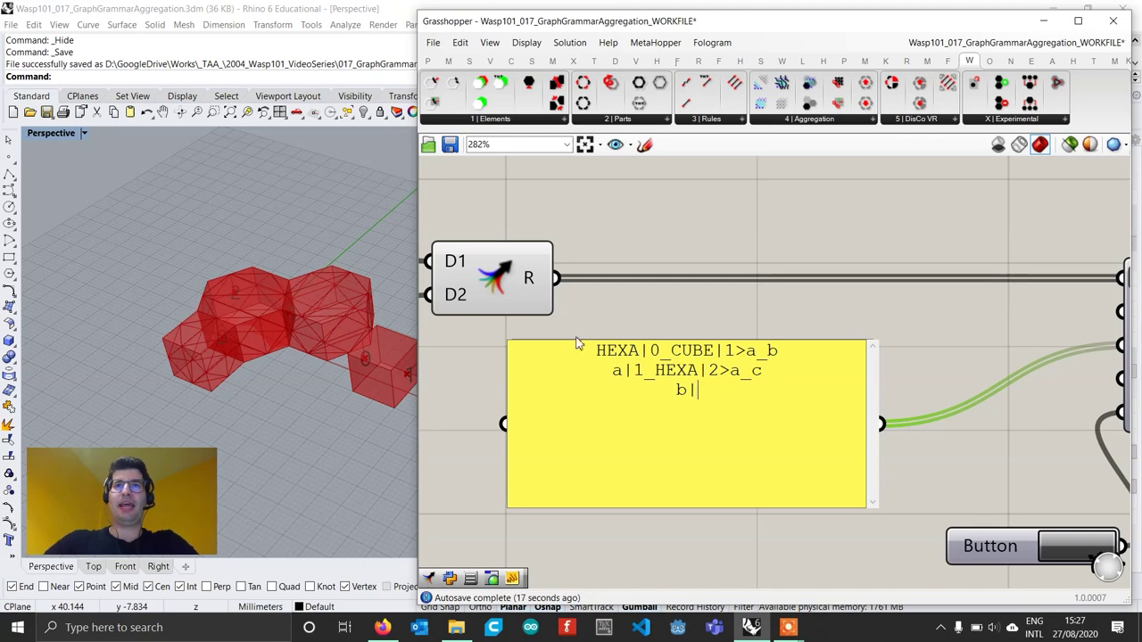
{"action": "type", "text": "0"}
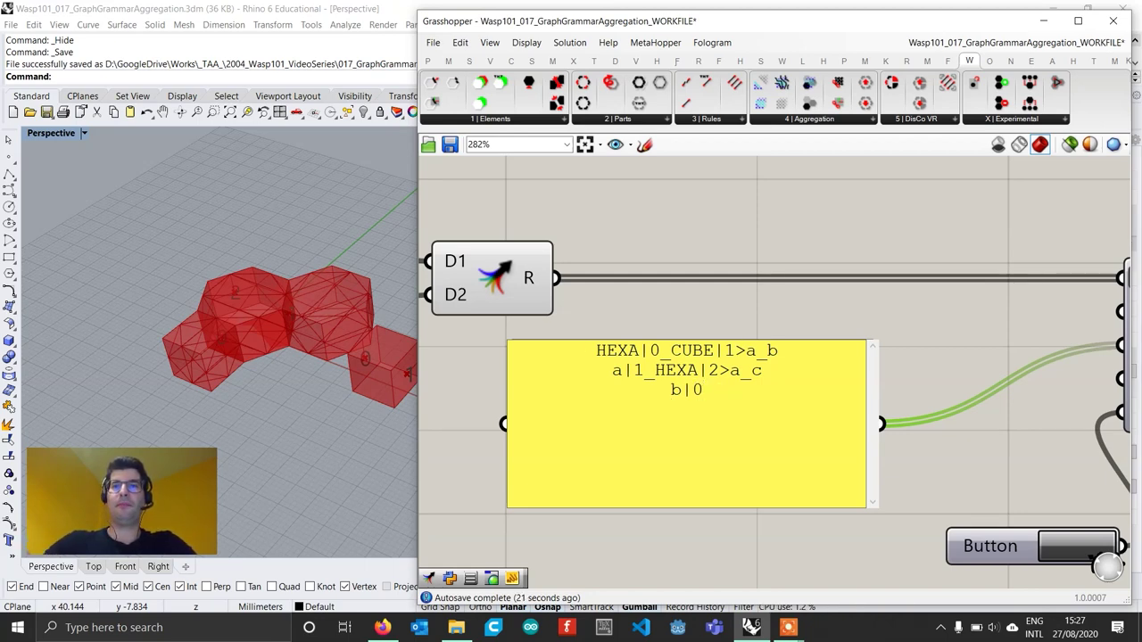
{"action": "type", "text": "_"}
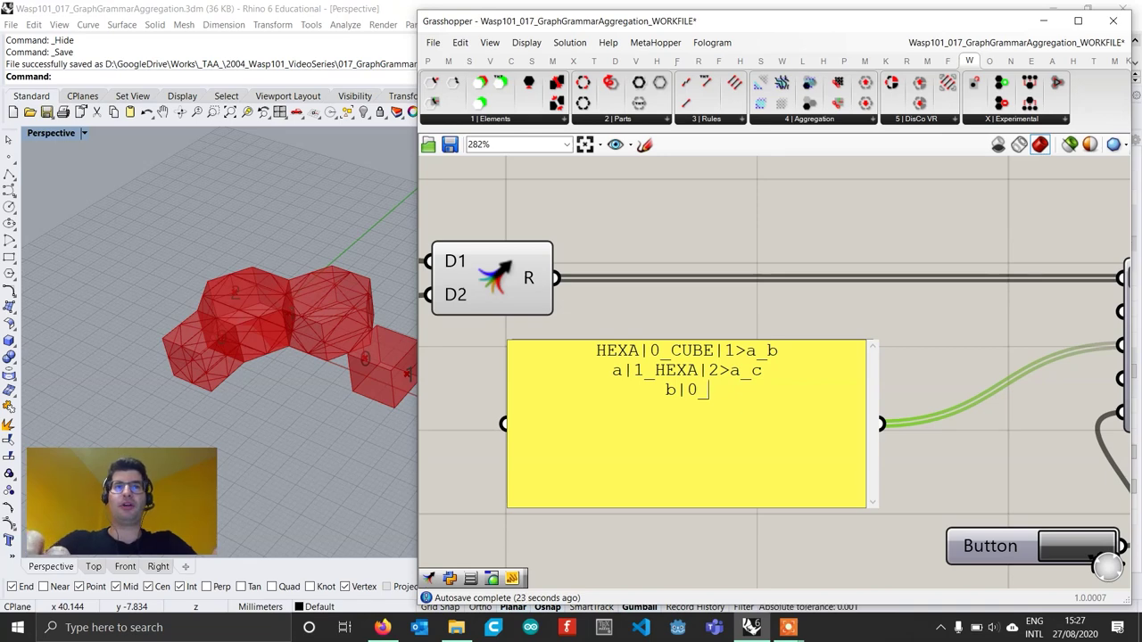
{"action": "type", "text": "HEXA"}
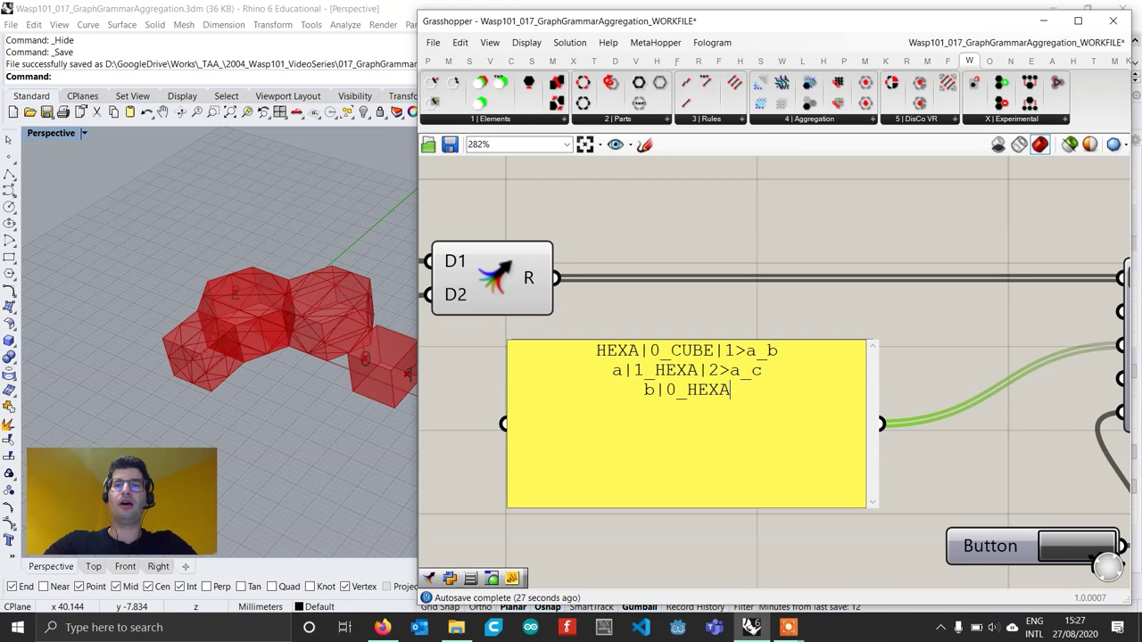
{"action": "type", "text": "|0"}
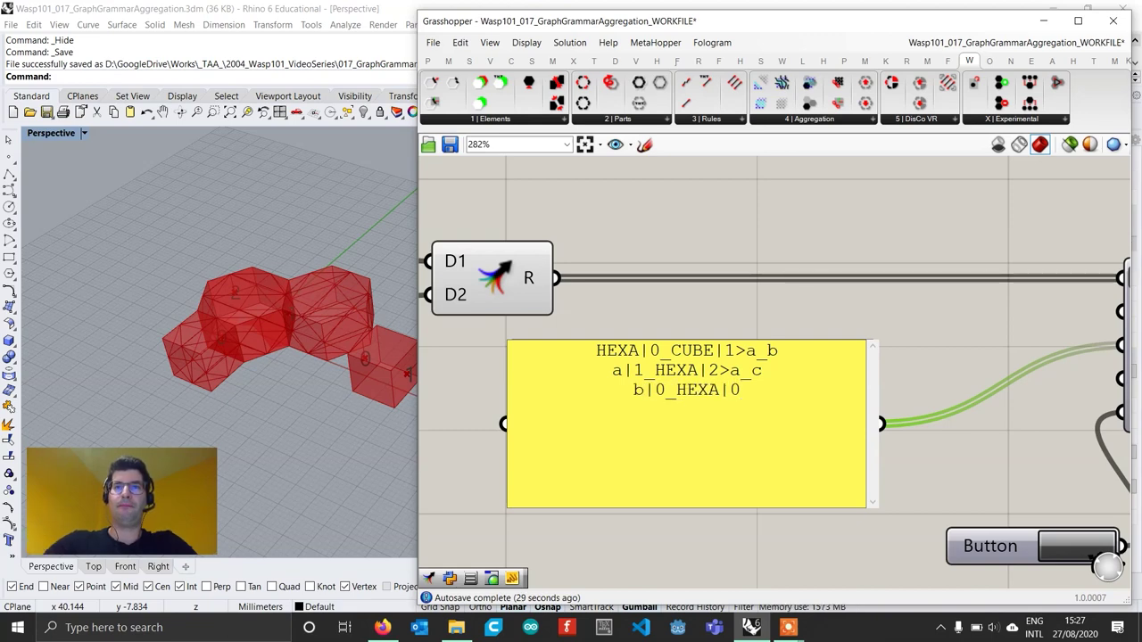
{"action": "type", "text": ">"}
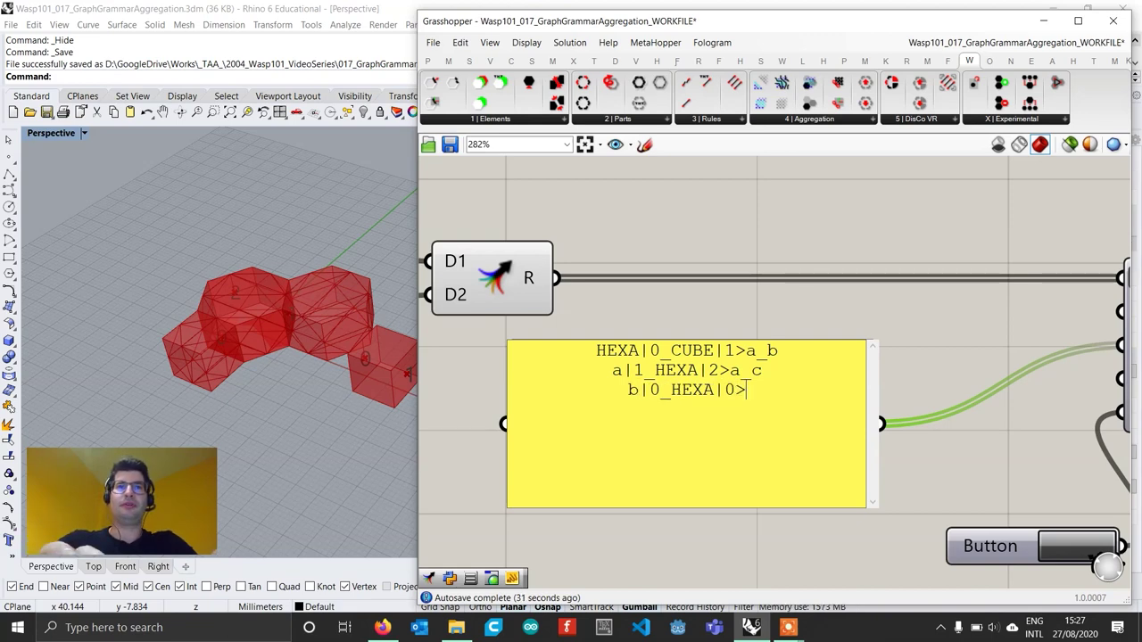
{"action": "type", "text": "b_"}
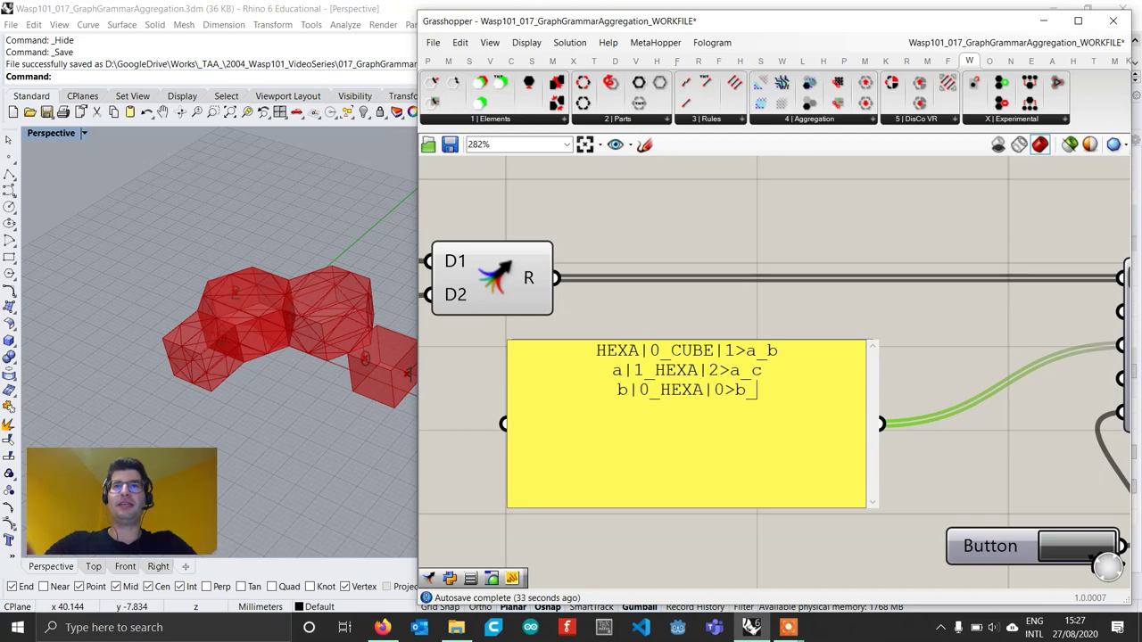
{"action": "type", "text": "d"}
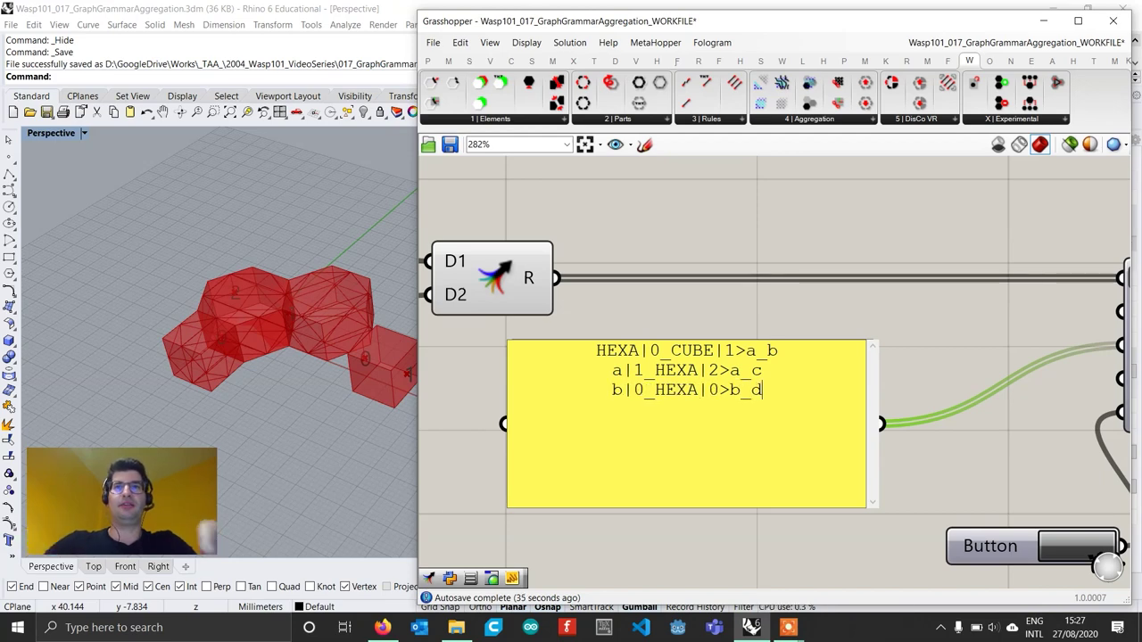
{"action": "left_click", "coordinate": [922, 354]}
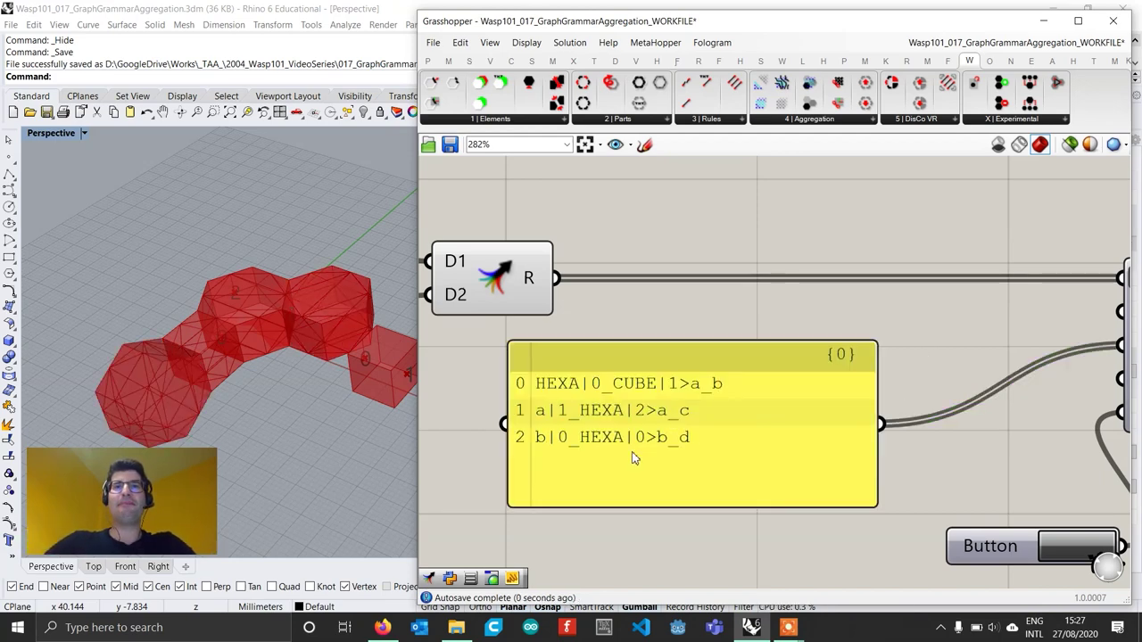
Highlight the aggregated geometry and examine how the newest HEXA part attaches to the cube in the Rhino viewport.
{"action": "right_click_drag", "start_coordinate": [346, 393], "coordinate": [283, 301]}
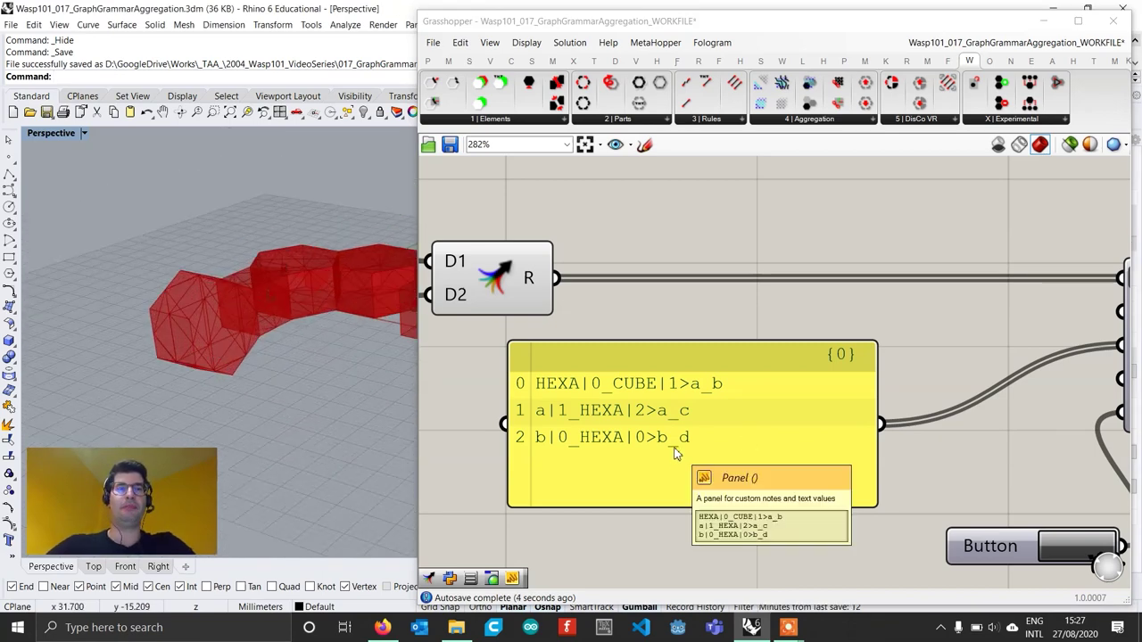
{"action": "right_click_drag", "start_coordinate": [259, 377], "coordinate": [212, 305]}
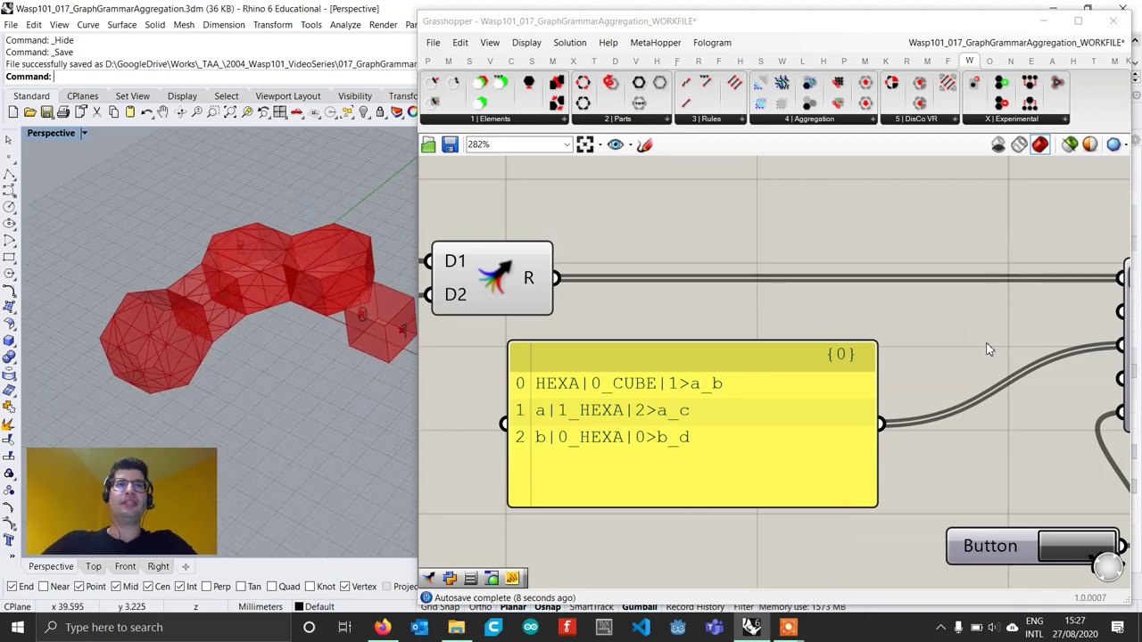
{"action": "scroll", "coordinate": [948, 346], "scroll_direction": "down", "scroll_amount": 3}
{"action": "scroll", "coordinate": [1041, 382], "scroll_direction": "up", "scroll_amount": 1}
{"action": "left_click", "coordinate": [1035, 397]}
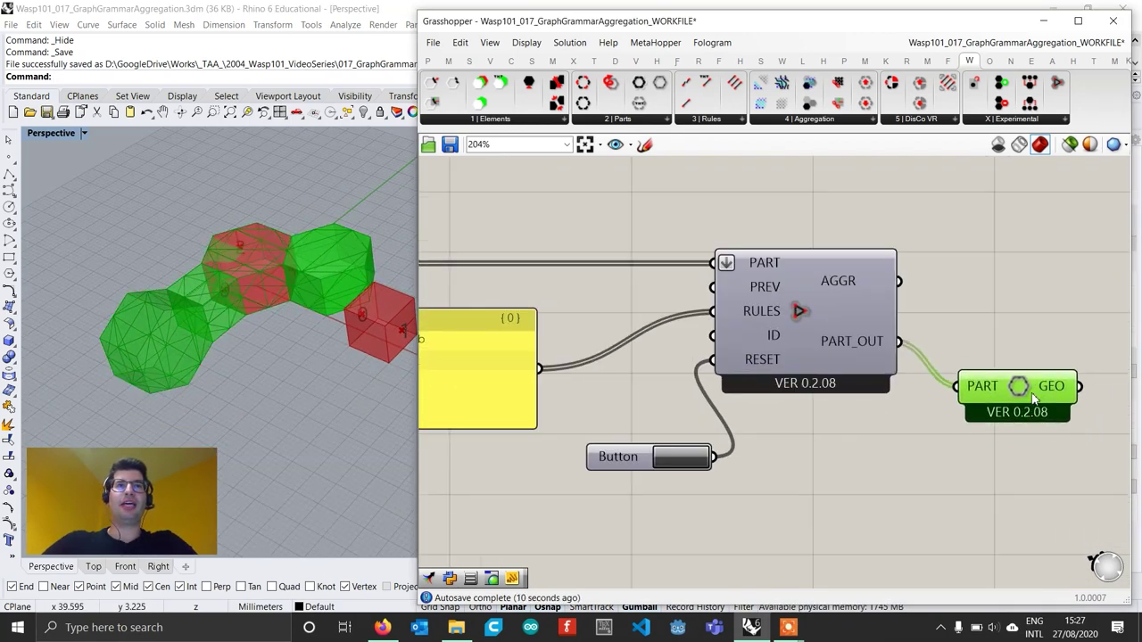
{"action": "right_click_drag", "start_coordinate": [359, 360], "coordinate": [348, 321]}
{"action": "scroll", "coordinate": [114, 267], "scroll_direction": "up", "scroll_amount": 2}
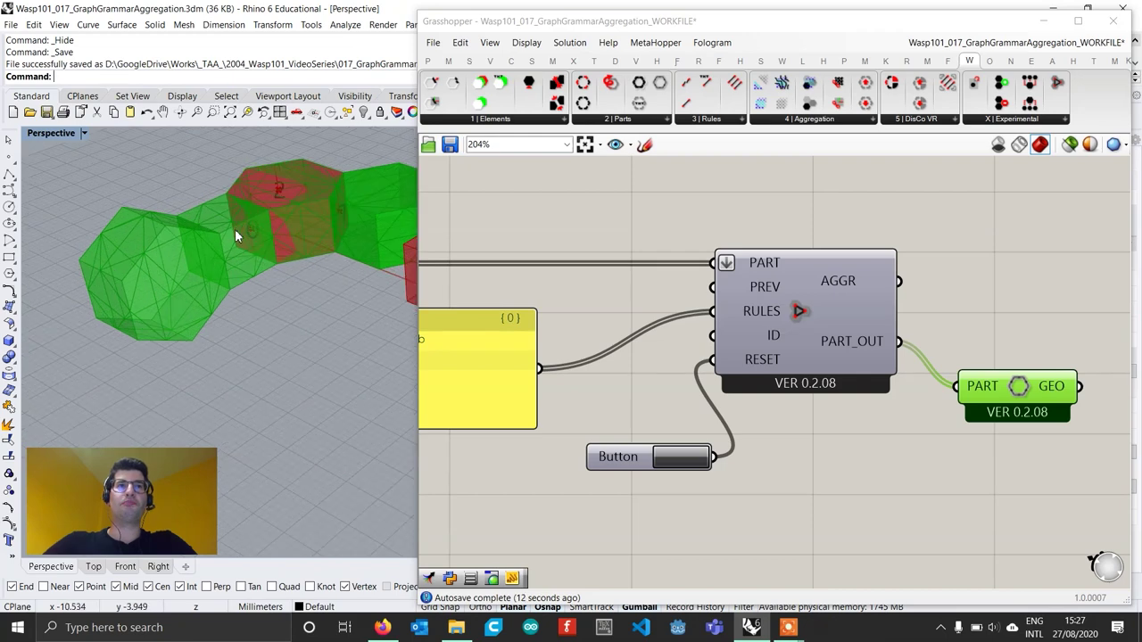
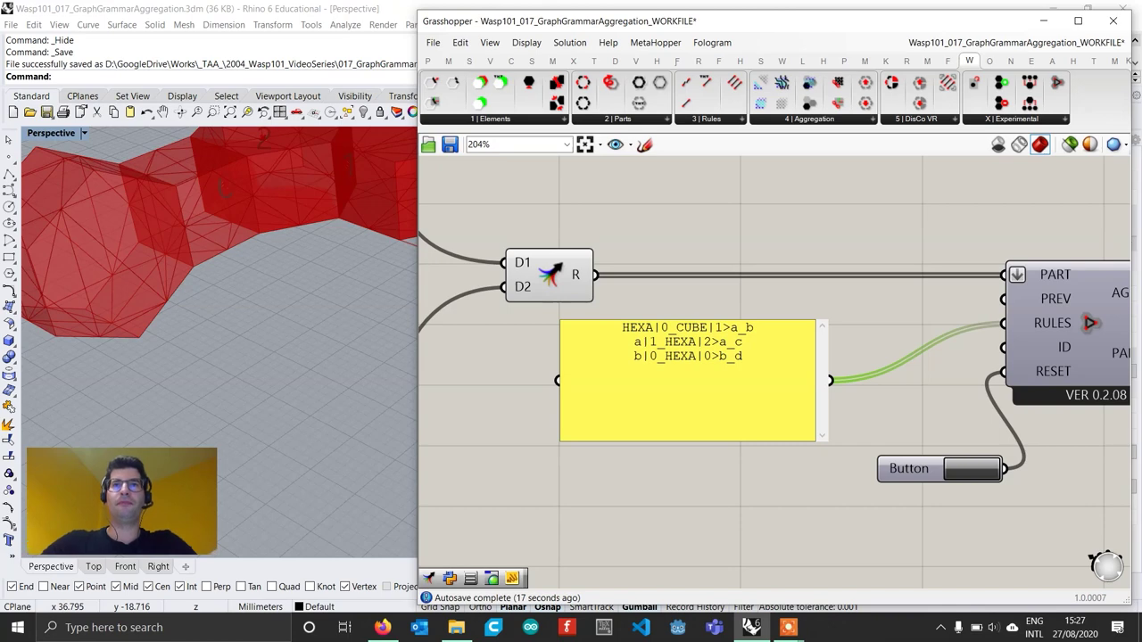
Add the fourth grammar rule d|0_CUBE|1>d_e on a new line of the panel.
{"action": "type", "text": "d"}
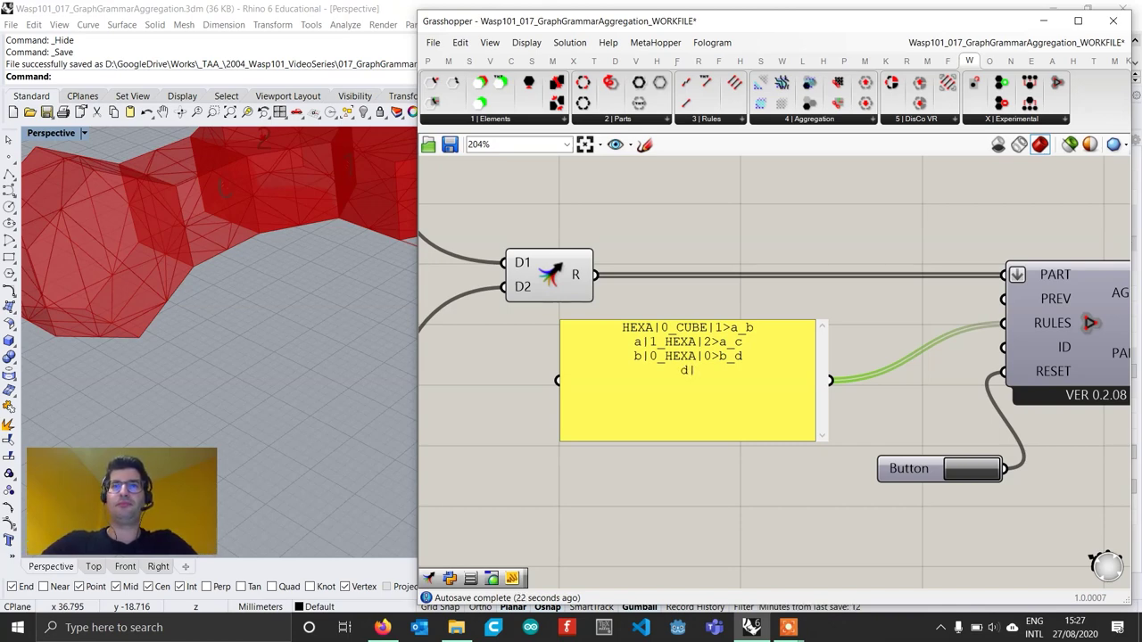
{"action": "type", "text": "|"}
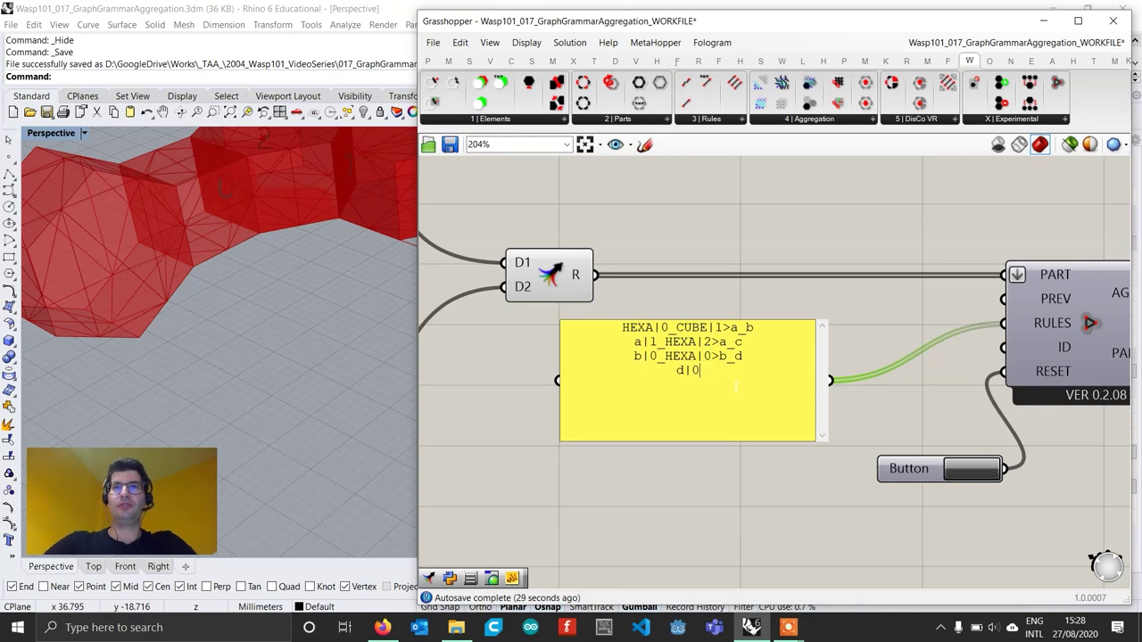
{"action": "type", "text": "0_"}
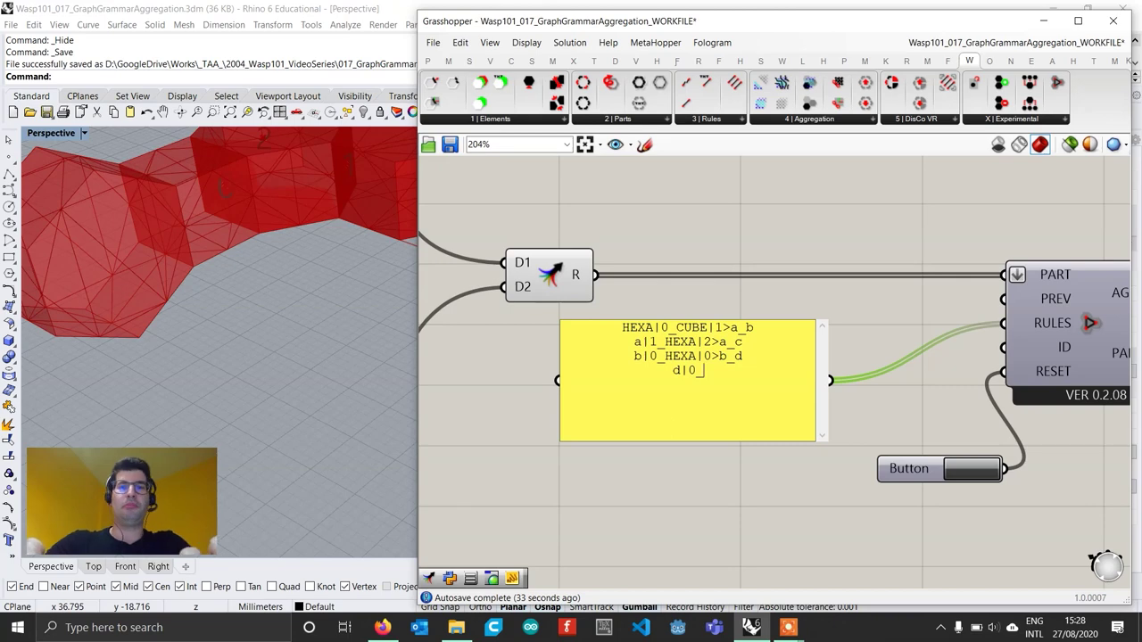
{"action": "type", "text": "CUBE"}
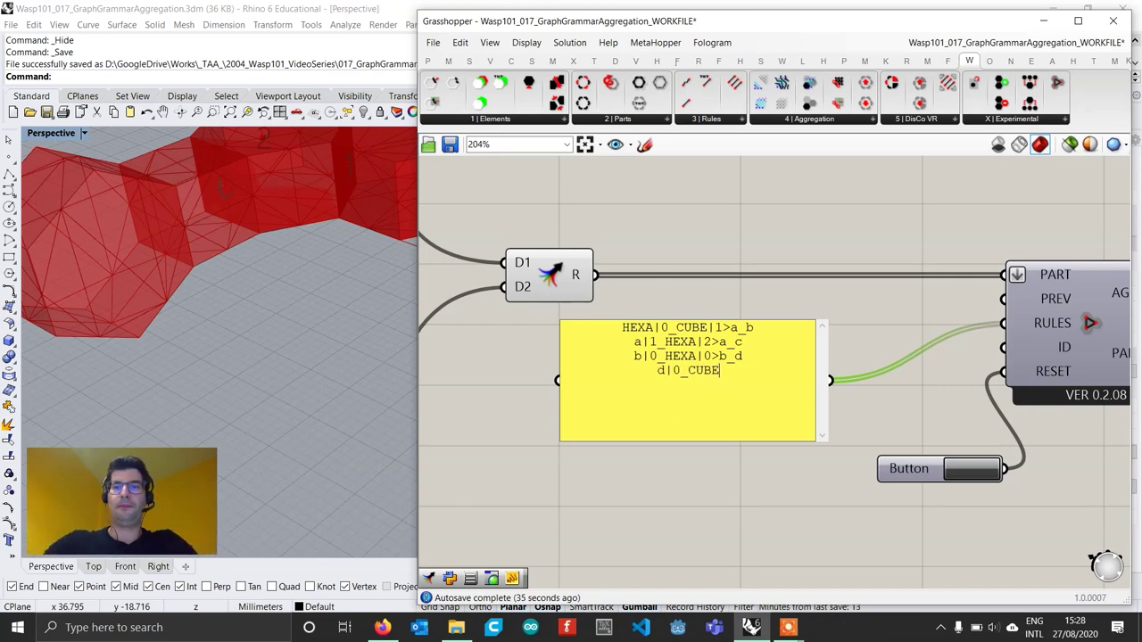
{"action": "type", "text": "|1"}
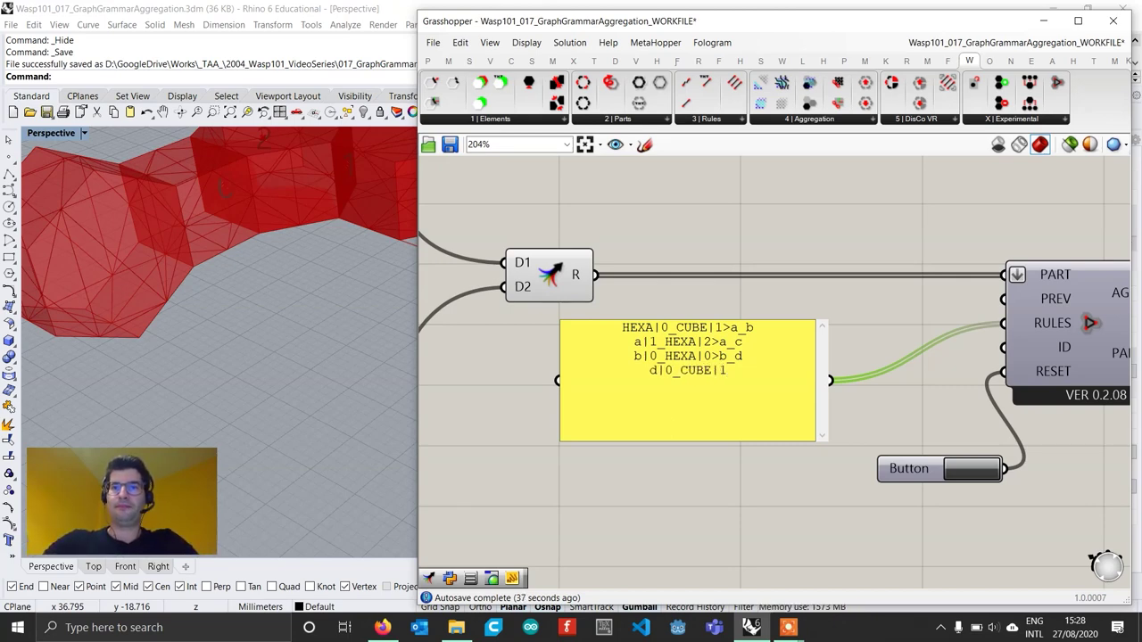
{"action": "type", "text": ">"}
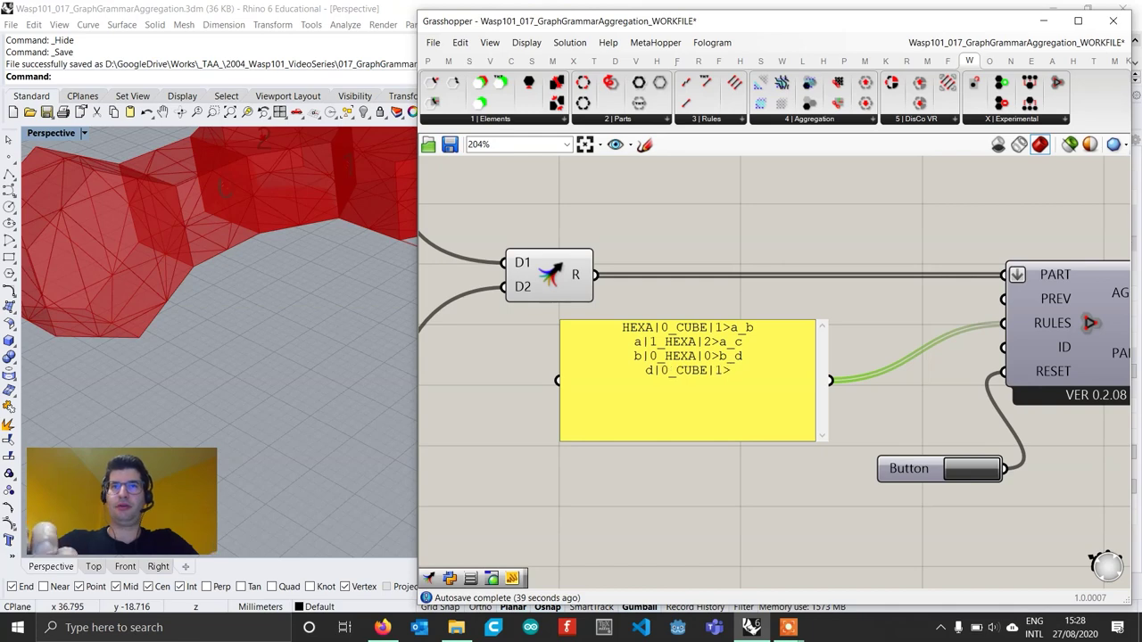
{"action": "type", "text": "d_e"}
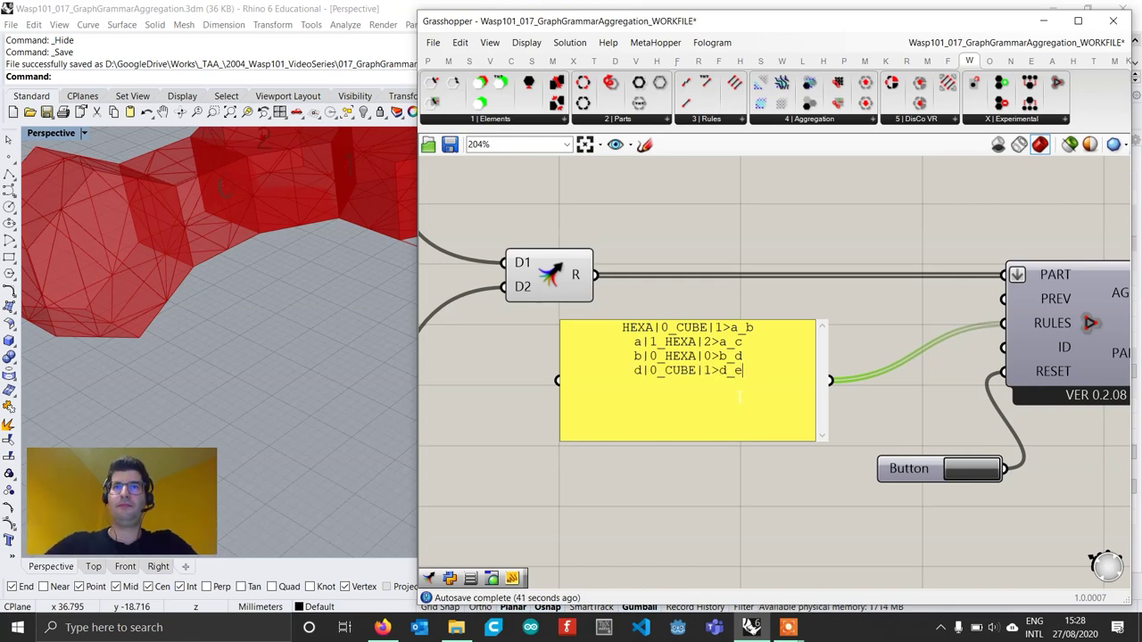
{"action": "left_click", "coordinate": [749, 538]}
Highlight the Get Part Geometry output and check in the Rhino viewport where the fourth rule places its cube.
{"action": "scroll", "coordinate": [259, 241], "scroll_direction": "down", "scroll_amount": 5}
{"action": "right_click_drag", "start_coordinate": [260, 241], "coordinate": [258, 299]}
{"action": "scroll", "coordinate": [892, 446], "scroll_direction": "down", "scroll_amount": 3}
{"action": "right_click_drag", "start_coordinate": [892, 446], "coordinate": [733, 420]}
{"action": "left_click", "coordinate": [992, 402]}
{"action": "scroll", "coordinate": [211, 259], "scroll_direction": "up", "scroll_amount": 3}
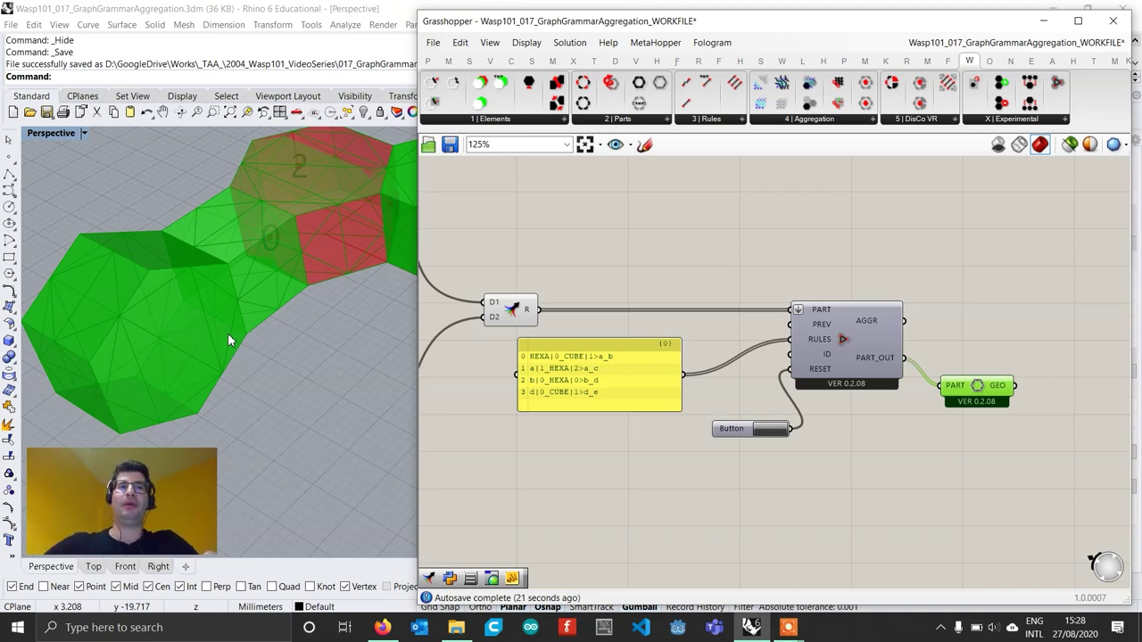
Change the parent connection of the fourth rule to 1 so that it reads d|1_CUBE|1>d_e.
{"action": "scroll", "coordinate": [492, 348], "scroll_direction": "up", "scroll_amount": 5}
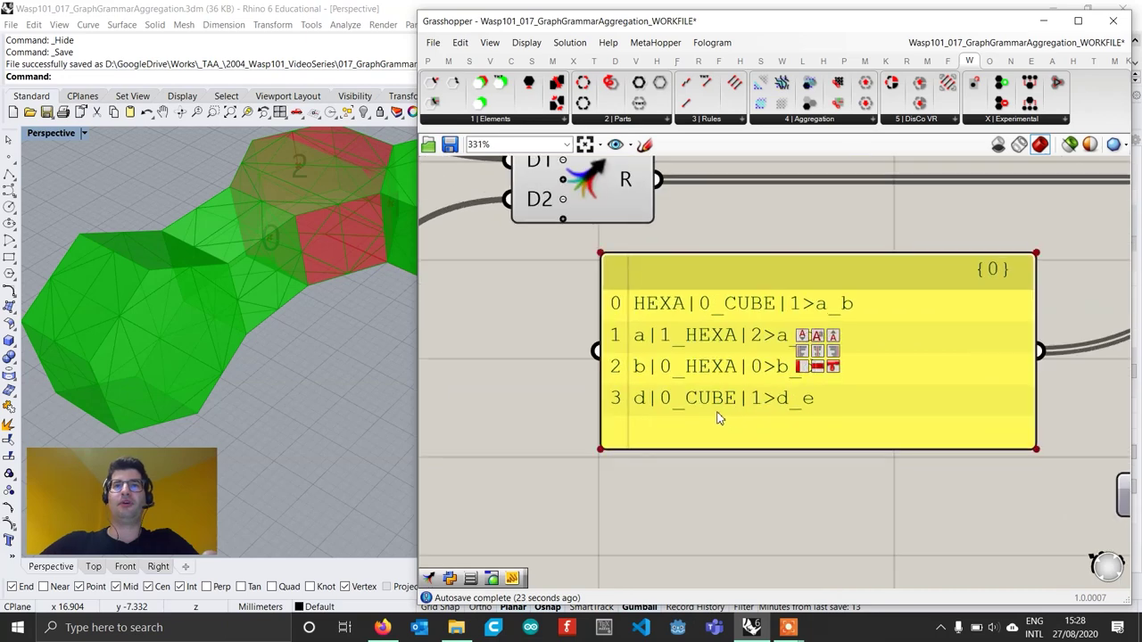
{"action": "double_click", "coordinate": [717, 418]}
{"action": "left_click", "coordinate": [718, 420]}
{"action": "left_click_drag", "start_coordinate": [748, 432], "coordinate": [766, 440]}
{"action": "type", "text": "1"}
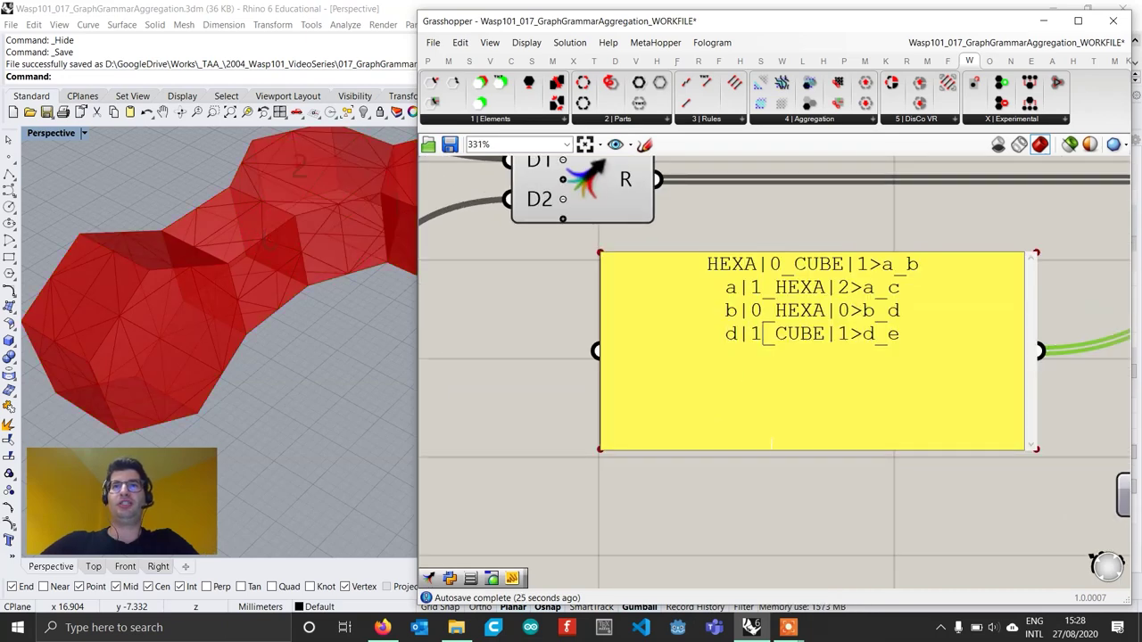
{"action": "left_click", "coordinate": [721, 476]}
{"action": "scroll", "coordinate": [666, 450], "scroll_direction": "down", "scroll_amount": 4}
{"action": "right_click_drag", "start_coordinate": [335, 459], "coordinate": [329, 348], "text": "shift"}
{"action": "scroll", "coordinate": [268, 353], "scroll_direction": "down", "scroll_amount": 7}
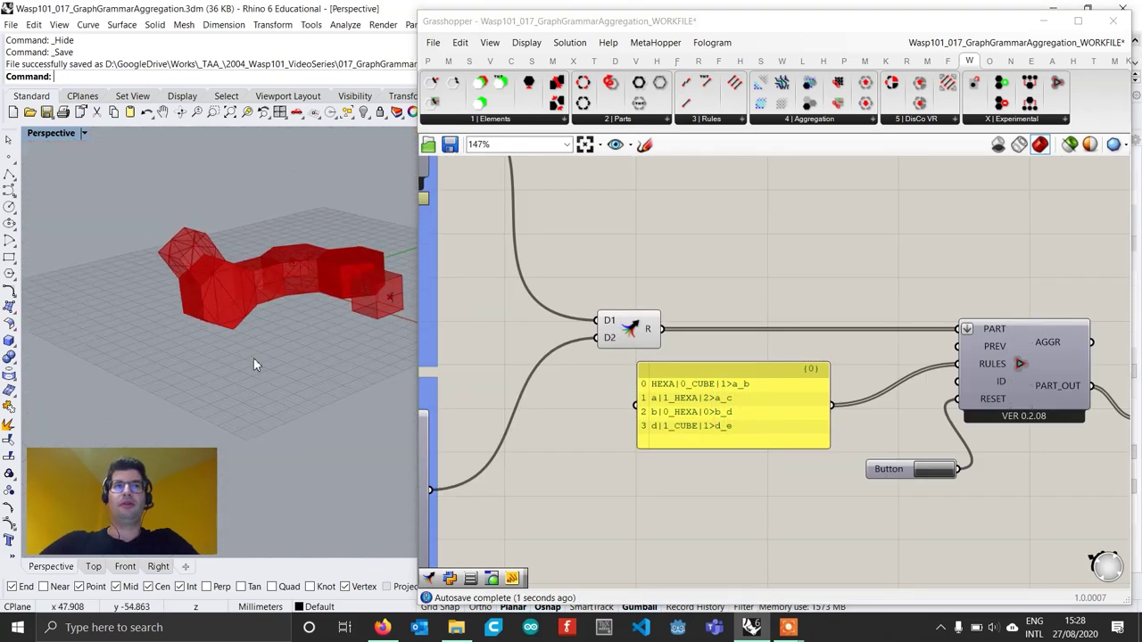
{"action": "right_click_drag", "start_coordinate": [321, 303], "coordinate": [250, 323], "text": "shift"}
Reset the aggregation with the Button component, and move the button up between the rule panel and the aggregation.
{"action": "right_click_drag", "start_coordinate": [945, 384], "coordinate": [751, 367]}
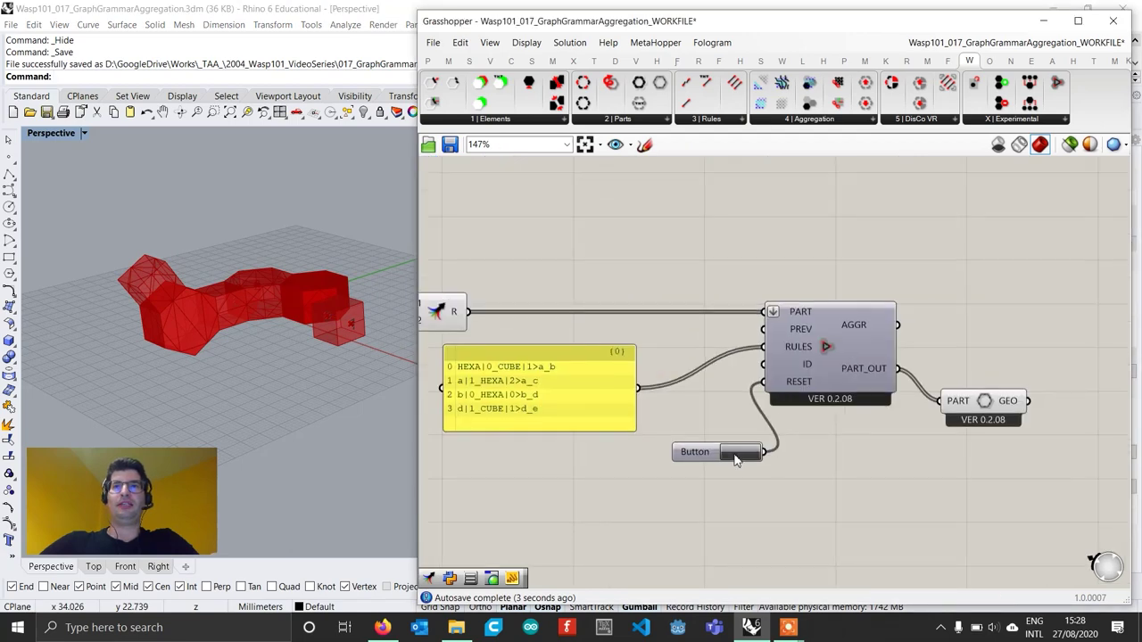
{"action": "left_click", "coordinate": [735, 455]}
{"action": "left_click_drag", "start_coordinate": [709, 455], "coordinate": [689, 397]}
{"action": "left_click_drag", "start_coordinate": [852, 366], "coordinate": [877, 361]}
{"action": "left_click", "coordinate": [719, 396]}
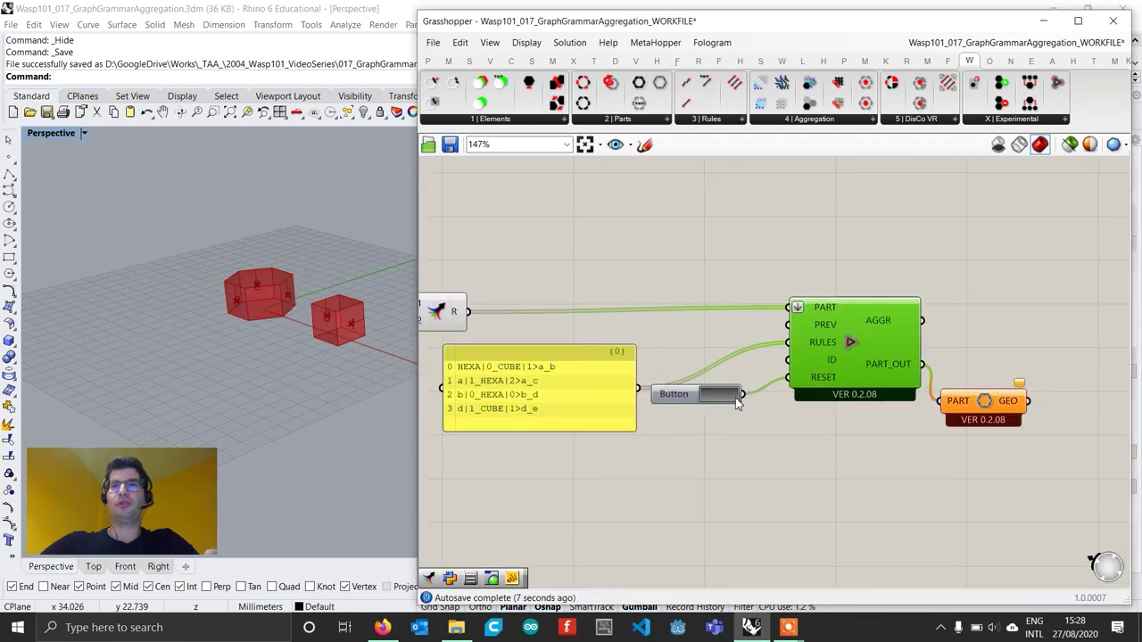
Tidy the canvas by moving the rule panel closer to the aggregation, the button below the panel, and the geometry component beside the aggregation.
{"action": "left_click_drag", "start_coordinate": [678, 396], "coordinate": [725, 413]}
{"action": "left_click_drag", "start_coordinate": [561, 384], "coordinate": [612, 368]}
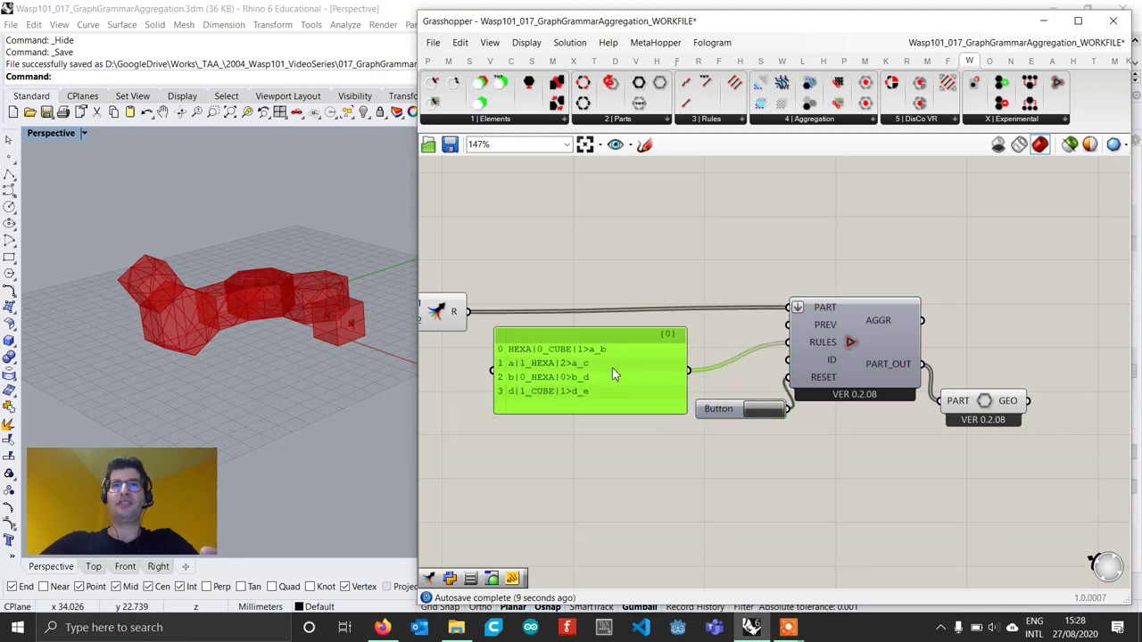
{"action": "left_click_drag", "start_coordinate": [711, 413], "coordinate": [622, 437]}
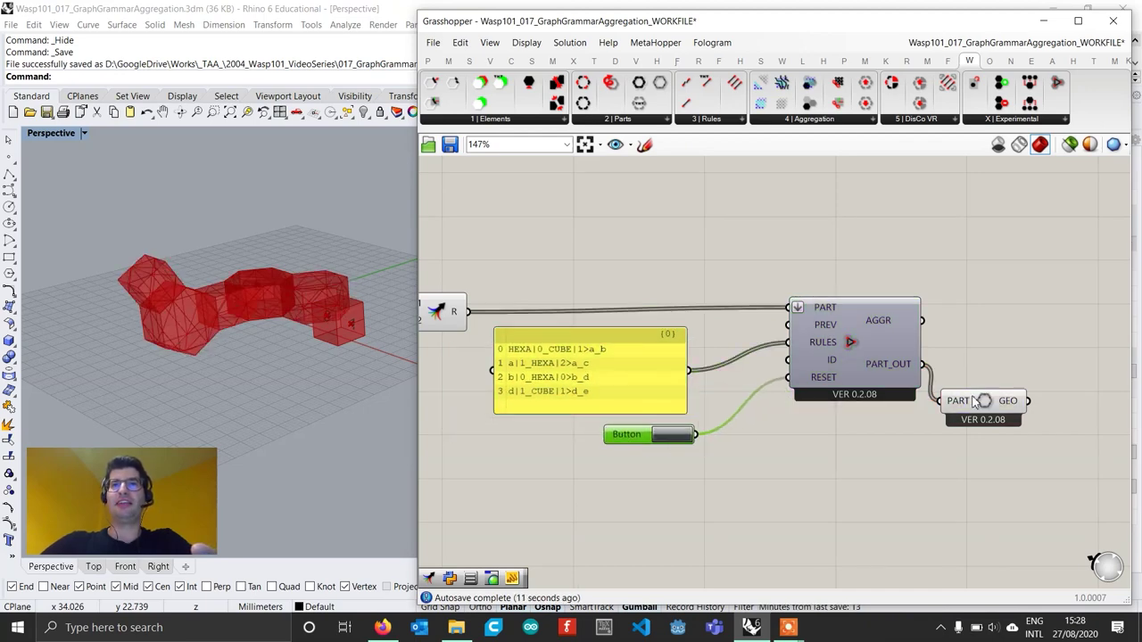
{"action": "left_click_drag", "start_coordinate": [892, 357], "coordinate": [876, 361]}
{"action": "mouse_move", "coordinate": [992, 406]}
{"action": "left_mouse_down"}
{"action": "mouse_move", "coordinate": [984, 383]}
{"action": "mouse_move", "coordinate": [983, 397]}
{"action": "left_mouse_up"}
{"action": "left_click", "coordinate": [433, 349]}
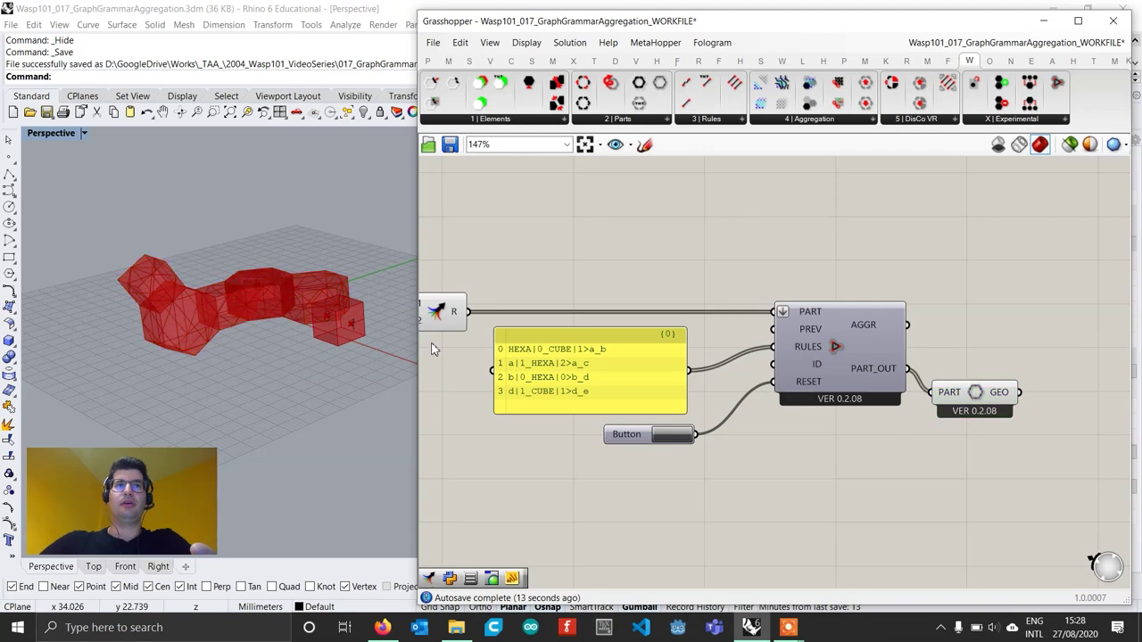
Add a Wasp Deconstruct Part component to the canvas just below the Get Part Geometry component.
{"action": "right_click_drag", "start_coordinate": [242, 316], "coordinate": [272, 287]}
{"action": "right_click_drag", "start_coordinate": [157, 315], "coordinate": [338, 270]}
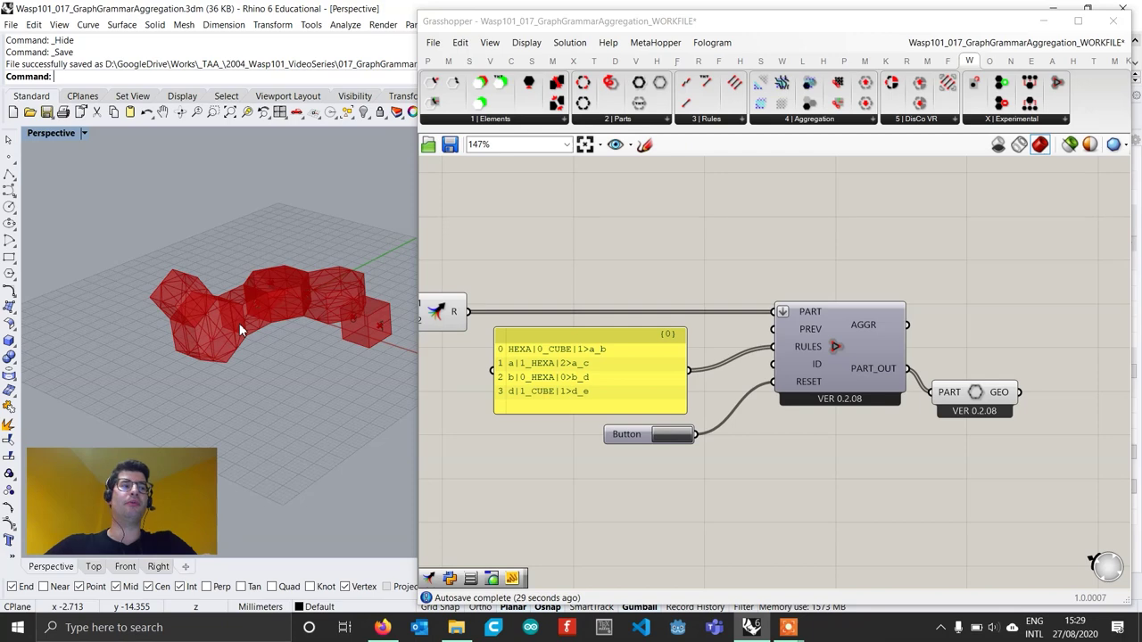
{"action": "right_click_drag", "start_coordinate": [1038, 464], "coordinate": [912, 438]}
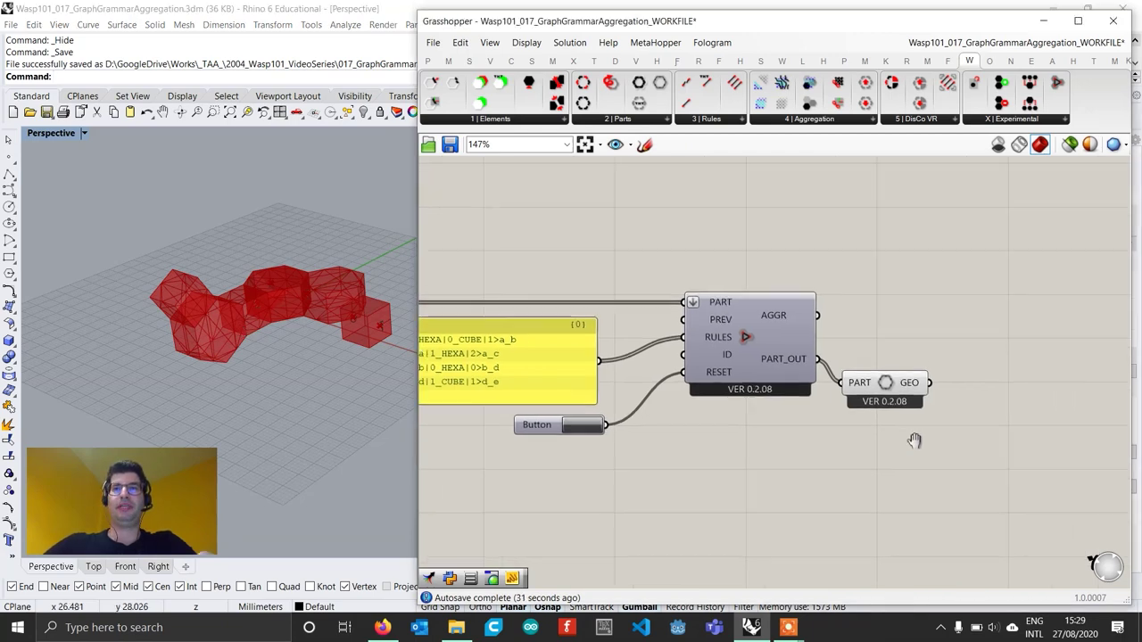
{"action": "left_click", "coordinate": [855, 395]}
{"action": "right_click_drag", "start_coordinate": [855, 394], "coordinate": [981, 369]}
{"action": "scroll", "coordinate": [963, 372], "scroll_direction": "down", "scroll_amount": 1}
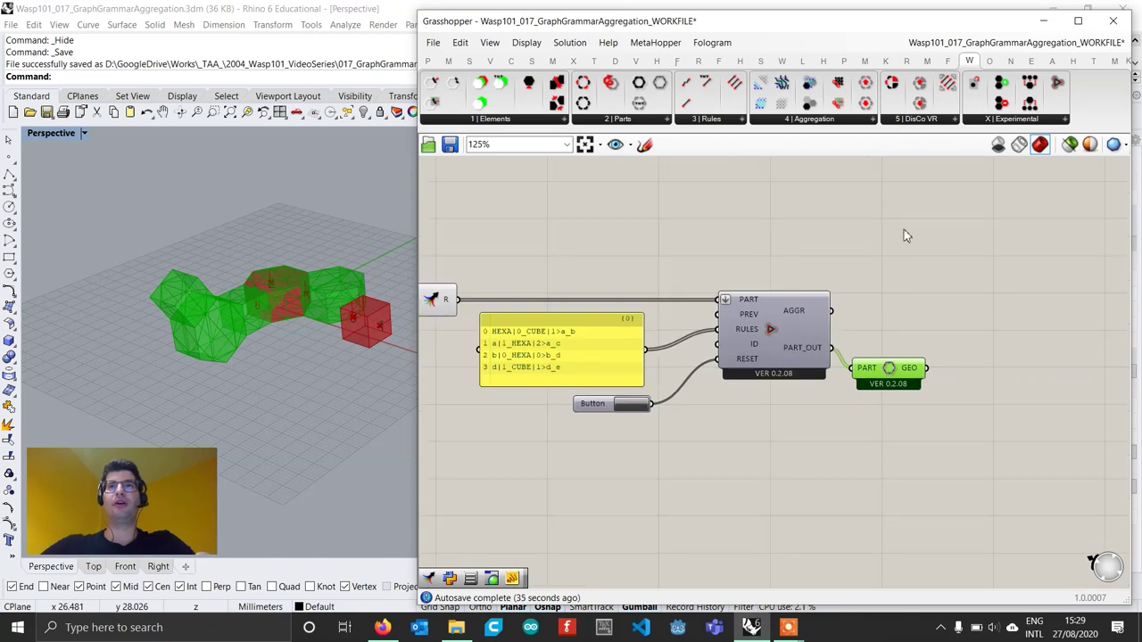
{"action": "left_click", "coordinate": [607, 121]}
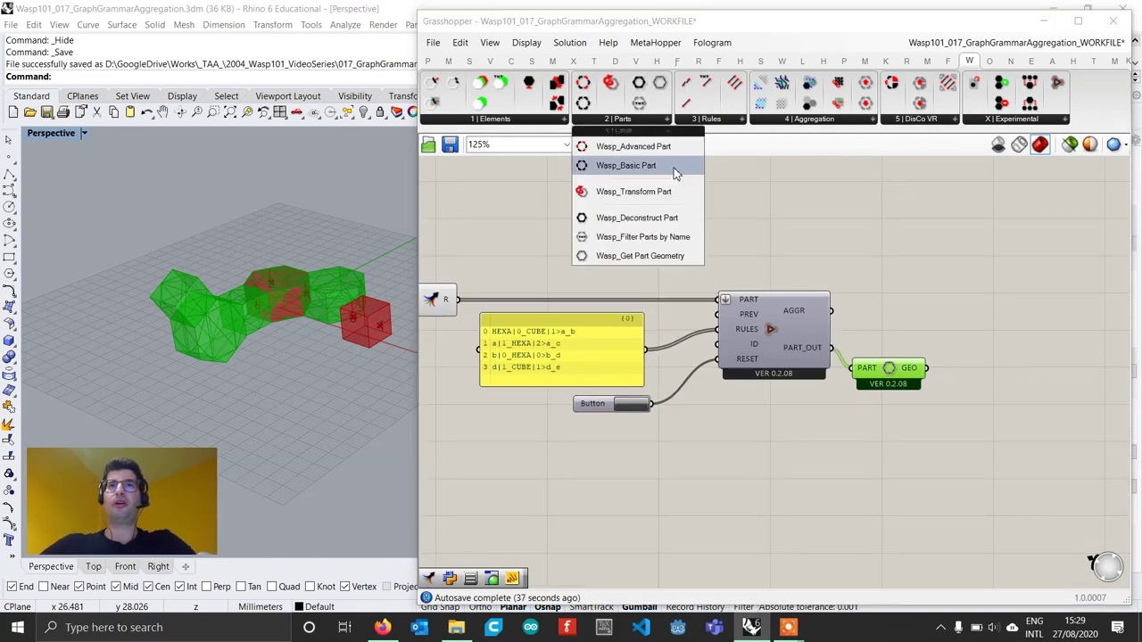
{"action": "left_click", "coordinate": [649, 218]}
{"action": "left_click_drag", "start_coordinate": [671, 252], "coordinate": [925, 460]}
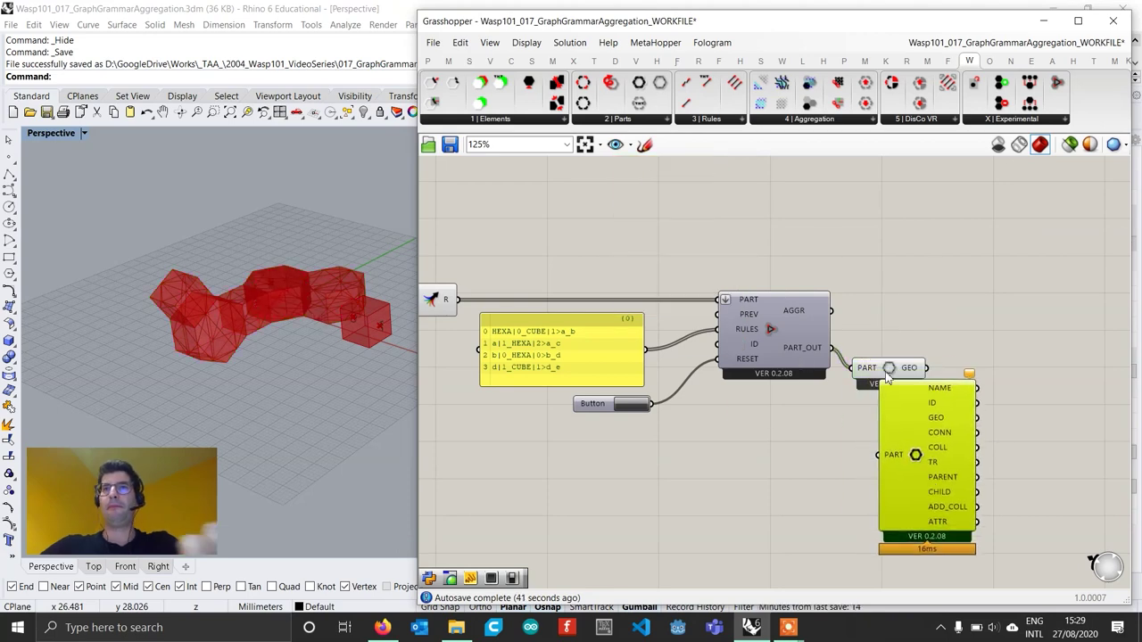
Move Get Part Geometry up, wire the aggregation's PART_OUT to Deconstruct Part's PART input, and place Deconstruct Part beside the aggregation.
{"action": "left_click_drag", "start_coordinate": [892, 396], "coordinate": [892, 230]}
{"action": "right_click_drag", "start_coordinate": [869, 369], "coordinate": [814, 358]}
{"action": "left_click_drag", "start_coordinate": [776, 339], "coordinate": [823, 445]}
{"action": "right_click_drag", "start_coordinate": [882, 448], "coordinate": [785, 428]}
{"action": "left_click_drag", "start_coordinate": [784, 433], "coordinate": [814, 380]}
{"action": "right_click_drag", "start_coordinate": [814, 379], "coordinate": [723, 418]}
{"action": "left_click_drag", "start_coordinate": [774, 345], "coordinate": [764, 342]}
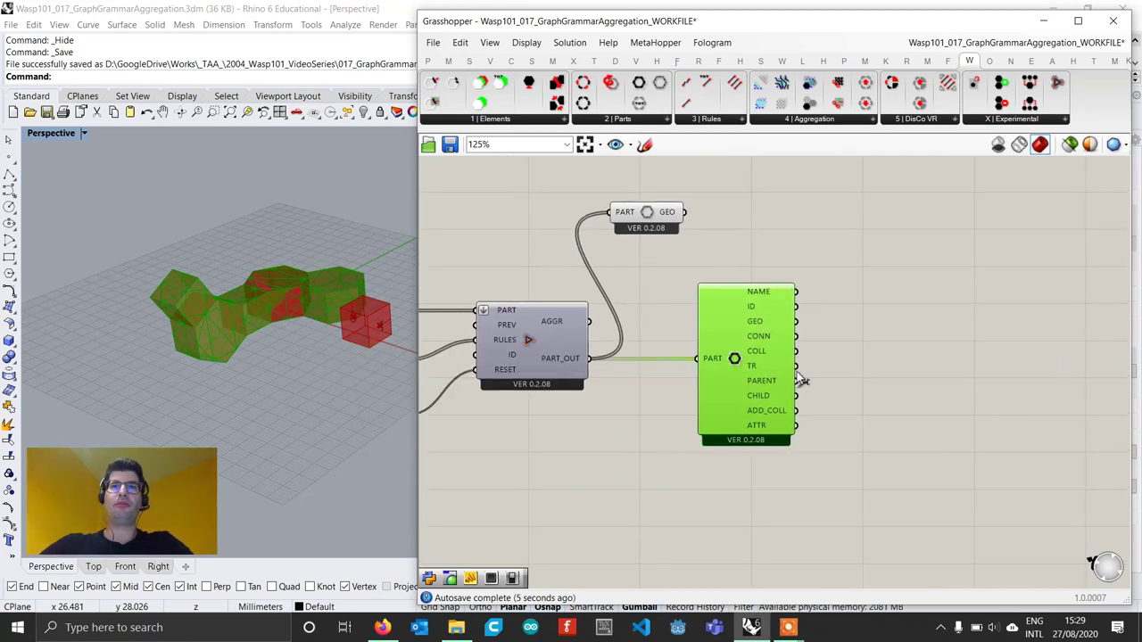
Add a Wasp Deconstruct Attribute component beside Deconstruct Part and wire the ATTR output into its ATTR input.
{"action": "mouse_move", "coordinate": [759, 432]}
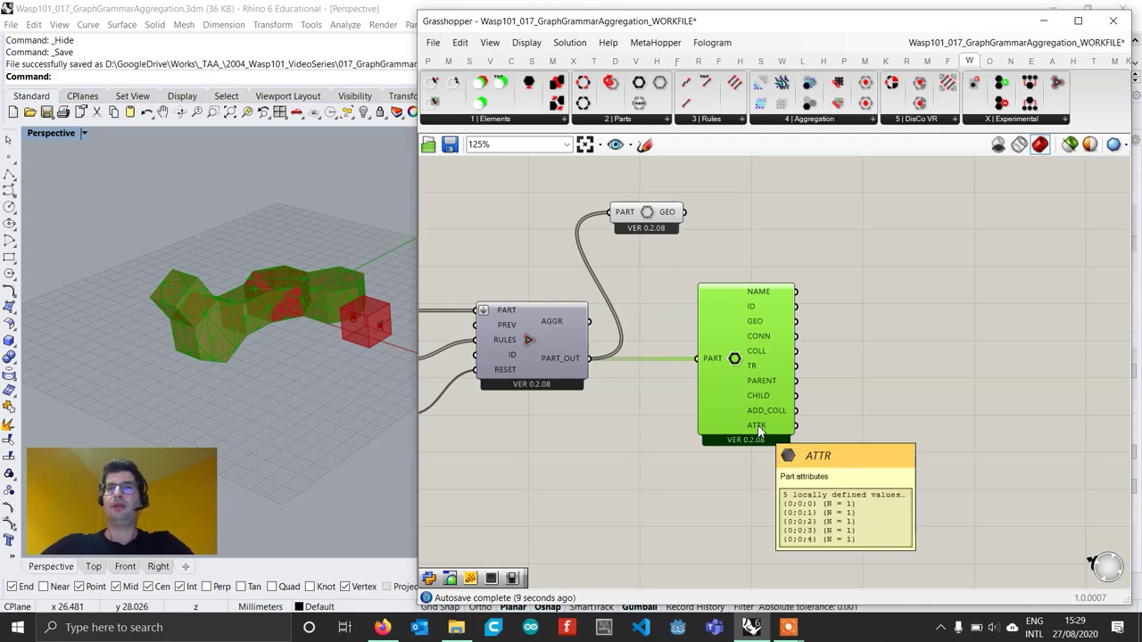
{"action": "left_click", "coordinate": [489, 123]}
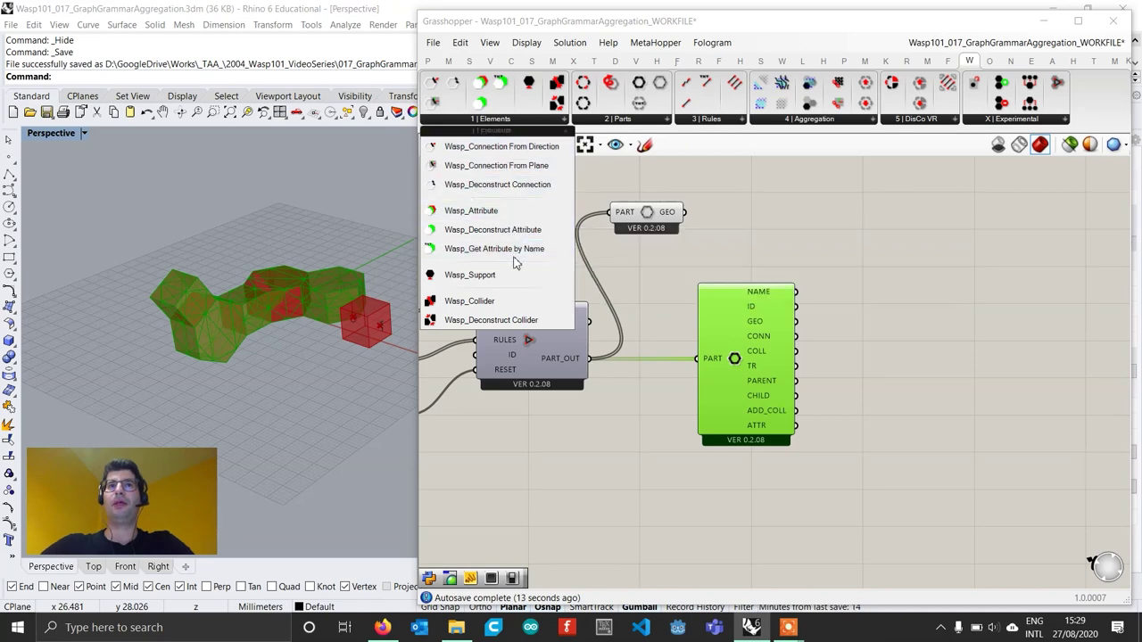
{"action": "left_click_drag", "start_coordinate": [492, 229], "coordinate": [879, 461]}
{"action": "scroll", "coordinate": [852, 455], "scroll_direction": "up", "scroll_amount": 3}
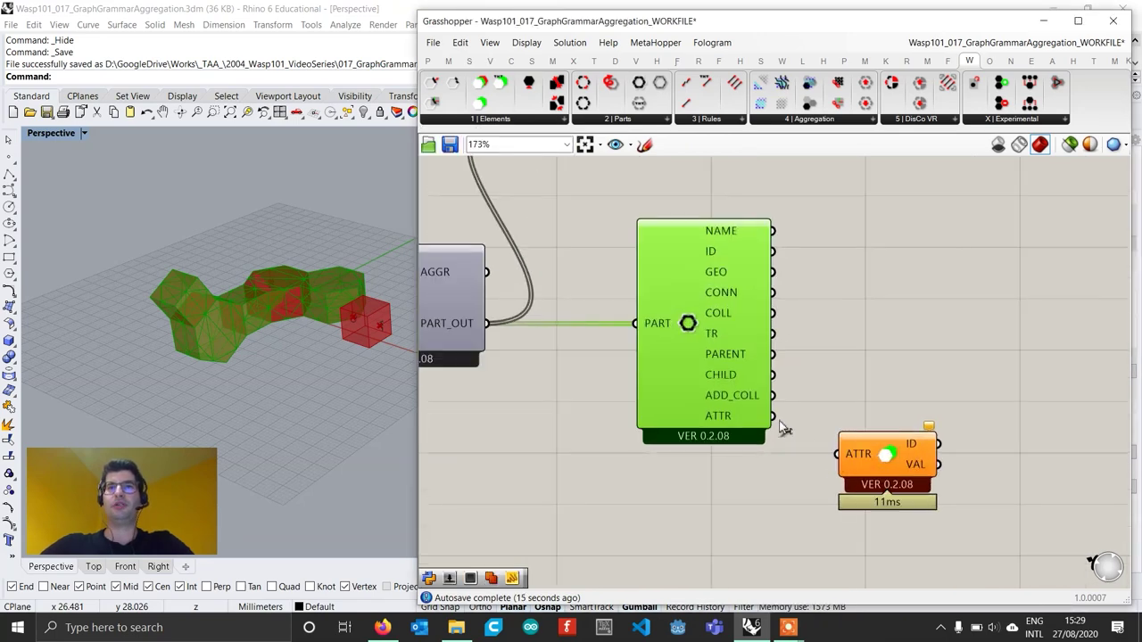
{"action": "left_click_drag", "start_coordinate": [774, 415], "coordinate": [837, 454]}
{"action": "left_click_drag", "start_coordinate": [919, 471], "coordinate": [892, 464]}
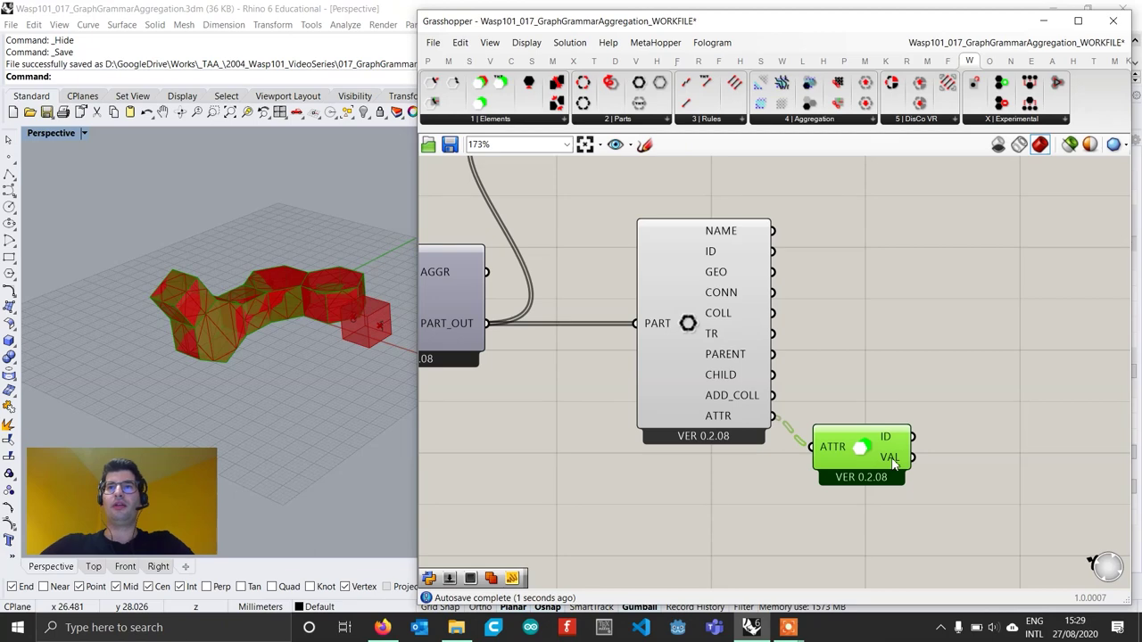
{"action": "mouse_move", "coordinate": [893, 462]}
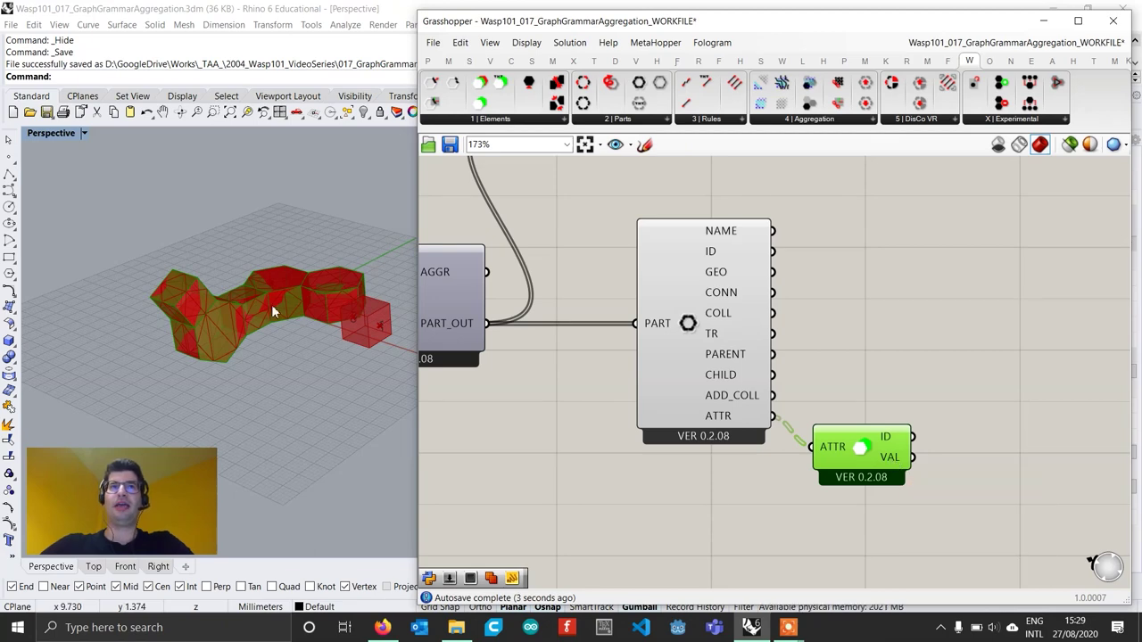
Turn off the preview of Get Part Geometry and highlight Deconstruct Attribute to inspect its geometry in the Rhino viewport.
{"action": "right_click_drag", "start_coordinate": [271, 305], "coordinate": [243, 350]}
{"action": "scroll", "coordinate": [294, 348], "scroll_direction": "up", "scroll_amount": 2}
{"action": "right_click_drag", "start_coordinate": [625, 382], "coordinate": [692, 391]}
{"action": "scroll", "coordinate": [692, 390], "scroll_direction": "down", "scroll_amount": 2}
{"action": "left_click_drag", "start_coordinate": [635, 409], "coordinate": [659, 265]}
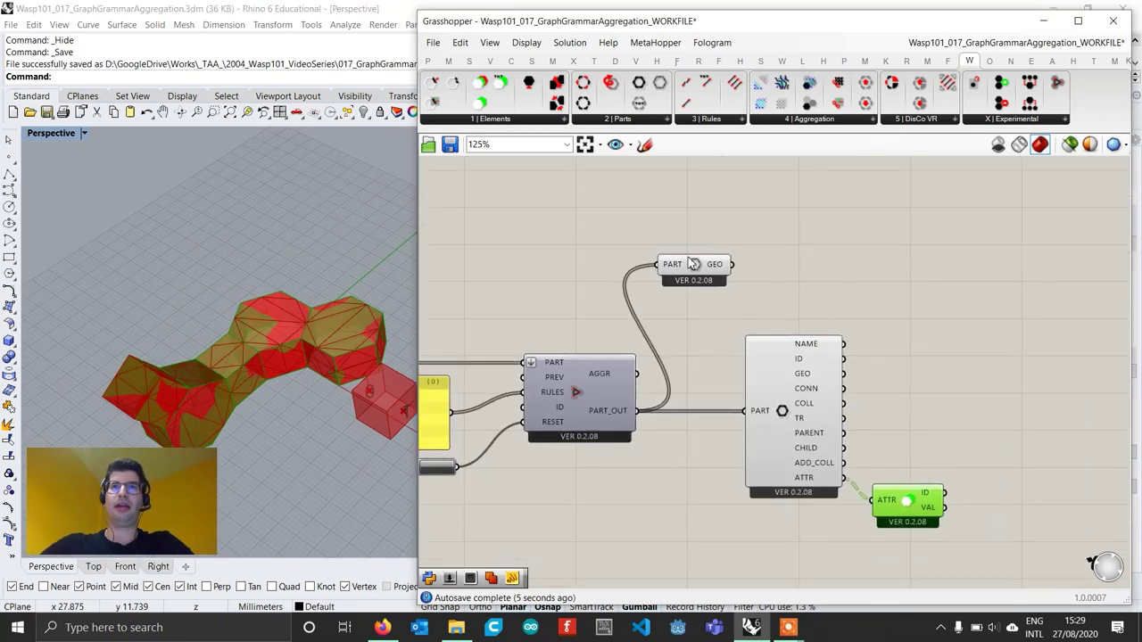
{"action": "right_click", "coordinate": [693, 262]}
{"action": "left_click", "coordinate": [728, 355]}
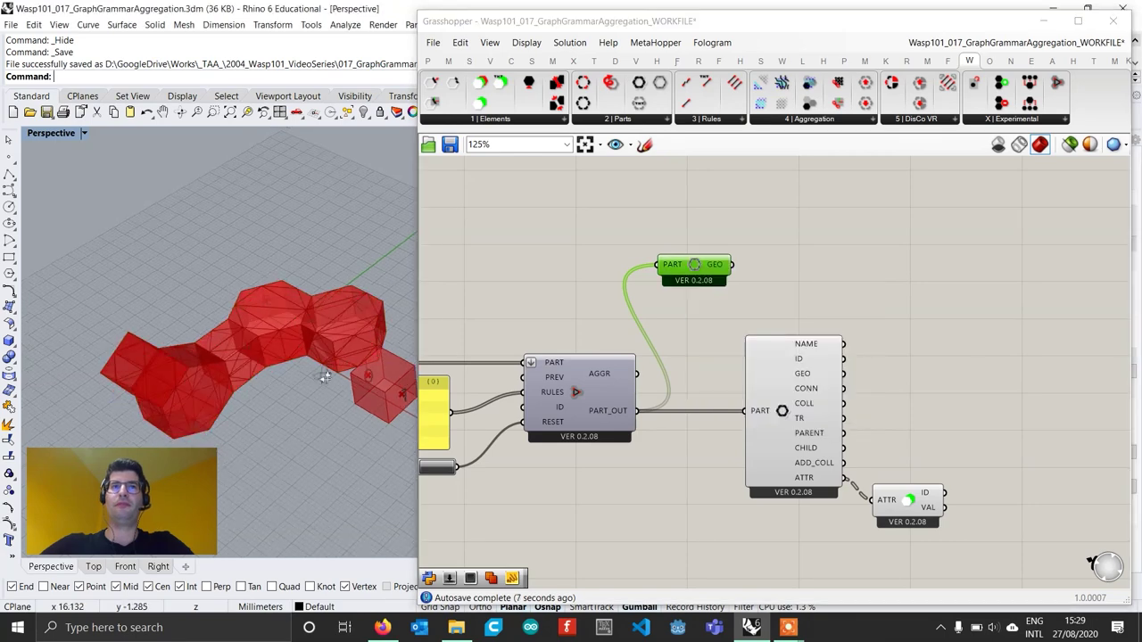
{"action": "right_click_drag", "start_coordinate": [796, 423], "coordinate": [705, 382]}
{"action": "left_click", "coordinate": [829, 466]}
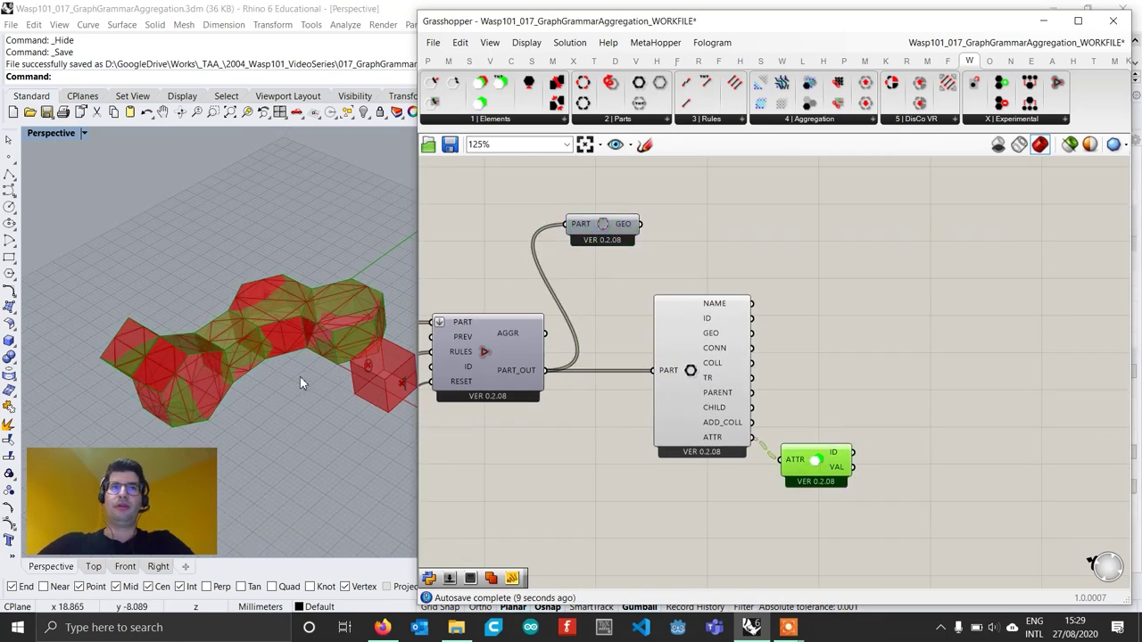
Add a Solid Union component, feed it the VAL output of Deconstruct Attribute, and flatten its B input.
{"action": "right_click_drag", "start_coordinate": [911, 471], "coordinate": [795, 455]}
{"action": "double_click", "coordinate": [794, 456]}
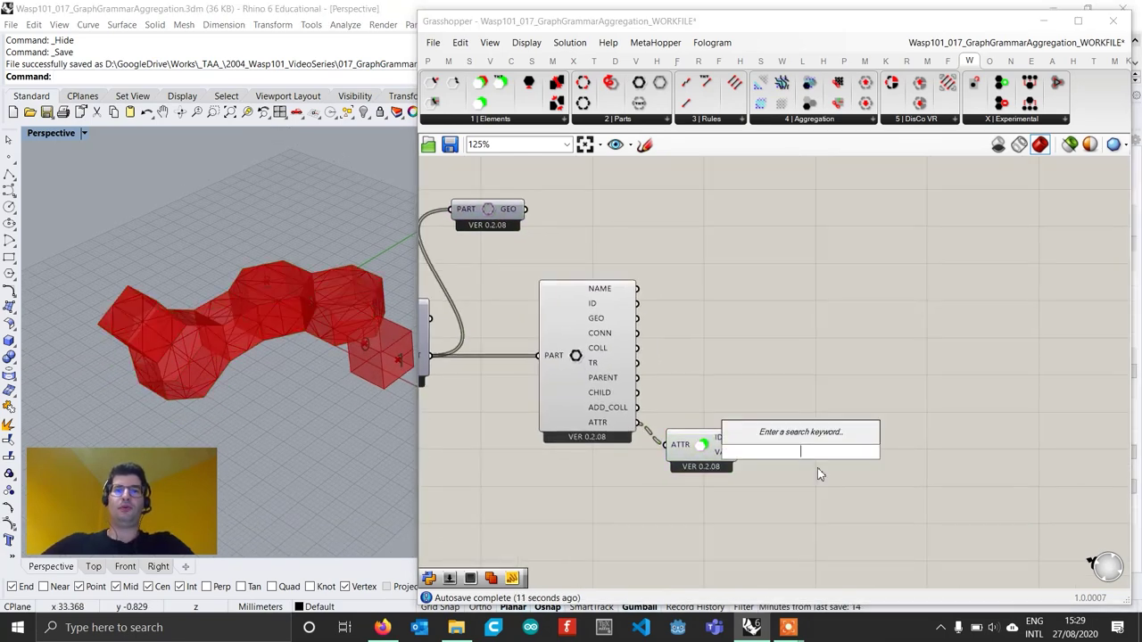
{"action": "type", "text": "solid uni"}
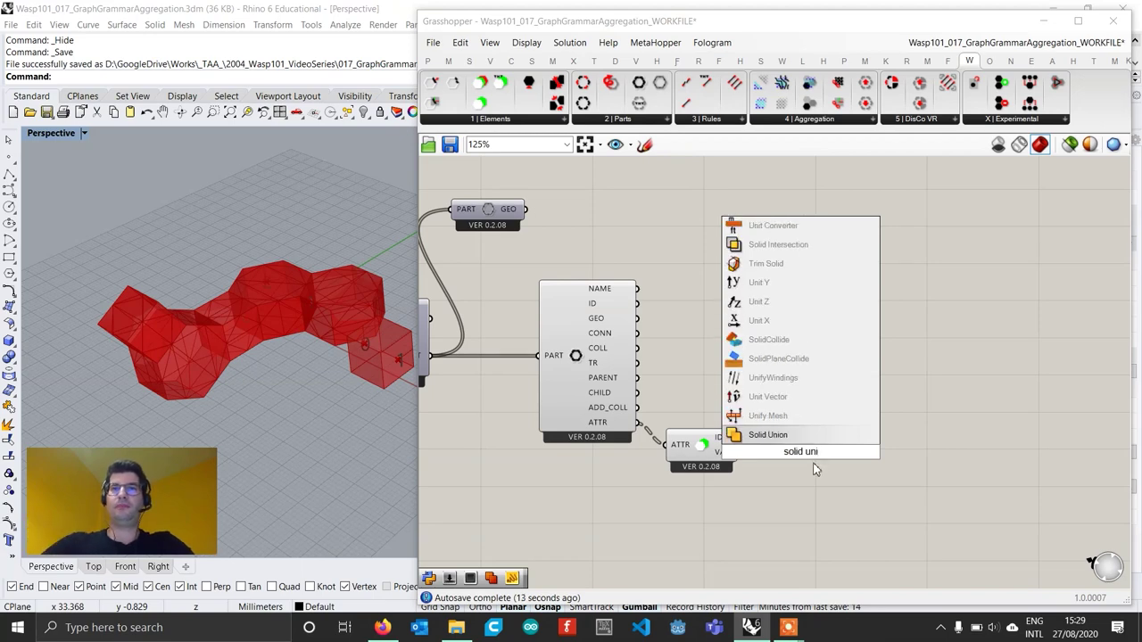
{"action": "key", "text": "Return"}
{"action": "left_click_drag", "start_coordinate": [739, 454], "coordinate": [782, 453]}
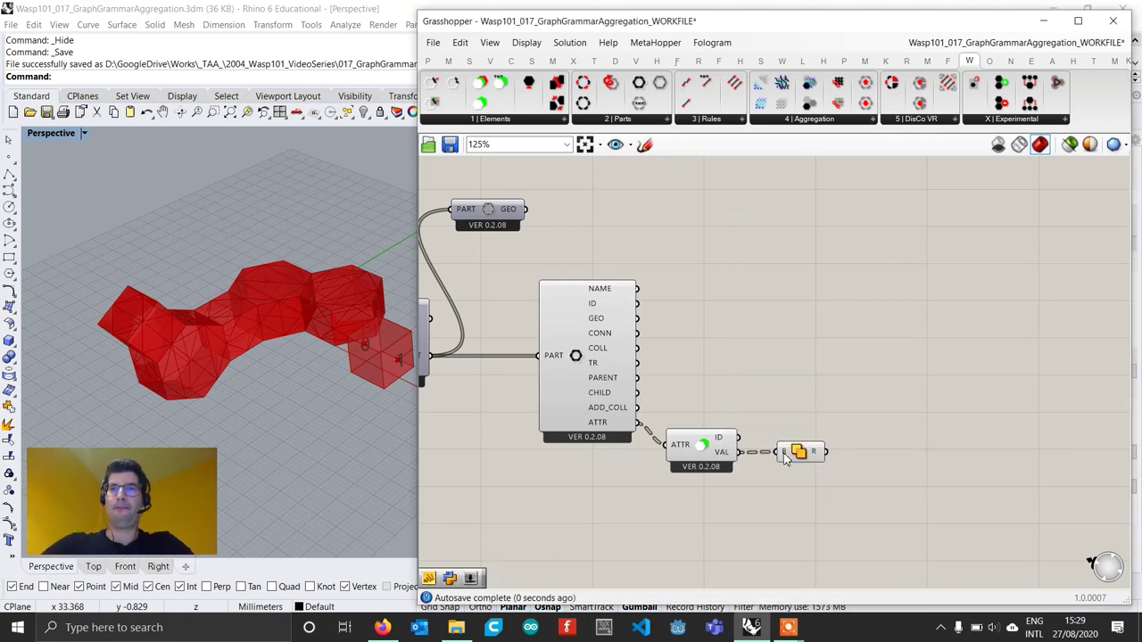
{"action": "right_click", "coordinate": [783, 453]}
{"action": "left_click", "coordinate": [803, 452]}
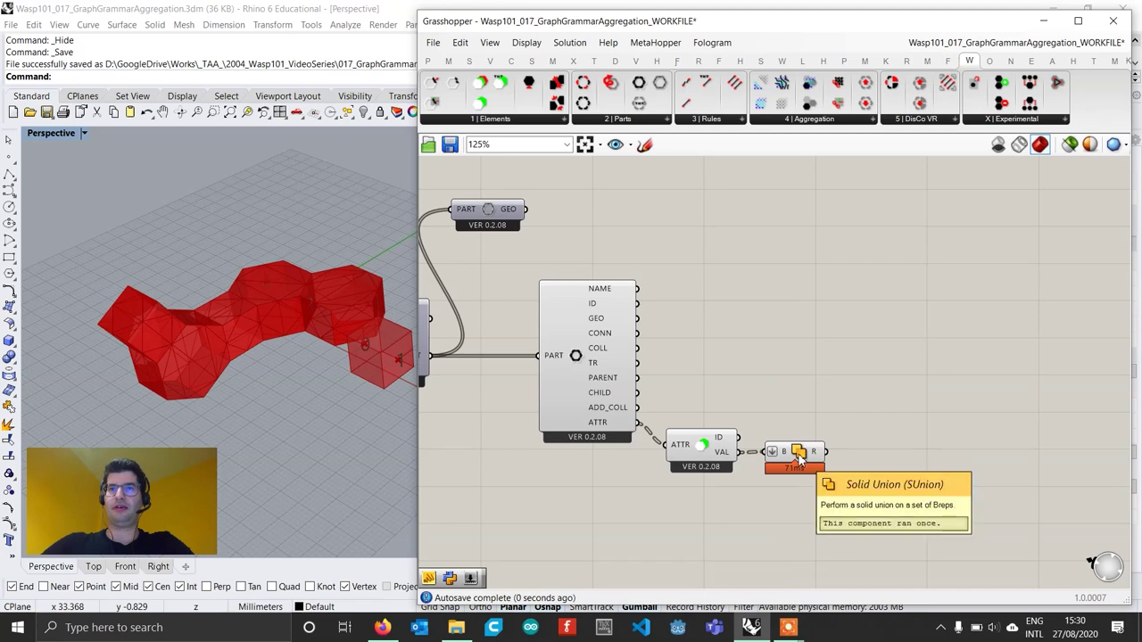
{"action": "scroll", "coordinate": [798, 455], "scroll_direction": "up", "scroll_amount": 3}
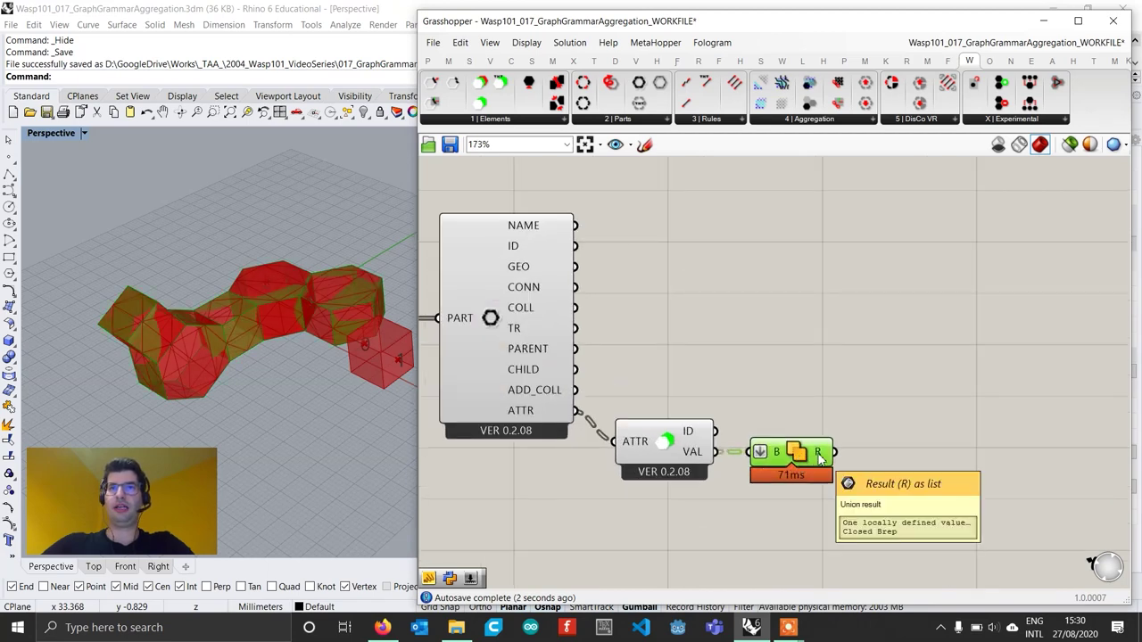
Move Deconstruct Attribute and Solid Union together above Deconstruct Part and check the unioned solid in the Rhino viewport.
{"action": "scroll", "coordinate": [865, 477], "scroll_direction": "down", "scroll_amount": 3}
{"action": "left_click_drag", "start_coordinate": [837, 526], "coordinate": [635, 442]}
{"action": "left_click_drag", "start_coordinate": [635, 442], "coordinate": [649, 231]}
{"action": "left_click", "coordinate": [737, 340]}
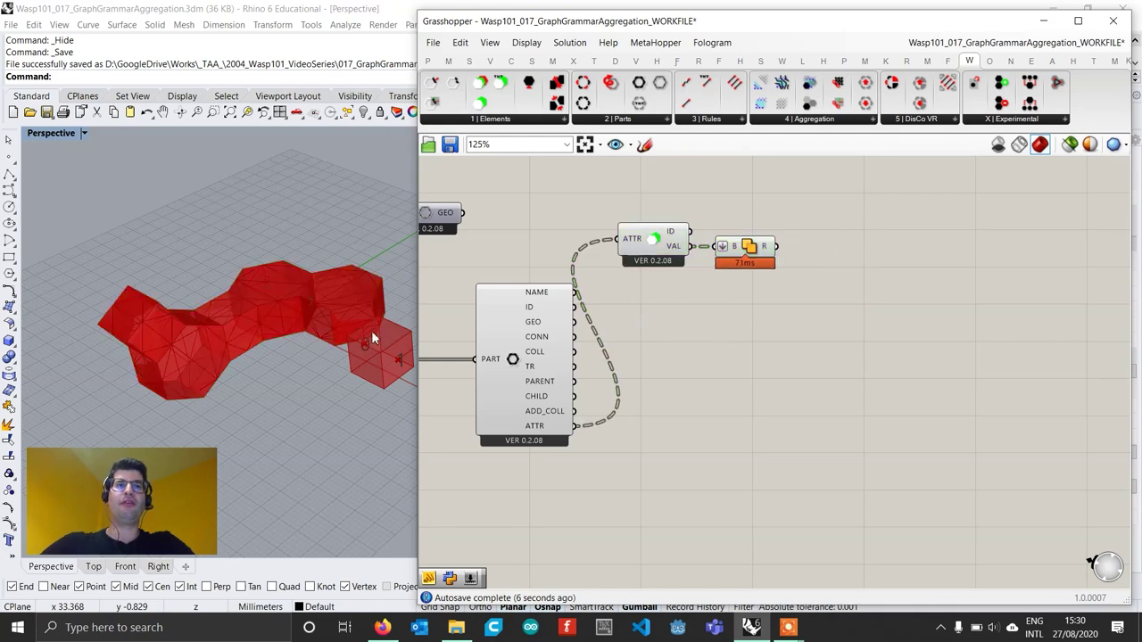
{"action": "right_click_drag", "start_coordinate": [372, 330], "coordinate": [273, 327]}
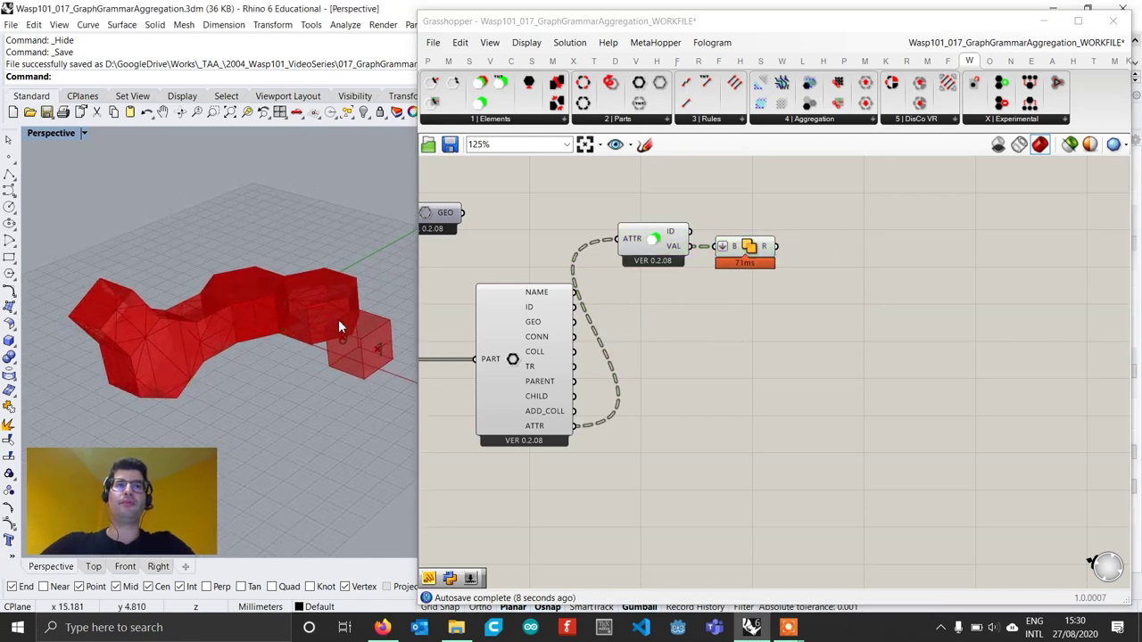
Add a Wasp Basic Part component and a panel containing P1 to the canvas past the Solid Union.
{"action": "left_click", "coordinate": [629, 124]}
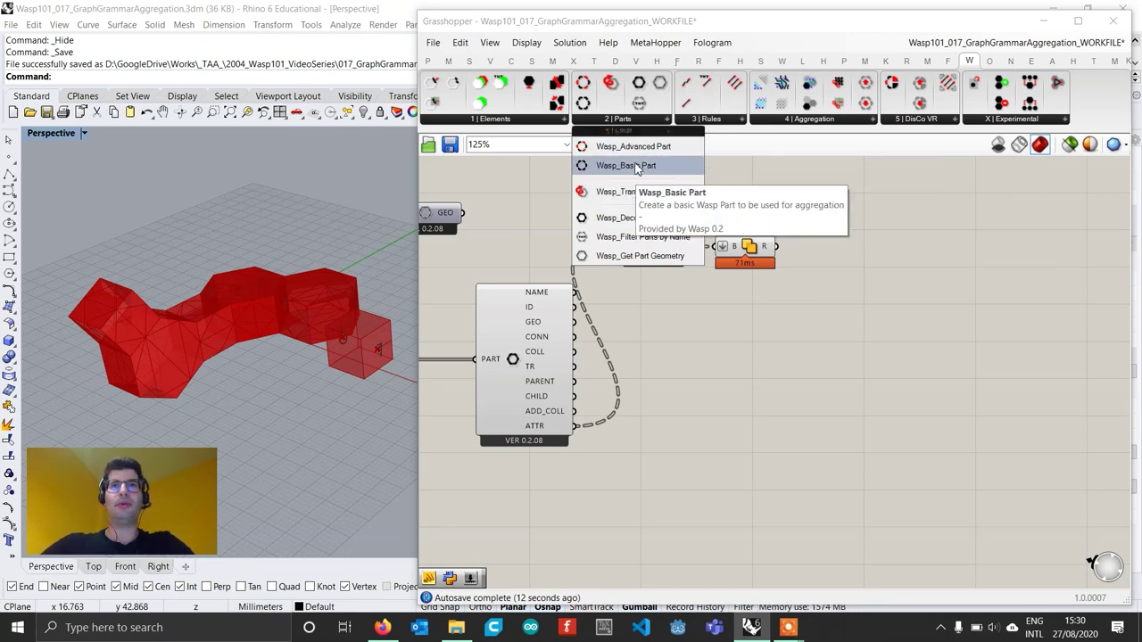
{"action": "left_click_drag", "start_coordinate": [615, 165], "coordinate": [923, 349]}
{"action": "scroll", "coordinate": [922, 350], "scroll_direction": "up", "scroll_amount": 1}
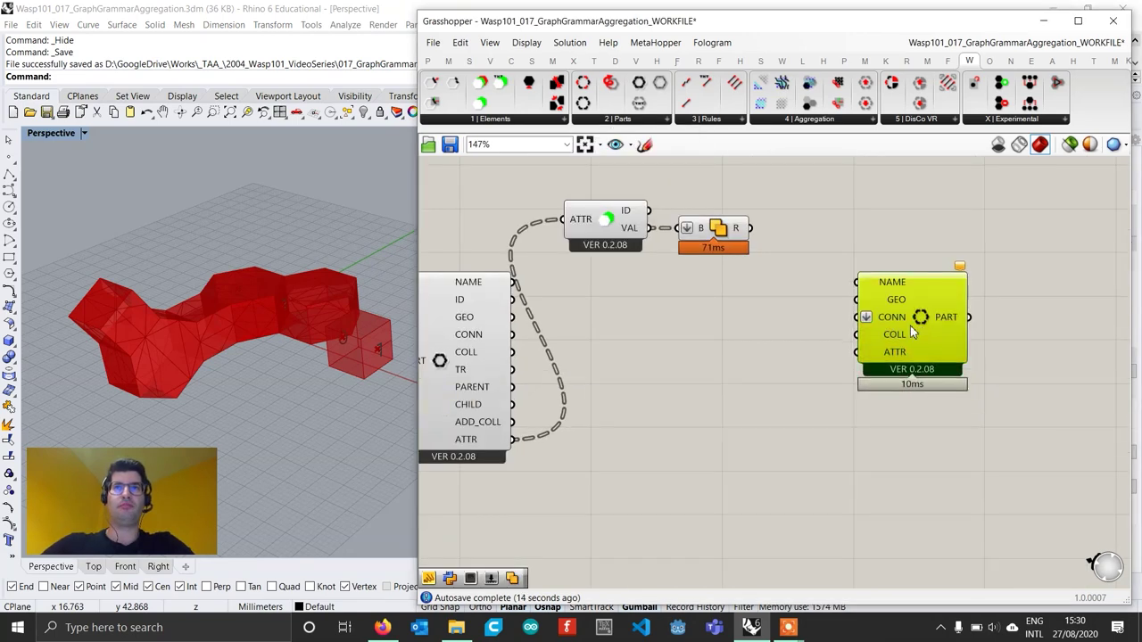
{"action": "scroll", "coordinate": [910, 326], "scroll_direction": "down", "scroll_amount": 2}
{"action": "double_click", "coordinate": [826, 304]}
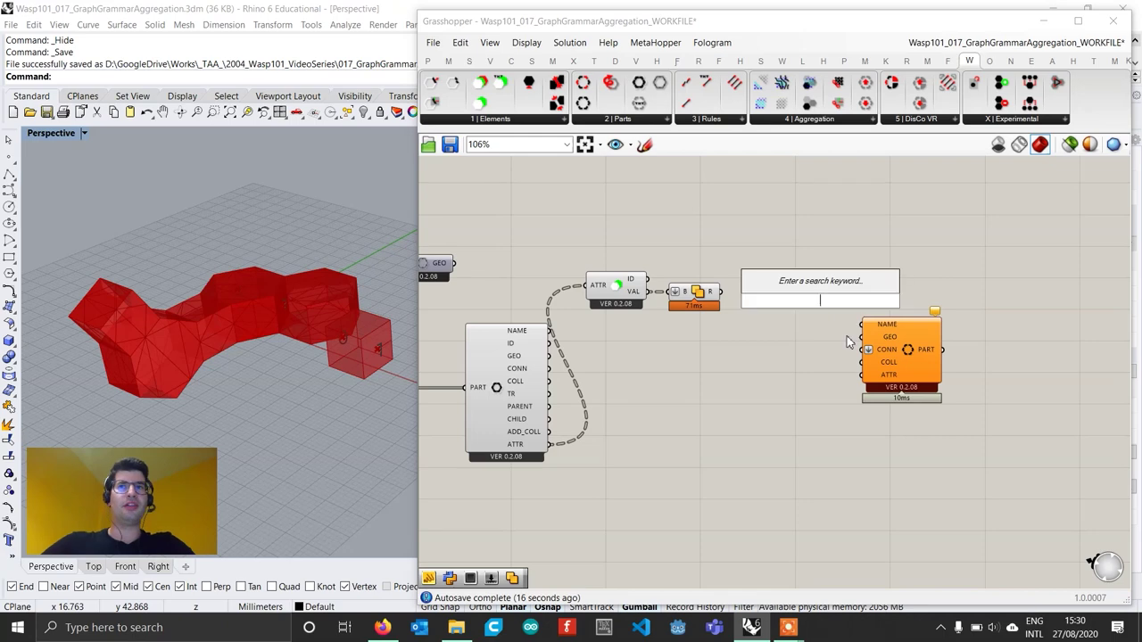
{"action": "type", "text": "\"P1"}
{"action": "key", "text": "Return"}
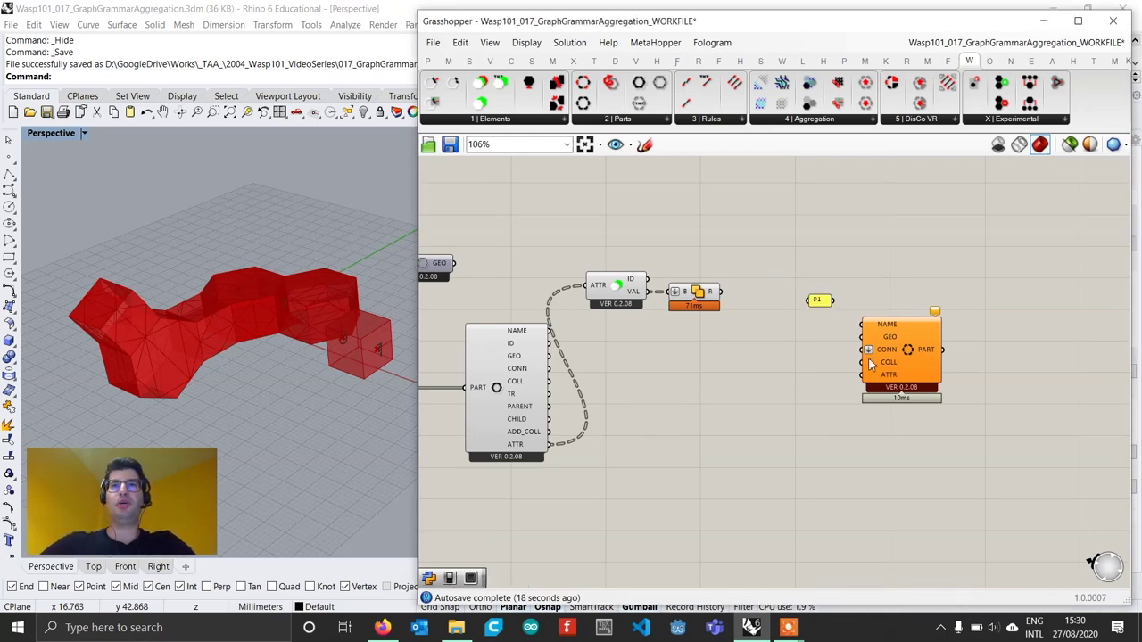
Wire the P1 panel into the NAME input of Basic Part and move both up level with the Solid Union.
{"action": "scroll", "coordinate": [861, 356], "scroll_direction": "up", "scroll_amount": 1}
{"action": "right_click_drag", "start_coordinate": [852, 314], "coordinate": [911, 301]}
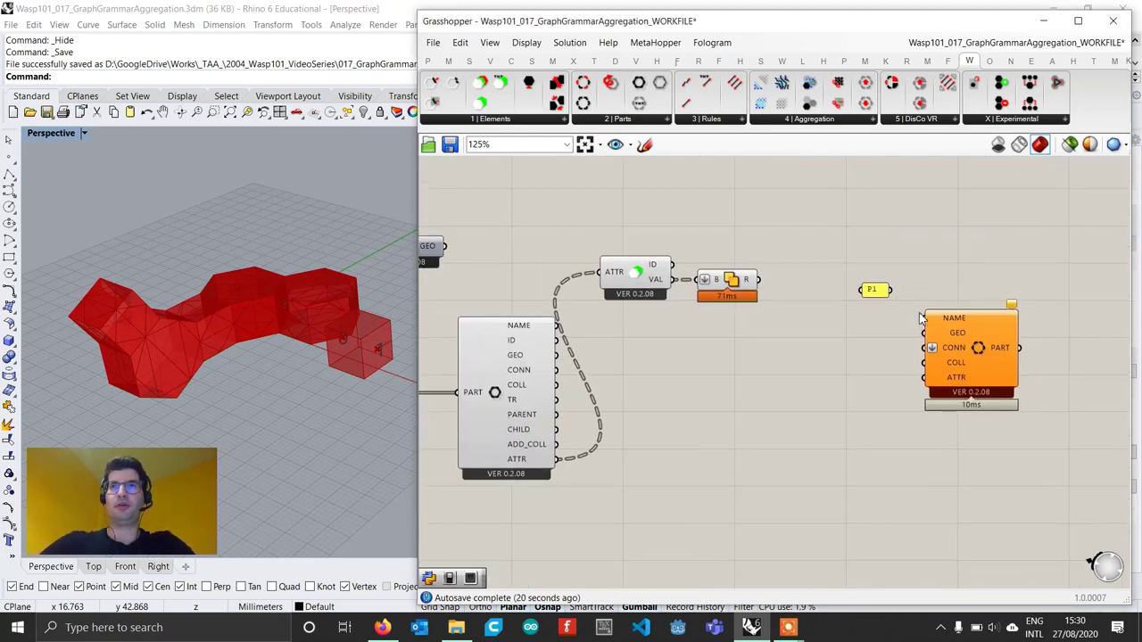
{"action": "left_click_drag", "start_coordinate": [923, 318], "coordinate": [891, 290]}
{"action": "left_click_drag", "start_coordinate": [1063, 393], "coordinate": [816, 261]}
{"action": "left_click_drag", "start_coordinate": [949, 353], "coordinate": [937, 319]}
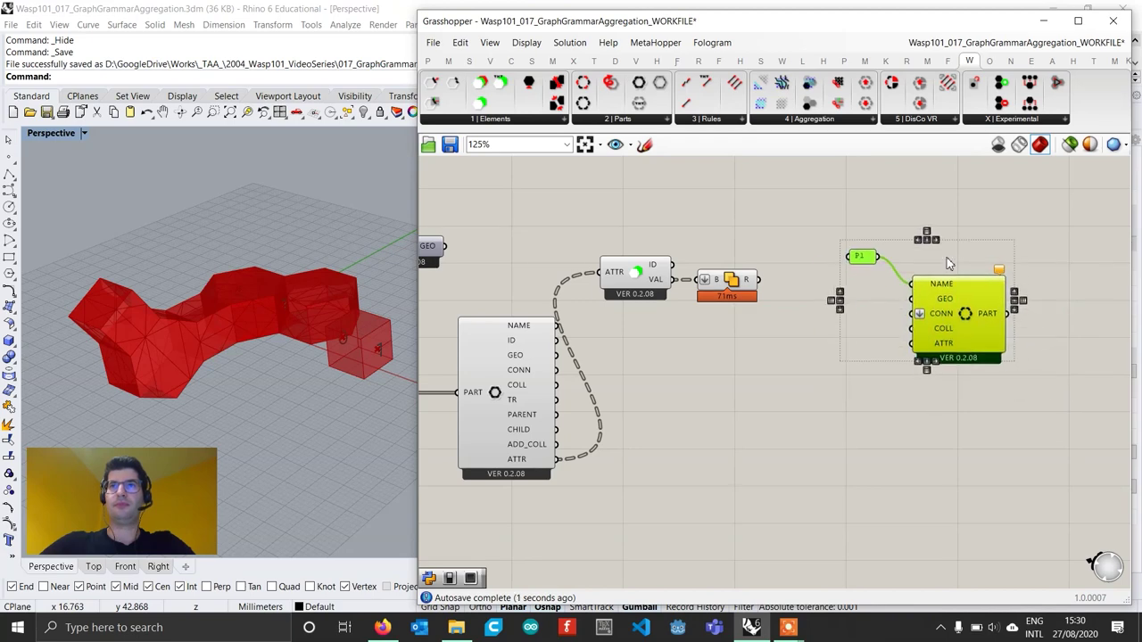
{"action": "left_click", "coordinate": [948, 262]}
Connect the Solid Union result to the GEO input of Basic Part, spacing the components farther apart.
{"action": "left_click_drag", "start_coordinate": [780, 317], "coordinate": [648, 262]}
{"action": "left_click_drag", "start_coordinate": [717, 293], "coordinate": [911, 299]}
{"action": "left_click", "coordinate": [808, 304]}
{"action": "left_click_drag", "start_coordinate": [980, 323], "coordinate": [1045, 317]}
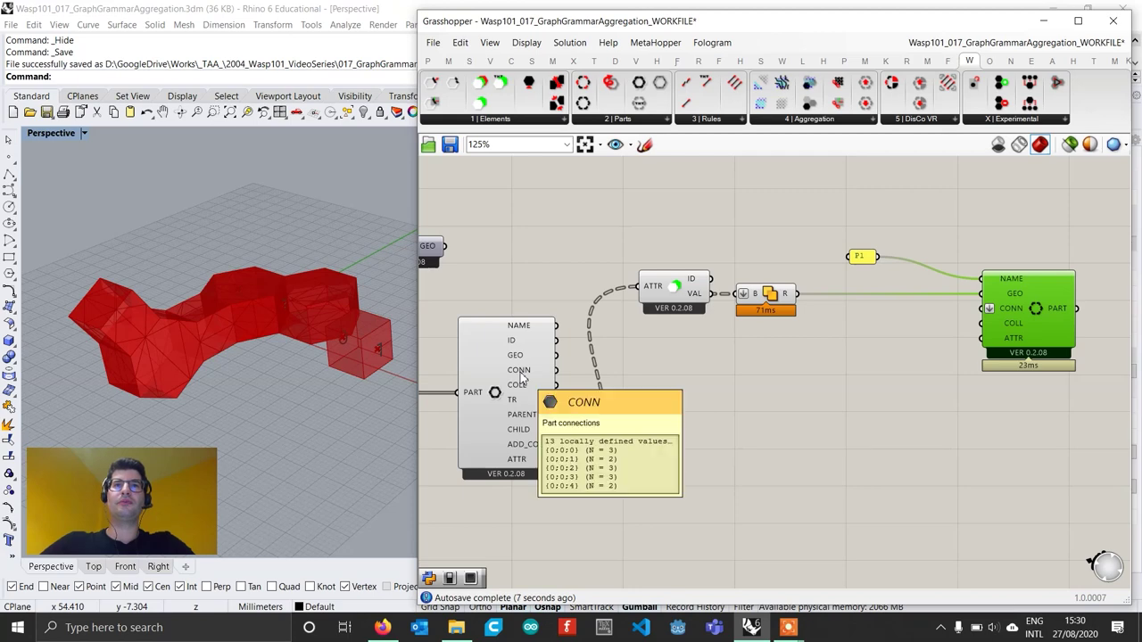
Simplify the CONN output of Deconstruct Part and check its data tree paths.
{"action": "mouse_move", "coordinate": [522, 375]}
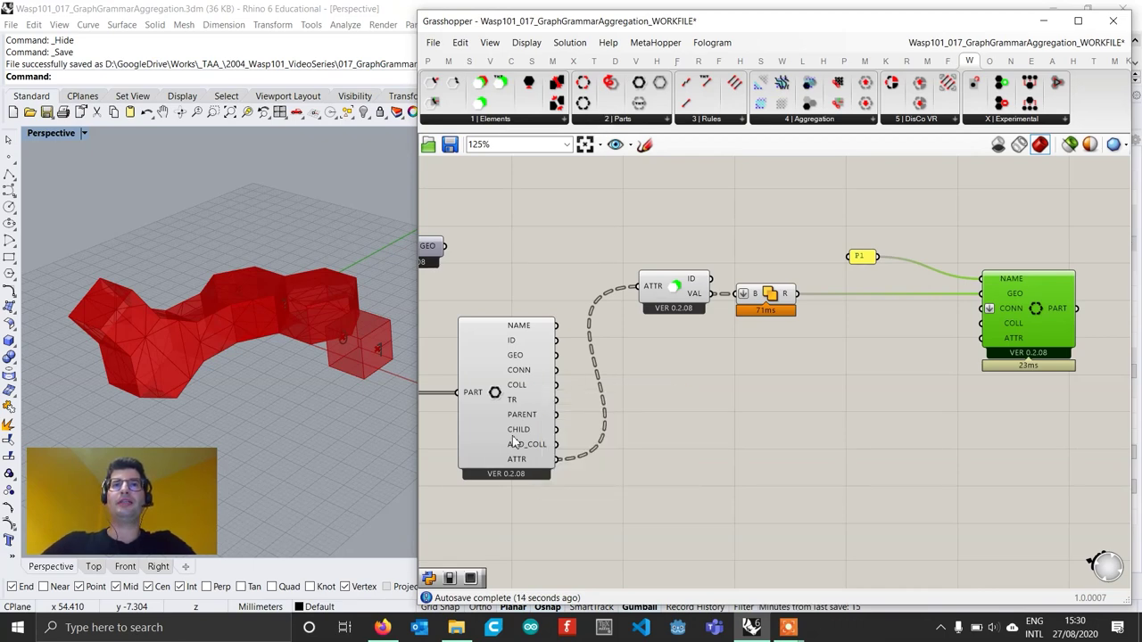
{"action": "scroll", "coordinate": [514, 441], "scroll_direction": "up", "scroll_amount": 2}
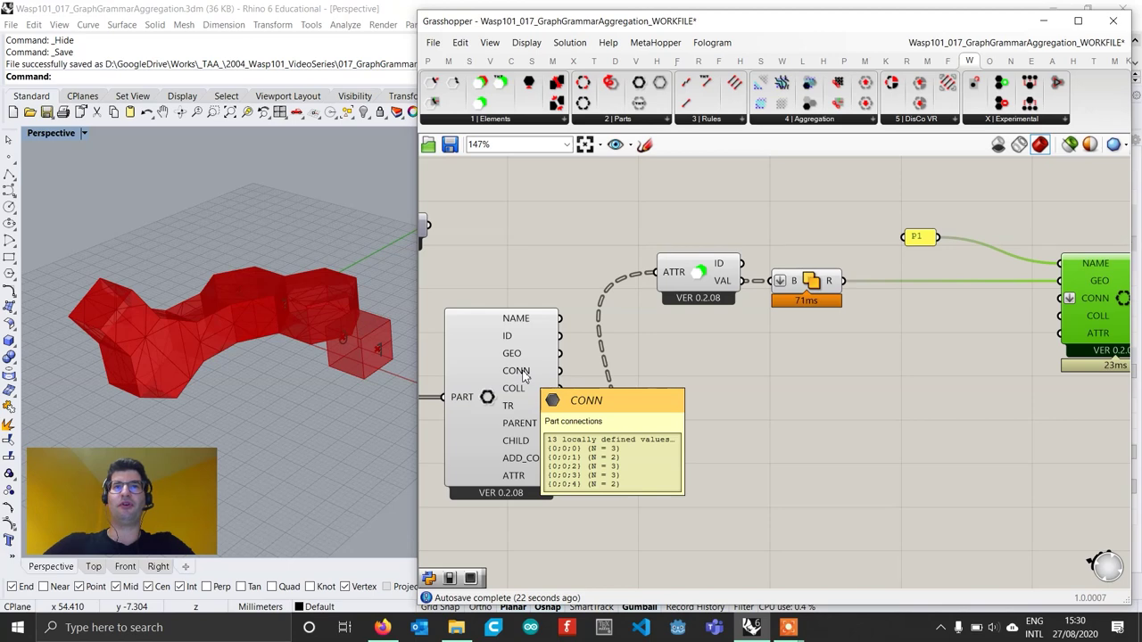
{"action": "right_click", "coordinate": [524, 379]}
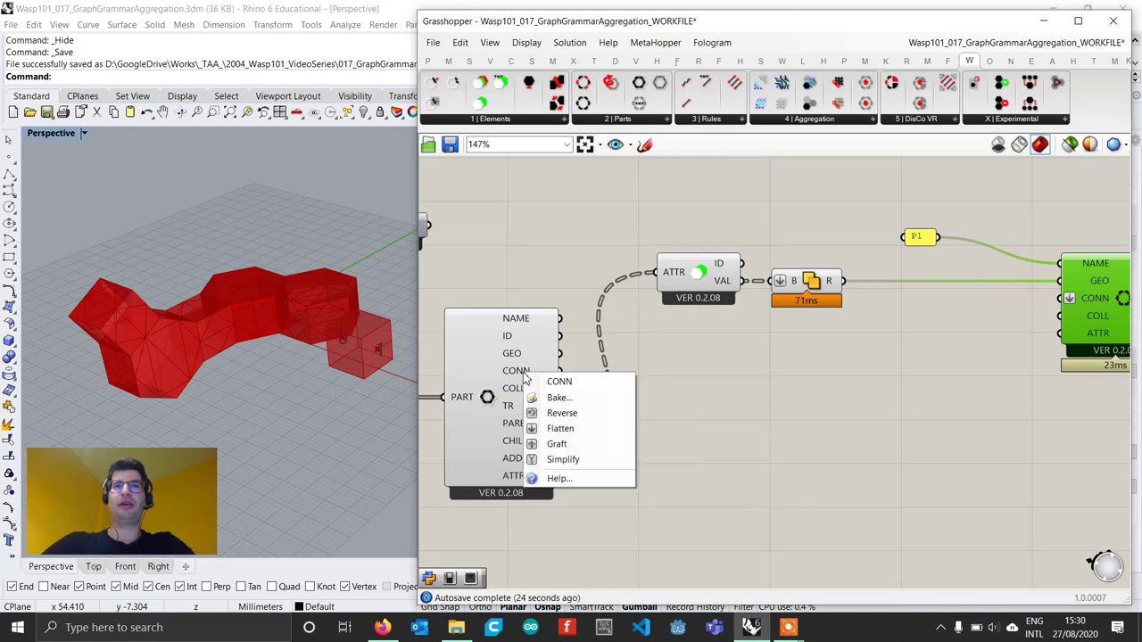
{"action": "left_click", "coordinate": [548, 458]}
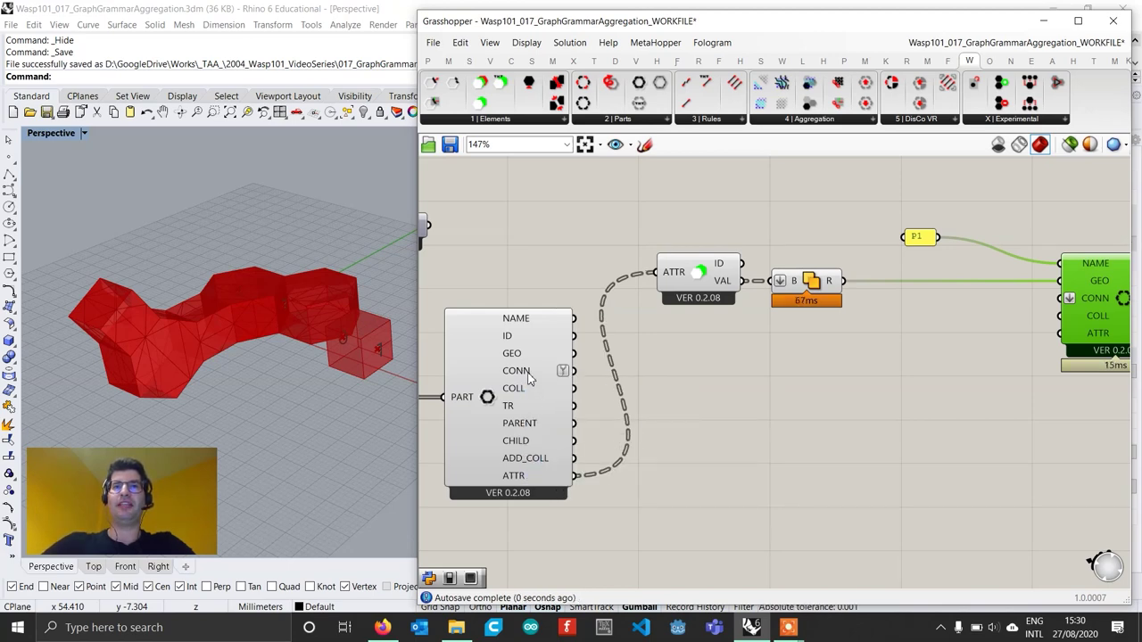
{"action": "mouse_move", "coordinate": [527, 378]}
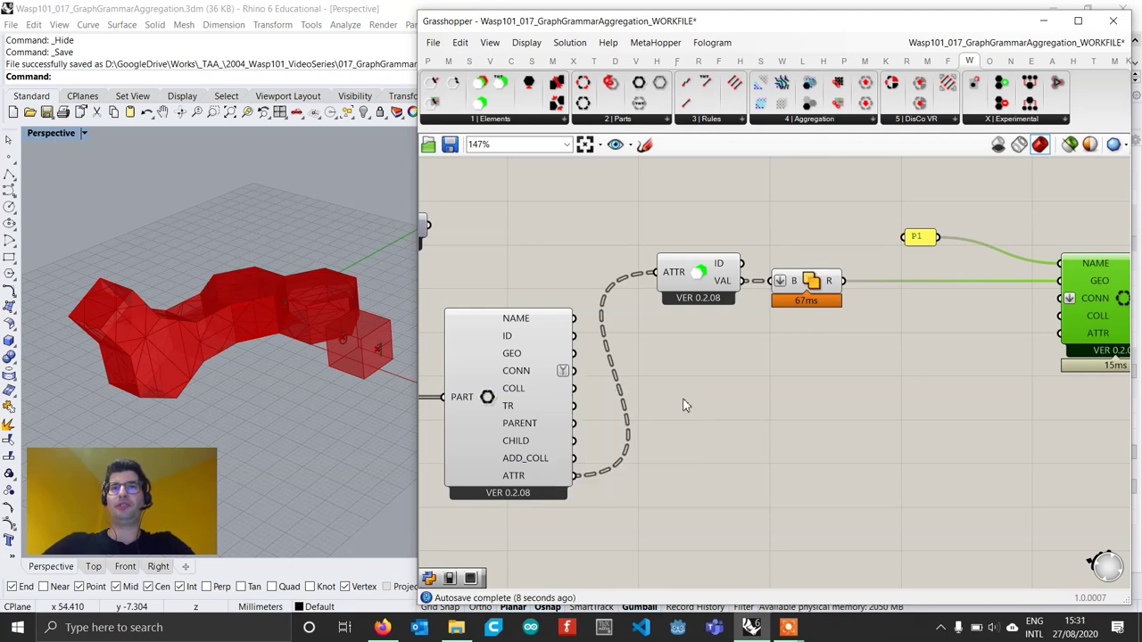
Add a Tree Item component beside Deconstruct Part, below Deconstruct Attribute.
{"action": "double_click", "coordinate": [684, 399]}
{"action": "type", "text": "tree item"}
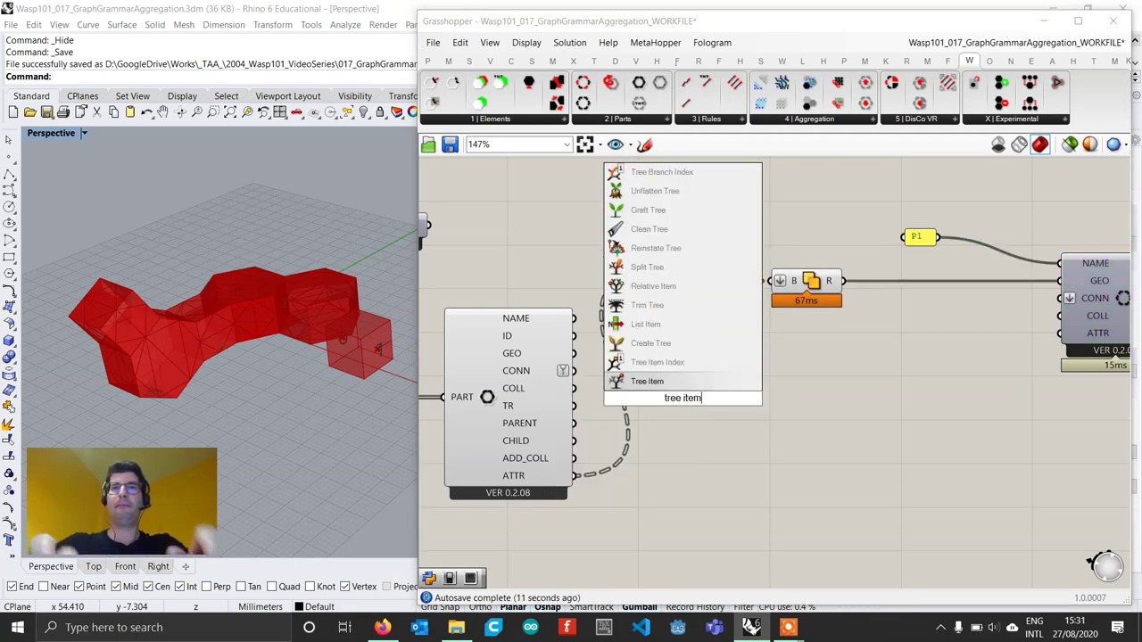
{"action": "key", "text": "Return"}
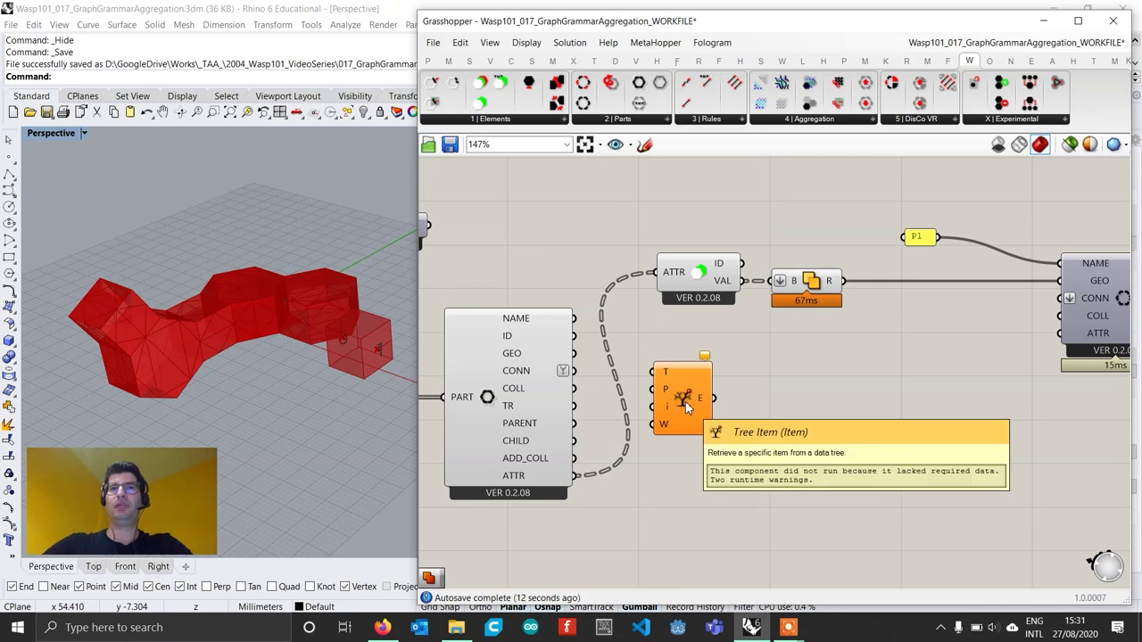
Move Tree Item farther from Deconstruct Part, wire CONN into its T input, and add a Path slider of 0 for P.
{"action": "left_click_drag", "start_coordinate": [686, 401], "coordinate": [753, 401]}
{"action": "left_click_drag", "start_coordinate": [578, 373], "coordinate": [825, 405]}
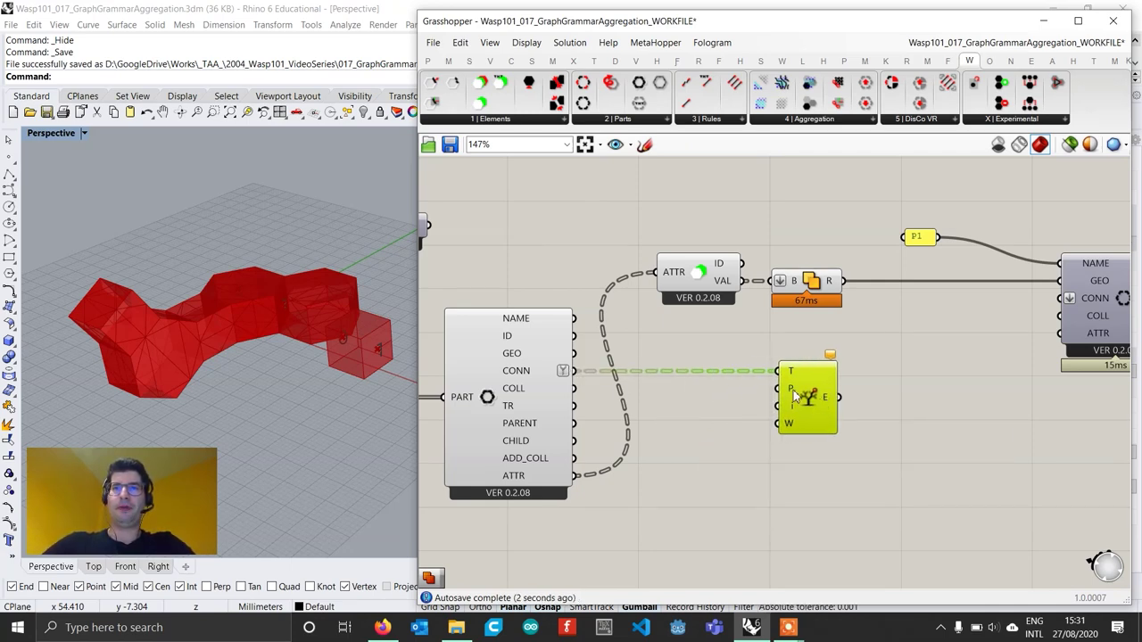
{"action": "double_click", "coordinate": [706, 393]}
{"action": "left_click_drag", "start_coordinate": [773, 391], "coordinate": [759, 392]}
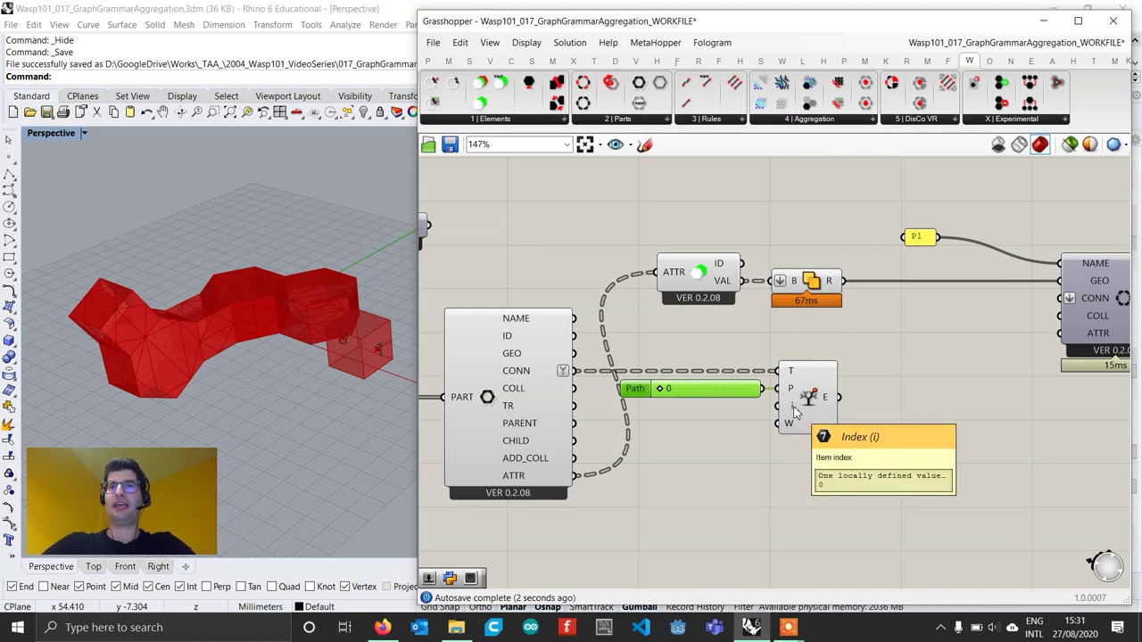
Add an Index slider set to 2 and wire it into the Tree Item's i input, aligned beneath the Path slider.
{"action": "double_click", "coordinate": [699, 426]}
{"action": "type", "text": "2"}
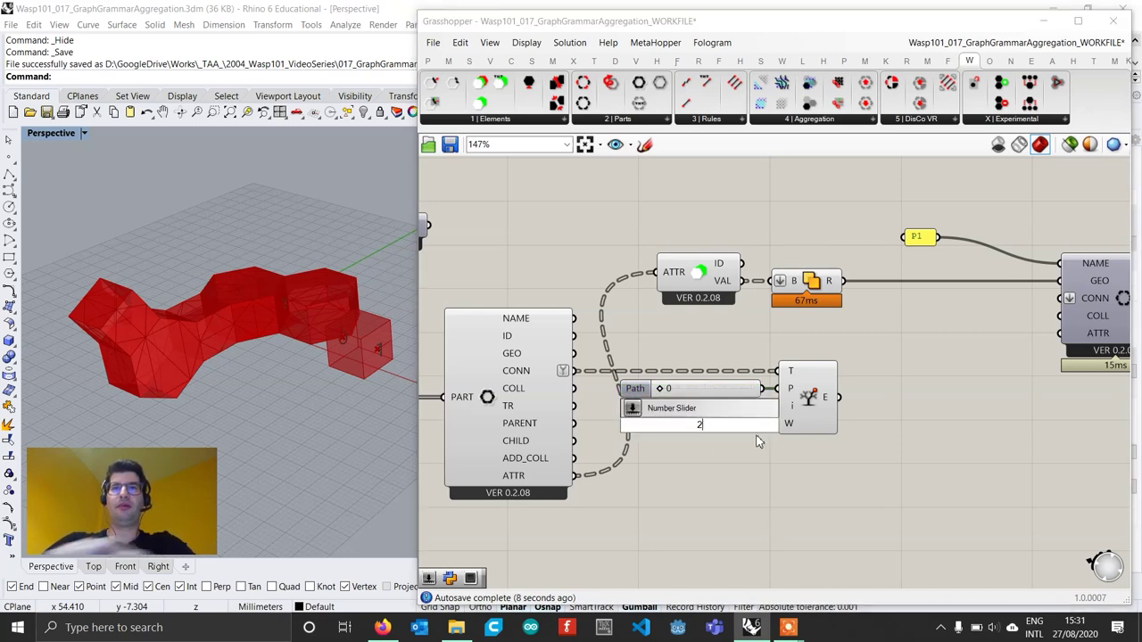
{"action": "key", "text": "Return"}
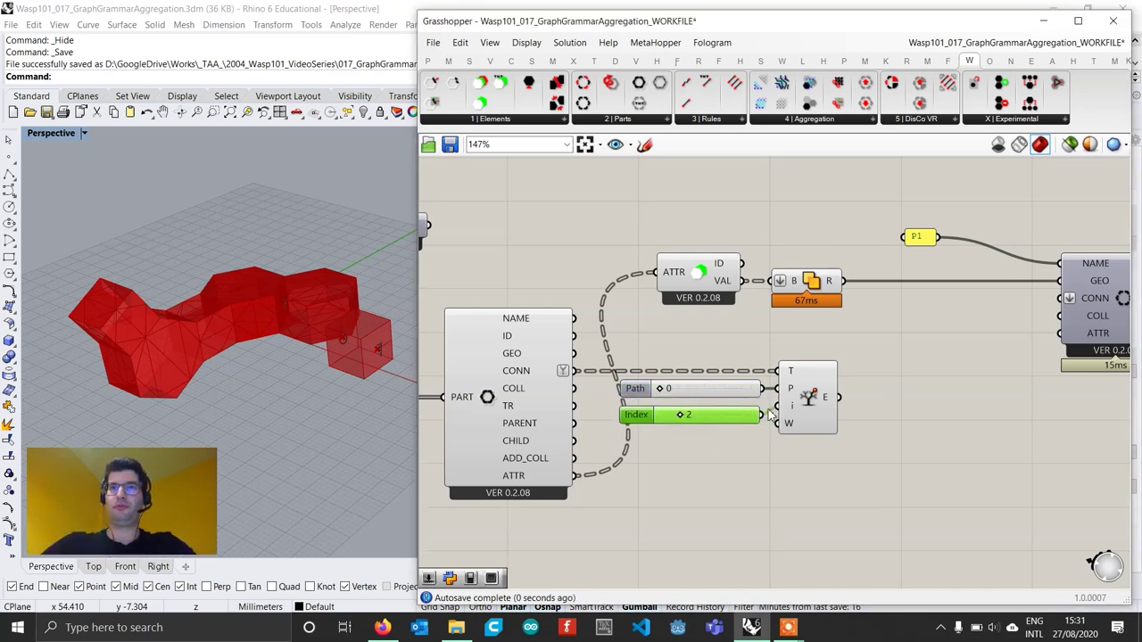
{"action": "left_click_drag", "start_coordinate": [725, 420], "coordinate": [730, 419]}
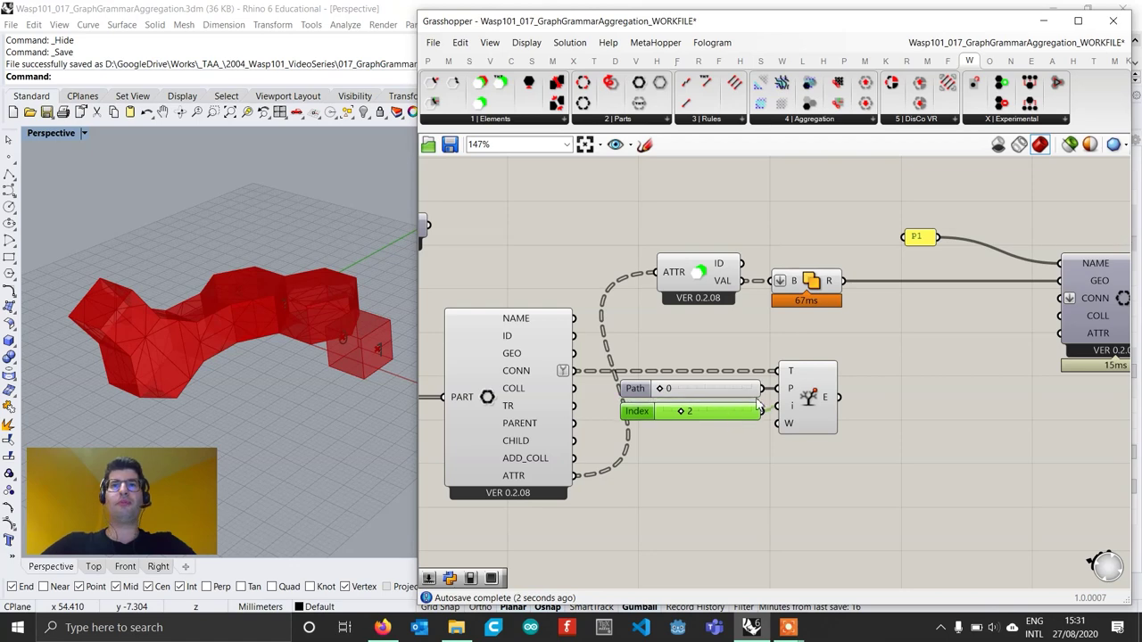
Add a Wasp Deconstruct Connection component below Basic Part, feed it the Tree Item result, and check the selected connection in the viewport.
{"action": "left_click", "coordinate": [501, 124]}
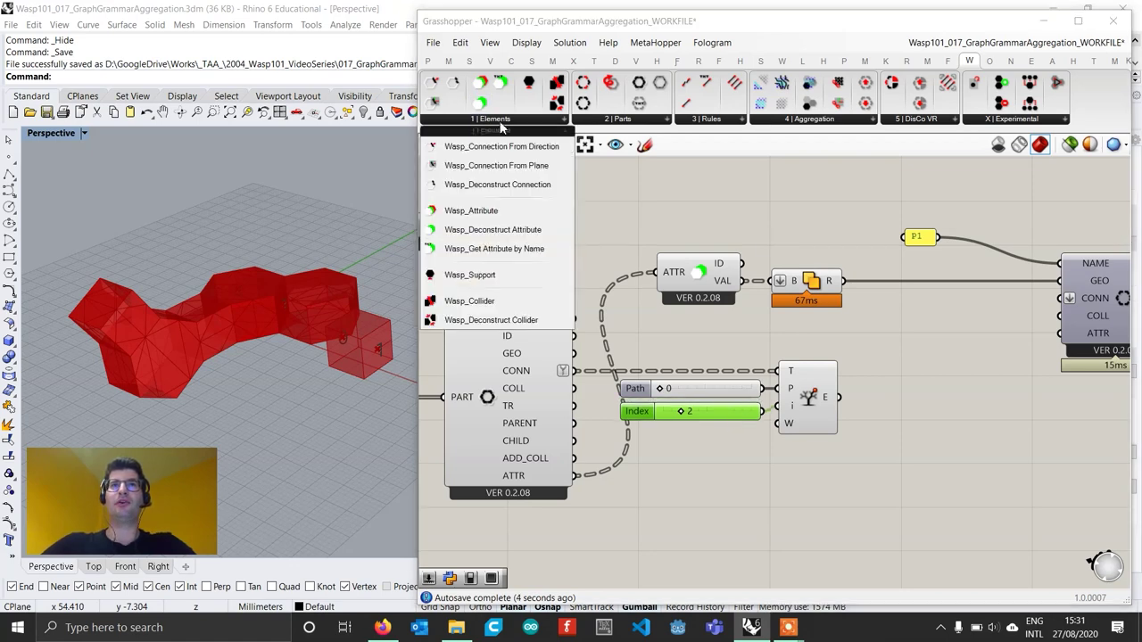
{"action": "left_click_drag", "start_coordinate": [497, 184], "coordinate": [965, 482]}
{"action": "left_click_drag", "start_coordinate": [903, 463], "coordinate": [1020, 503]}
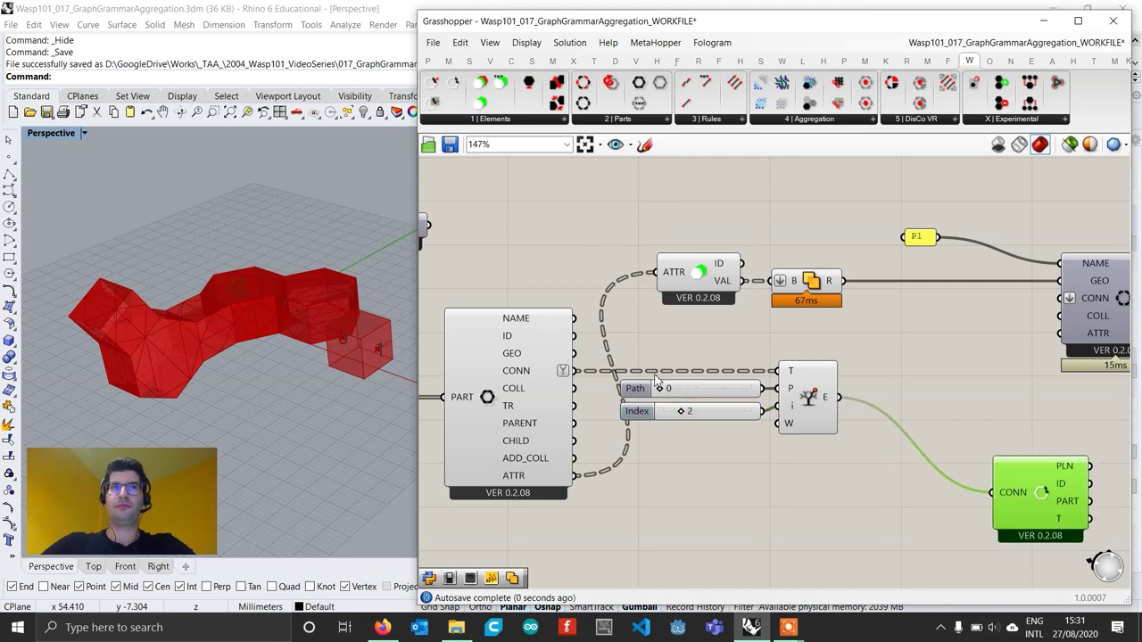
{"action": "scroll", "coordinate": [314, 308], "scroll_direction": "up", "scroll_amount": 10}
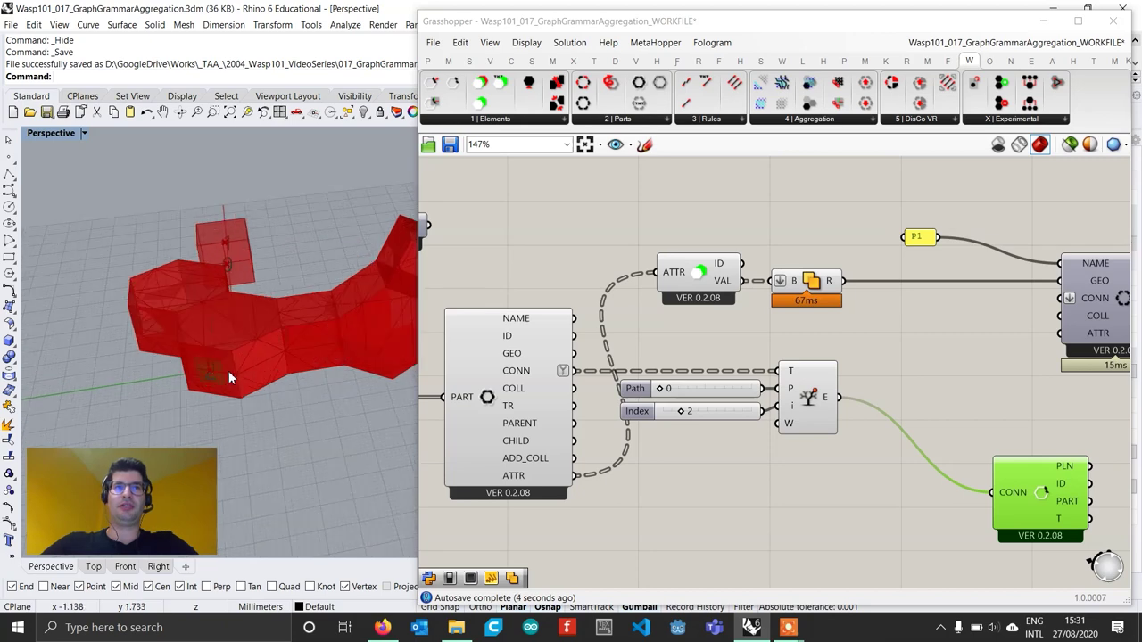
{"action": "right_click_drag", "start_coordinate": [915, 470], "coordinate": [797, 456]}
{"action": "left_click_drag", "start_coordinate": [919, 480], "coordinate": [936, 488]}
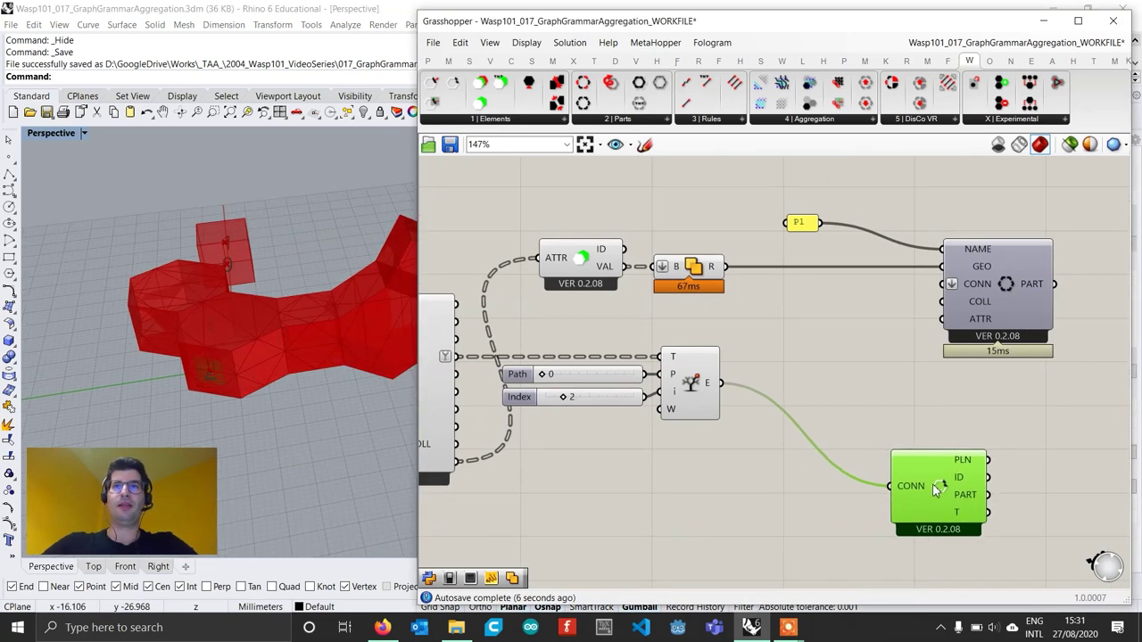
{"action": "right_click_drag", "start_coordinate": [725, 412], "coordinate": [777, 412]}
{"action": "left_click_drag", "start_coordinate": [986, 497], "coordinate": [1023, 552]}
{"action": "right_click_drag", "start_coordinate": [794, 463], "coordinate": [818, 449]}
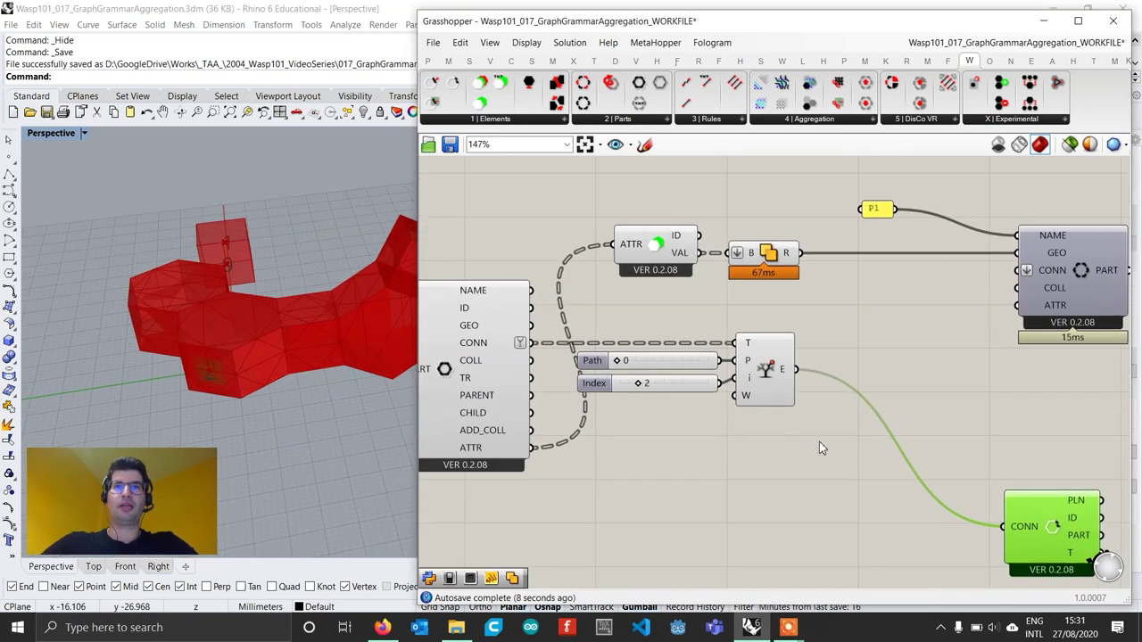
Duplicate the Tree Item and its two sliders below the original and set the copy's Path to 2.
{"action": "left_click_drag", "start_coordinate": [819, 443], "coordinate": [709, 360]}
{"action": "left_click_drag", "start_coordinate": [769, 390], "coordinate": [750, 463], "text": "alt"}
{"action": "scroll", "coordinate": [614, 470], "scroll_direction": "up", "scroll_amount": 2}
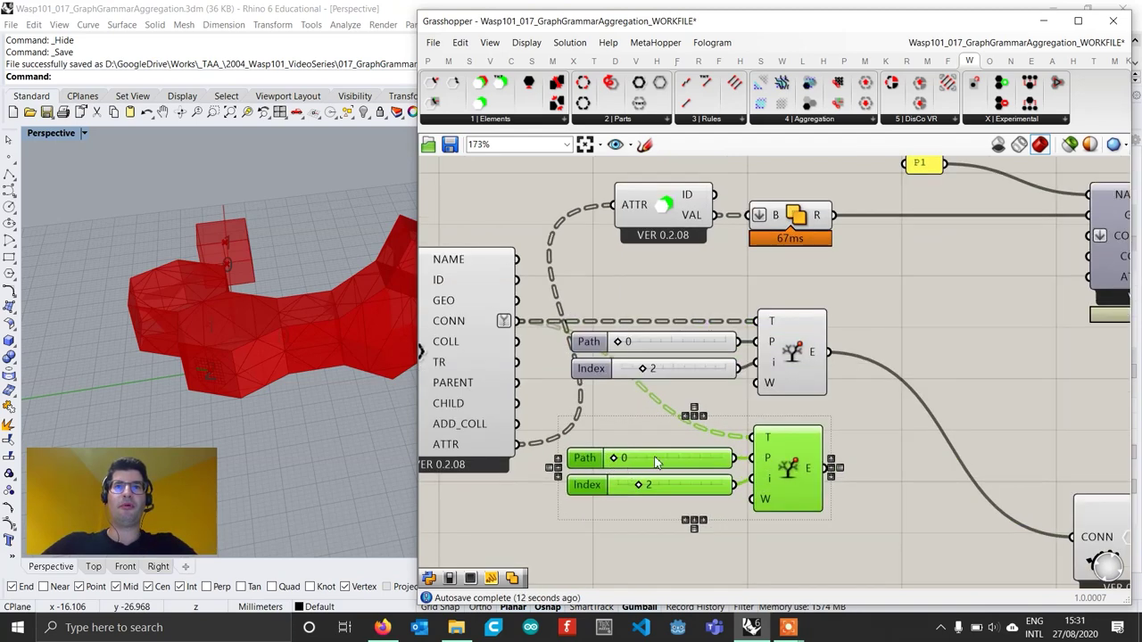
{"action": "double_click", "coordinate": [691, 462]}
{"action": "type", "text": "2"}
{"action": "key", "text": "Return"}
{"action": "left_click", "coordinate": [842, 483]}
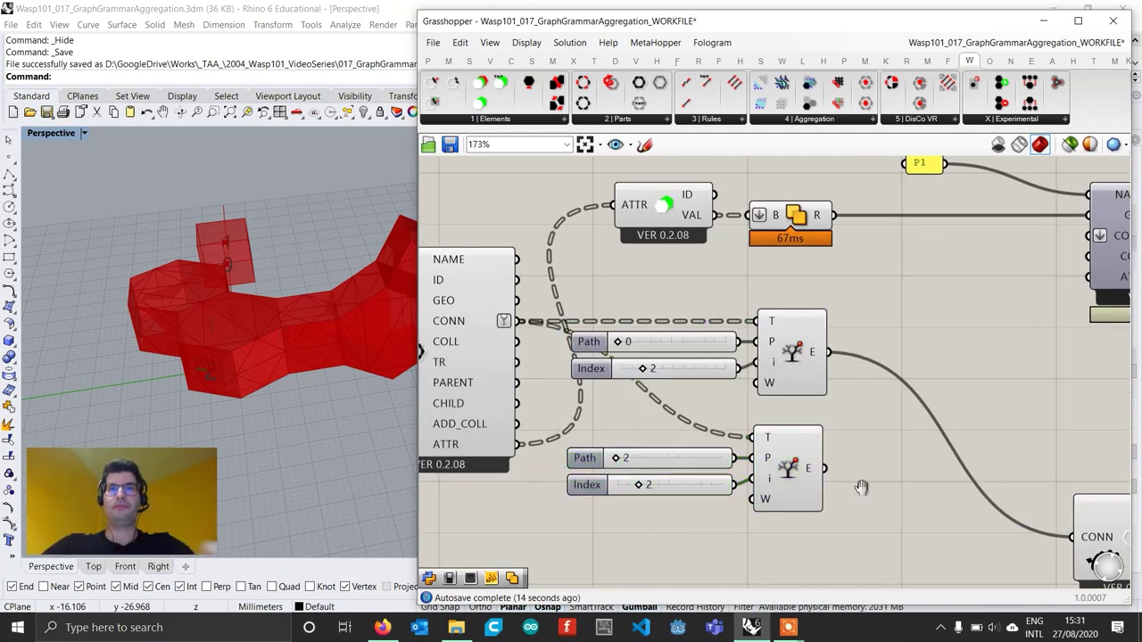
Replace the Deconstruct Connection input with the second Tree Item's result and check that connection on the model.
{"action": "right_click_drag", "start_coordinate": [842, 483], "coordinate": [790, 458]}
{"action": "left_click_drag", "start_coordinate": [781, 447], "coordinate": [952, 471]}
{"action": "scroll", "coordinate": [764, 443], "scroll_direction": "down", "scroll_amount": 1}
{"action": "right_click_drag", "start_coordinate": [279, 346], "coordinate": [248, 355]}
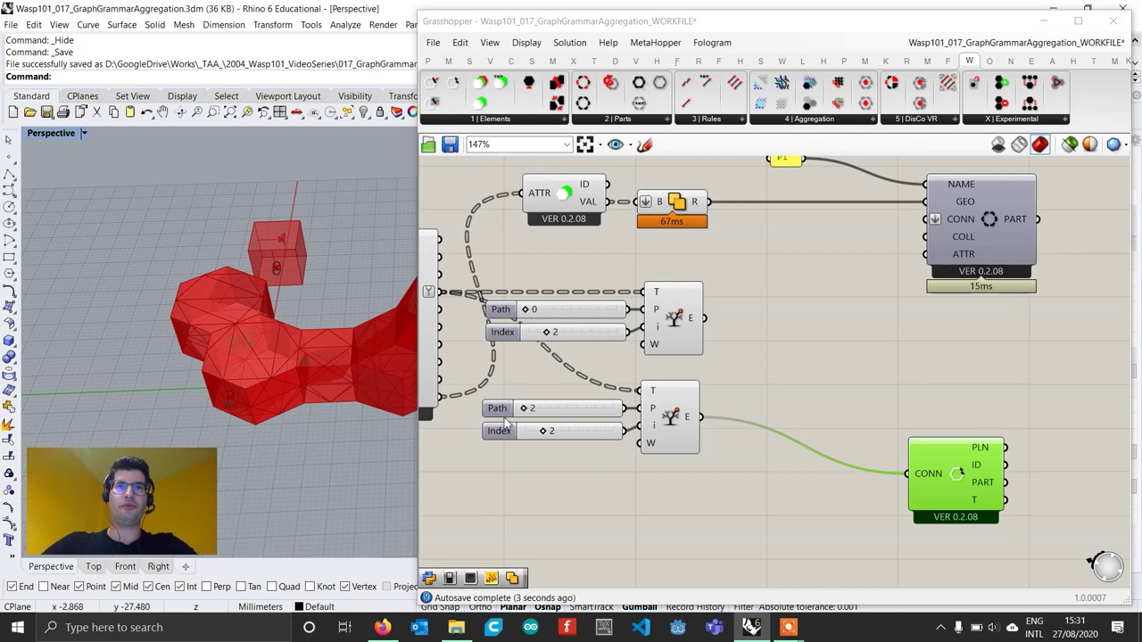
Set the second Tree Item's Index slider to 1 and check the selected connection in the viewport.
{"action": "scroll", "coordinate": [505, 423], "scroll_direction": "up", "scroll_amount": 1}
{"action": "left_click", "coordinate": [547, 437]}
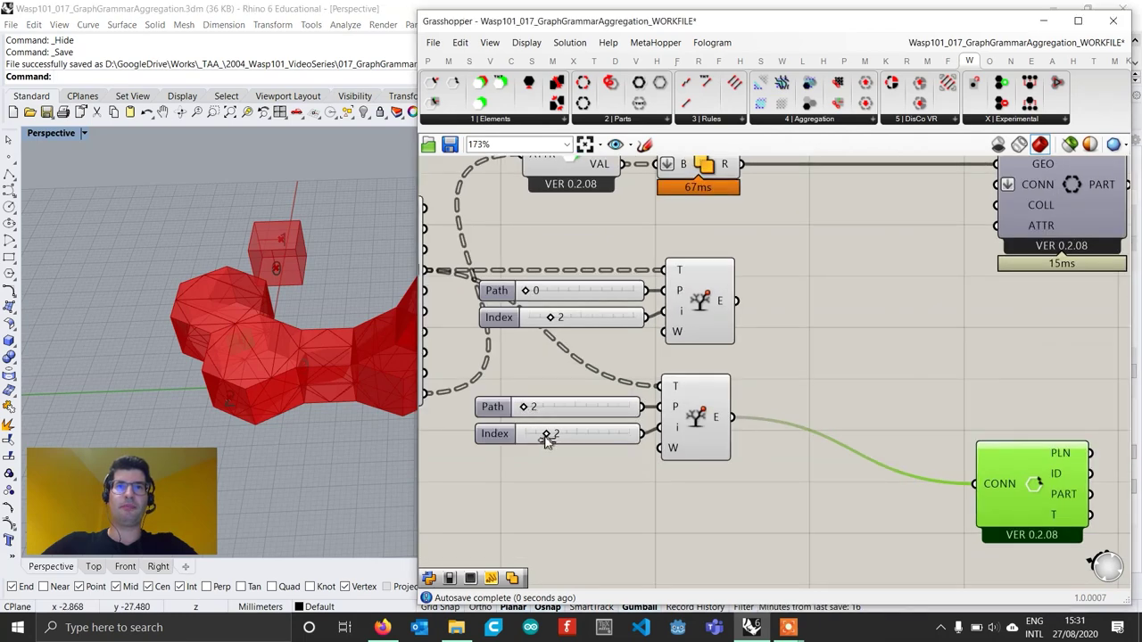
{"action": "right_click_drag", "start_coordinate": [222, 396], "coordinate": [209, 363]}
{"action": "scroll", "coordinate": [213, 327], "scroll_direction": "down", "scroll_amount": 3}
{"action": "scroll", "coordinate": [667, 414], "scroll_direction": "down", "scroll_amount": 2}
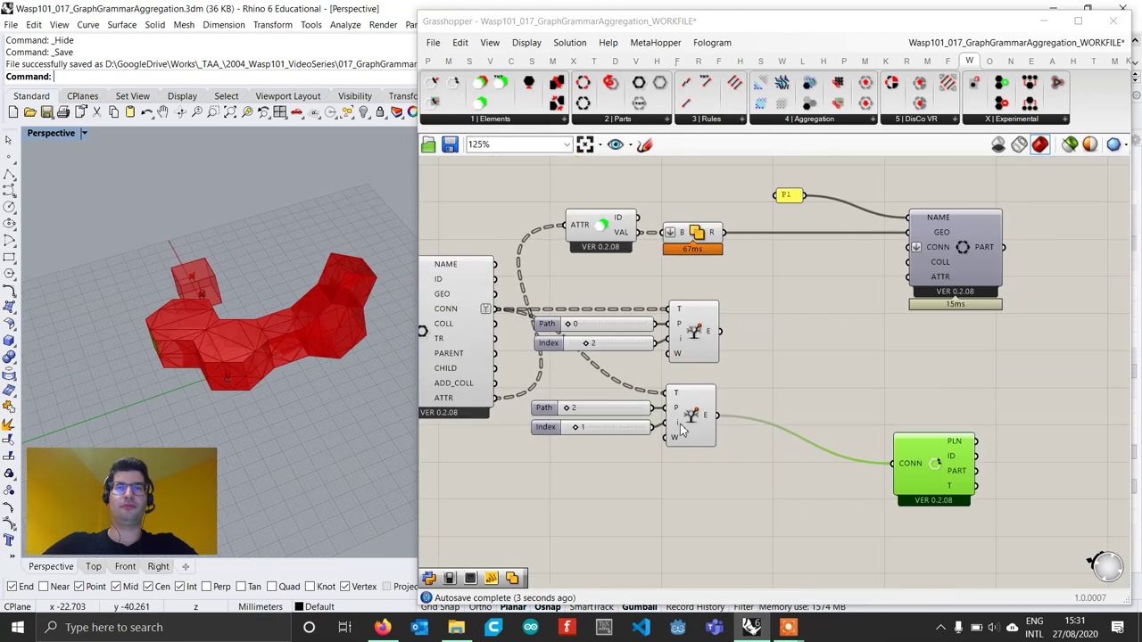
Duplicate the second Tree Item with its sliders below it and set the new copy's Path to 4.
{"action": "right_click_drag", "start_coordinate": [477, 394], "coordinate": [639, 393]}
{"action": "scroll", "coordinate": [919, 475], "scroll_direction": "up", "scroll_amount": 2}
{"action": "left_click_drag", "start_coordinate": [902, 466], "coordinate": [744, 366]}
{"action": "key", "text": "ctrl+c"}
{"action": "key", "text": "ctrl+v"}
{"action": "left_click_drag", "start_coordinate": [832, 402], "coordinate": [826, 508]}
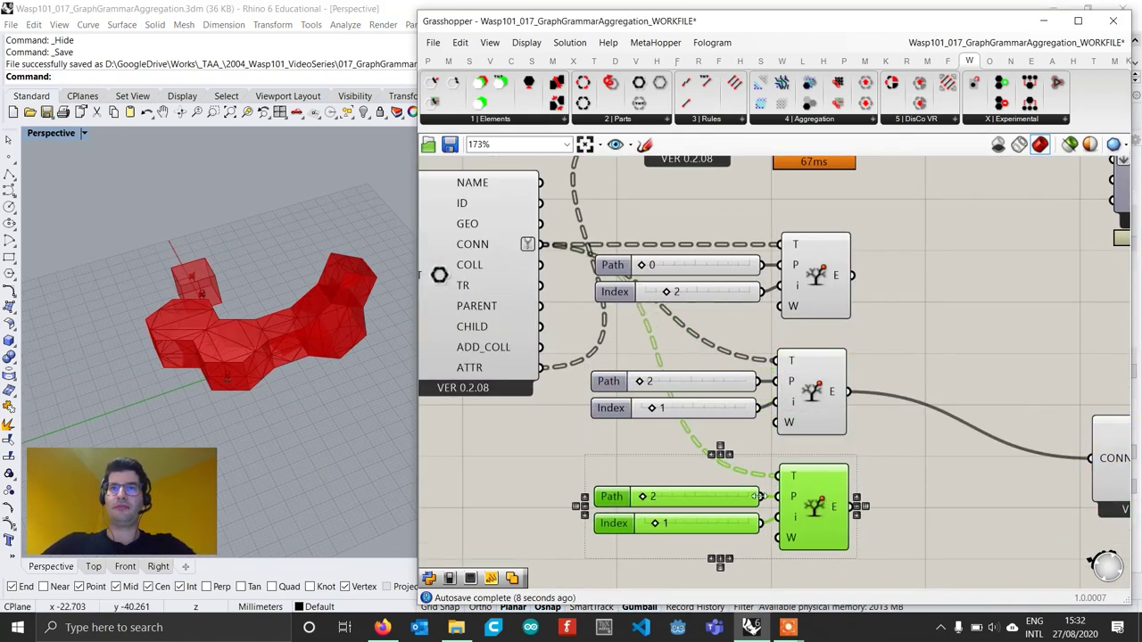
{"action": "left_click", "coordinate": [684, 498]}
{"action": "double_click", "coordinate": [685, 500]}
{"action": "type", "text": "4"}
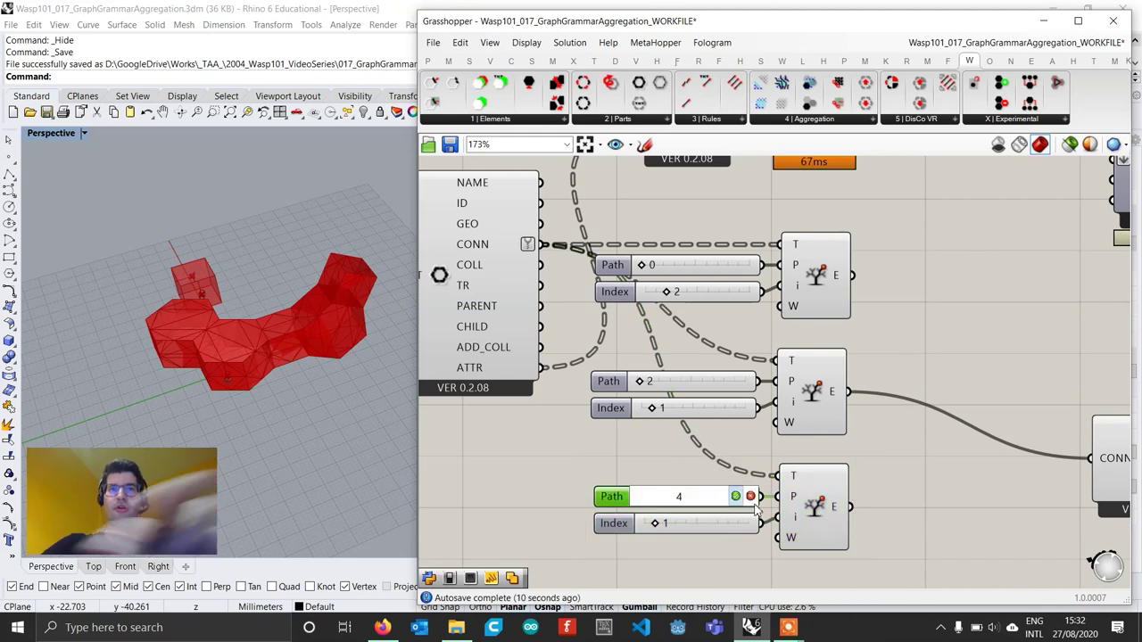
{"action": "key", "text": "Return"}
Preview only the third Tree Item's result through Deconstruct Connection and set its Index slider to 0.
{"action": "right_click_drag", "start_coordinate": [830, 509], "coordinate": [760, 492]}
{"action": "left_click_drag", "start_coordinate": [780, 489], "coordinate": [1017, 445]}
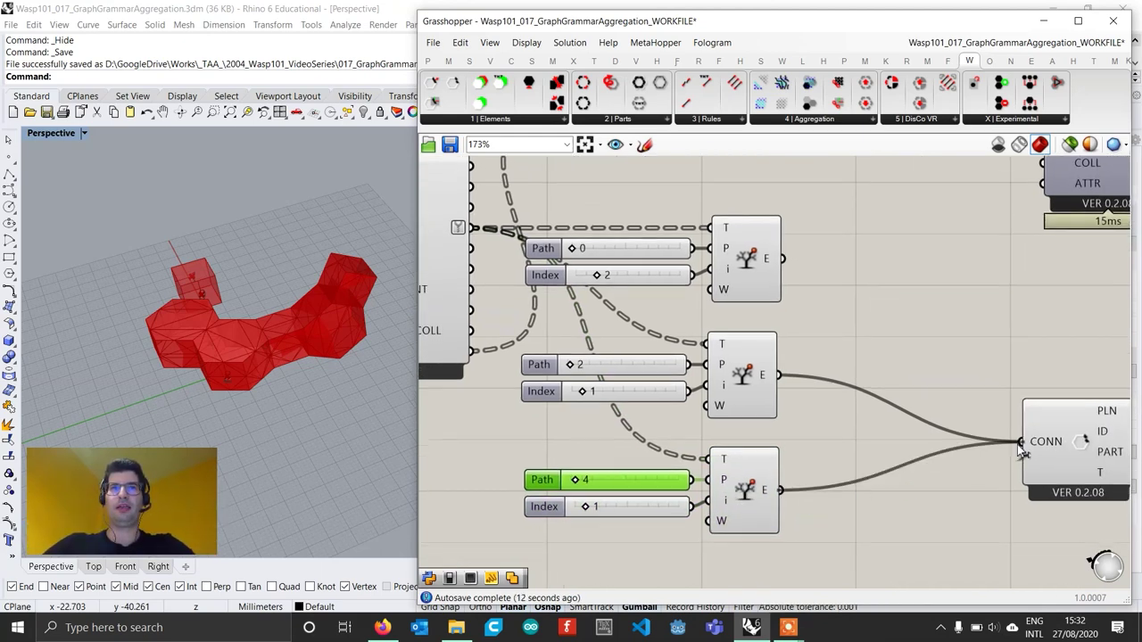
{"action": "left_click", "coordinate": [1026, 444]}
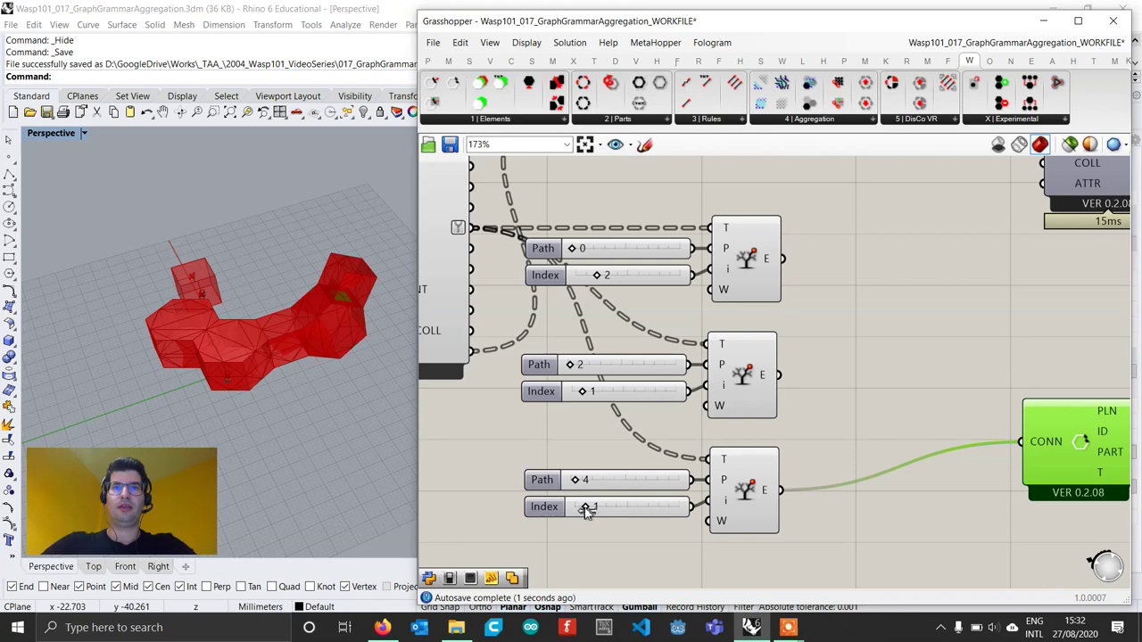
{"action": "left_click_drag", "start_coordinate": [586, 510], "coordinate": [577, 510]}
{"action": "scroll", "coordinate": [610, 419], "scroll_direction": "down", "scroll_amount": 2}
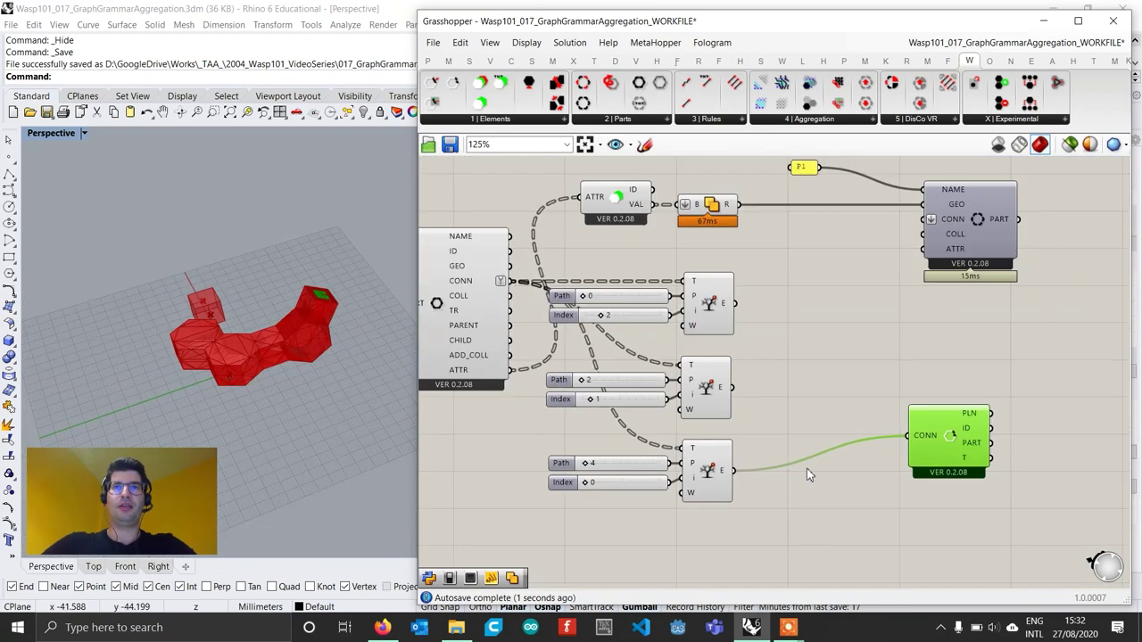
Wire all three Tree Item results into Deconstruct Connection, move it below them, and check the three connections on the model.
{"action": "left_click_drag", "start_coordinate": [464, 261], "coordinate": [807, 525]}
{"action": "left_click", "coordinate": [890, 460]}
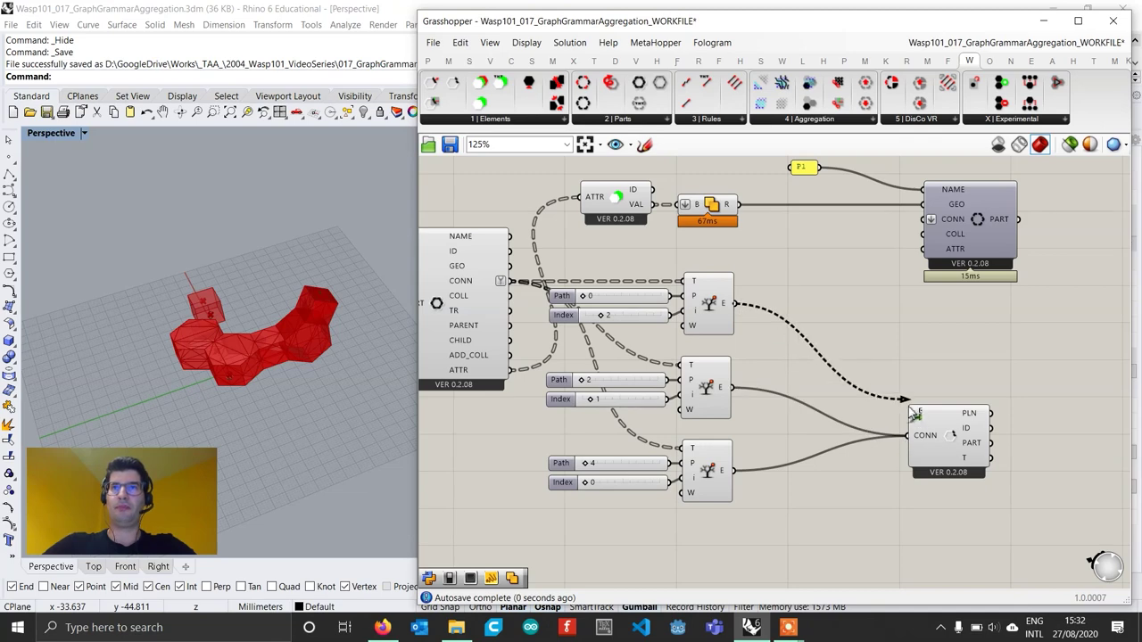
{"action": "left_click_drag", "start_coordinate": [950, 442], "coordinate": [825, 539]}
{"action": "right_click_drag", "start_coordinate": [244, 342], "coordinate": [327, 350]}
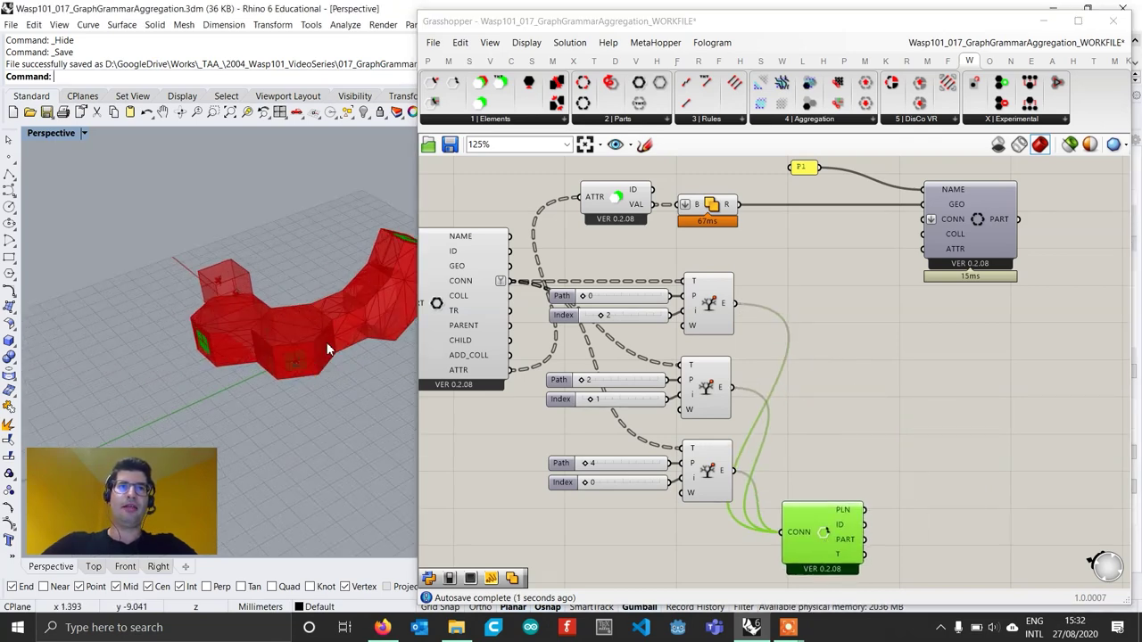
Add a Merge component and connect the three Tree Item results to its D1, D2 and D3 inputs.
{"action": "right_click_drag", "start_coordinate": [826, 411], "coordinate": [797, 432]}
{"action": "double_click", "coordinate": [777, 422]}
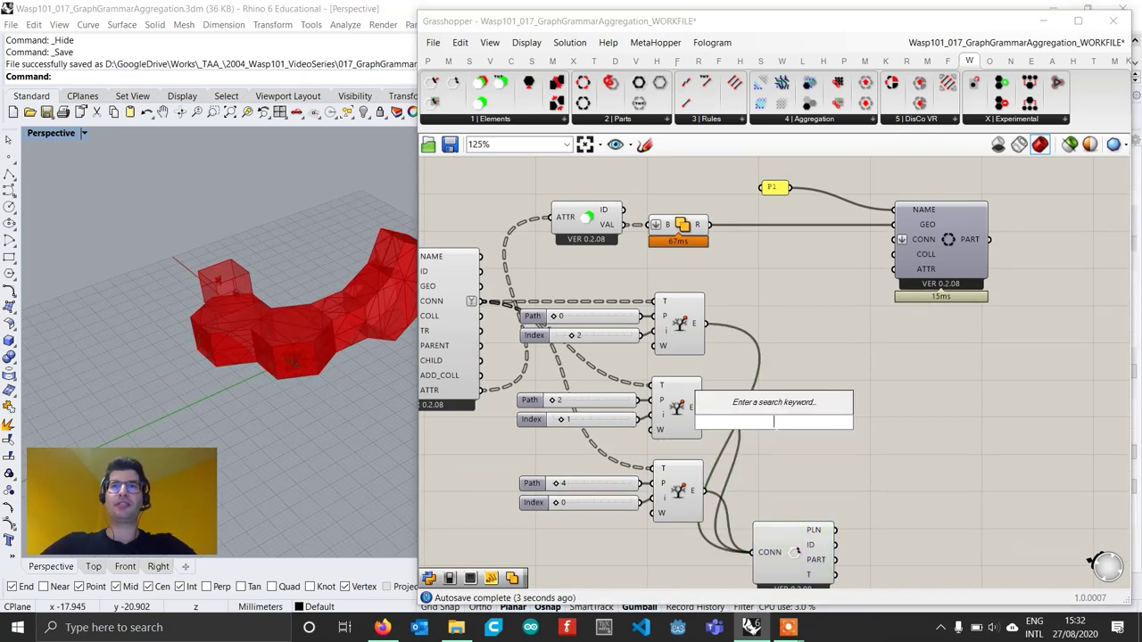
{"action": "type", "text": "merge"}
{"action": "left_click", "coordinate": [741, 404]}
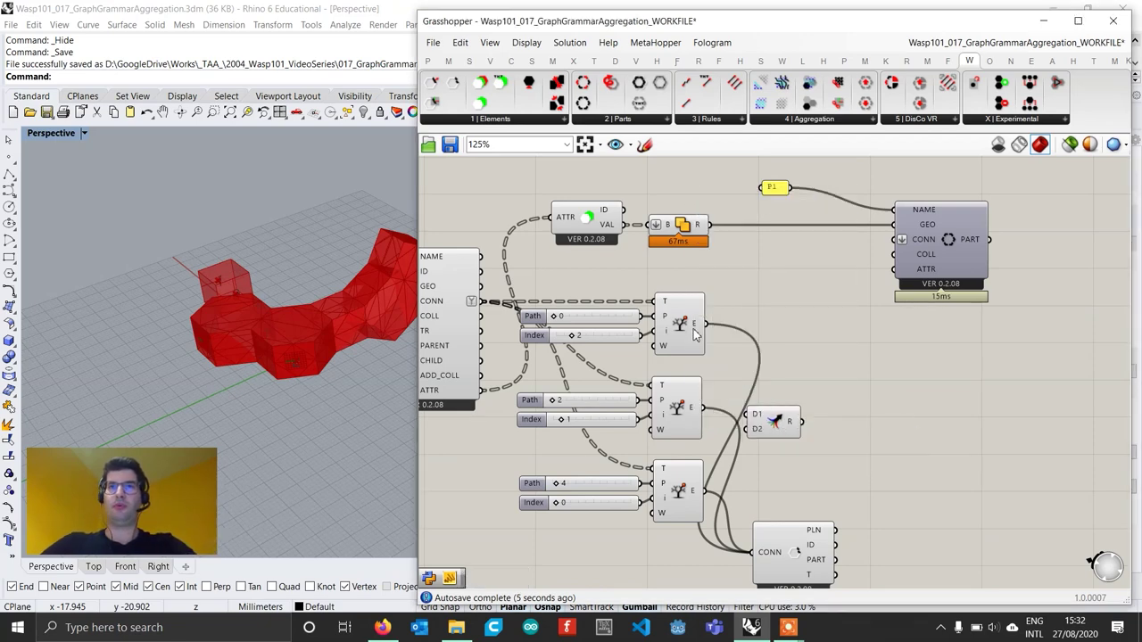
{"action": "left_click_drag", "start_coordinate": [706, 323], "coordinate": [755, 436]}
{"action": "scroll", "coordinate": [767, 442], "scroll_direction": "up", "scroll_amount": 3}
{"action": "scroll", "coordinate": [780, 437], "scroll_direction": "down", "scroll_amount": 2}
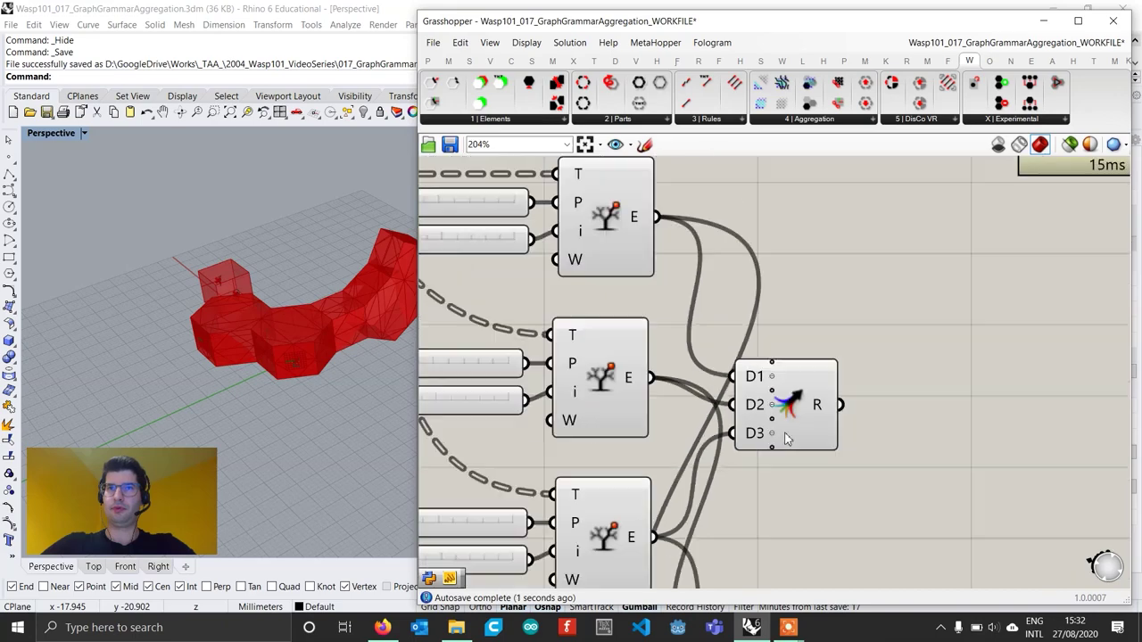
Connect the Merge result to the CONN input of Basic Part and move Deconstruct Connection slightly lower.
{"action": "left_click", "coordinate": [794, 405]}
{"action": "right_click_drag", "start_coordinate": [845, 390], "coordinate": [767, 462]}
{"action": "left_click_drag", "start_coordinate": [839, 386], "coordinate": [874, 233]}
{"action": "scroll", "coordinate": [911, 266], "scroll_direction": "down", "scroll_amount": 3}
{"action": "right_click_drag", "start_coordinate": [909, 272], "coordinate": [849, 299]}
{"action": "scroll", "coordinate": [759, 509], "scroll_direction": "up", "scroll_amount": 1}
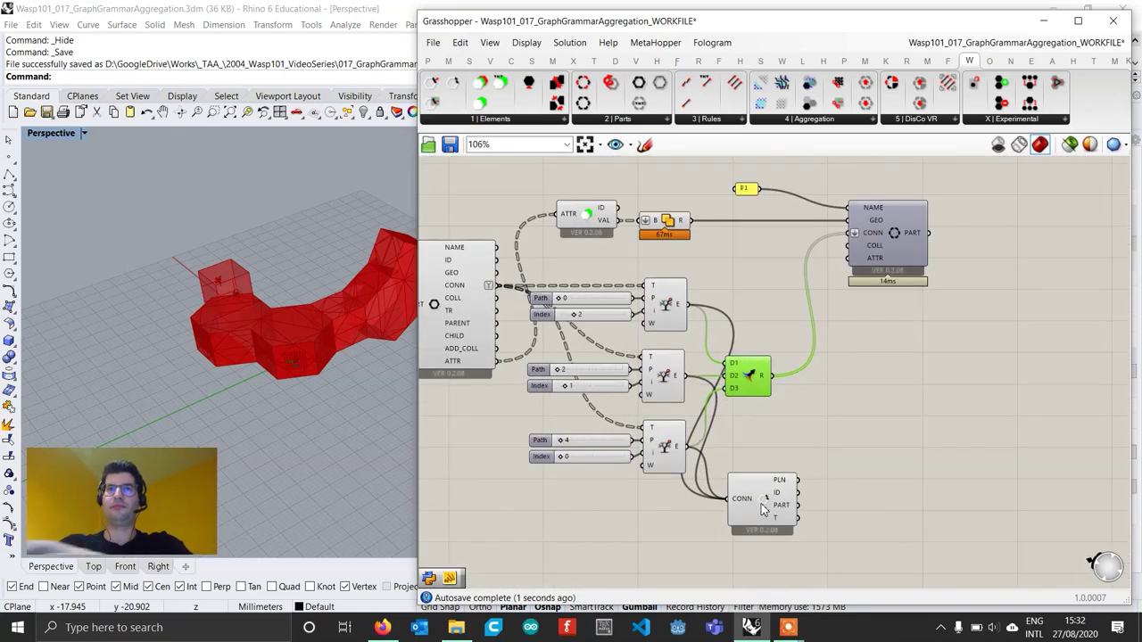
{"action": "left_click", "coordinate": [756, 521]}
{"action": "left_click", "coordinate": [852, 411]}
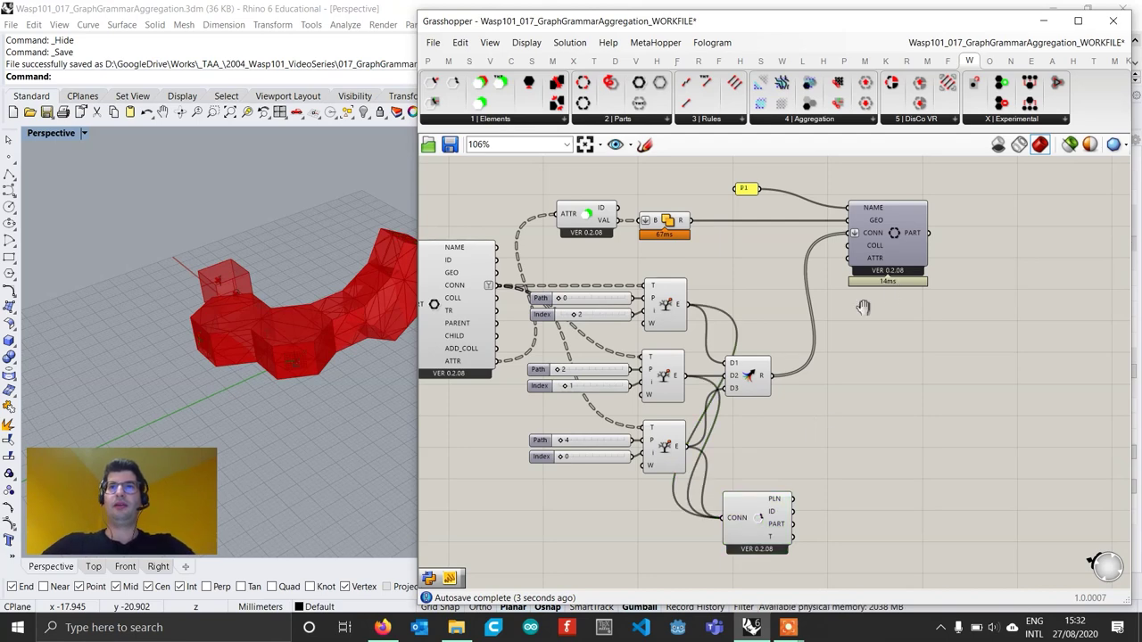
Move Basic Part and its P1 panel farther from the Solid Union and place the panel close to the NAME input.
{"action": "right_click_drag", "start_coordinate": [863, 307], "coordinate": [756, 375]}
{"action": "left_click_drag", "start_coordinate": [882, 330], "coordinate": [618, 222]}
{"action": "left_click_drag", "start_coordinate": [792, 302], "coordinate": [922, 305]}
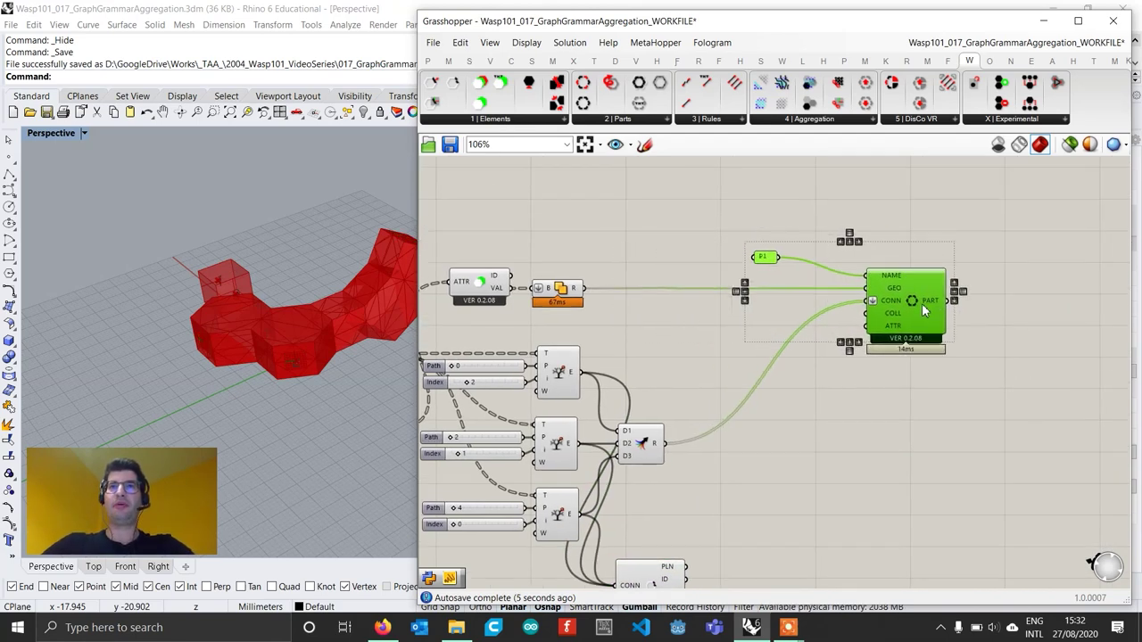
{"action": "left_click", "coordinate": [999, 356]}
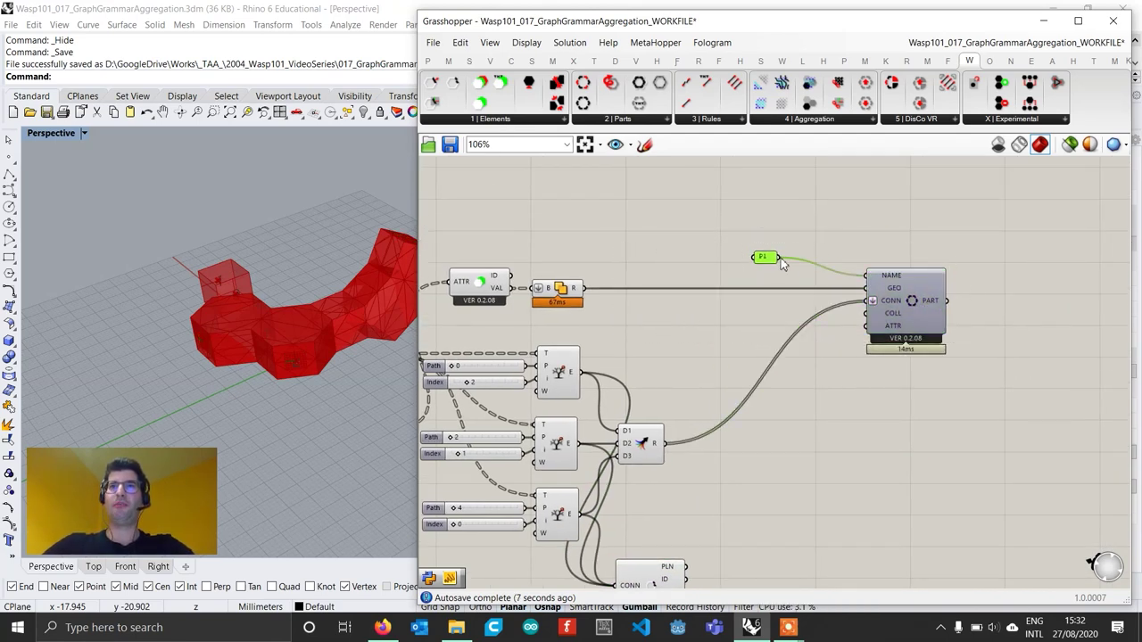
{"action": "right_click_drag", "start_coordinate": [337, 325], "coordinate": [303, 355]}
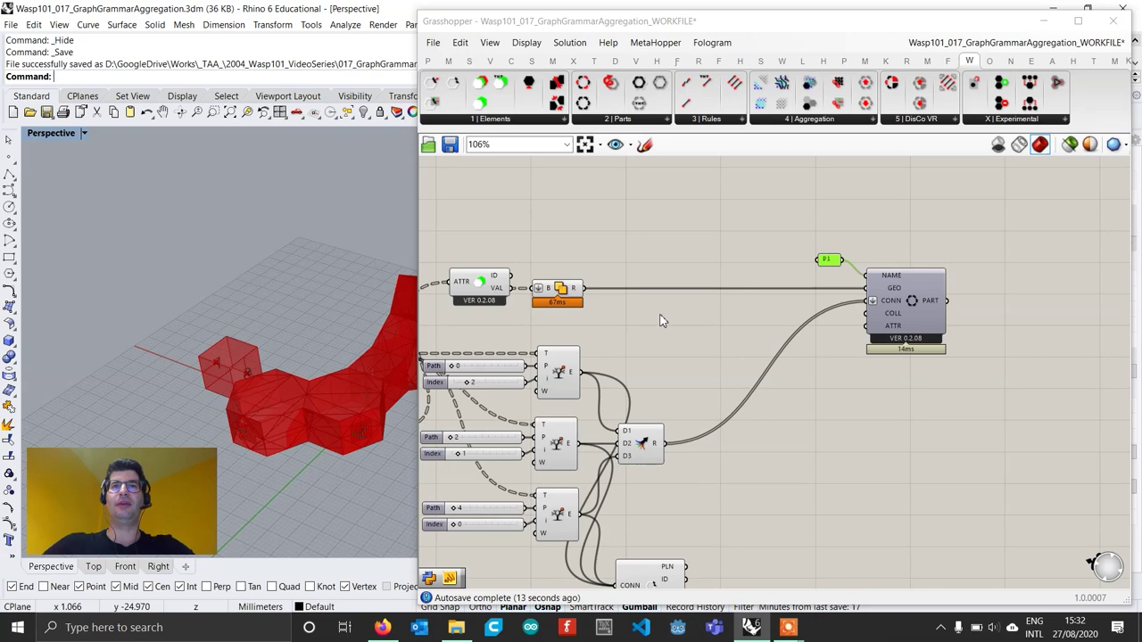
Add a Wasp Attribute component above the Solid Union and connect the union result to its VAL input.
{"action": "left_click", "coordinate": [502, 118]}
{"action": "left_click_drag", "start_coordinate": [486, 208], "coordinate": [731, 346]}
{"action": "scroll", "coordinate": [775, 358], "scroll_direction": "up", "scroll_amount": 3}
{"action": "scroll", "coordinate": [718, 359], "scroll_direction": "down", "scroll_amount": 4}
{"action": "scroll", "coordinate": [731, 346], "scroll_direction": "up", "scroll_amount": 1}
{"action": "right_click_drag", "start_coordinate": [732, 345], "coordinate": [747, 416]}
{"action": "left_click_drag", "start_coordinate": [742, 418], "coordinate": [717, 287]}
{"action": "scroll", "coordinate": [721, 290], "scroll_direction": "up", "scroll_amount": 3}
{"action": "left_click_drag", "start_coordinate": [580, 381], "coordinate": [719, 269]}
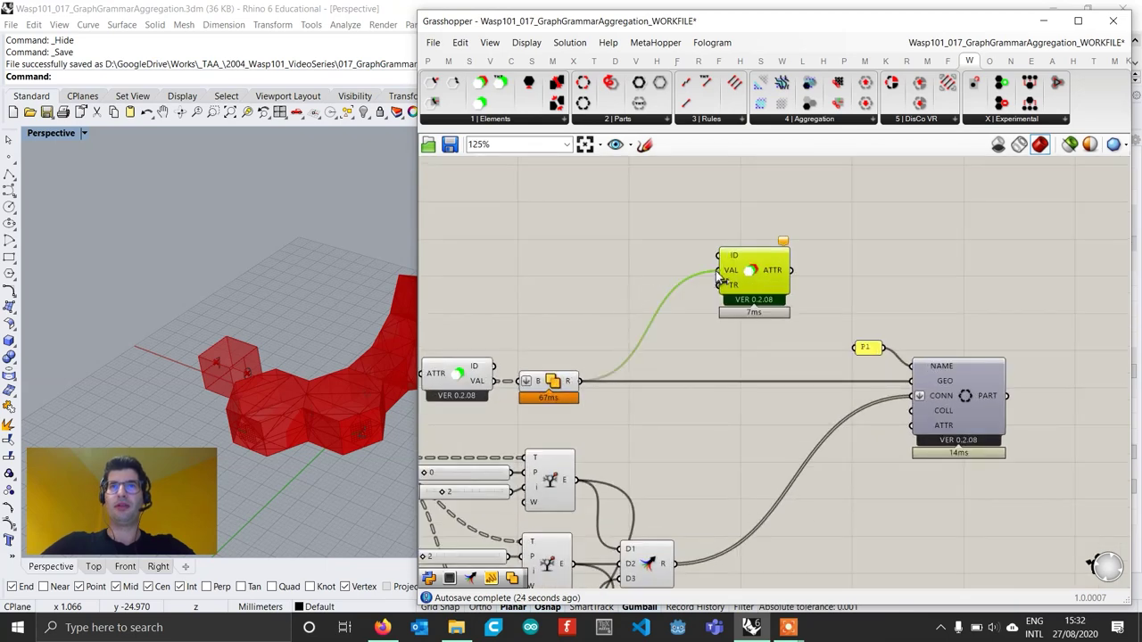
Add a text panel reading GEO and wire it into the Attribute's ID input.
{"action": "double_click", "coordinate": [659, 258]}
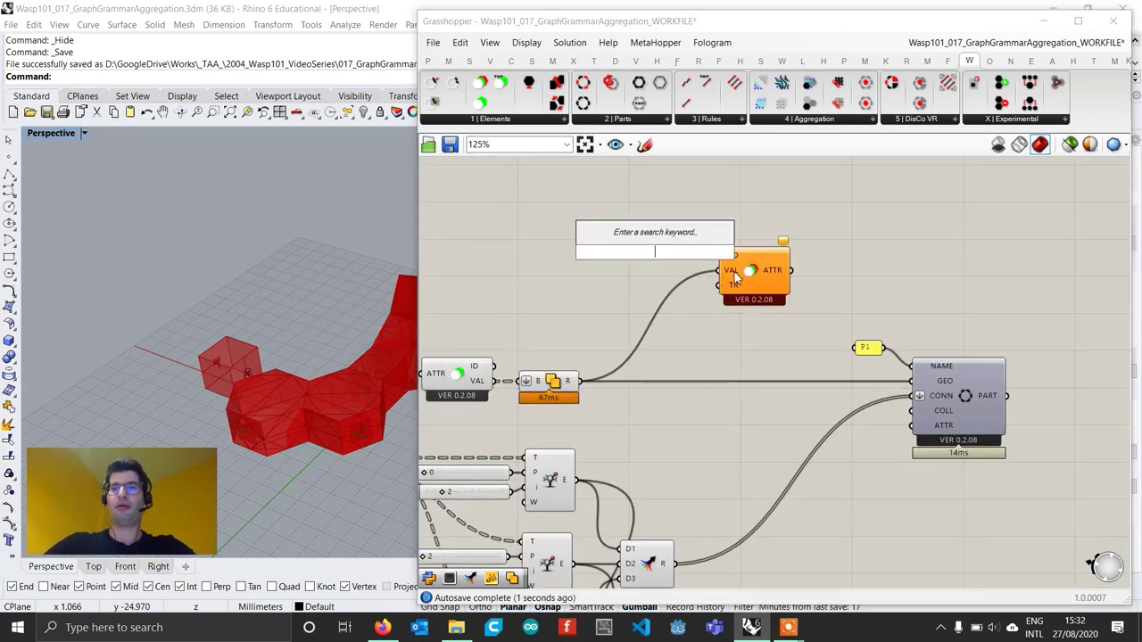
{"action": "type", "text": "geo"}
{"action": "key", "text": "Return"}
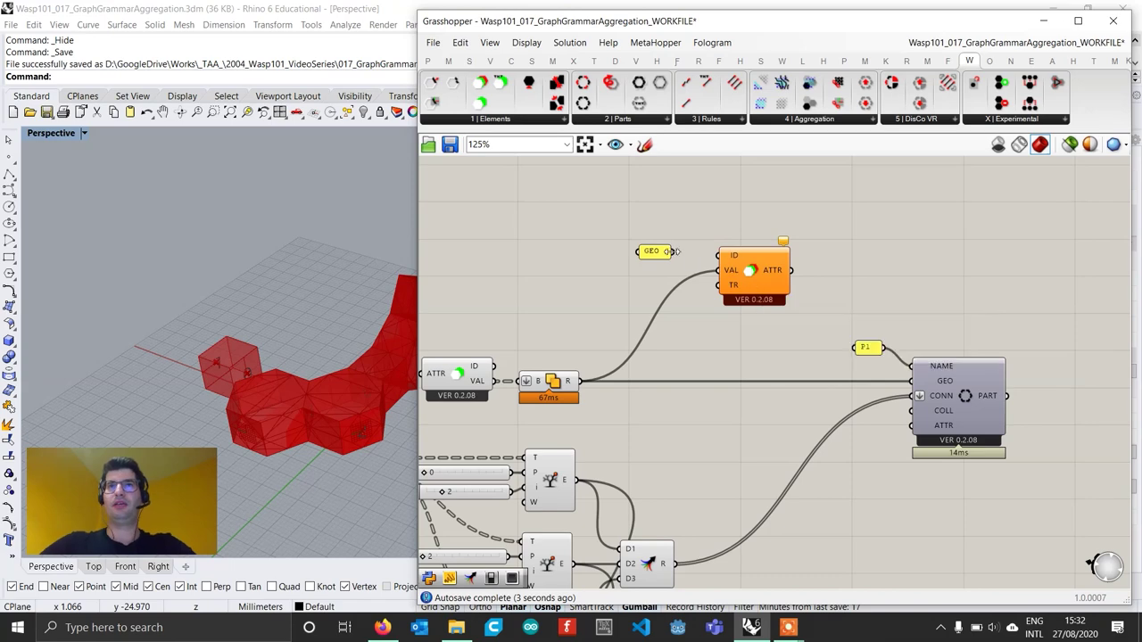
{"action": "mouse_move", "coordinate": [676, 253]}
{"action": "left_mouse_down"}
{"action": "mouse_move", "coordinate": [719, 256]}
{"action": "mouse_move", "coordinate": [682, 251]}
{"action": "left_mouse_up"}
Add a Boolean Toggle below the GEO panel and wire it into the Attribute's TR input.
{"action": "double_click", "coordinate": [661, 304]}
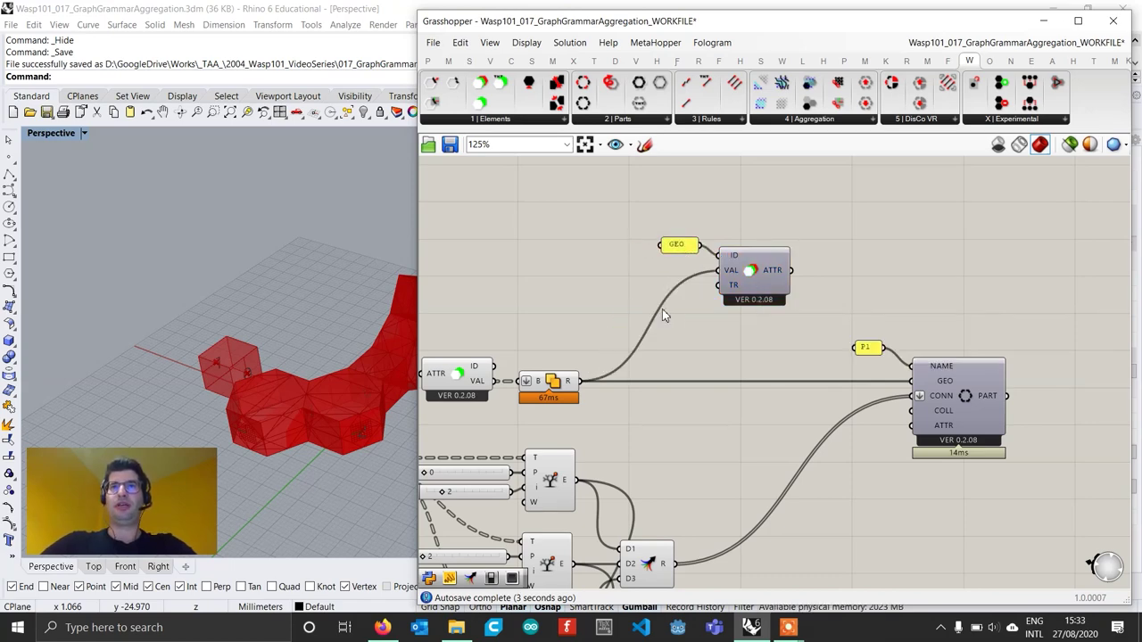
{"action": "double_click", "coordinate": [683, 321]}
{"action": "type", "text": "toggle"}
{"action": "key", "text": "Return"}
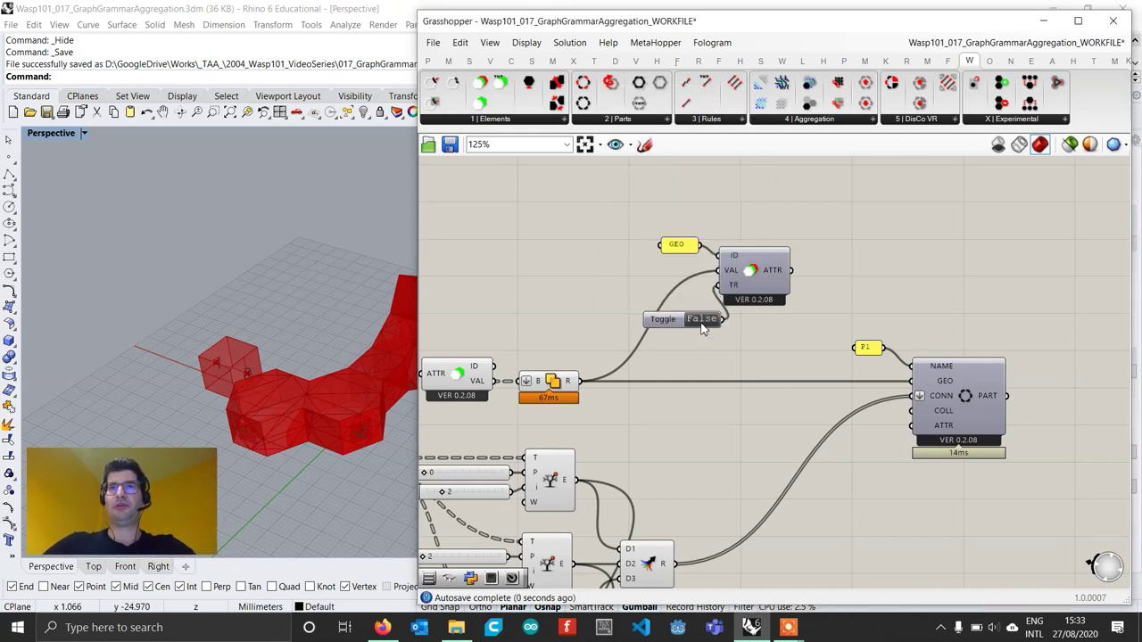
Set the toggle to True, place it beside the TR input, and connect the Attribute's ATTR output to the Basic Part's ATTR input.
{"action": "left_click_drag", "start_coordinate": [650, 319], "coordinate": [640, 297]}
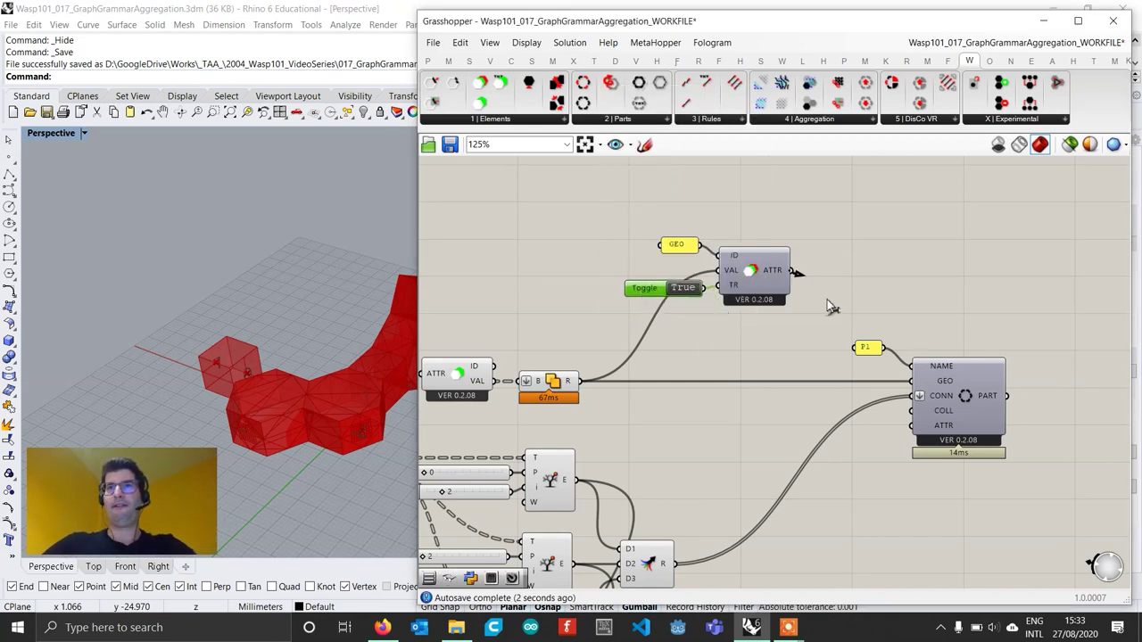
{"action": "left_click_drag", "start_coordinate": [831, 307], "coordinate": [916, 426]}
{"action": "right_click_drag", "start_coordinate": [989, 437], "coordinate": [742, 401]}
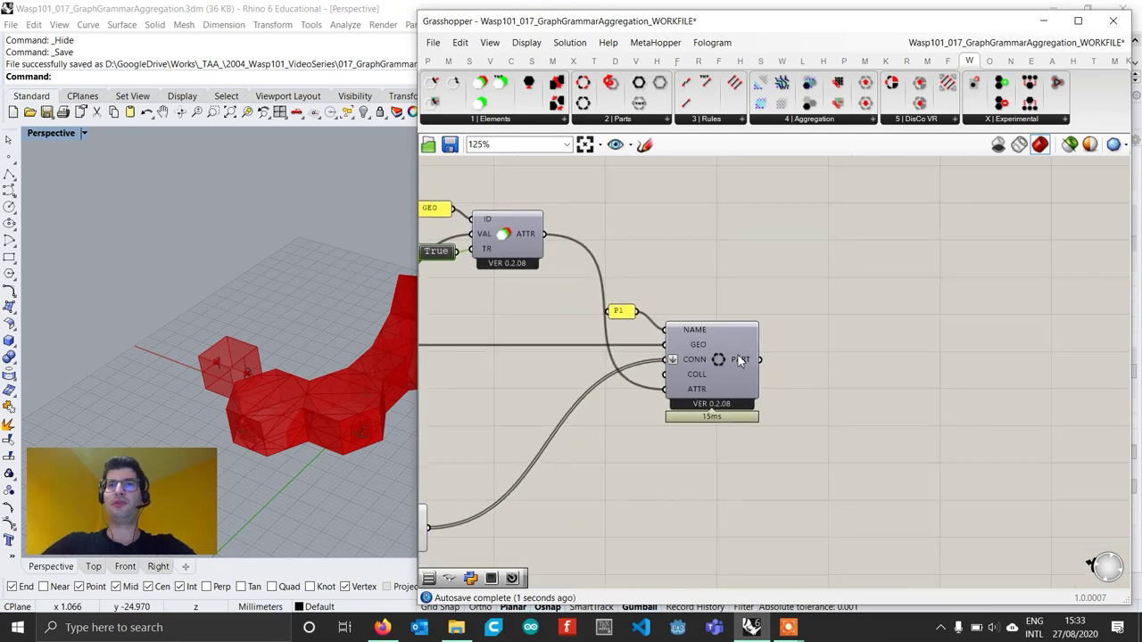
Add a Wasp Stochastic Aggregation component well beyond the P1 Basic Part and connect the part to its PART input.
{"action": "scroll", "coordinate": [737, 362], "scroll_direction": "down", "scroll_amount": 1}
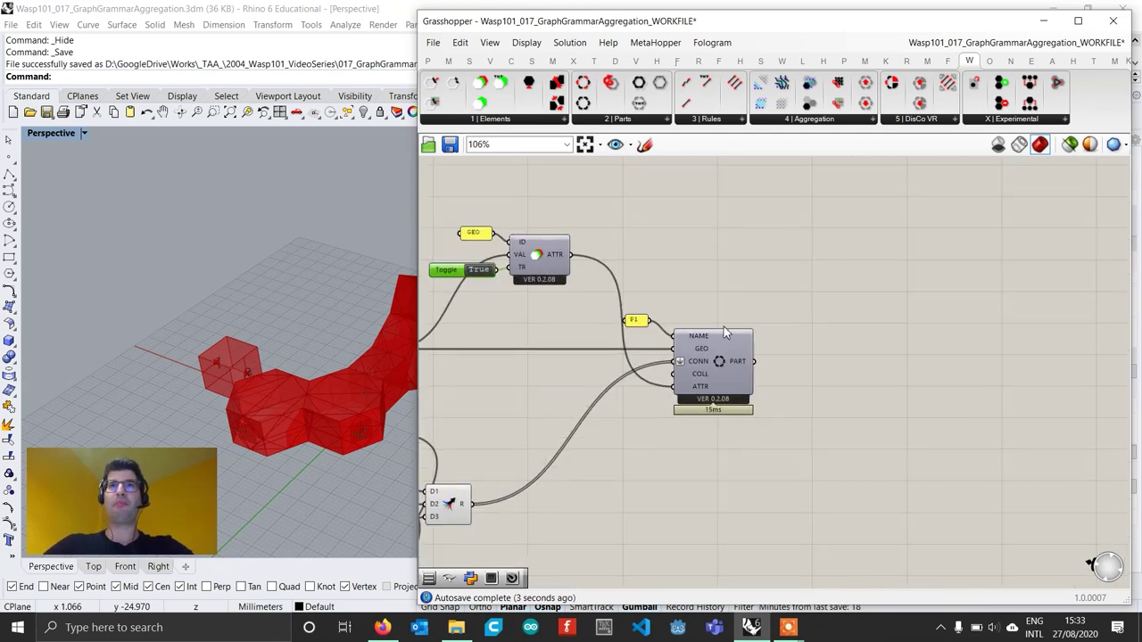
{"action": "scroll", "coordinate": [816, 298], "scroll_direction": "down", "scroll_amount": 3}
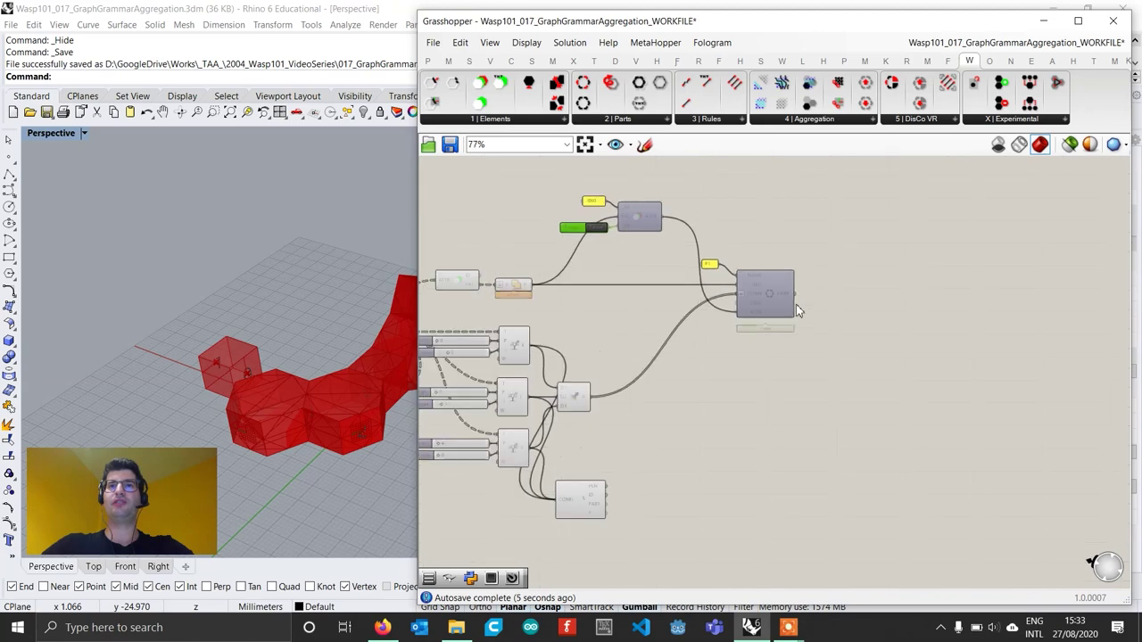
{"action": "scroll", "coordinate": [781, 315], "scroll_direction": "up", "scroll_amount": 1}
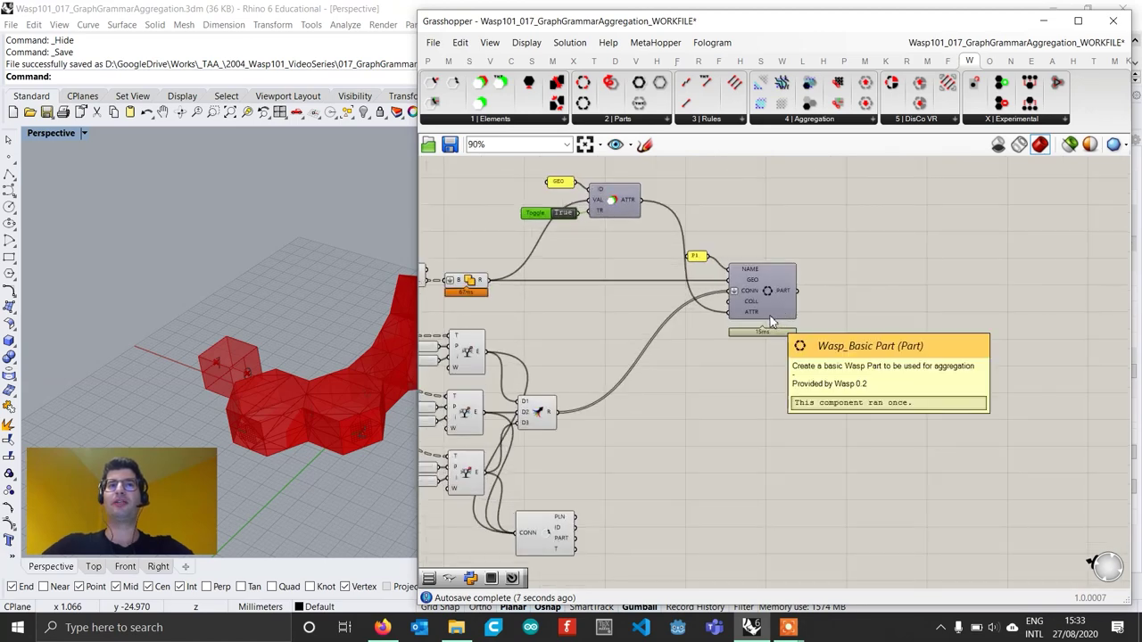
{"action": "left_click", "coordinate": [815, 123]}
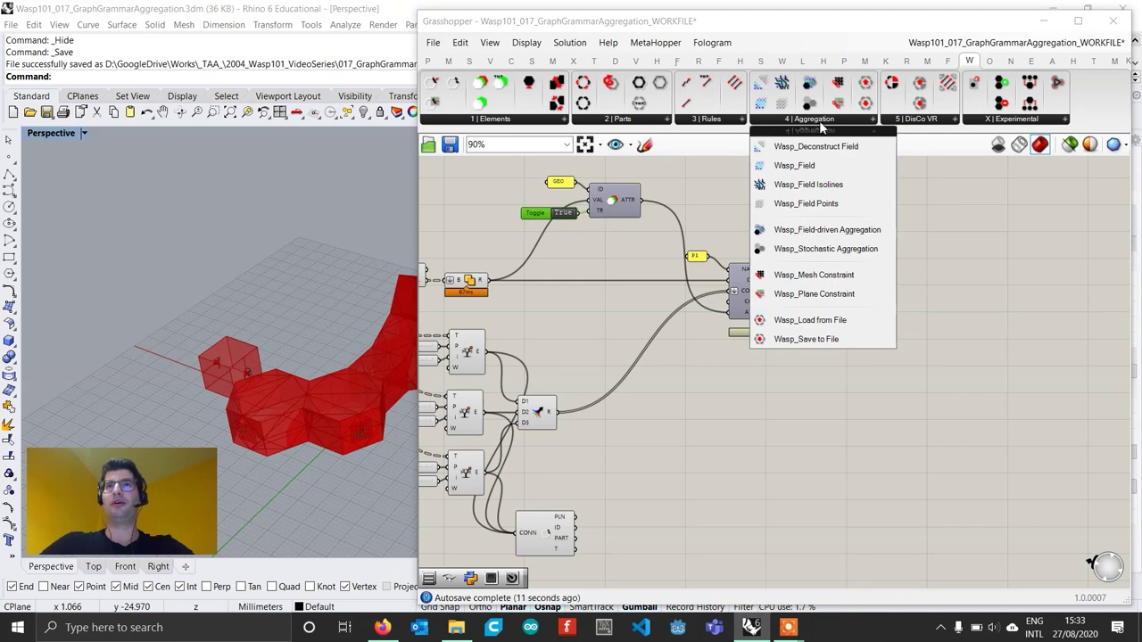
{"action": "left_click_drag", "start_coordinate": [828, 249], "coordinate": [1008, 335]}
{"action": "scroll", "coordinate": [856, 341], "scroll_direction": "up", "scroll_amount": 3}
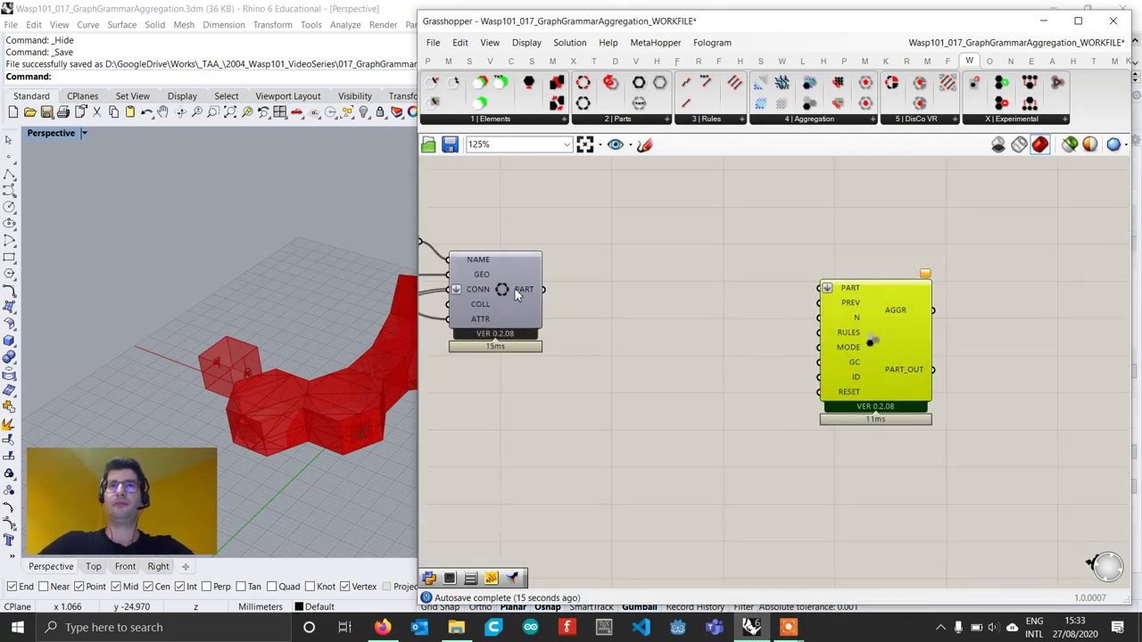
{"action": "left_click_drag", "start_coordinate": [754, 300], "coordinate": [820, 288]}
{"action": "left_click_drag", "start_coordinate": [878, 346], "coordinate": [1001, 350]}
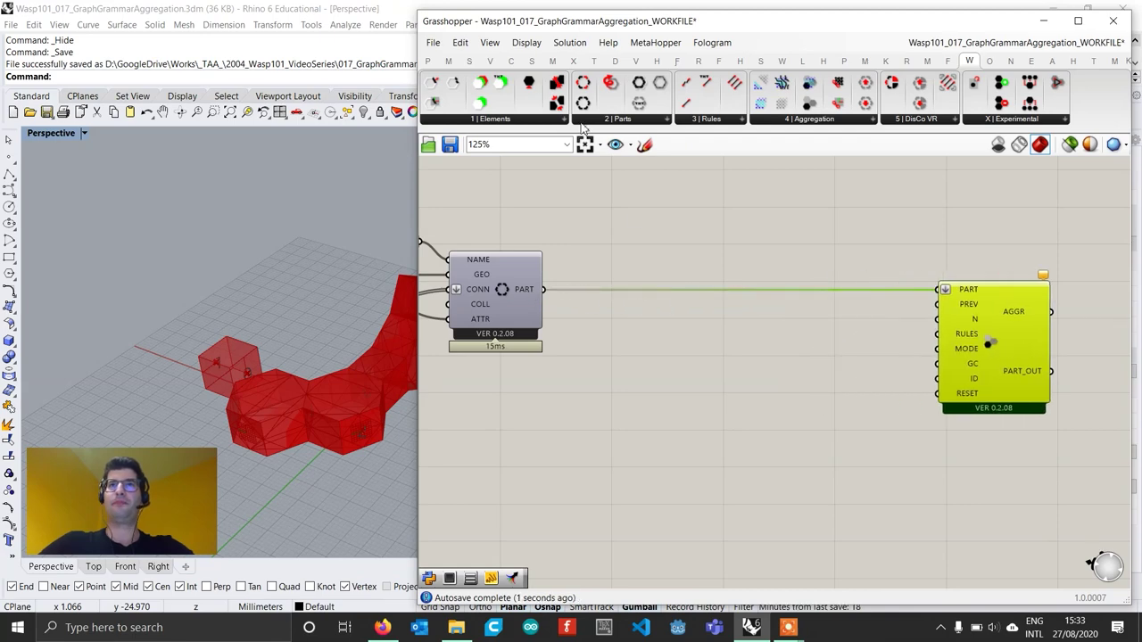
Add a Wasp rules generator between Basic Part and the Stochastic Aggregation, feeding it the part and wiring its output into RULES.
{"action": "left_click", "coordinate": [714, 119]}
{"action": "left_click_drag", "start_coordinate": [718, 163], "coordinate": [704, 363]}
{"action": "left_click_drag", "start_coordinate": [819, 371], "coordinate": [943, 335]}
Add a number slider set to 120 and wire it into the Stochastic Aggregation's N input.
{"action": "double_click", "coordinate": [842, 323]}
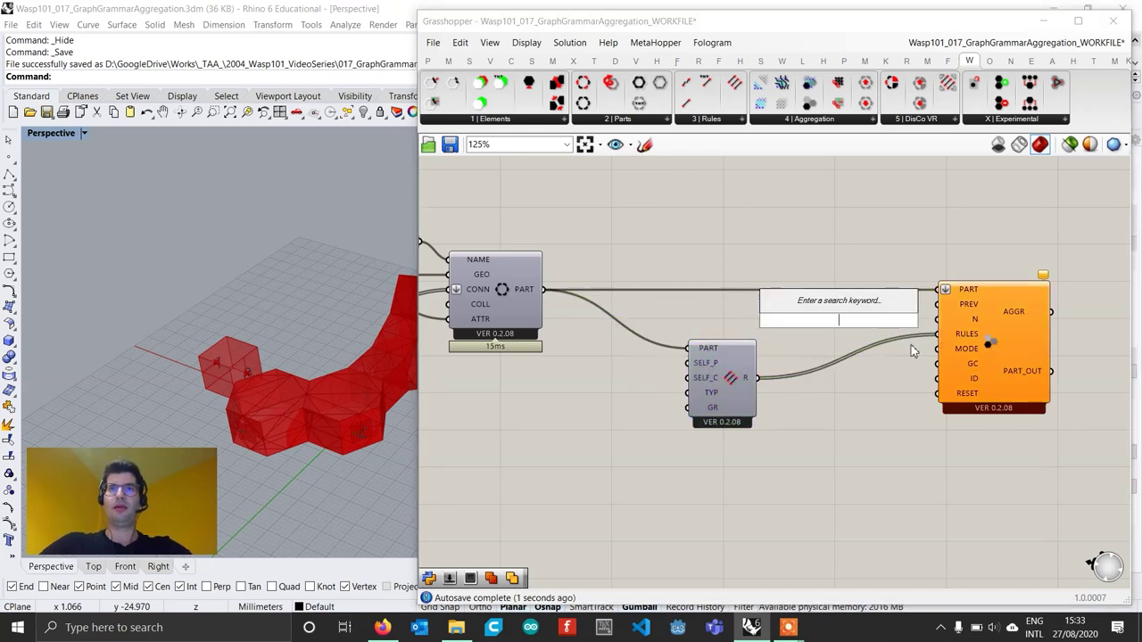
{"action": "type", "text": "120"}
{"action": "key", "text": "Return"}
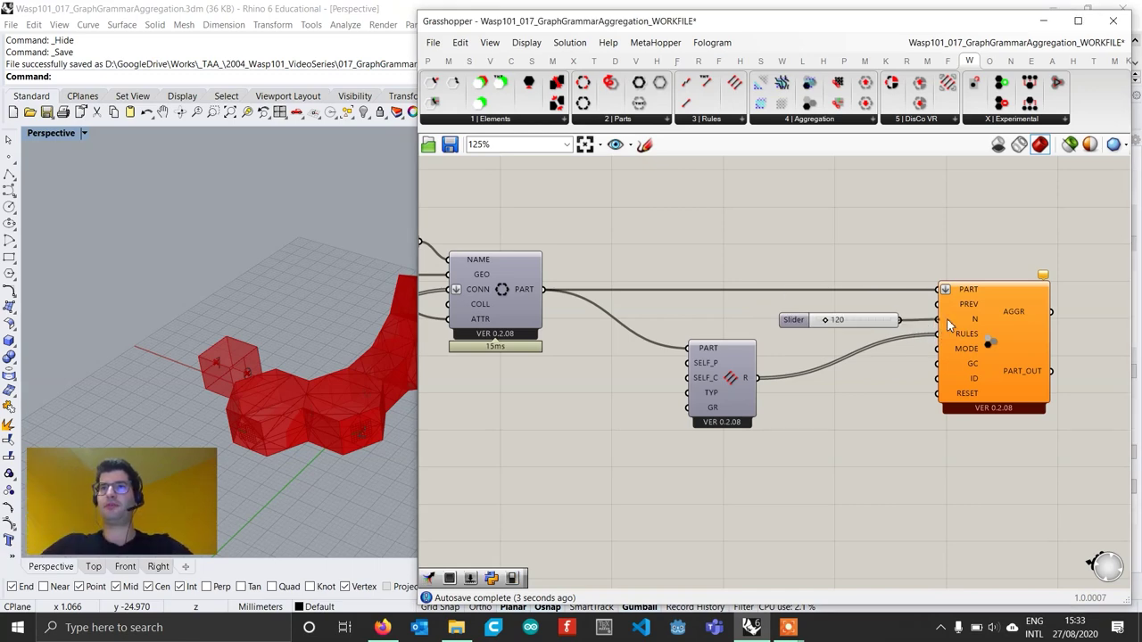
{"action": "left_click_drag", "start_coordinate": [938, 319], "coordinate": [892, 326]}
Add a Button below the N slider and wire it into the Stochastic Aggregation's RESET input.
{"action": "double_click", "coordinate": [866, 434]}
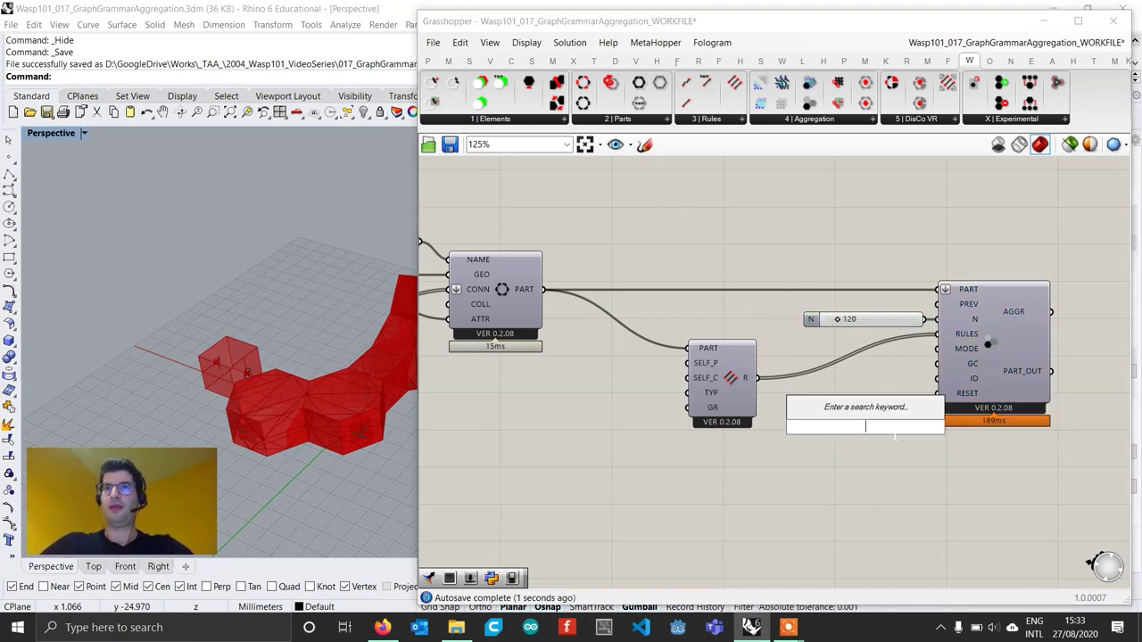
{"action": "type", "text": "butt"}
{"action": "key", "text": "Return"}
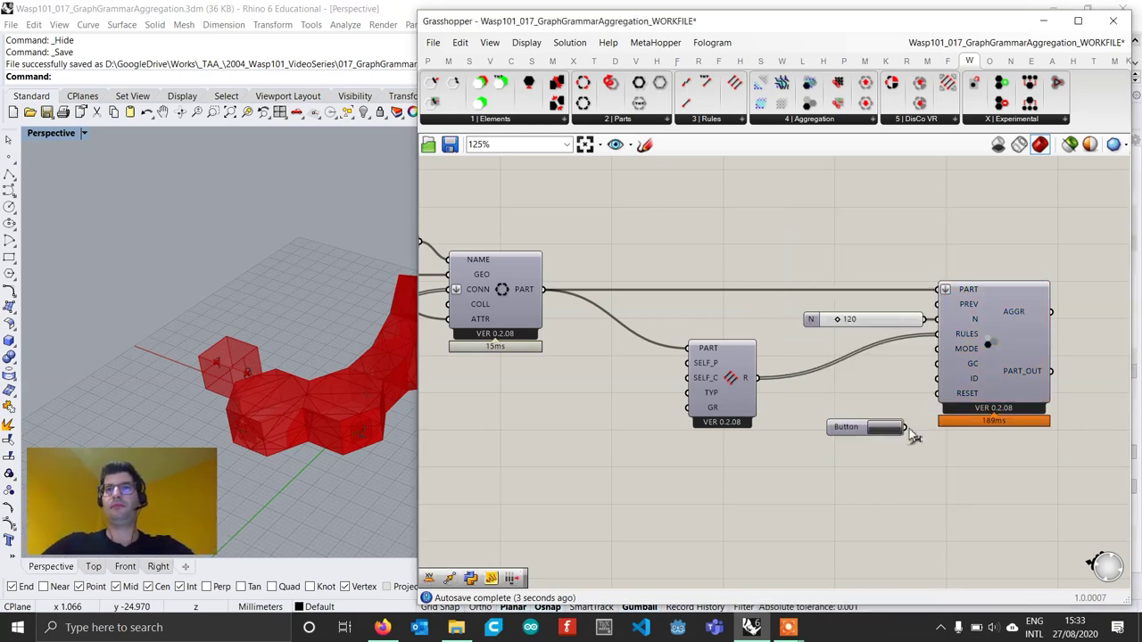
{"action": "left_click_drag", "start_coordinate": [903, 428], "coordinate": [937, 394]}
{"action": "left_click_drag", "start_coordinate": [857, 427], "coordinate": [868, 409]}
Add a Wasp component that retrieves part attributes by ID and connect the Stochastic Aggregation's PART_OUT to its PART input.
{"action": "scroll", "coordinate": [862, 417], "scroll_direction": "down", "scroll_amount": 3}
{"action": "right_click_drag", "start_coordinate": [862, 417], "coordinate": [776, 418]}
{"action": "scroll", "coordinate": [918, 346], "scroll_direction": "up", "scroll_amount": 2}
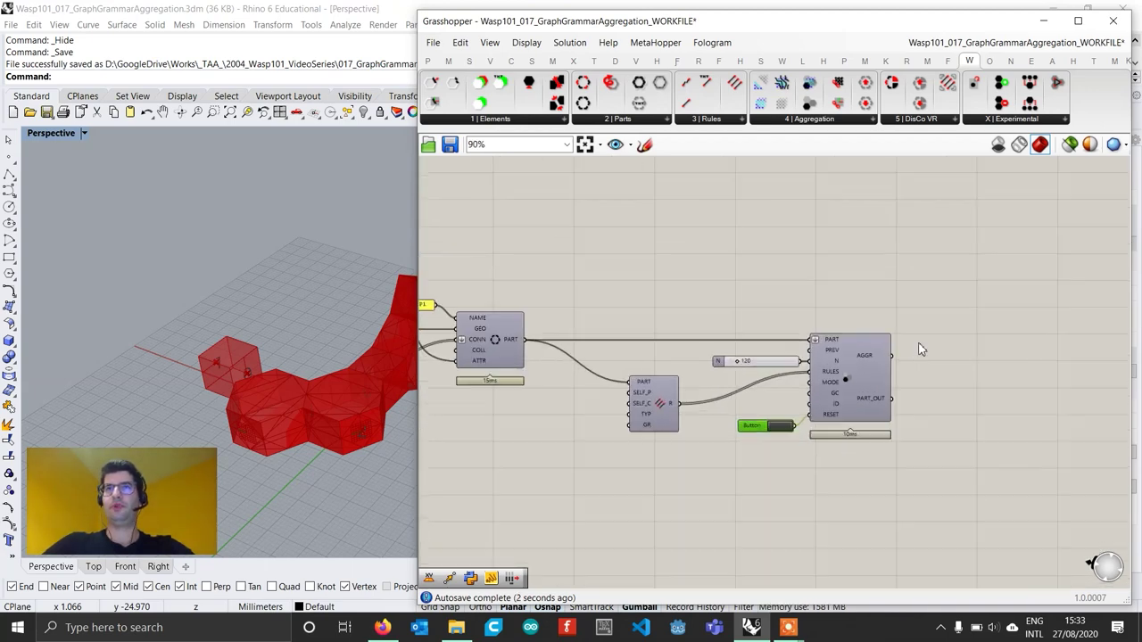
{"action": "left_click", "coordinate": [628, 121]}
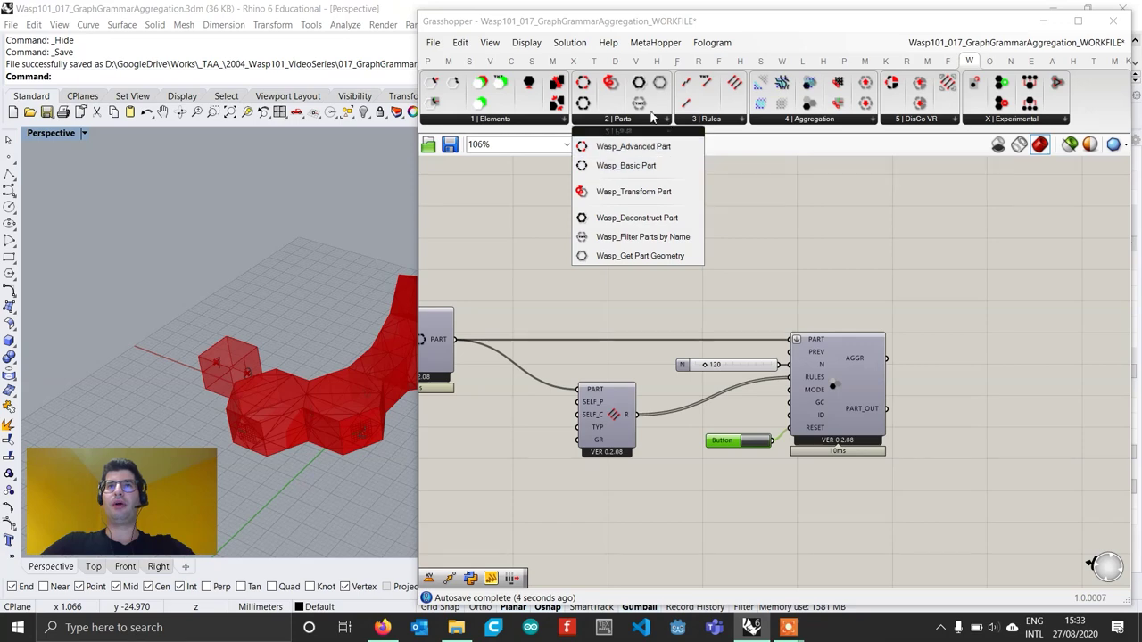
{"action": "left_click", "coordinate": [518, 120]}
{"action": "left_click_drag", "start_coordinate": [472, 273], "coordinate": [1004, 460]}
{"action": "scroll", "coordinate": [1004, 460], "scroll_direction": "up", "scroll_amount": 3}
{"action": "left_click_drag", "start_coordinate": [814, 381], "coordinate": [972, 453]}
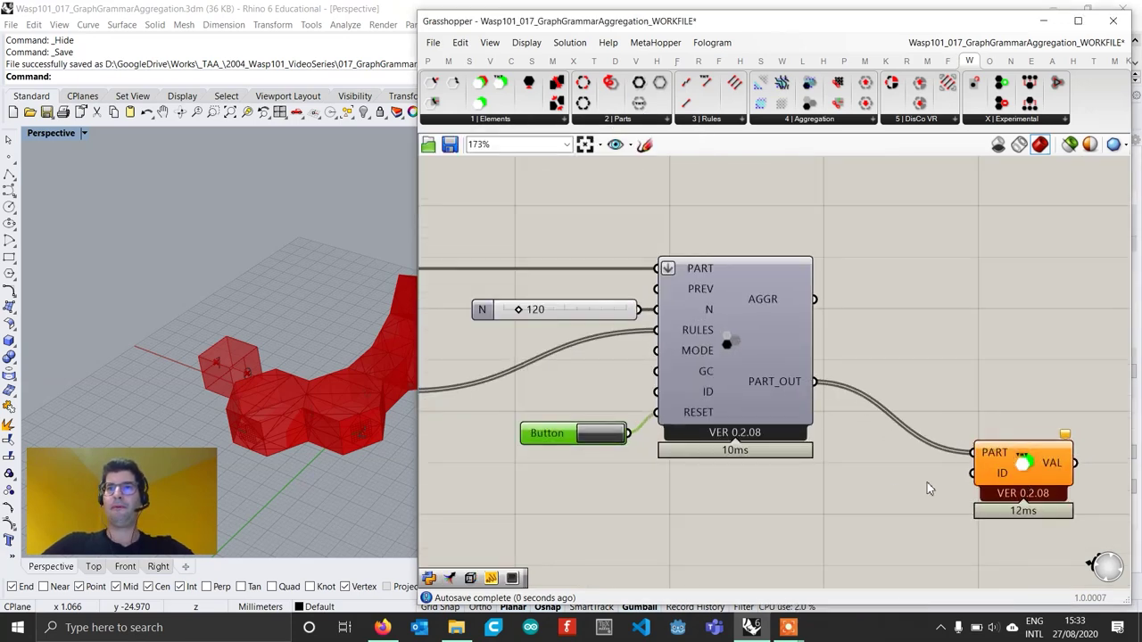
Add a text panel reading GEO and wire it into the attribute retrieval component's ID input.
{"action": "double_click", "coordinate": [888, 488]}
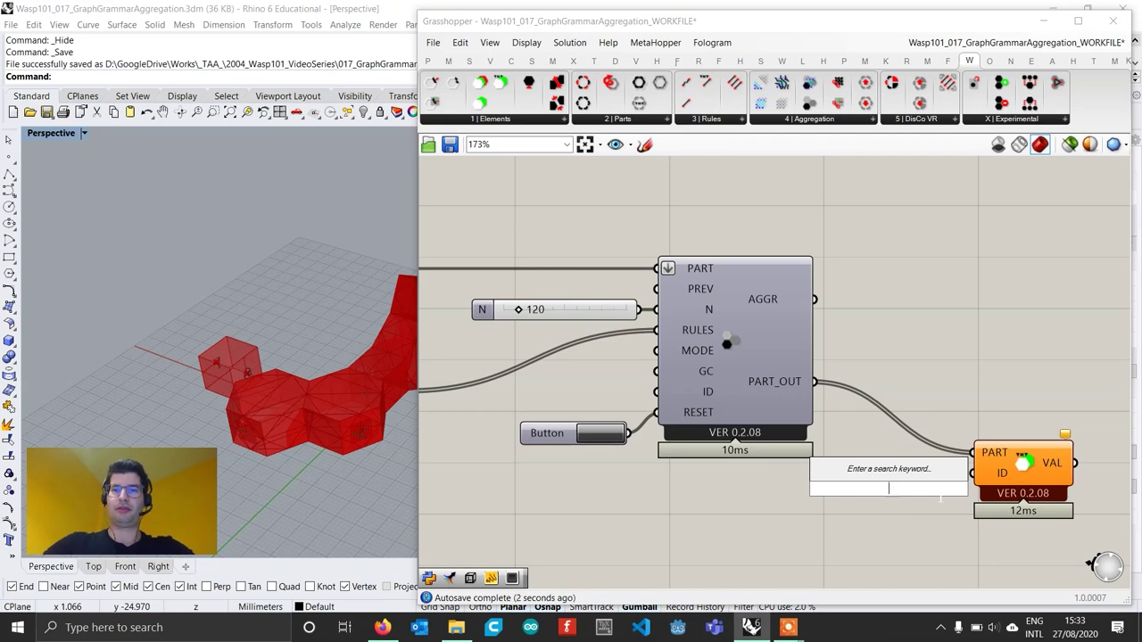
{"action": "type", "text": "\"GEP"}
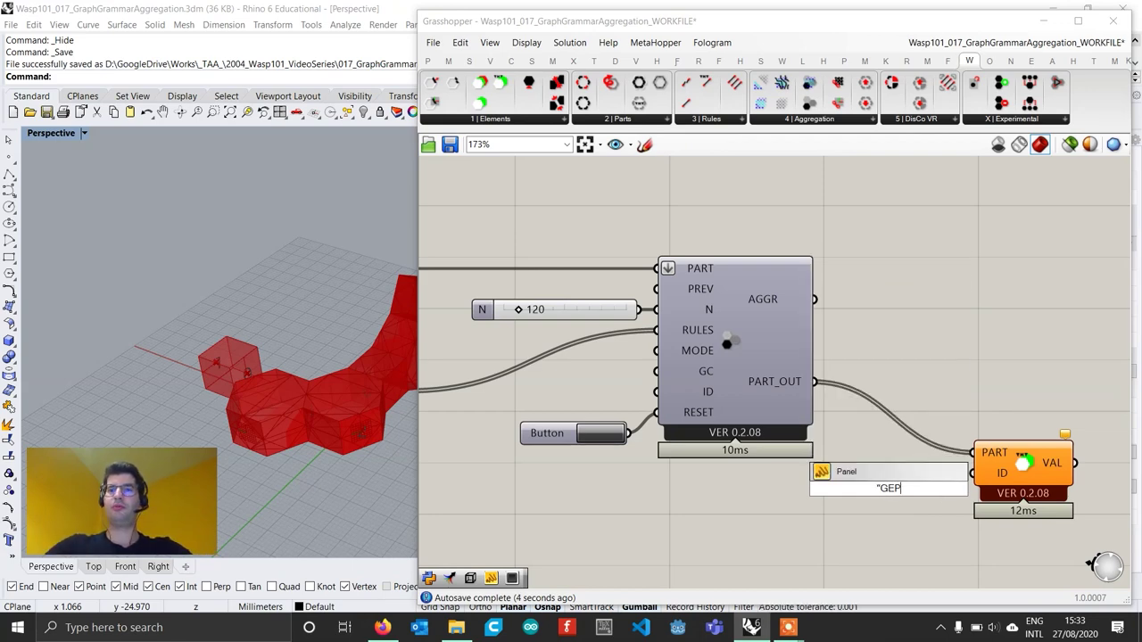
{"action": "key", "text": "Return"}
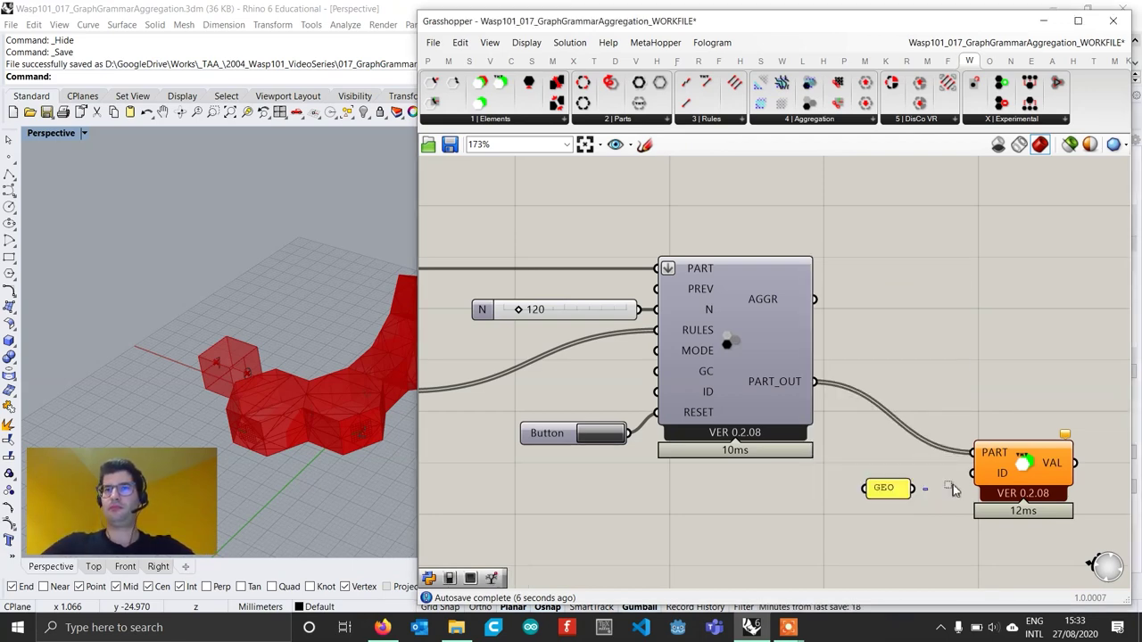
{"action": "left_click_drag", "start_coordinate": [953, 489], "coordinate": [975, 478]}
{"action": "left_click_drag", "start_coordinate": [972, 473], "coordinate": [926, 490]}
Examine the retrieved geometry of the 120-part aggregation in the Rhino perspective view.
{"action": "left_click", "coordinate": [1025, 477]}
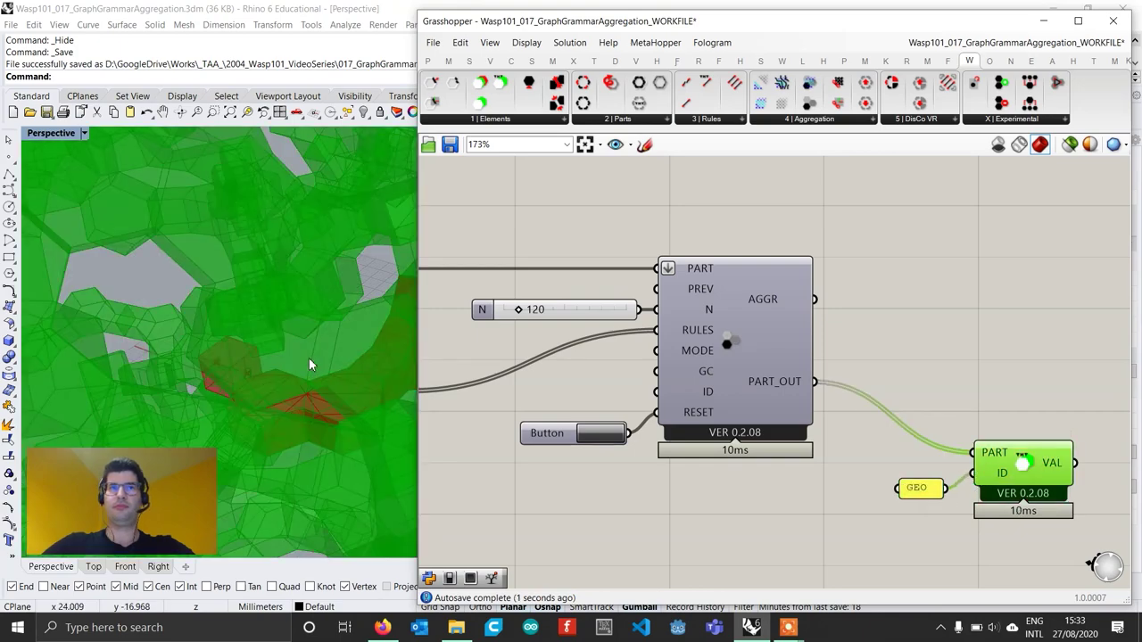
{"action": "scroll", "coordinate": [310, 365], "scroll_direction": "down", "scroll_amount": 8}
{"action": "right_click_drag", "start_coordinate": [310, 365], "coordinate": [411, 301]}
{"action": "scroll", "coordinate": [281, 294], "scroll_direction": "up", "scroll_amount": 4}
{"action": "scroll", "coordinate": [247, 265], "scroll_direction": "up", "scroll_amount": 4}
{"action": "scroll", "coordinate": [325, 314], "scroll_direction": "down", "scroll_amount": 4}
{"action": "right_click_drag", "start_coordinate": [325, 314], "coordinate": [305, 323], "text": "shift"}
{"action": "left_click", "coordinate": [1029, 316]}
{"action": "right_click_drag", "start_coordinate": [291, 273], "coordinate": [278, 376]}
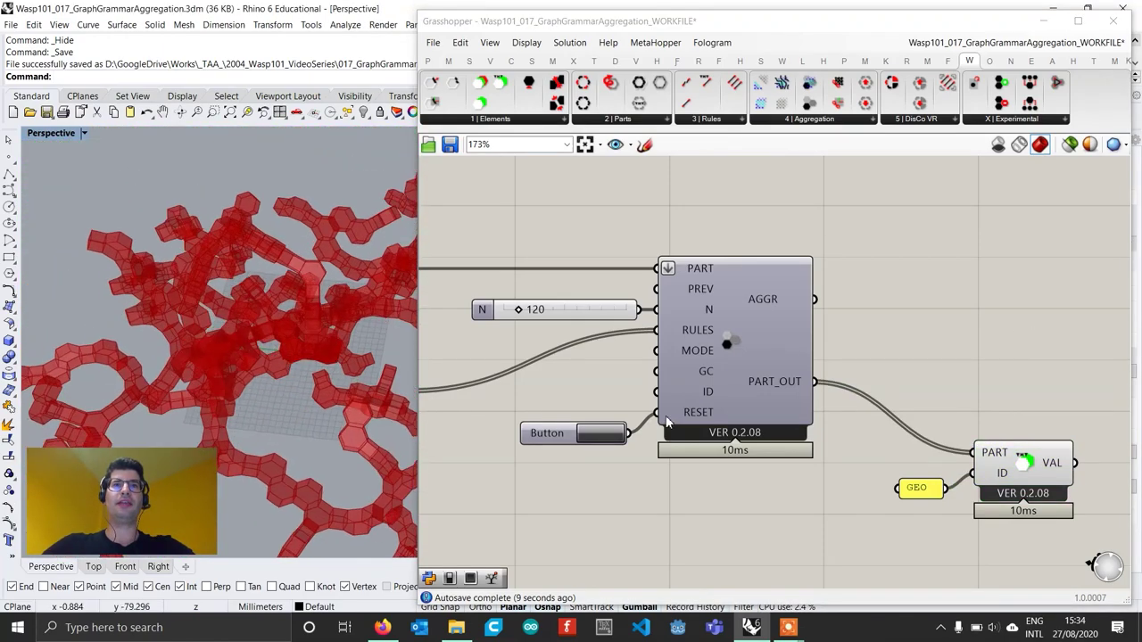
Reset the stochastic aggregation to generate a new variation and inspect its geometry up close.
{"action": "left_click", "coordinate": [601, 436]}
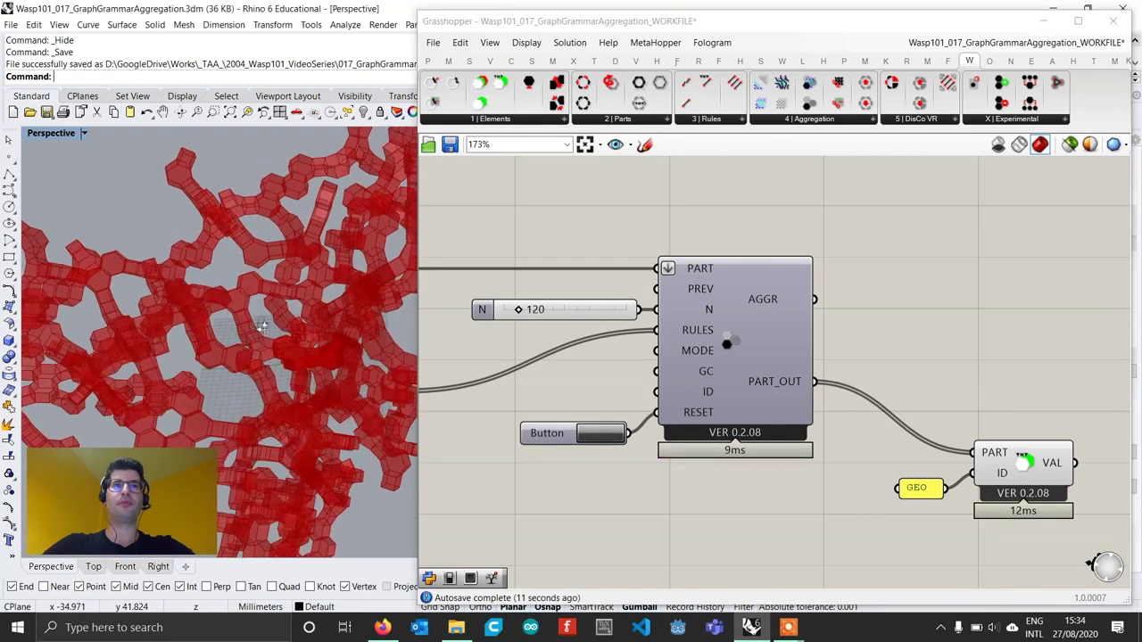
{"action": "scroll", "coordinate": [261, 327], "scroll_direction": "up", "scroll_amount": 5}
{"action": "scroll", "coordinate": [301, 222], "scroll_direction": "up", "scroll_amount": 4}
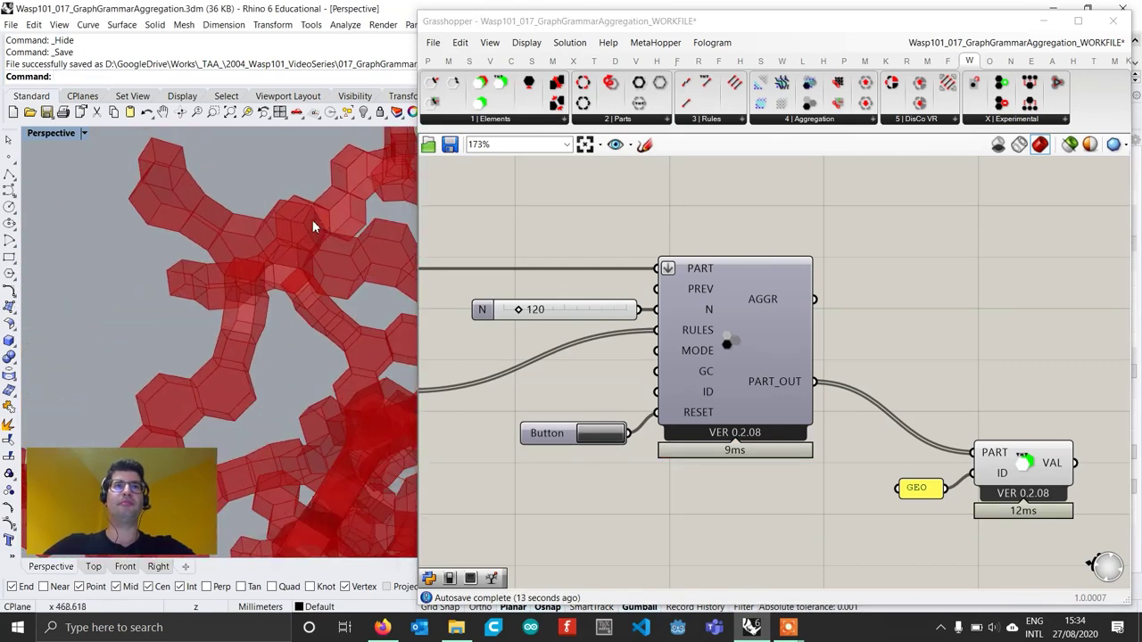
{"action": "scroll", "coordinate": [273, 262], "scroll_direction": "down", "scroll_amount": 4}
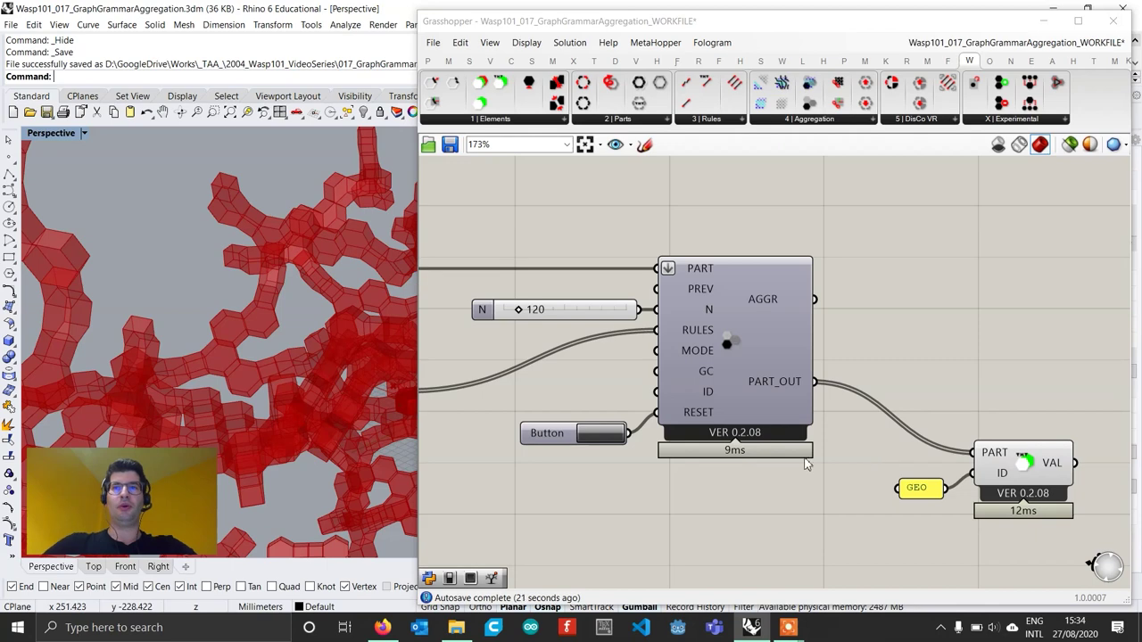
Move the merge component joining the two parts closer to the part definition groups, clear of the rules panel.
{"action": "scroll", "coordinate": [805, 464], "scroll_direction": "down", "scroll_amount": 5}
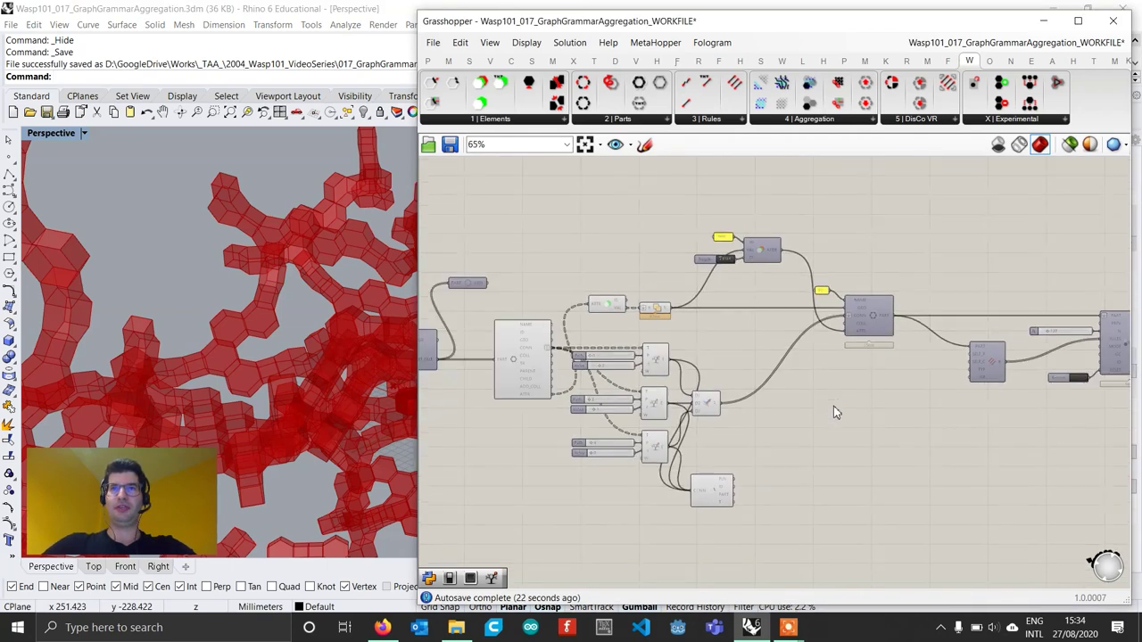
{"action": "right_click_drag", "start_coordinate": [755, 423], "coordinate": [791, 413]}
{"action": "scroll", "coordinate": [429, 345], "scroll_direction": "up", "scroll_amount": 1}
{"action": "scroll", "coordinate": [596, 326], "scroll_direction": "down", "scroll_amount": 2}
{"action": "right_click_drag", "start_coordinate": [653, 320], "coordinate": [759, 291]}
{"action": "scroll", "coordinate": [475, 291], "scroll_direction": "up", "scroll_amount": 4}
{"action": "right_click_drag", "start_coordinate": [480, 299], "coordinate": [713, 314]}
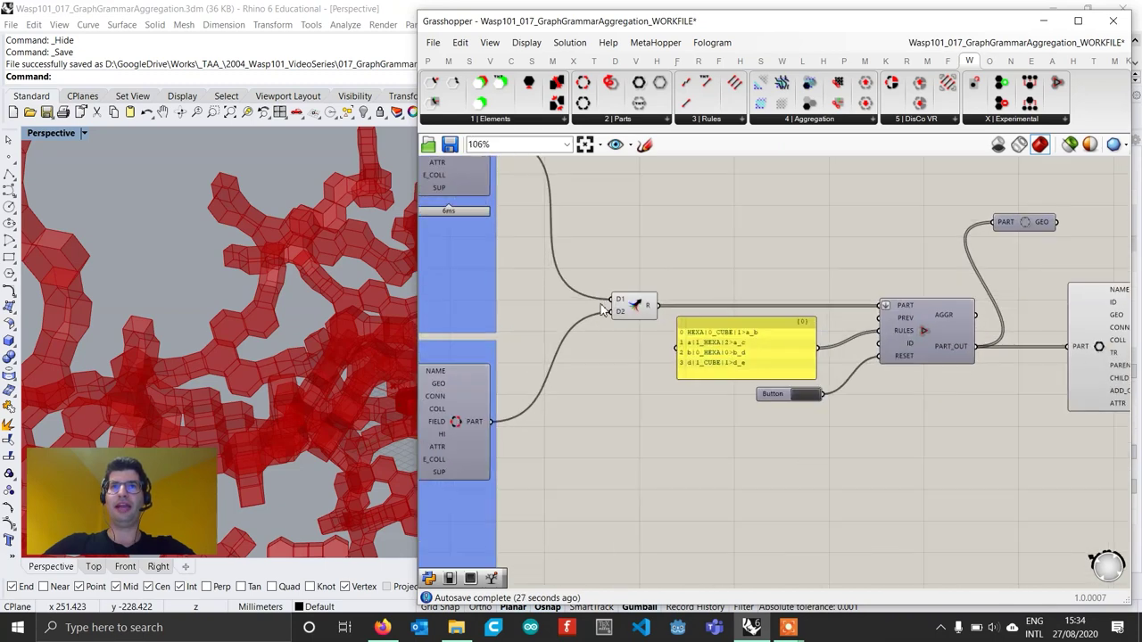
{"action": "left_click_drag", "start_coordinate": [624, 306], "coordinate": [573, 304]}
Group all components from the rules panel through to the P1 Basic Part.
{"action": "scroll", "coordinate": [576, 308], "scroll_direction": "down", "scroll_amount": 5}
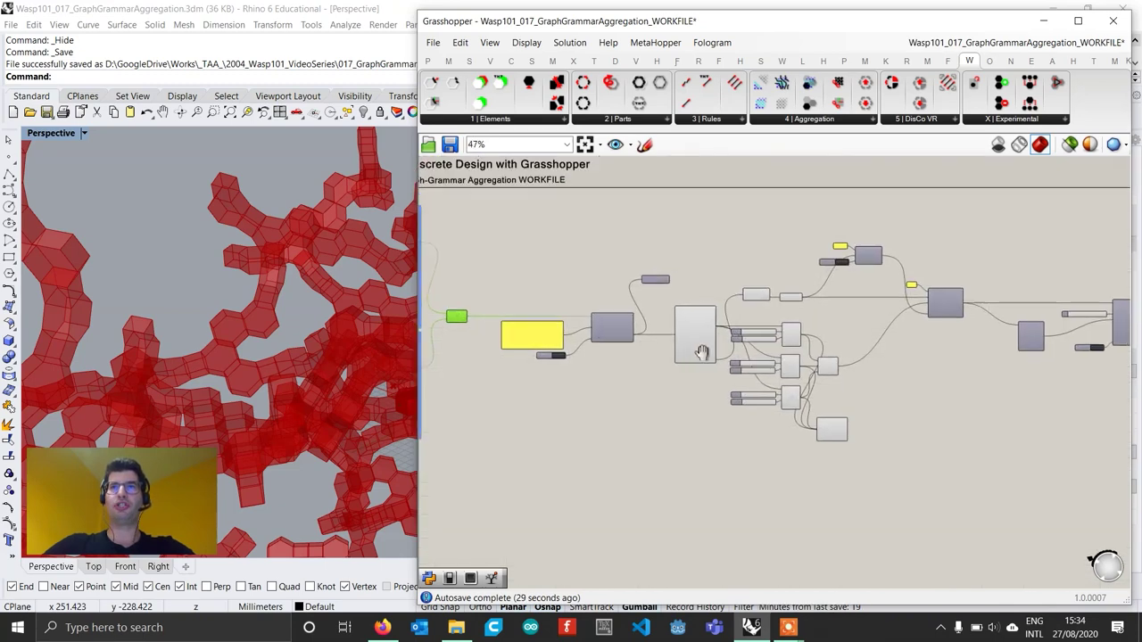
{"action": "left_click_drag", "start_coordinate": [983, 486], "coordinate": [500, 230]}
{"action": "key", "text": "ctrl+g"}
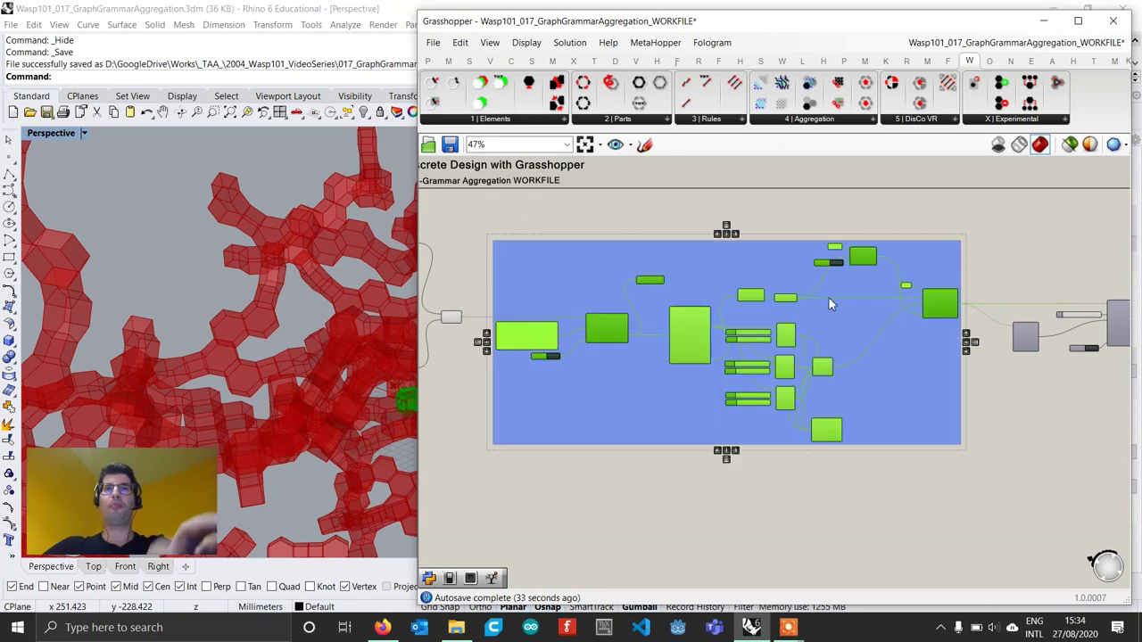
{"action": "left_click", "coordinate": [929, 484]}
Duplicate the whole grouped part setup and place the copy directly below the original group.
{"action": "left_click_drag", "start_coordinate": [987, 495], "coordinate": [478, 223]}
{"action": "left_click_drag", "start_coordinate": [688, 357], "coordinate": [683, 520]}
{"action": "scroll", "coordinate": [680, 397], "scroll_direction": "down", "scroll_amount": 2}
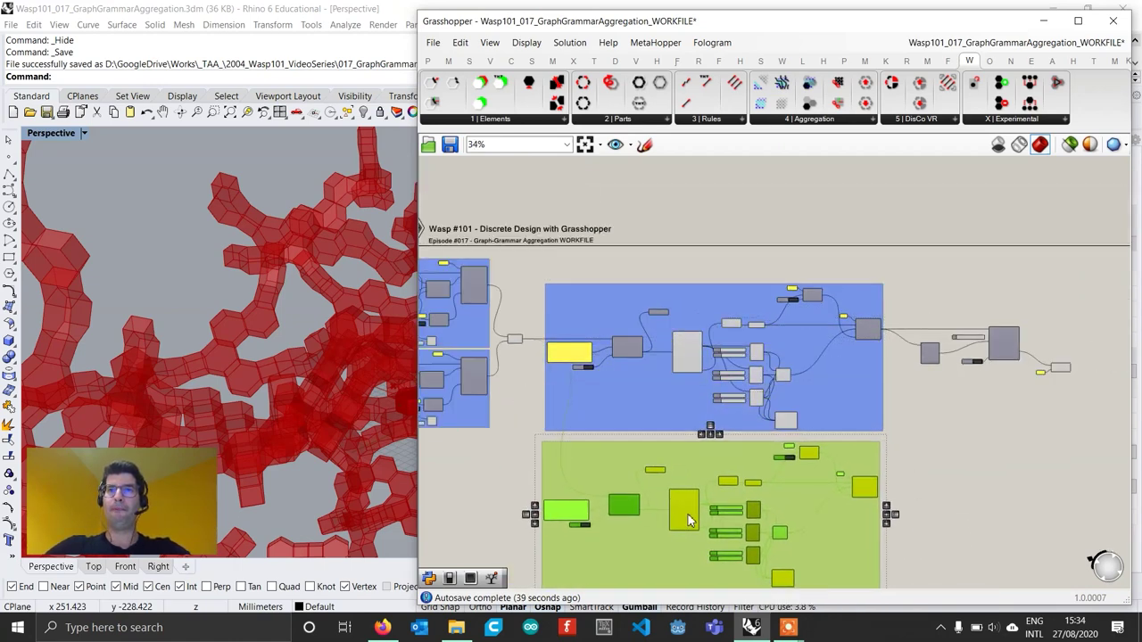
{"action": "left_click", "coordinate": [959, 446]}
Turn off the preview of the original group together with the merge and the stochastic aggregation components.
{"action": "right_click_drag", "start_coordinate": [1093, 426], "coordinate": [1079, 425]}
{"action": "left_click_drag", "start_coordinate": [1069, 432], "coordinate": [495, 254]}
{"action": "right_click", "coordinate": [508, 262]}
{"action": "left_click", "coordinate": [547, 282]}
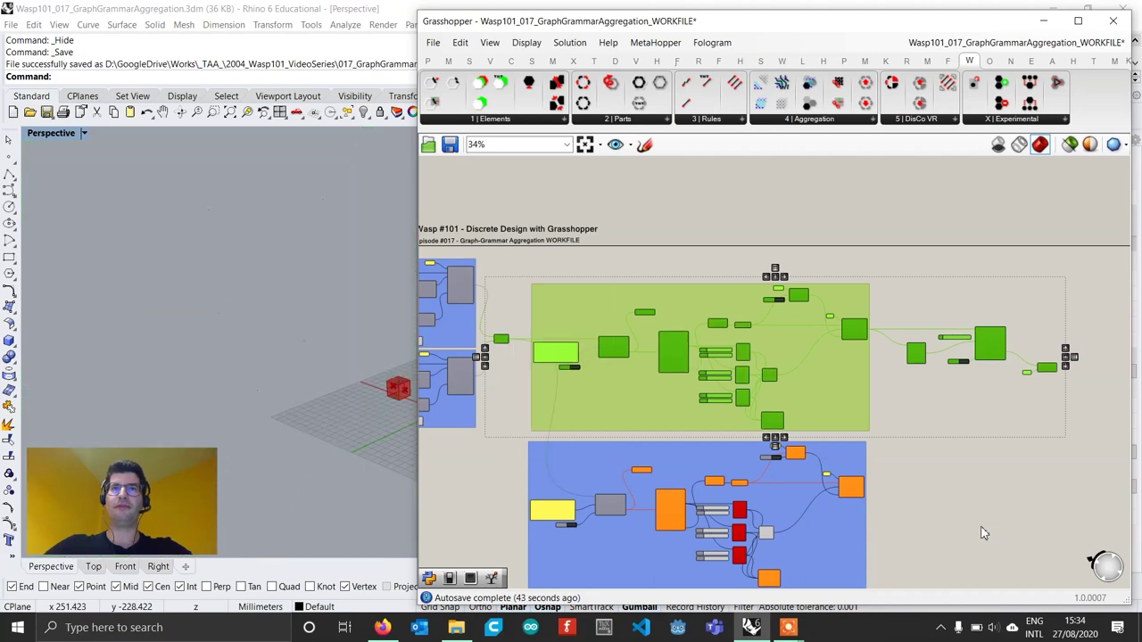
Reset the graph-grammar aggregation in the copied group.
{"action": "left_click", "coordinate": [981, 531]}
{"action": "scroll", "coordinate": [629, 460], "scroll_direction": "up", "scroll_amount": 6}
{"action": "left_click", "coordinate": [623, 389]}
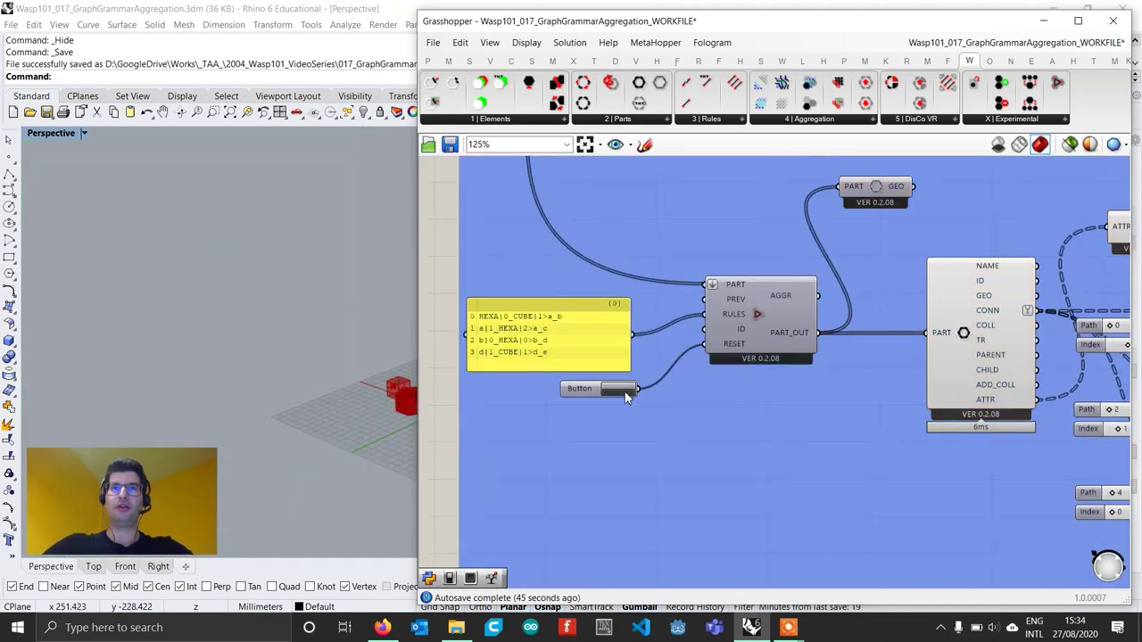
Turn on the preview of the copied group's Get Part Geometry component and inspect the resulting shape in the perspective view.
{"action": "right_click_drag", "start_coordinate": [741, 392], "coordinate": [746, 491]}
{"action": "right_click", "coordinate": [885, 291]}
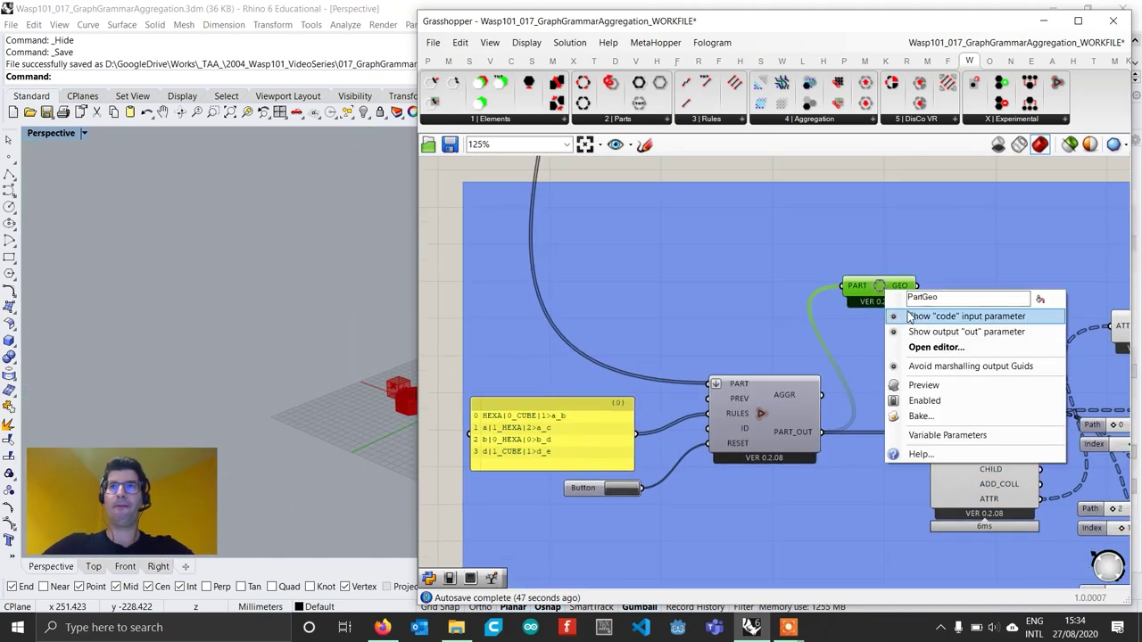
{"action": "left_click", "coordinate": [918, 385]}
{"action": "right_click_drag", "start_coordinate": [266, 378], "coordinate": [246, 334]}
{"action": "scroll", "coordinate": [250, 331], "scroll_direction": "up", "scroll_amount": 7}
{"action": "scroll", "coordinate": [268, 390], "scroll_direction": "up", "scroll_amount": 4}
{"action": "right_click_drag", "start_coordinate": [268, 383], "coordinate": [295, 378]}
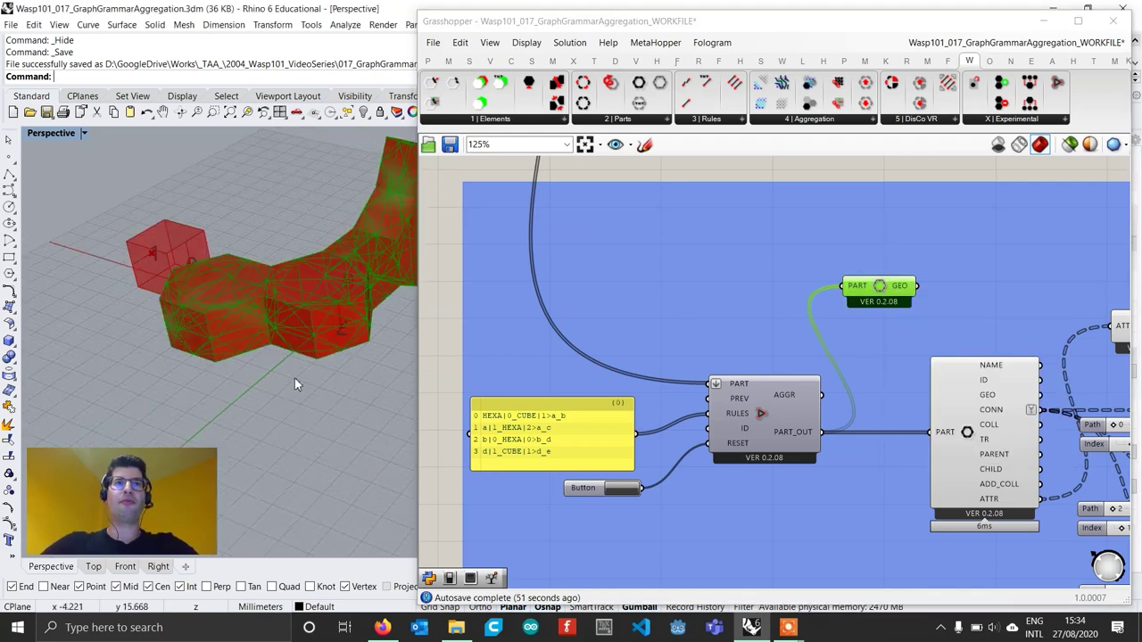
Replace the rules in the copied group's rules panel with the single rule CUBE|0_HEXA|1>bob_john, leaving no empty line.
{"action": "scroll", "coordinate": [517, 444], "scroll_direction": "up", "scroll_amount": 2}
{"action": "right_click_drag", "start_coordinate": [520, 445], "coordinate": [640, 427]}
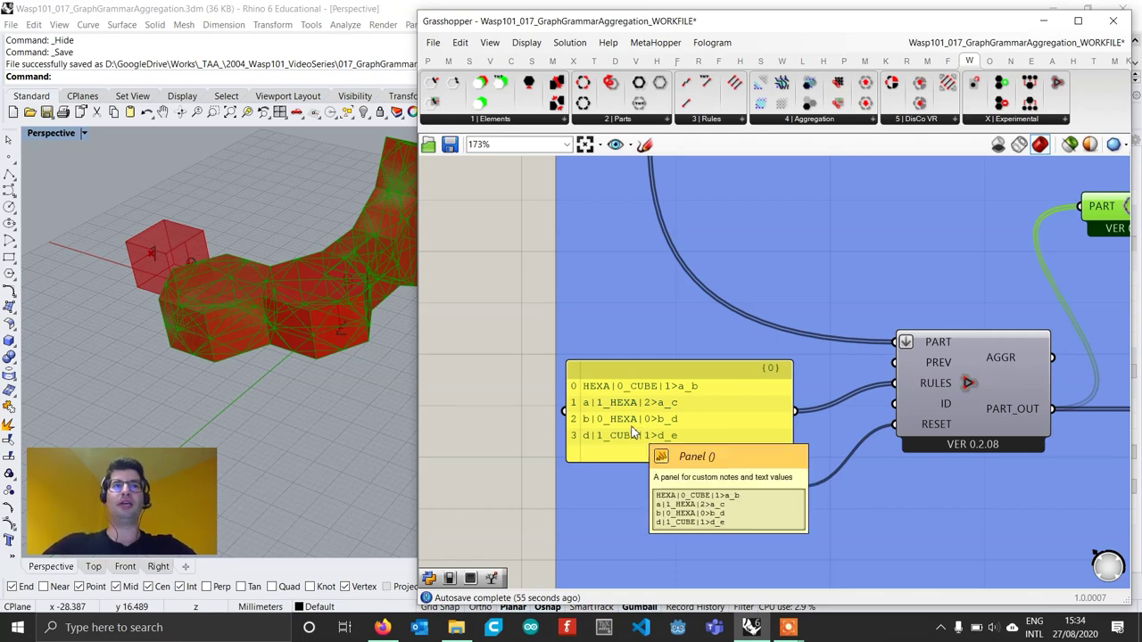
{"action": "double_click", "coordinate": [631, 432]}
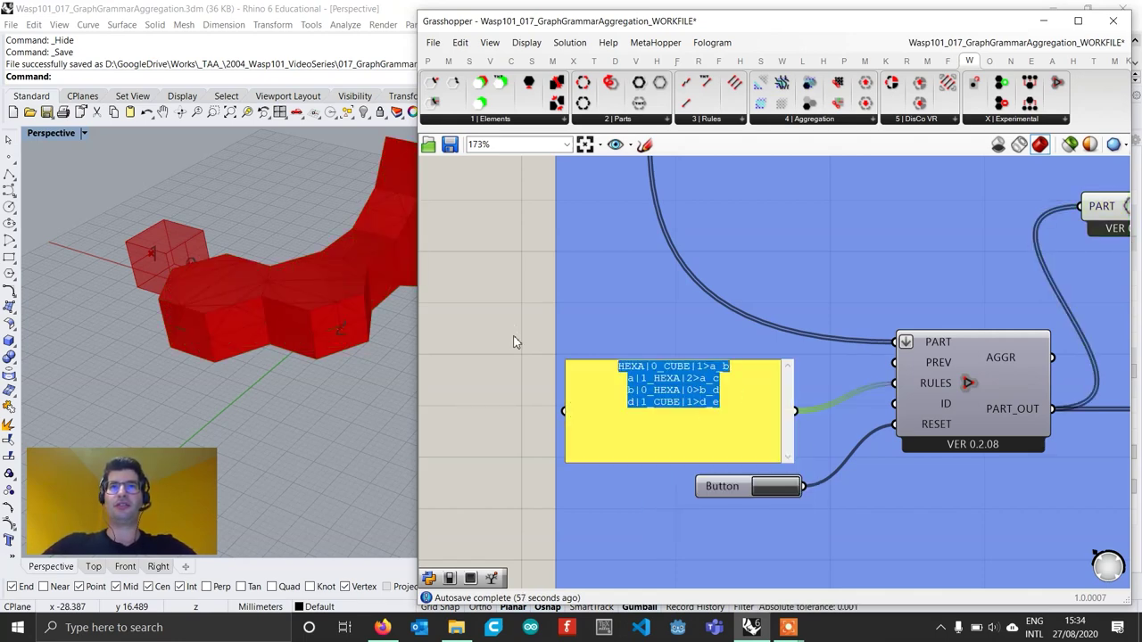
{"action": "key", "text": "BackSpace"}
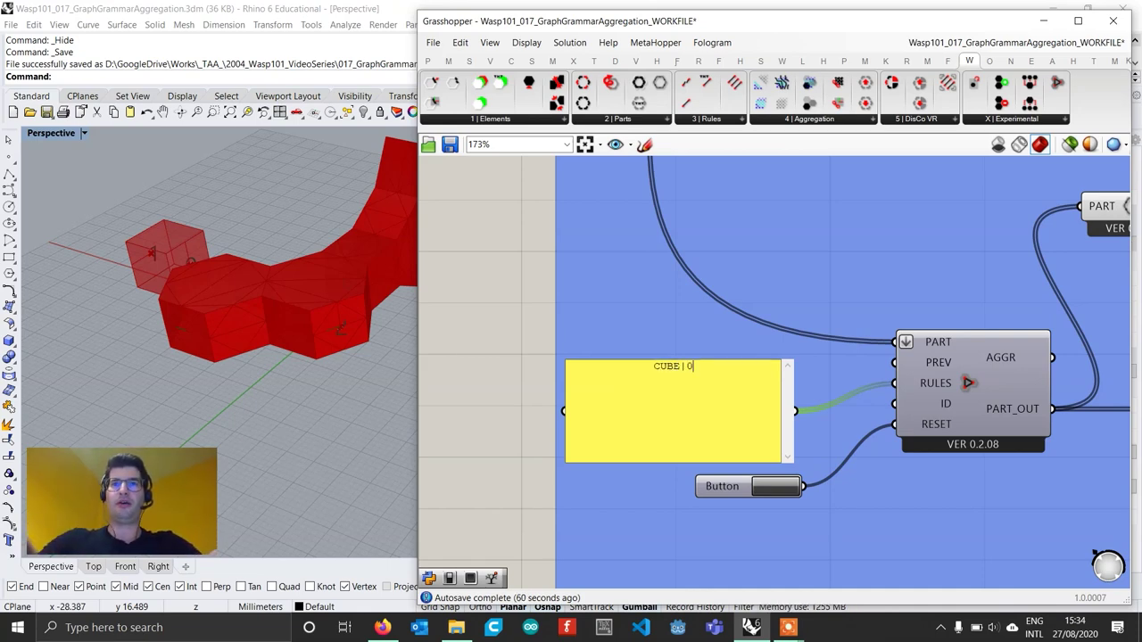
{"action": "type", "text": "CUBE | 0 "}
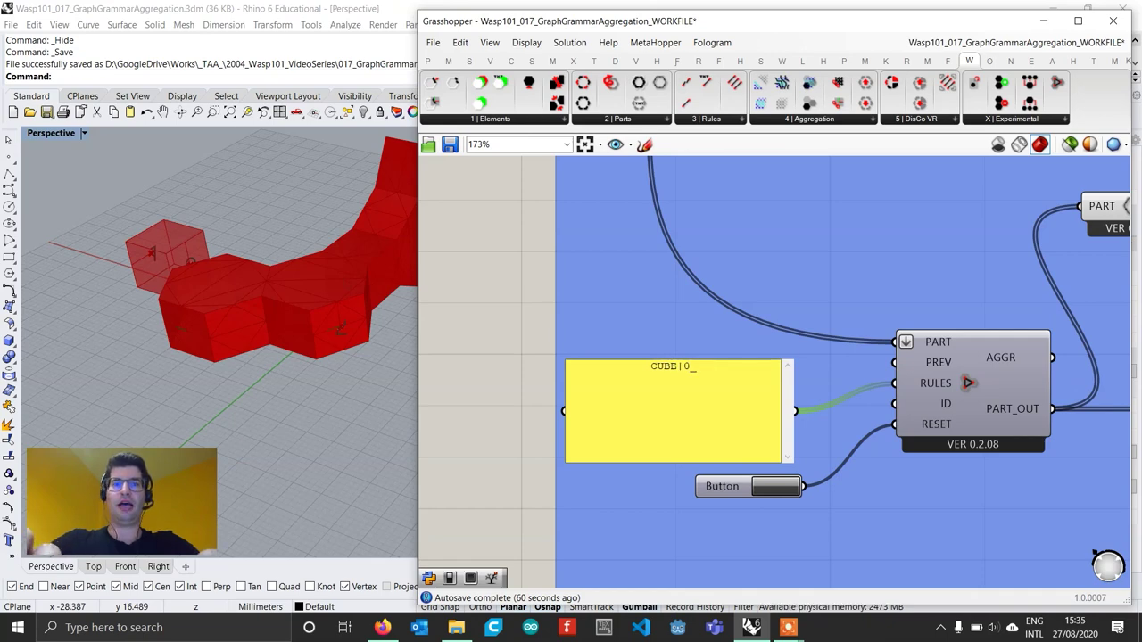
{"action": "type", "text": "_HEXA"}
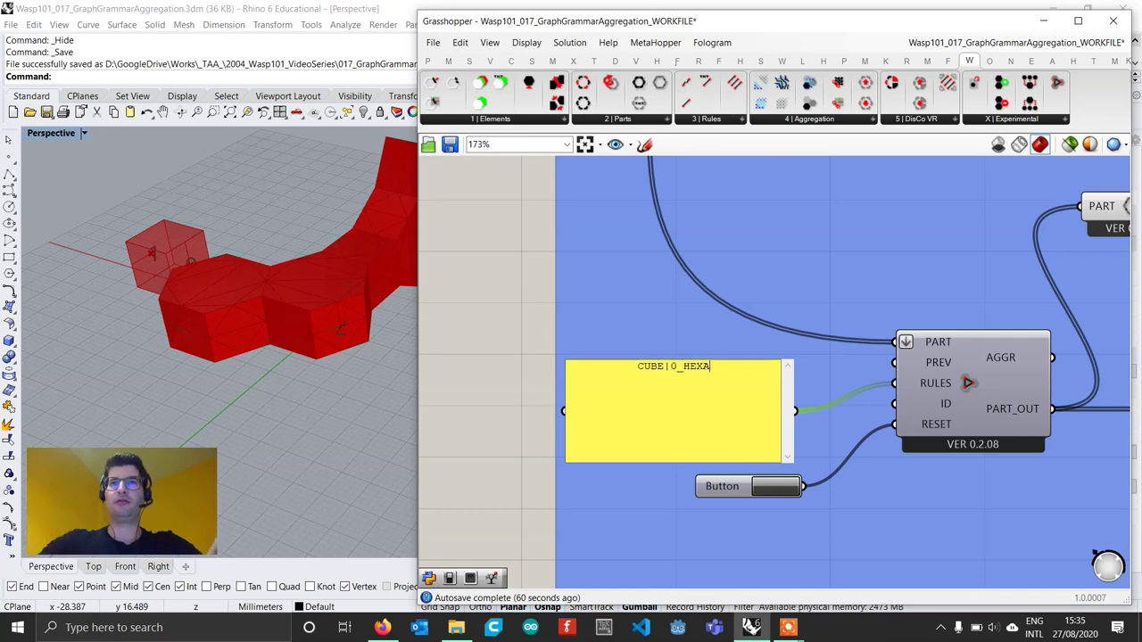
{"action": "type", "text": " | 1"}
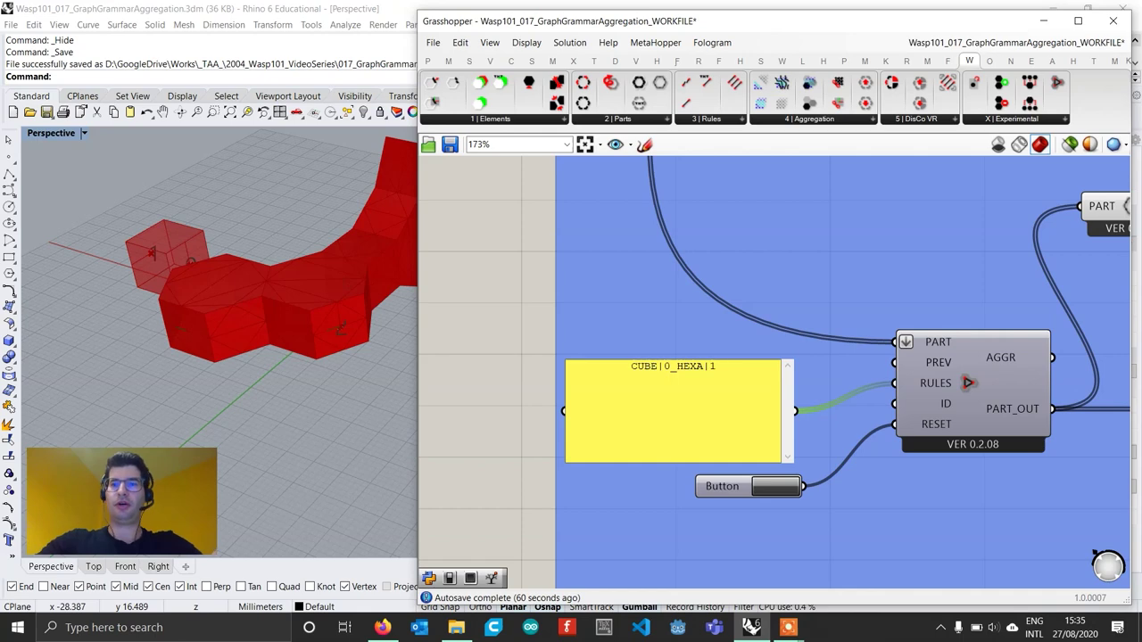
{"action": "type", "text": ">a"}
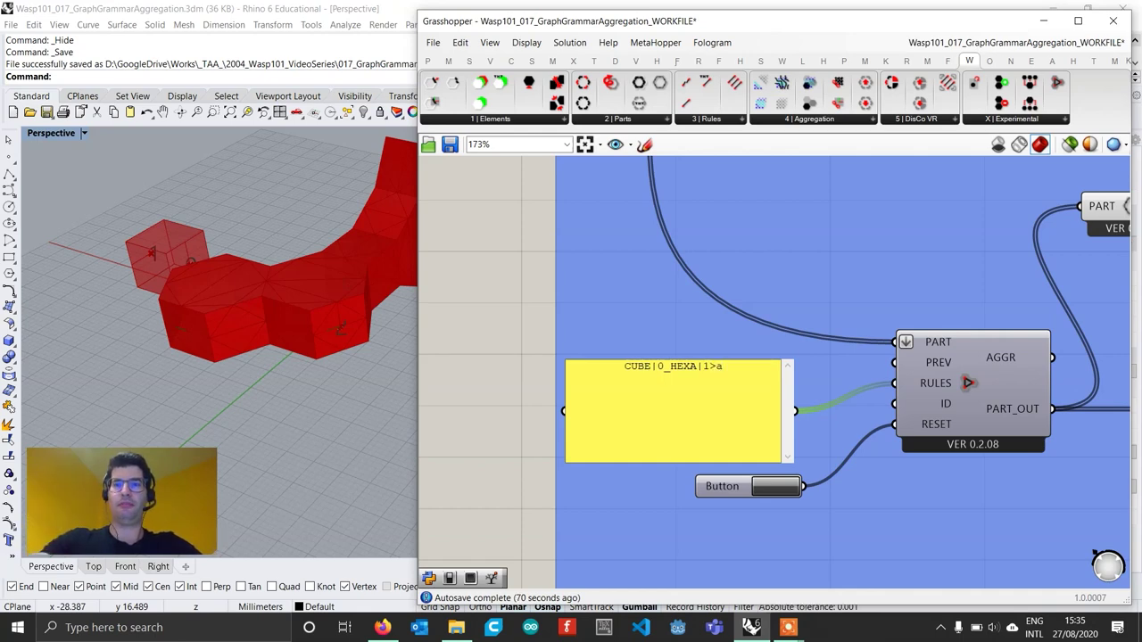
{"action": "key", "text": "BackSpace"}
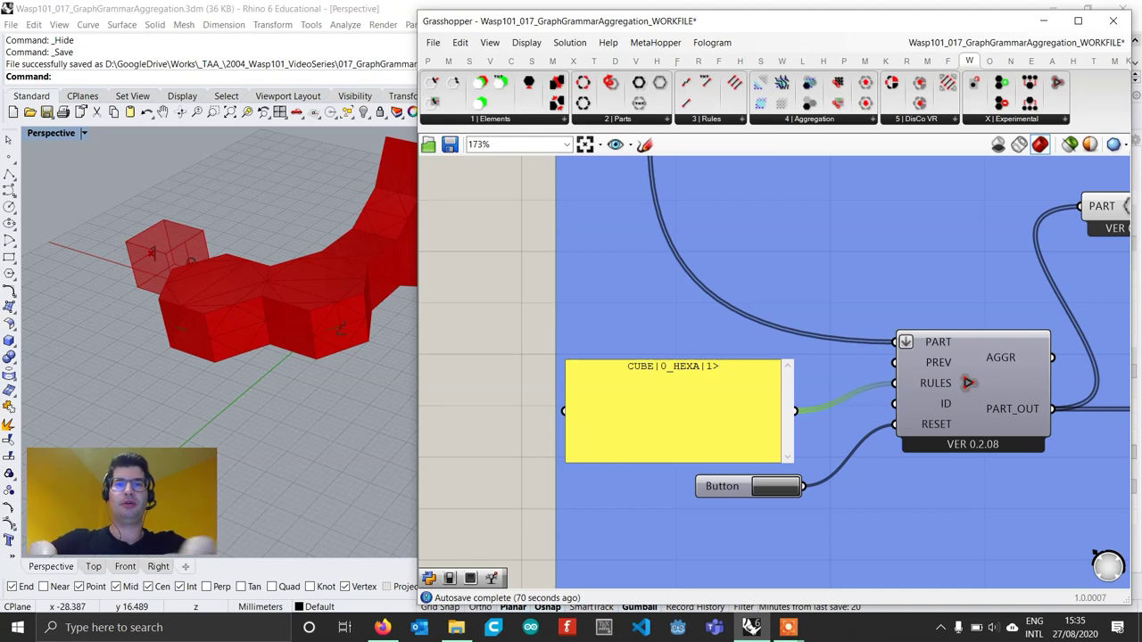
{"action": "type", "text": "bob_"}
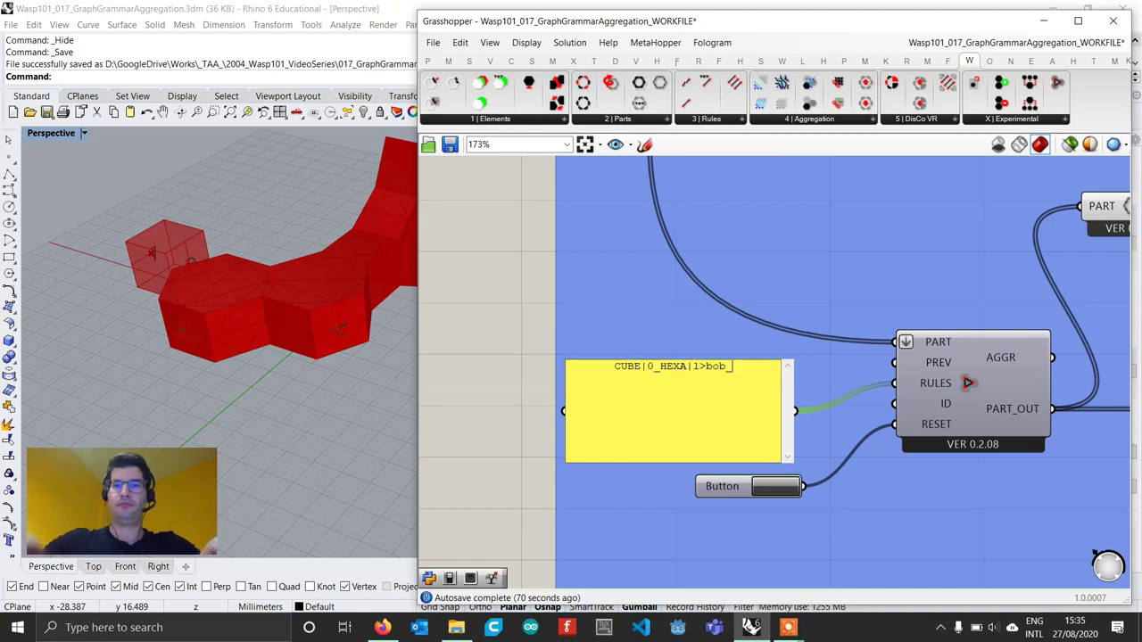
{"action": "type", "text": "john"}
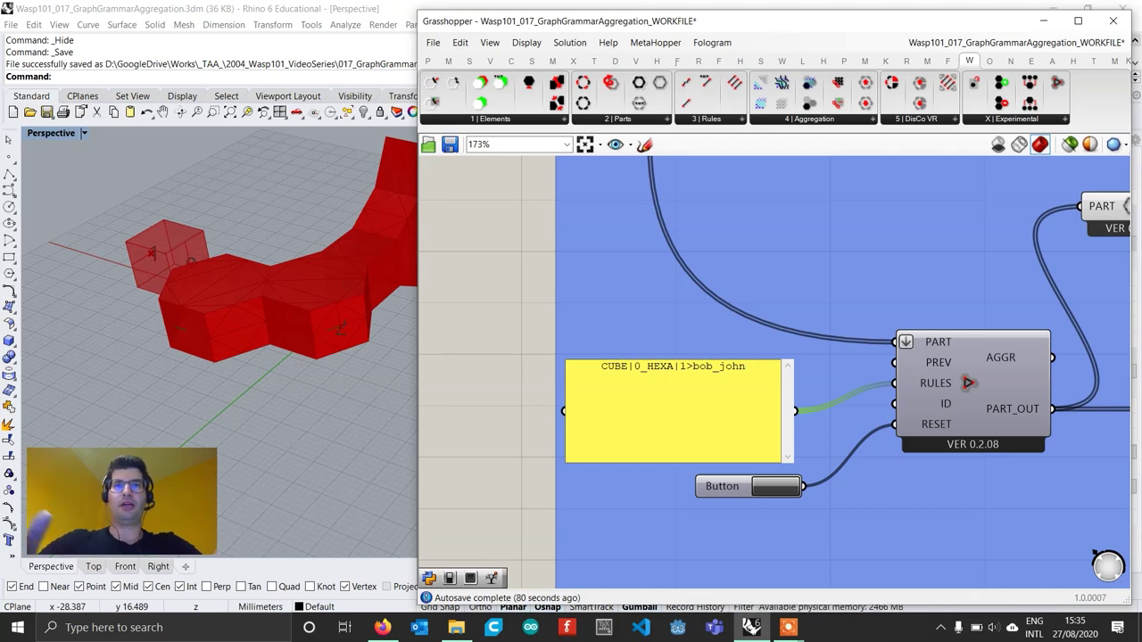
{"action": "key", "text": "Return"}
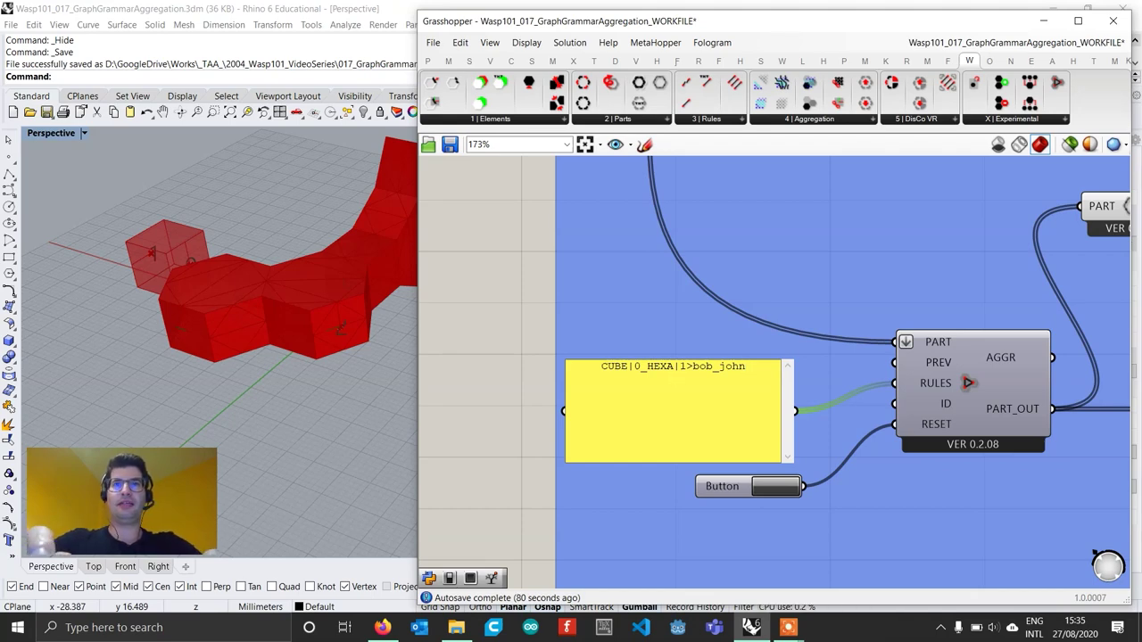
{"action": "left_click", "coordinate": [839, 466]}
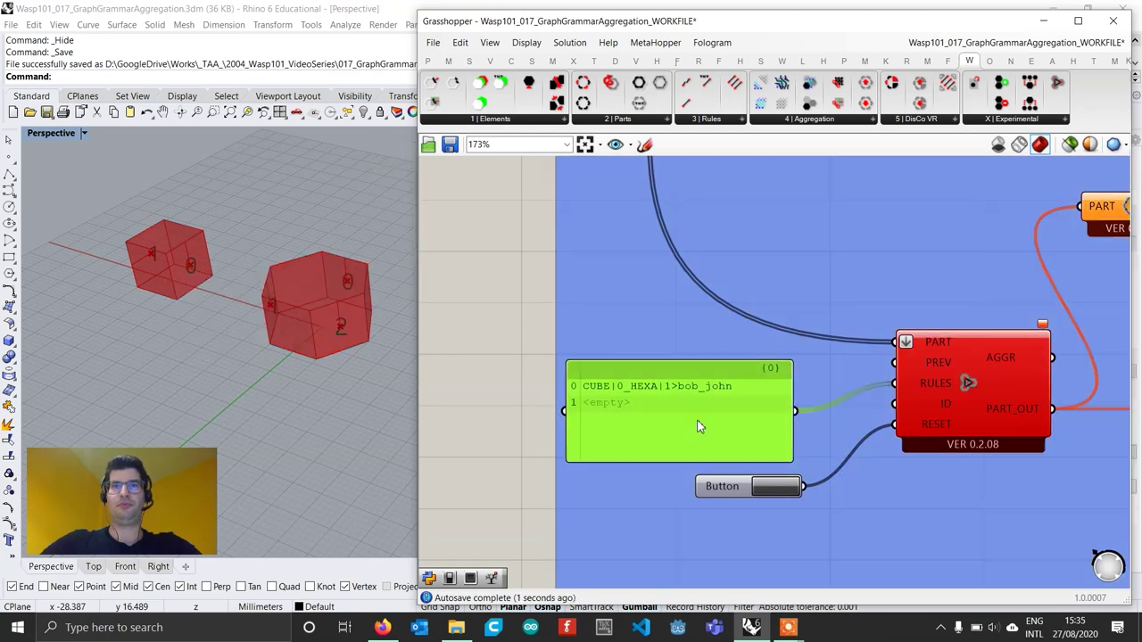
{"action": "double_click", "coordinate": [706, 410]}
{"action": "left_click", "coordinate": [837, 468]}
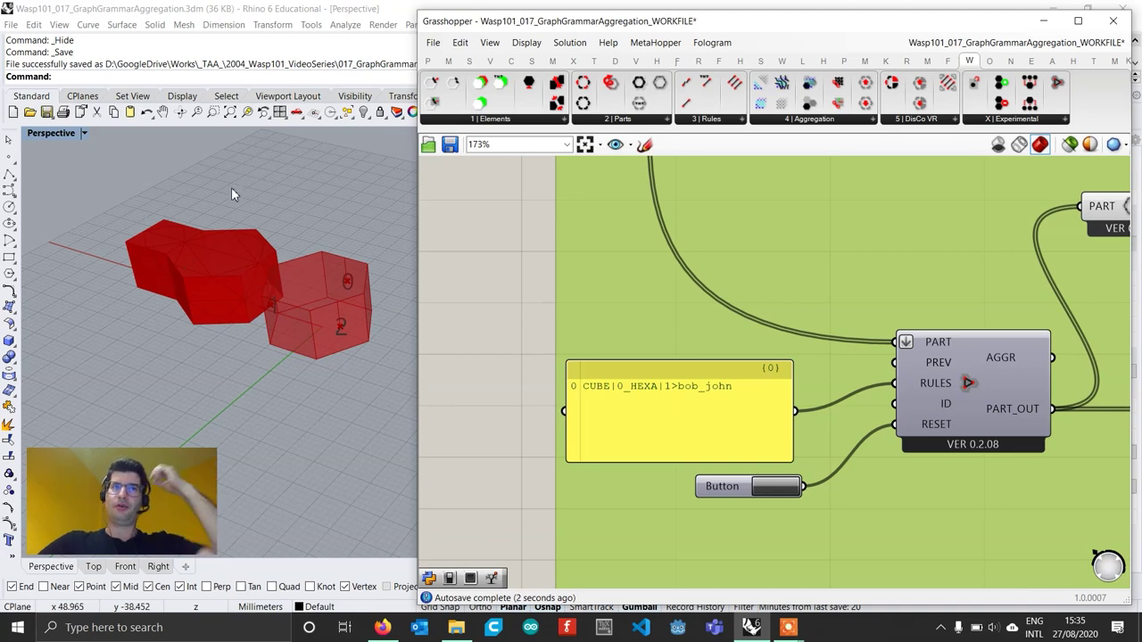
Add the second rule bob|1_HEXA|0>bob_mike to the copied group's rules panel.
{"action": "double_click", "coordinate": [727, 439]}
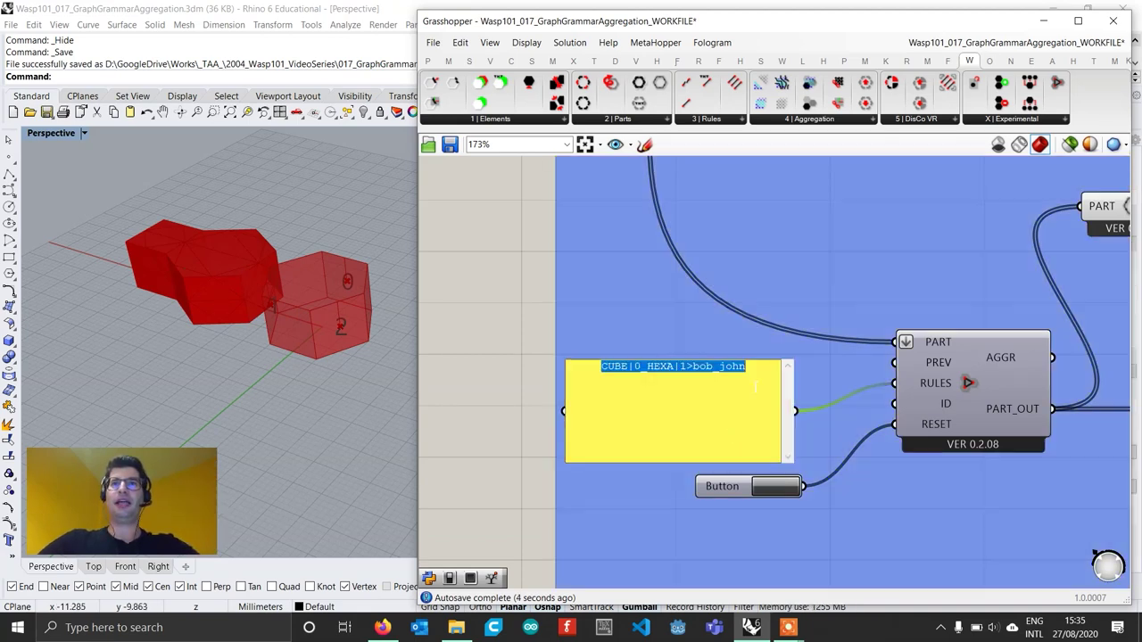
{"action": "key", "text": "End"}
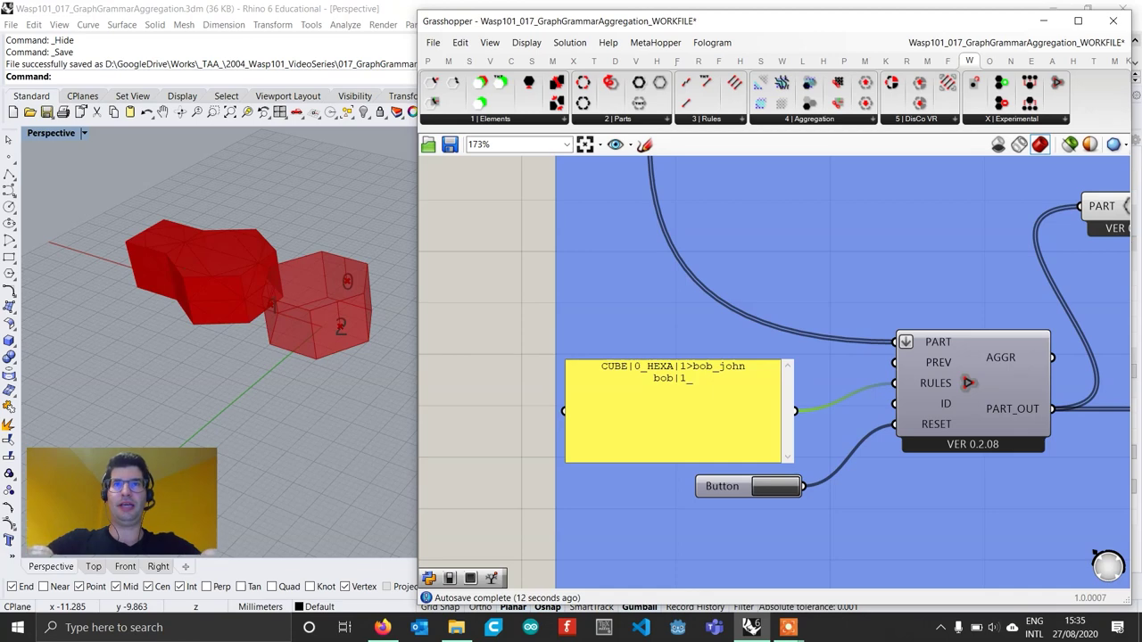
{"action": "type", "text": "A"}
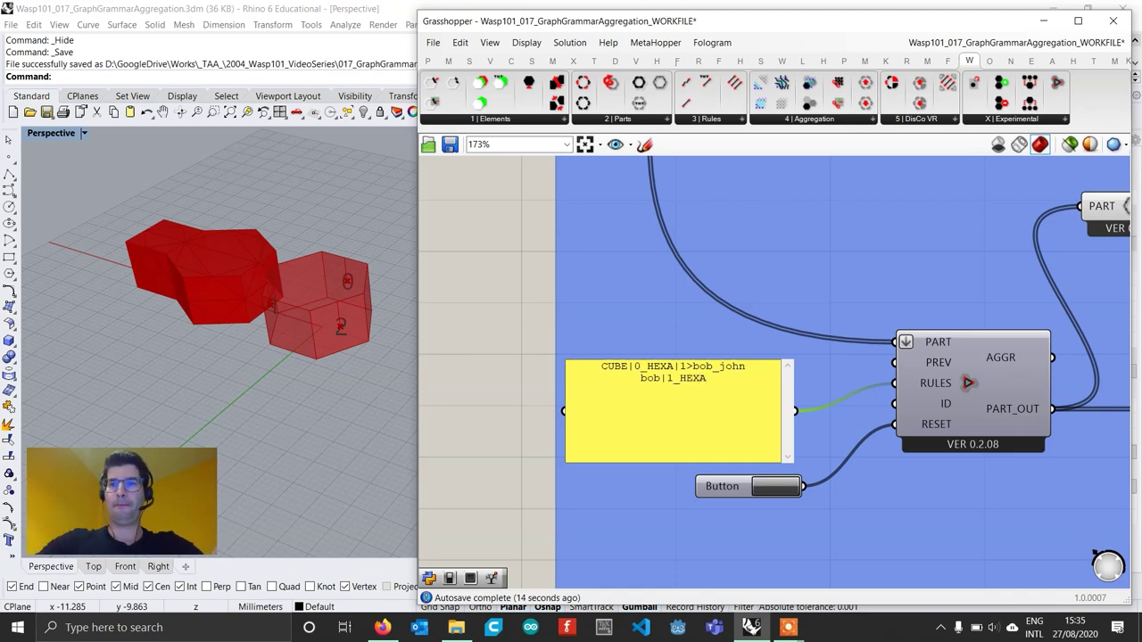
{"action": "type", "text": "|0"}
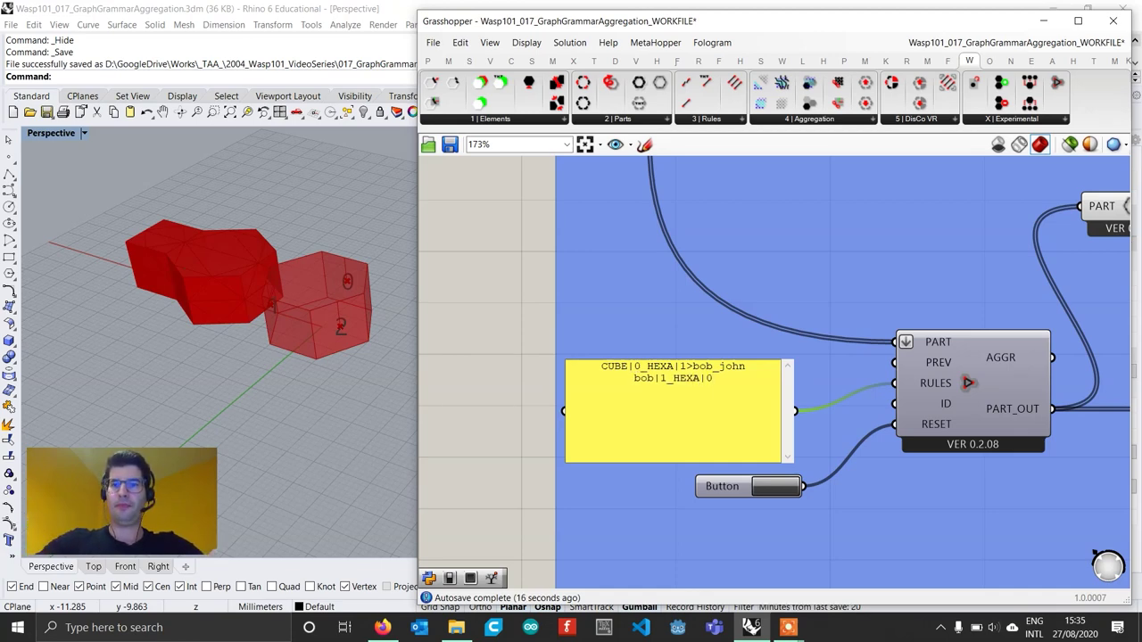
{"action": "type", "text": ">b"}
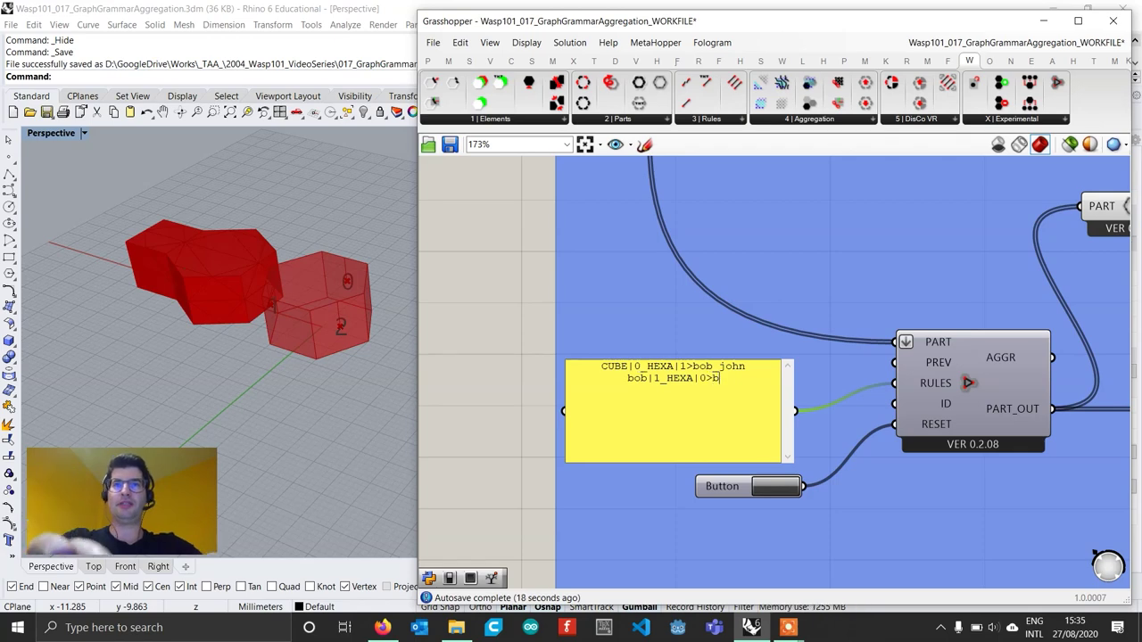
{"action": "type", "text": "ob"}
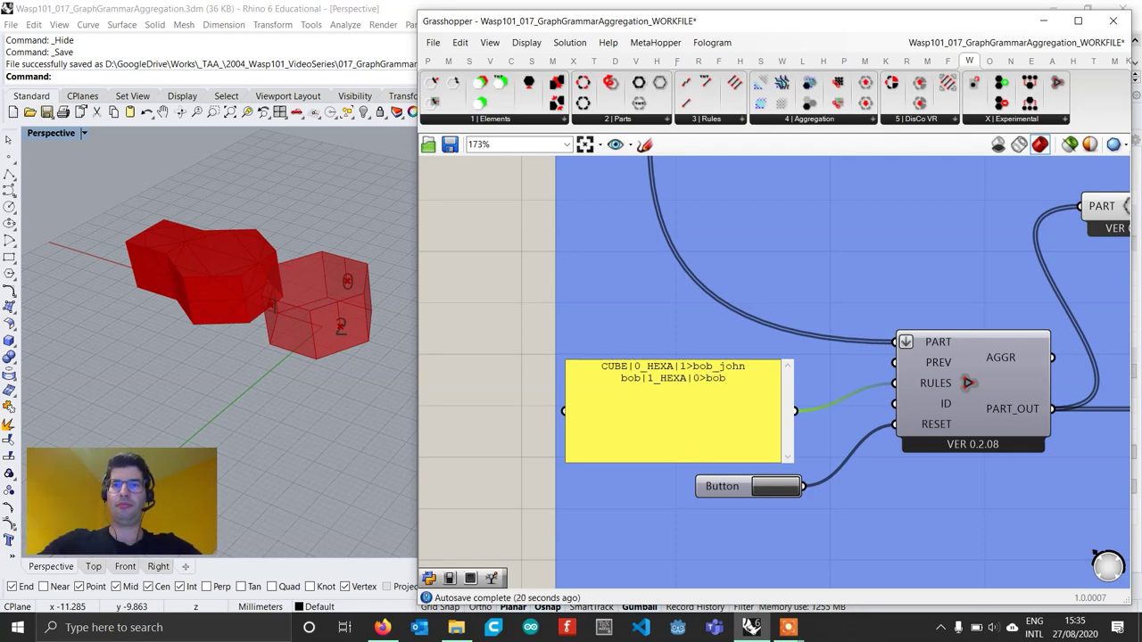
{"action": "type", "text": "_mike"}
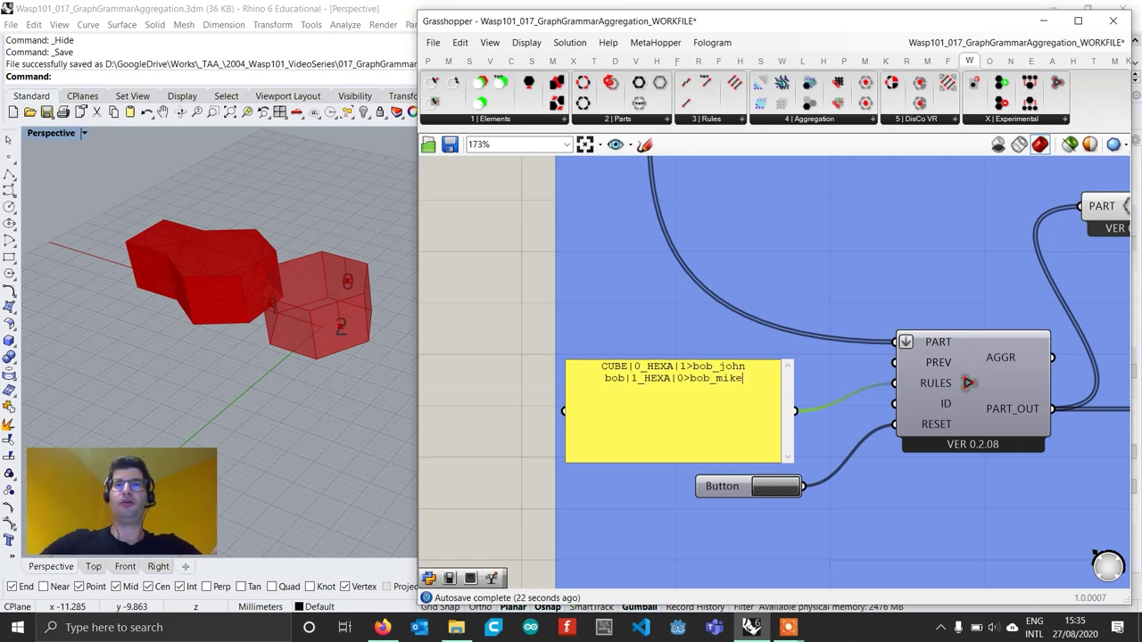
{"action": "left_click", "coordinate": [432, 401]}
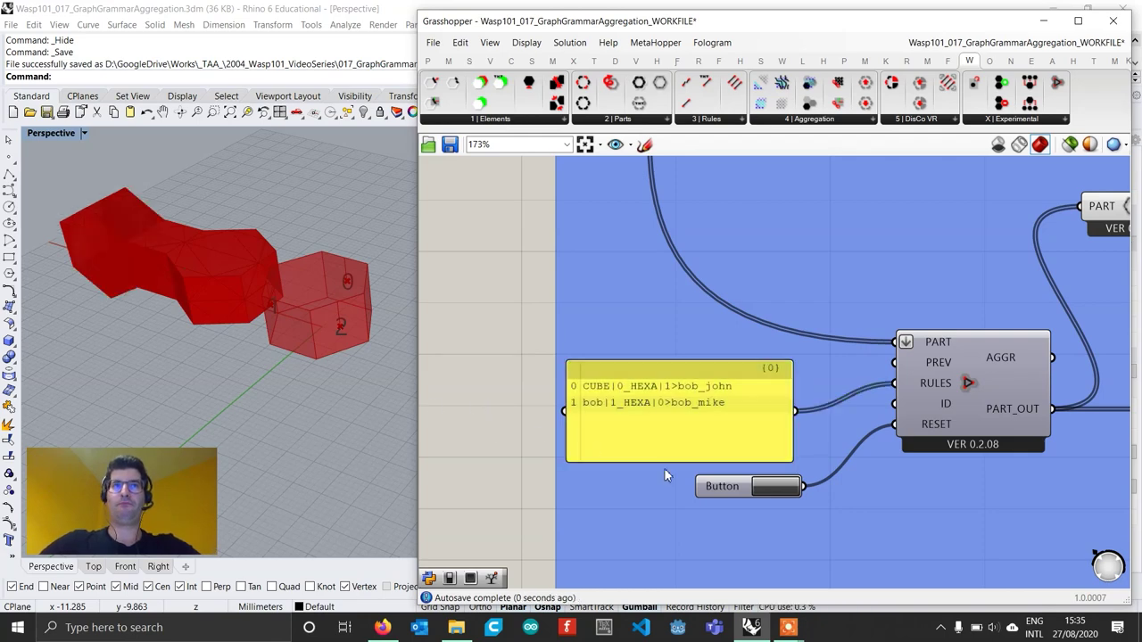
Reset the graph-grammar aggregation in the copied group and inspect the resulting part shape in the perspective view.
{"action": "left_click", "coordinate": [774, 492]}
{"action": "right_click_drag", "start_coordinate": [226, 369], "coordinate": [220, 276]}
{"action": "scroll", "coordinate": [223, 278], "scroll_direction": "down", "scroll_amount": 5}
{"action": "scroll", "coordinate": [235, 286], "scroll_direction": "up", "scroll_amount": 3}
{"action": "right_click_drag", "start_coordinate": [896, 382], "coordinate": [804, 396]}
{"action": "left_click", "coordinate": [1075, 220]}
{"action": "right_click_drag", "start_coordinate": [195, 349], "coordinate": [239, 279]}
{"action": "left_click", "coordinate": [793, 253]}
{"action": "scroll", "coordinate": [793, 254], "scroll_direction": "down", "scroll_amount": 2}
{"action": "scroll", "coordinate": [239, 279], "scroll_direction": "up", "scroll_amount": 5}
{"action": "scroll", "coordinate": [461, 298], "scroll_direction": "down", "scroll_amount": 2}
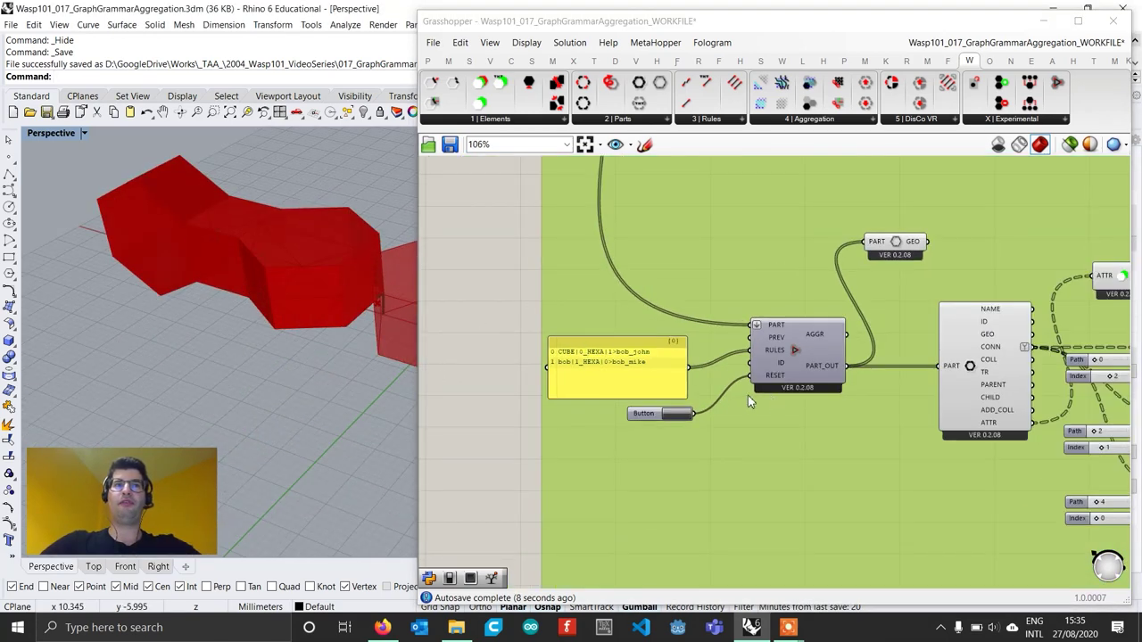
Preview the connection planes picked in the copied group and set the third Tree Item's path to 2.
{"action": "right_click_drag", "start_coordinate": [852, 401], "coordinate": [687, 388]}
{"action": "right_click_drag", "start_coordinate": [873, 435], "coordinate": [761, 405]}
{"action": "scroll", "coordinate": [834, 457], "scroll_direction": "up", "scroll_amount": 3}
{"action": "scroll", "coordinate": [834, 453], "scroll_direction": "down", "scroll_amount": 2}
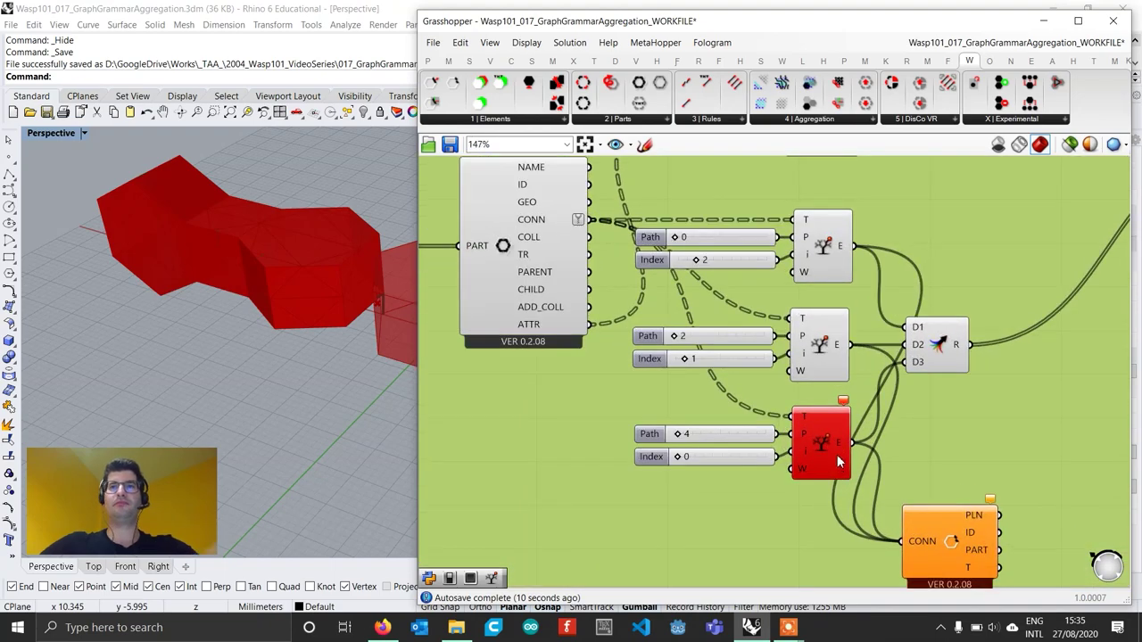
{"action": "left_click", "coordinate": [832, 454]}
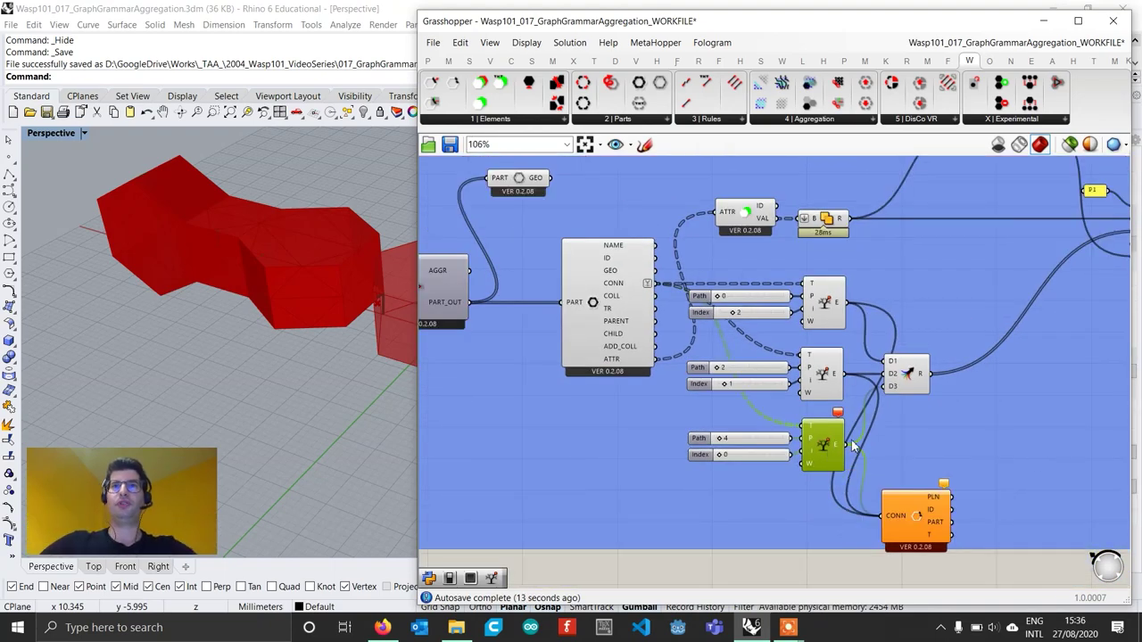
{"action": "scroll", "coordinate": [794, 457], "scroll_direction": "up", "scroll_amount": 2}
{"action": "right_click_drag", "start_coordinate": [895, 476], "coordinate": [839, 469]}
{"action": "scroll", "coordinate": [839, 468], "scroll_direction": "down", "scroll_amount": 2}
{"action": "left_click", "coordinate": [901, 520]}
{"action": "scroll", "coordinate": [676, 434], "scroll_direction": "up", "scroll_amount": 3}
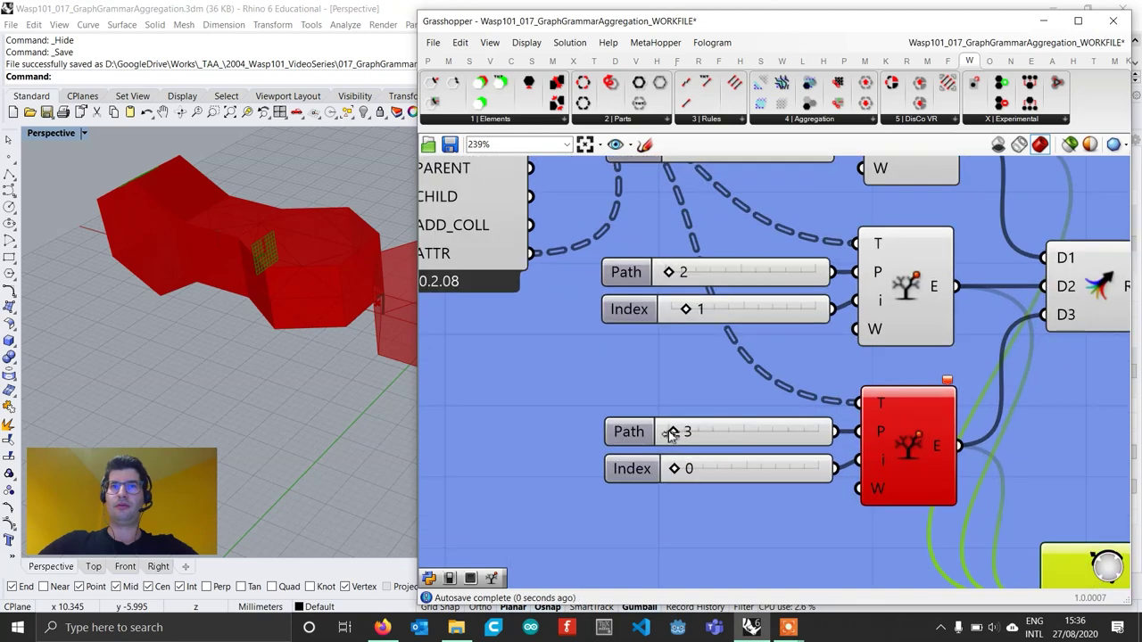
{"action": "left_click_drag", "start_coordinate": [671, 432], "coordinate": [670, 434]}
{"action": "scroll", "coordinate": [762, 436], "scroll_direction": "down", "scroll_amount": 3}
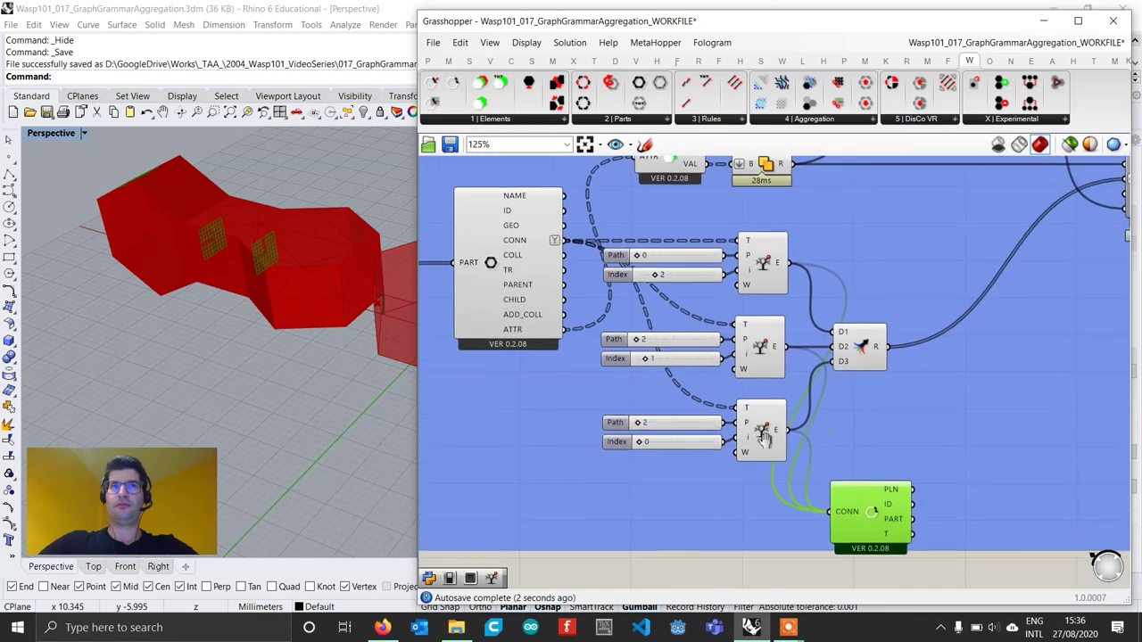
{"action": "scroll", "coordinate": [763, 435], "scroll_direction": "down", "scroll_amount": 1}
{"action": "scroll", "coordinate": [720, 332], "scroll_direction": "up", "scroll_amount": 1}
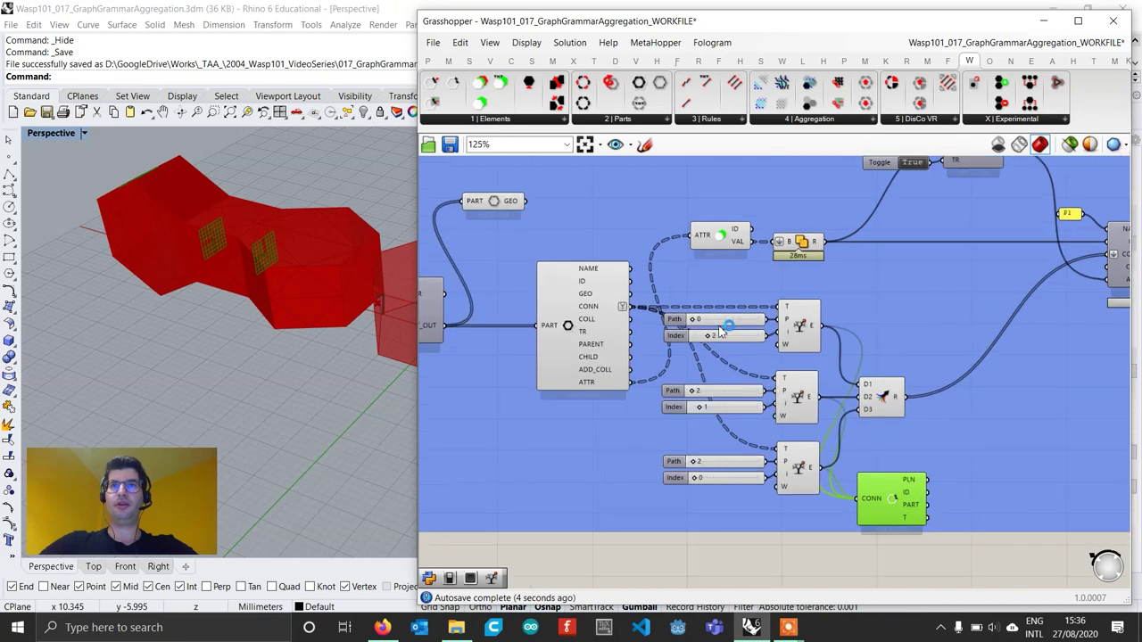
Set the first Tree Item's path to 1 and its index to 0 to pick another connection.
{"action": "scroll", "coordinate": [721, 332], "scroll_direction": "up", "scroll_amount": 1}
{"action": "scroll", "coordinate": [711, 350], "scroll_direction": "up", "scroll_amount": 1}
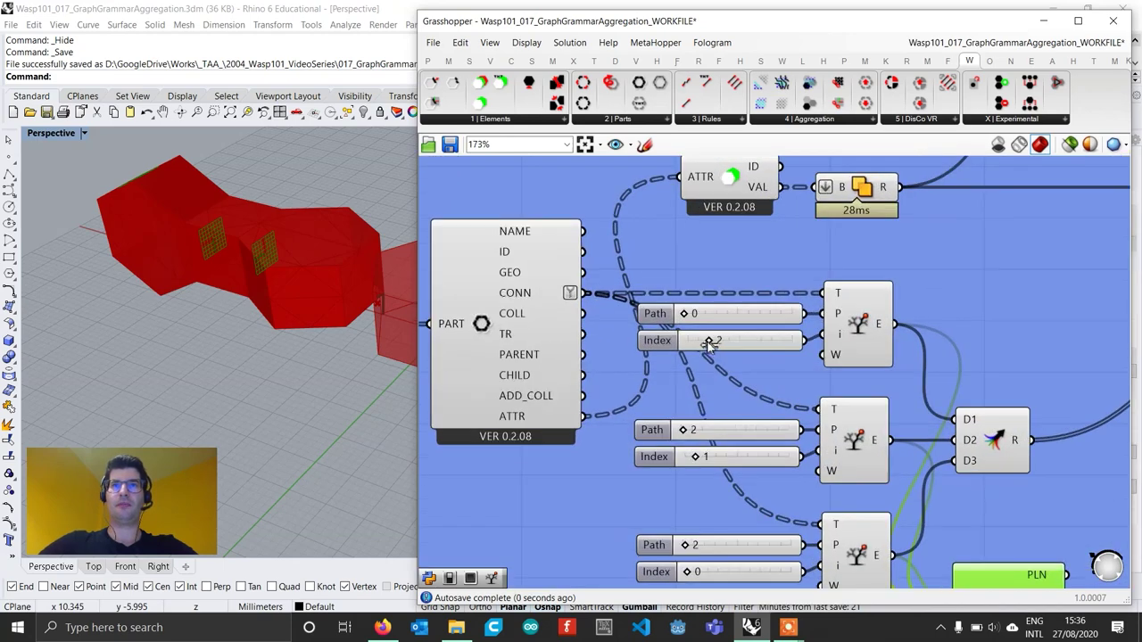
{"action": "left_click_drag", "start_coordinate": [709, 346], "coordinate": [687, 320]}
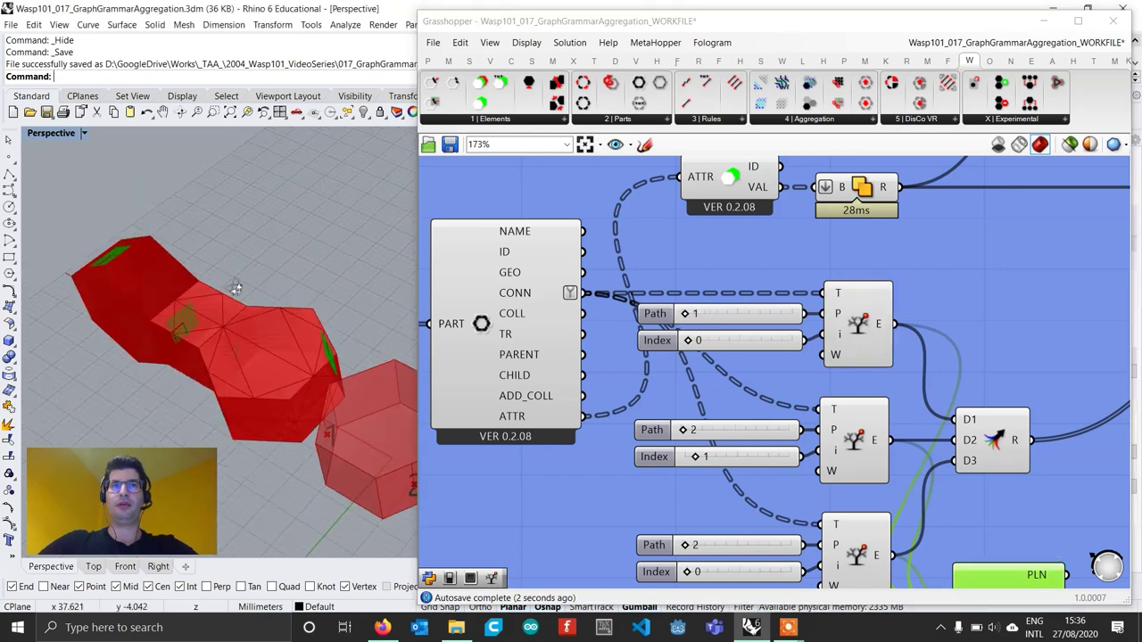
Set the third Tree Item's index to 2 and check the three chosen connection planes in the perspective view.
{"action": "right_click_drag", "start_coordinate": [857, 350], "coordinate": [845, 300]}
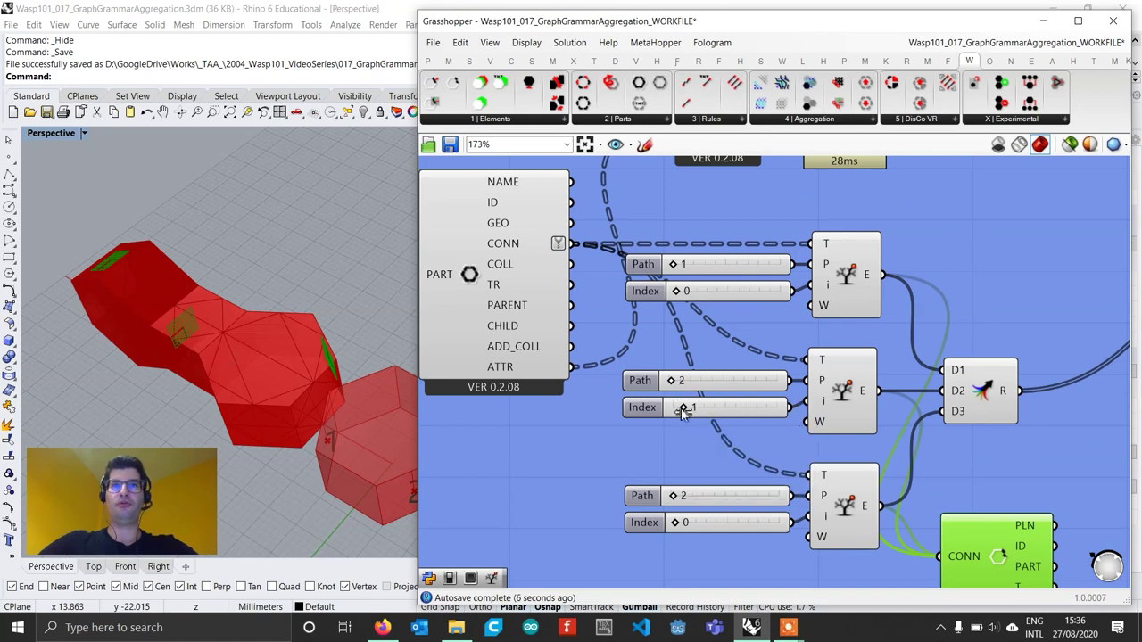
{"action": "right_click_drag", "start_coordinate": [710, 453], "coordinate": [714, 398]}
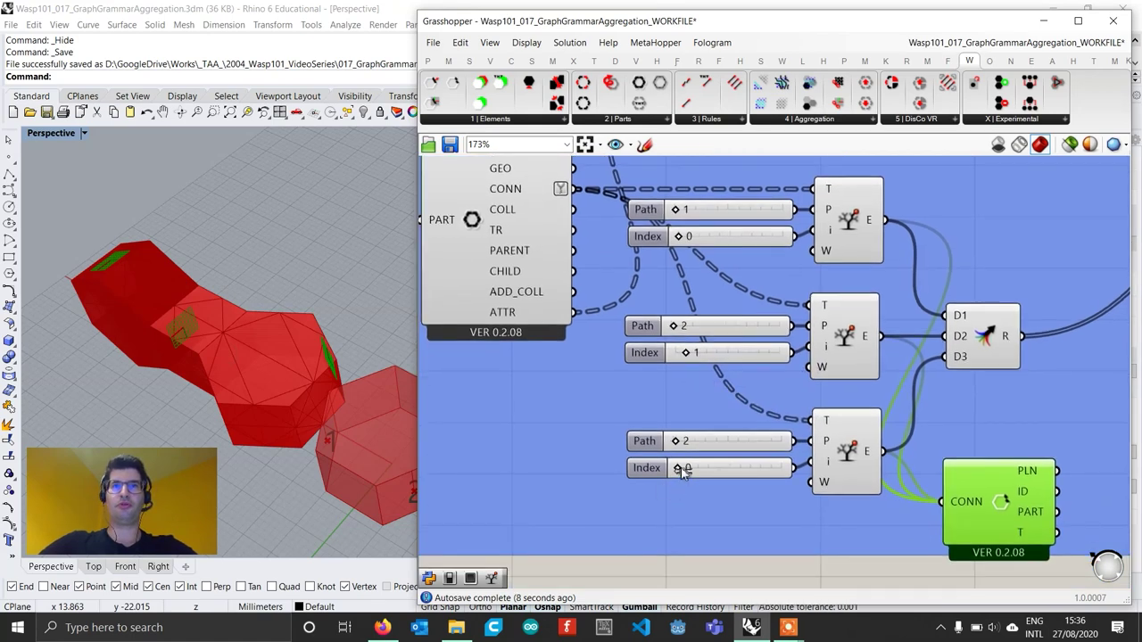
{"action": "left_click", "coordinate": [682, 471]}
{"action": "double_click", "coordinate": [689, 467]}
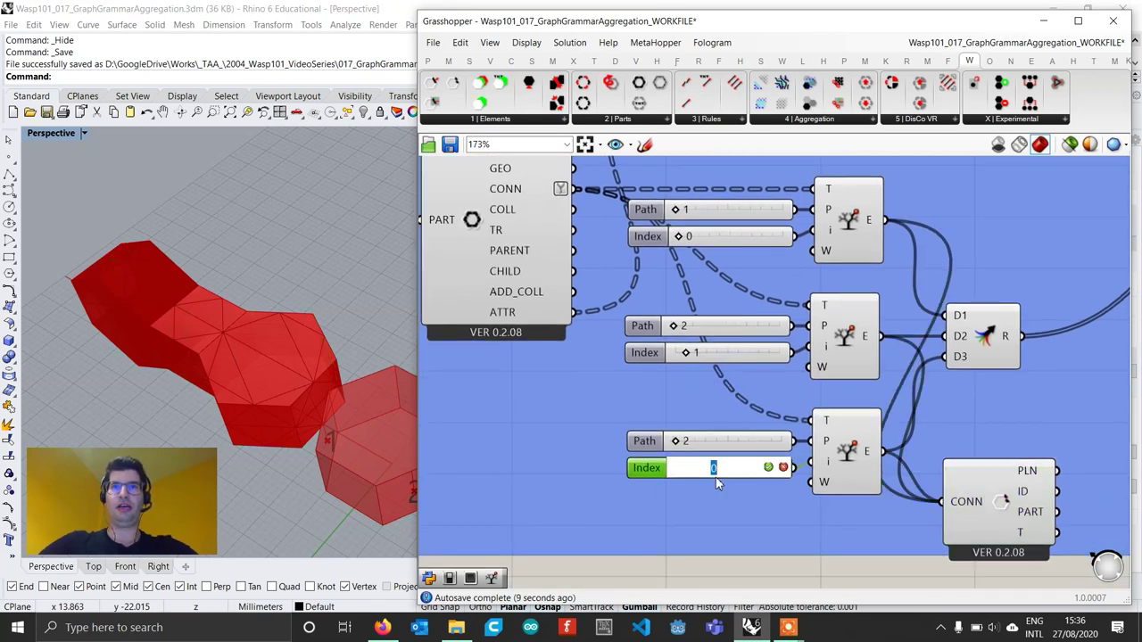
{"action": "left_click", "coordinate": [769, 466]}
{"action": "scroll", "coordinate": [699, 433], "scroll_direction": "down", "scroll_amount": 3}
{"action": "left_click", "coordinate": [879, 482]}
{"action": "right_click_drag", "start_coordinate": [259, 437], "coordinate": [286, 393]}
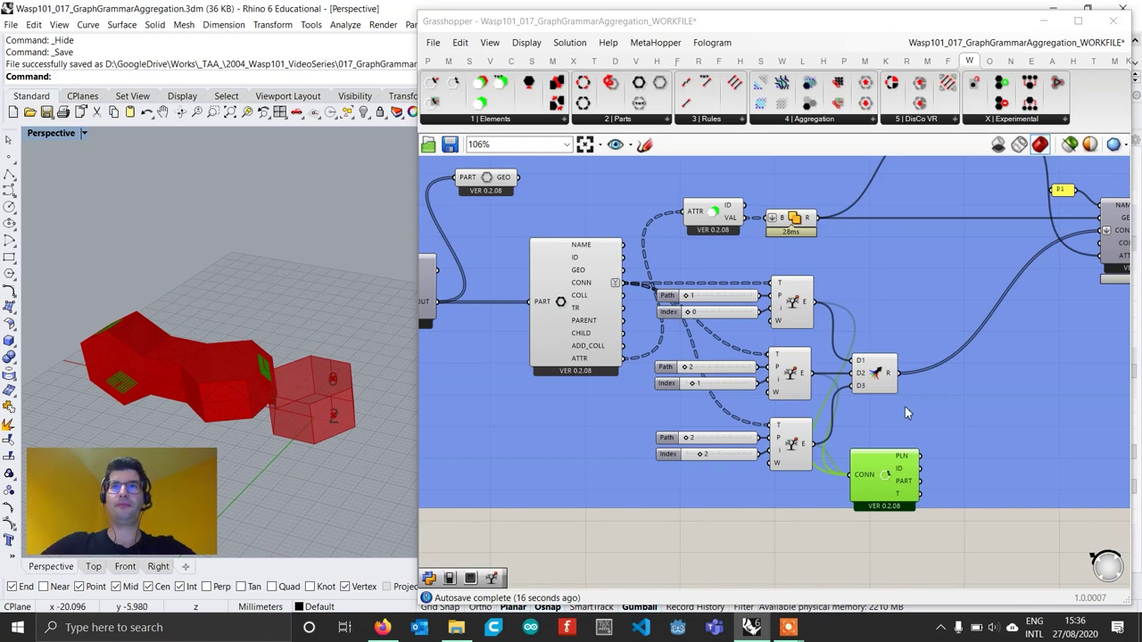
Change the part name panel in the copied group to P2.
{"action": "right_click_drag", "start_coordinate": [905, 406], "coordinate": [790, 428]}
{"action": "scroll", "coordinate": [791, 427], "scroll_direction": "down", "scroll_amount": 3}
{"action": "scroll", "coordinate": [931, 344], "scroll_direction": "up", "scroll_amount": 3}
{"action": "right_click_drag", "start_coordinate": [888, 360], "coordinate": [756, 463]}
{"action": "scroll", "coordinate": [752, 360], "scroll_direction": "up", "scroll_amount": 4}
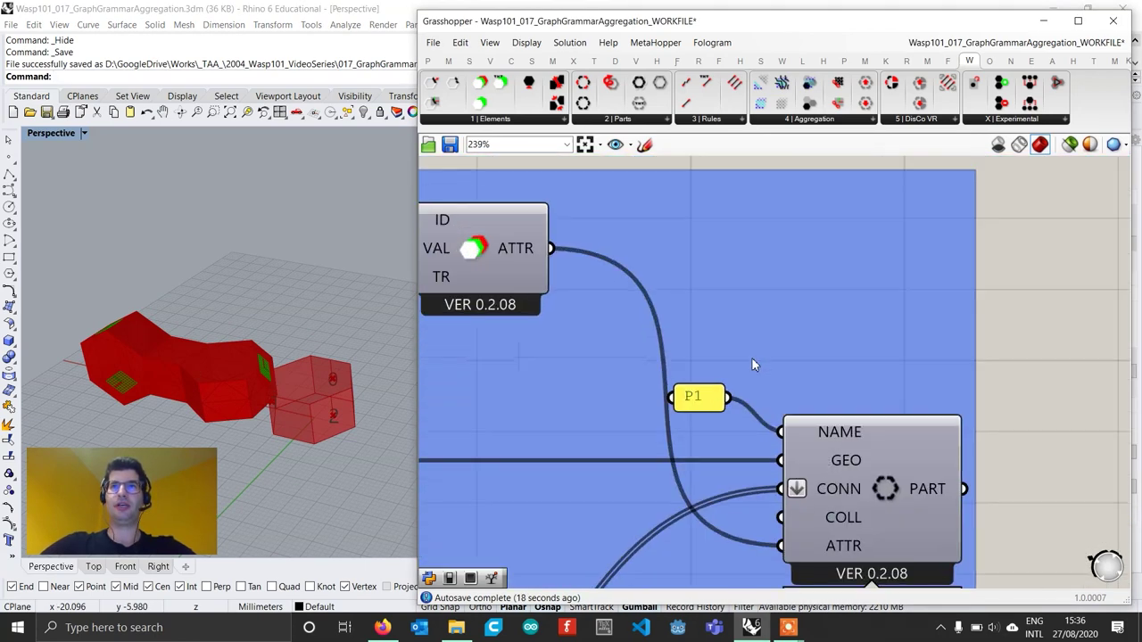
{"action": "double_click", "coordinate": [699, 397]}
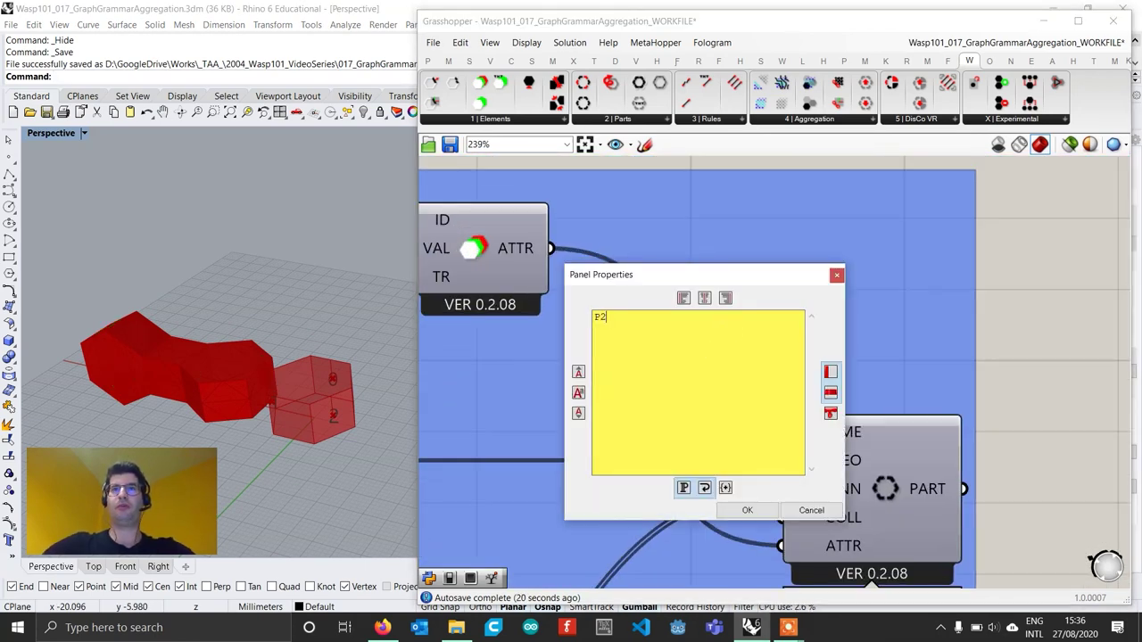
{"action": "left_click", "coordinate": [749, 510]}
Move the rules generator, aggregation and attribute components away from the groups to free space beside the two parts.
{"action": "scroll", "coordinate": [698, 438], "scroll_direction": "down", "scroll_amount": 6}
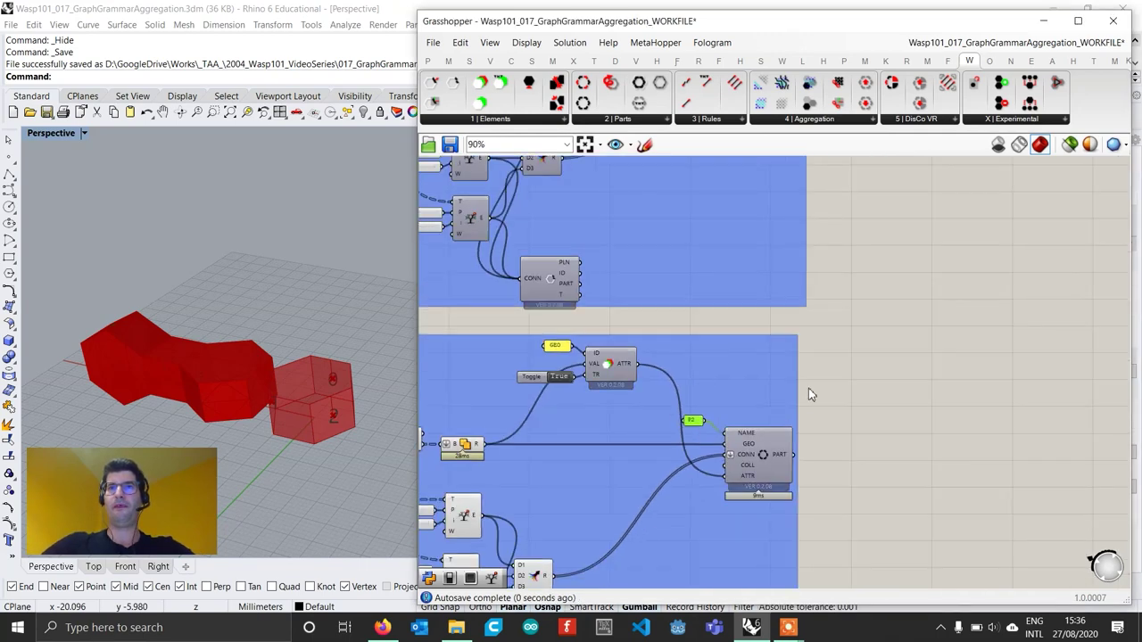
{"action": "scroll", "coordinate": [726, 390], "scroll_direction": "up", "scroll_amount": 2}
{"action": "right_click_drag", "start_coordinate": [742, 387], "coordinate": [711, 378]}
{"action": "scroll", "coordinate": [711, 379], "scroll_direction": "down", "scroll_amount": 2}
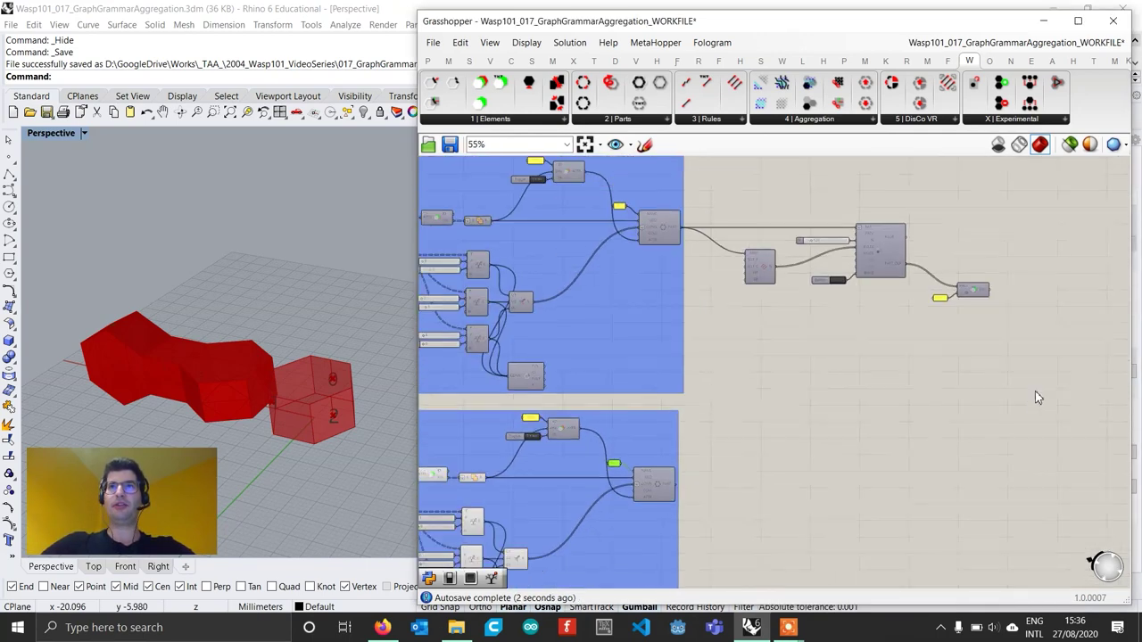
{"action": "left_click_drag", "start_coordinate": [1029, 378], "coordinate": [732, 214]}
{"action": "scroll", "coordinate": [752, 239], "scroll_direction": "up", "scroll_amount": 1}
{"action": "left_click_drag", "start_coordinate": [755, 266], "coordinate": [828, 416]}
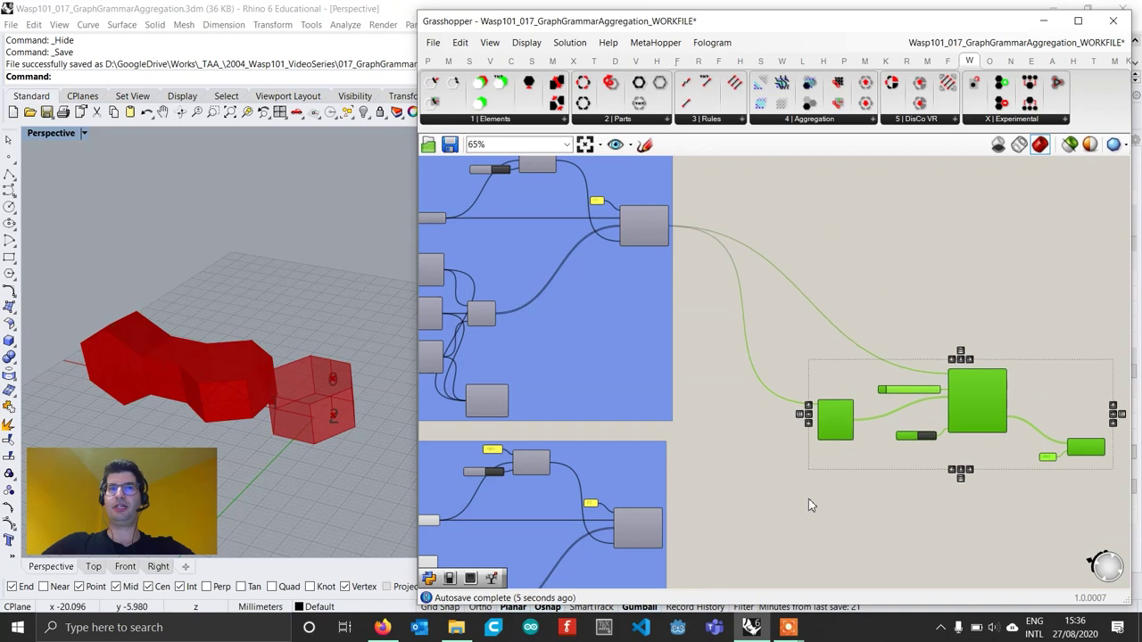
Add a Merge component and feed it the PART outputs of P1 and P2.
{"action": "mouse_move", "coordinate": [749, 430]}
{"action": "right_mouse_down"}
{"action": "mouse_move", "coordinate": [753, 389]}
{"action": "mouse_move", "coordinate": [753, 442]}
{"action": "right_mouse_up"}
{"action": "scroll", "coordinate": [753, 389], "scroll_direction": "up", "scroll_amount": 2}
{"action": "scroll", "coordinate": [783, 392], "scroll_direction": "down", "scroll_amount": 1}
{"action": "double_click", "coordinate": [730, 440]}
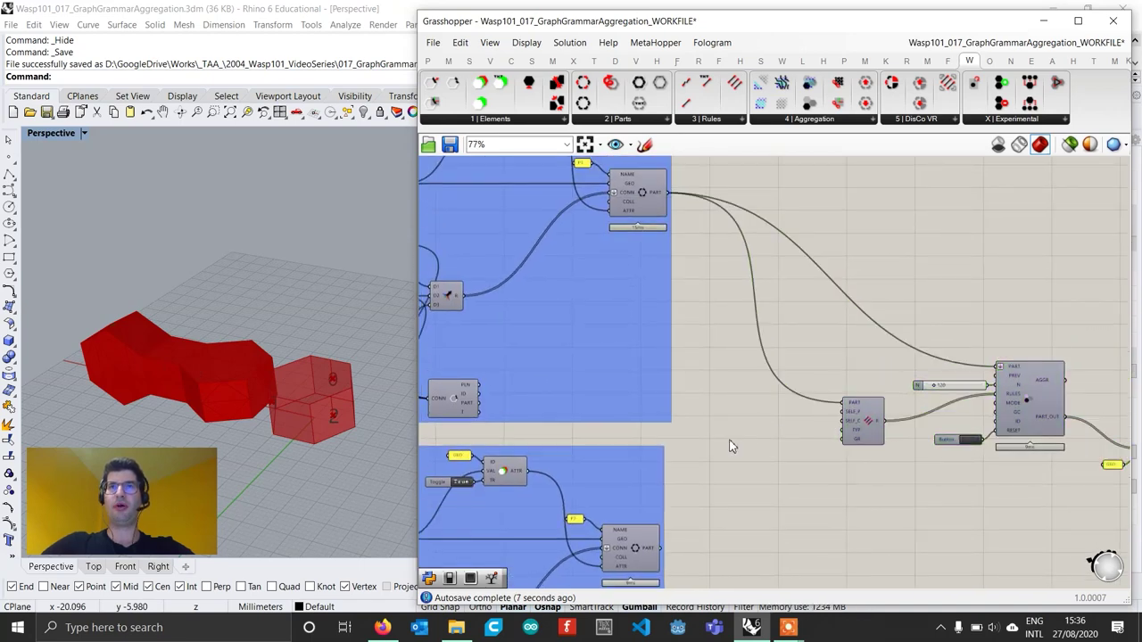
{"action": "type", "text": "merge"}
{"action": "key", "text": "Return"}
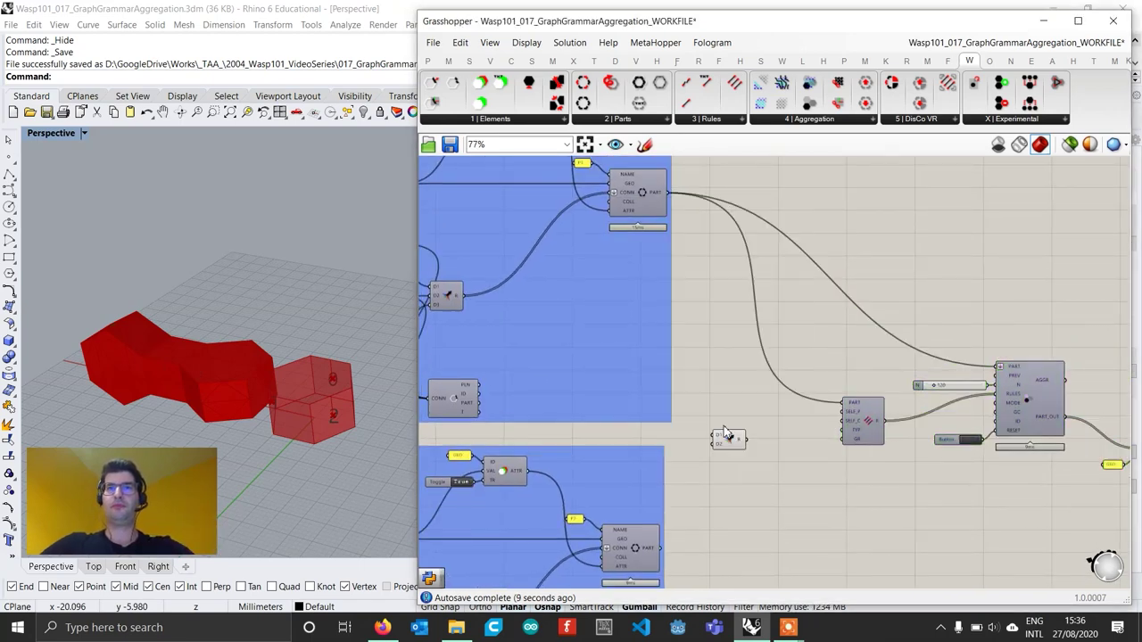
{"action": "left_click_drag", "start_coordinate": [675, 193], "coordinate": [713, 435]}
{"action": "scroll", "coordinate": [658, 547], "scroll_direction": "up", "scroll_amount": 4}
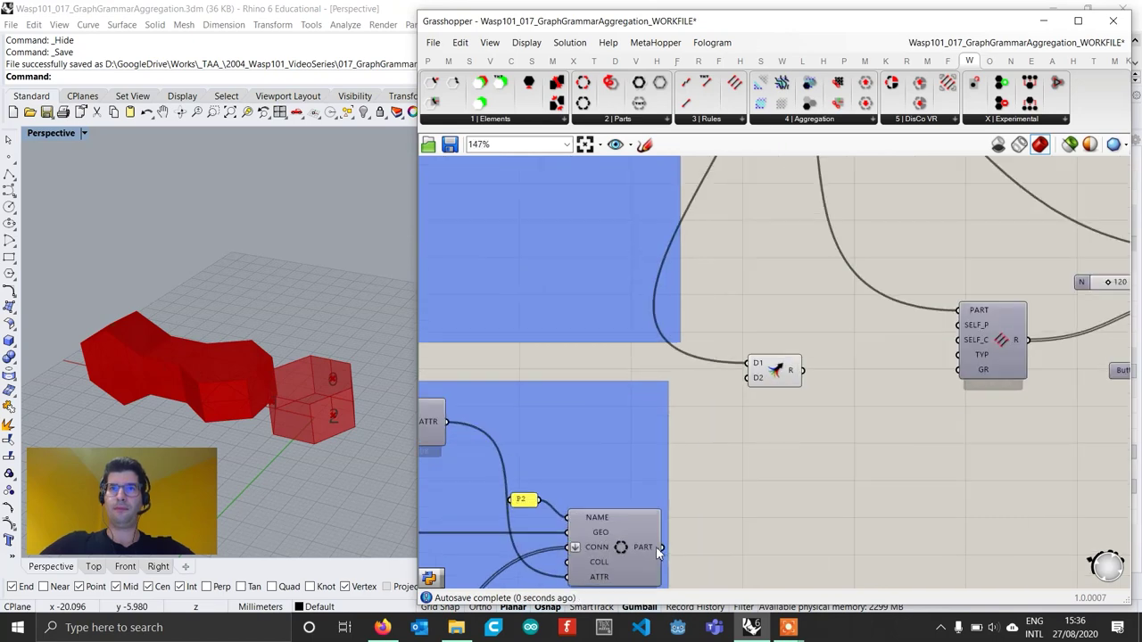
{"action": "left_click_drag", "start_coordinate": [662, 547], "coordinate": [766, 349]}
Connect the merged parts to the PART inputs of the aggregation and rules generator, and remove the Merge component's unused D3 input.
{"action": "scroll", "coordinate": [767, 353], "scroll_direction": "down", "scroll_amount": 3}
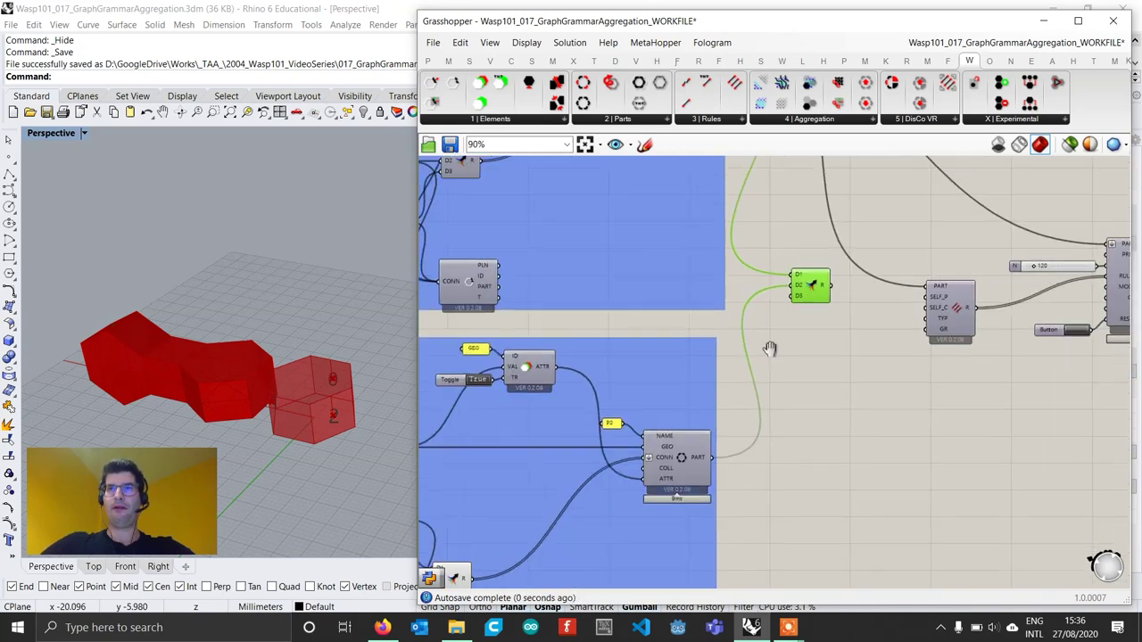
{"action": "left_click_drag", "start_coordinate": [752, 406], "coordinate": [1033, 364]}
{"action": "left_click_drag", "start_coordinate": [856, 419], "coordinate": [853, 414]}
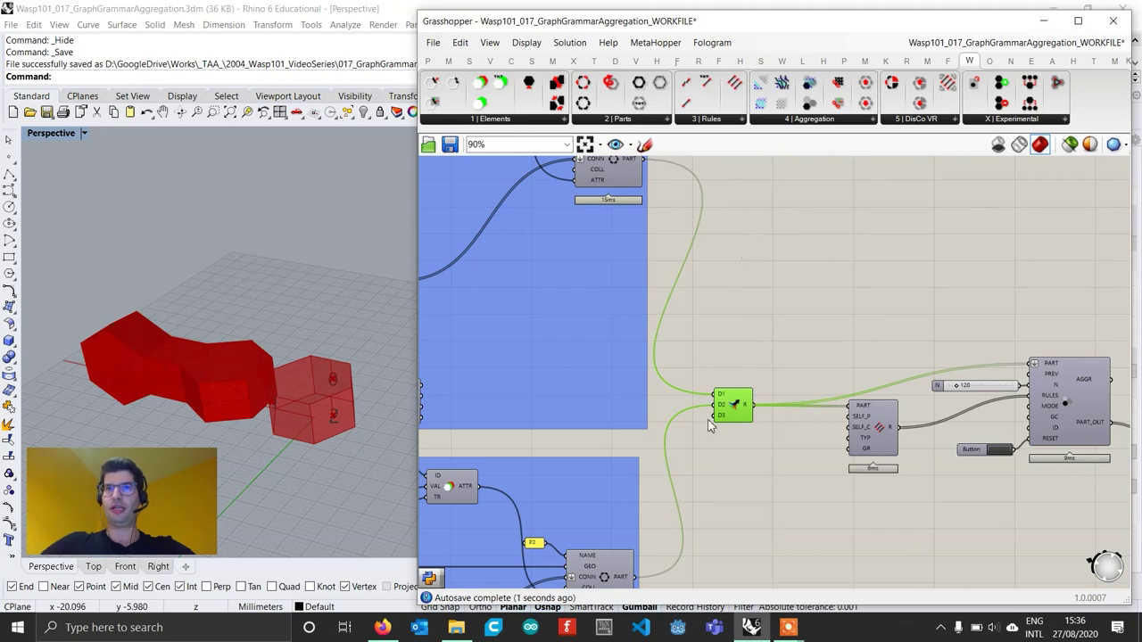
{"action": "scroll", "coordinate": [749, 410], "scroll_direction": "up", "scroll_amount": 6}
{"action": "scroll", "coordinate": [770, 413], "scroll_direction": "down", "scroll_amount": 5}
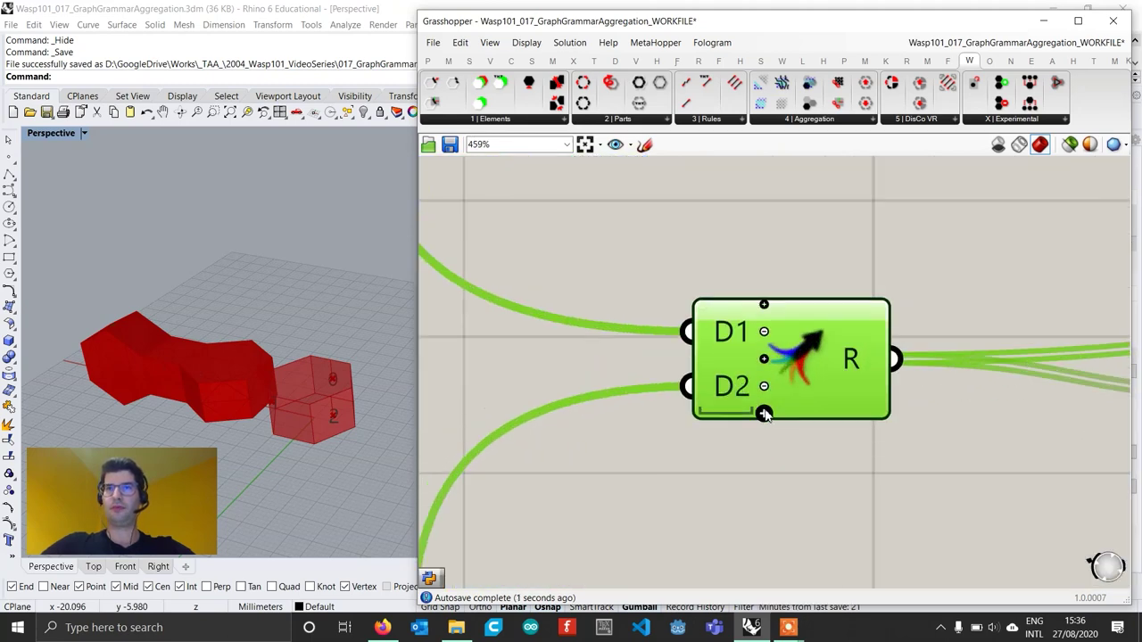
{"action": "left_click", "coordinate": [927, 474]}
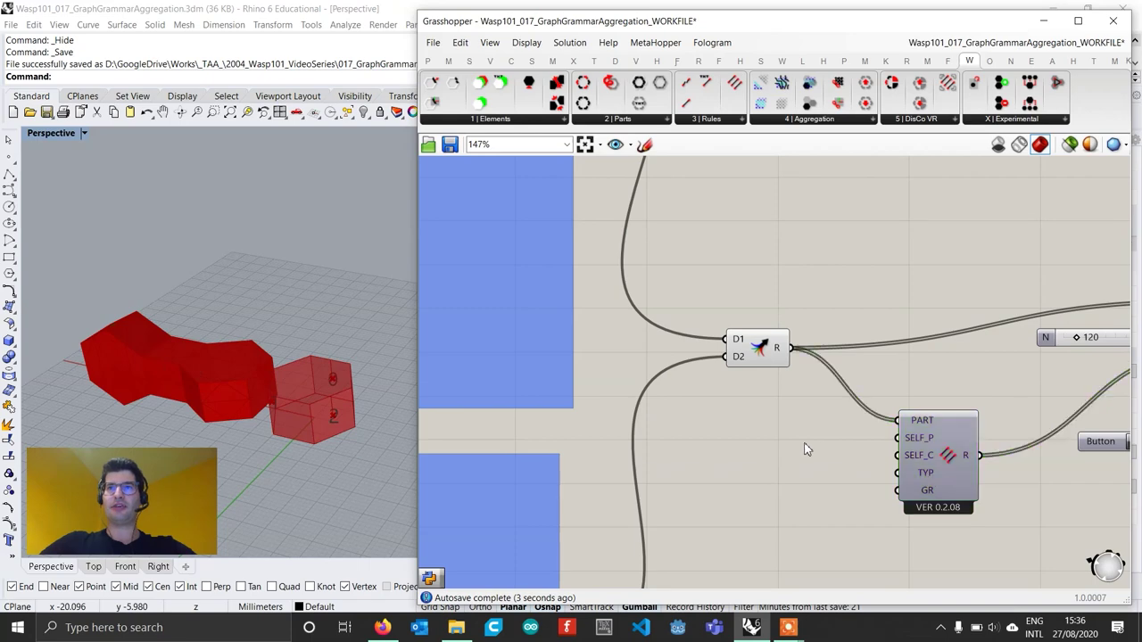
Add a Boolean Toggle set to False and connect it to the rules generator's SELF_P input.
{"action": "double_click", "coordinate": [849, 457]}
{"action": "type", "text": "toggle"}
{"action": "key", "text": "Return"}
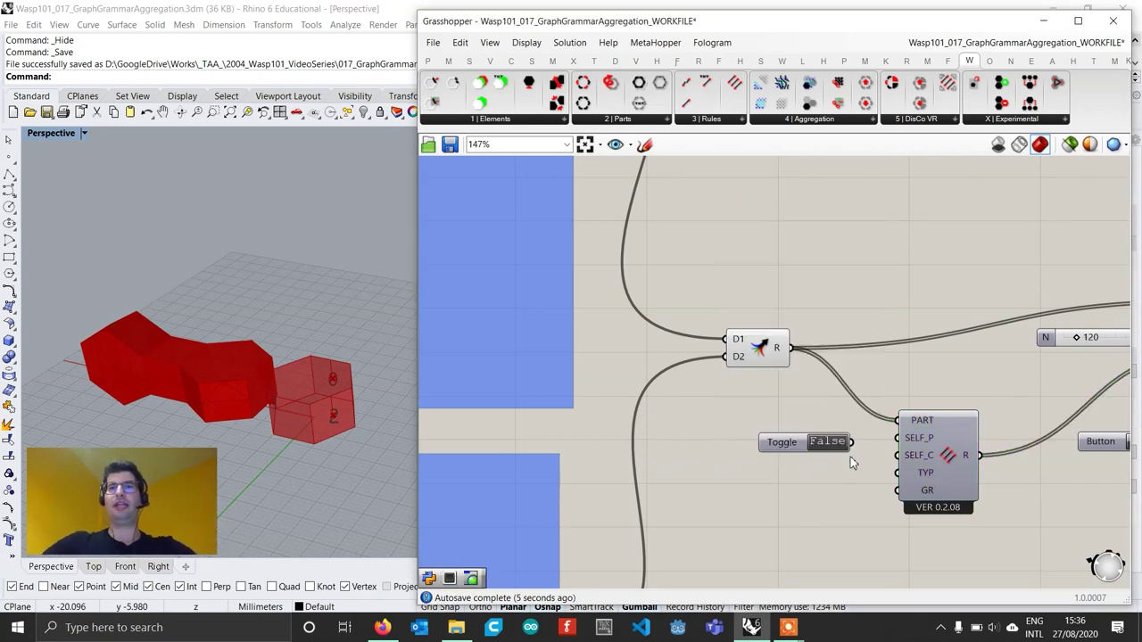
{"action": "left_click_drag", "start_coordinate": [850, 442], "coordinate": [897, 438]}
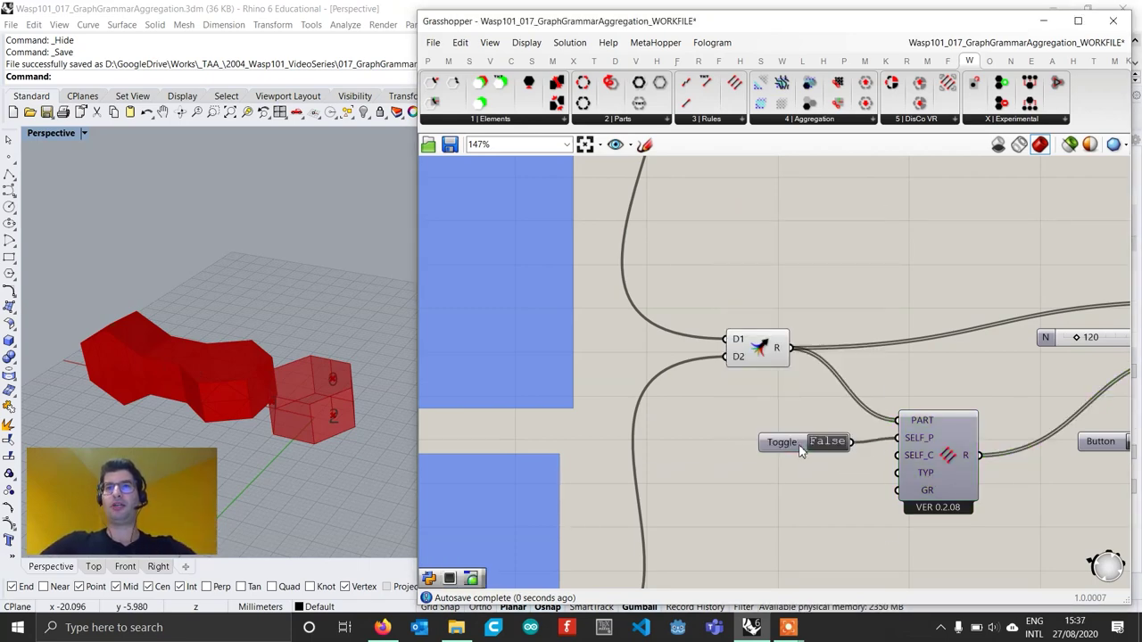
{"action": "mouse_move", "coordinate": [799, 444]}
{"action": "left_mouse_down"}
{"action": "mouse_move", "coordinate": [812, 442]}
{"action": "mouse_move", "coordinate": [799, 438]}
{"action": "left_mouse_up"}
{"action": "scroll", "coordinate": [809, 439], "scroll_direction": "down", "scroll_amount": 4}
{"action": "right_click_drag", "start_coordinate": [984, 483], "coordinate": [765, 464]}
{"action": "scroll", "coordinate": [785, 442], "scroll_direction": "up", "scroll_amount": 3}
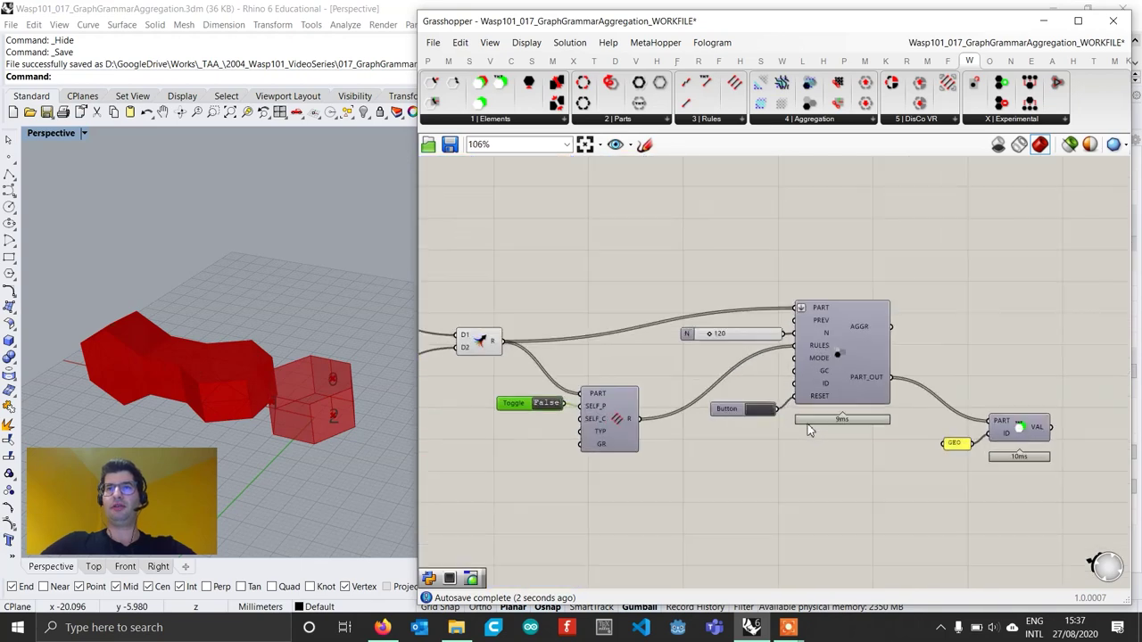
Turn on the preview of the aggregation's attribute component and view the whole aggregation in the perspective view.
{"action": "right_click", "coordinate": [1068, 431]}
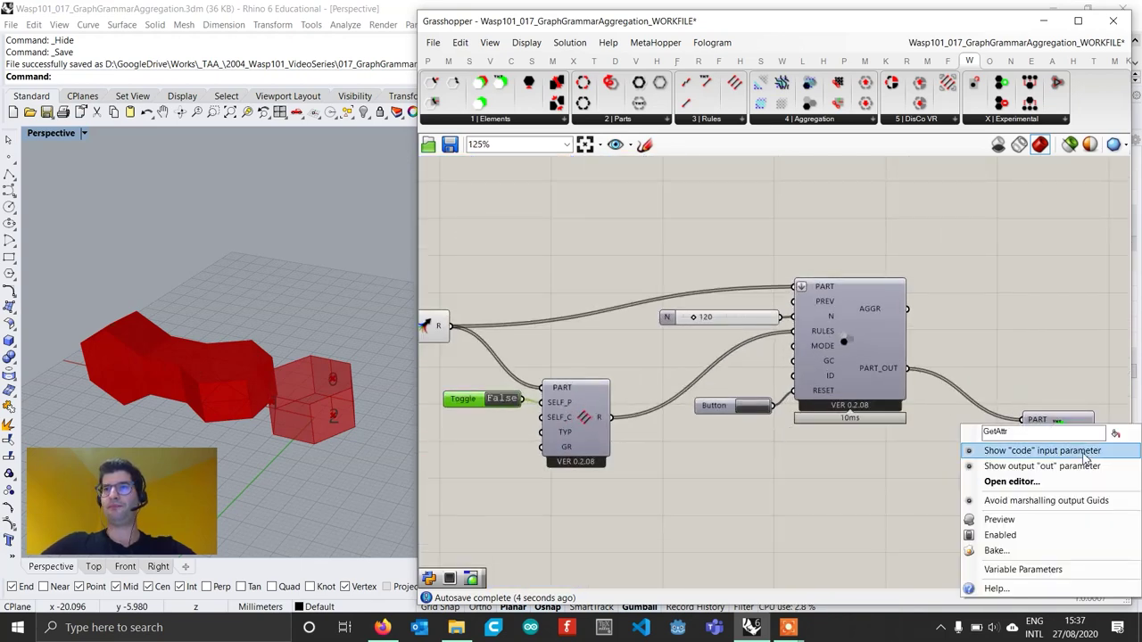
{"action": "left_click", "coordinate": [995, 518]}
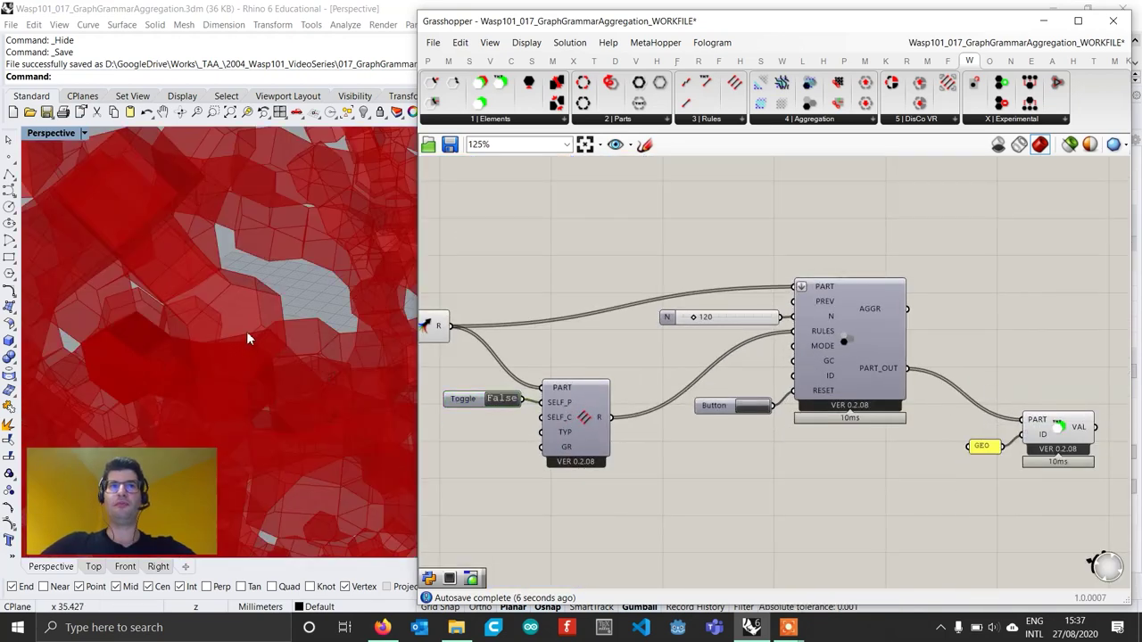
{"action": "scroll", "coordinate": [265, 267], "scroll_direction": "down", "scroll_amount": 10}
{"action": "right_click_drag", "start_coordinate": [264, 270], "coordinate": [334, 375]}
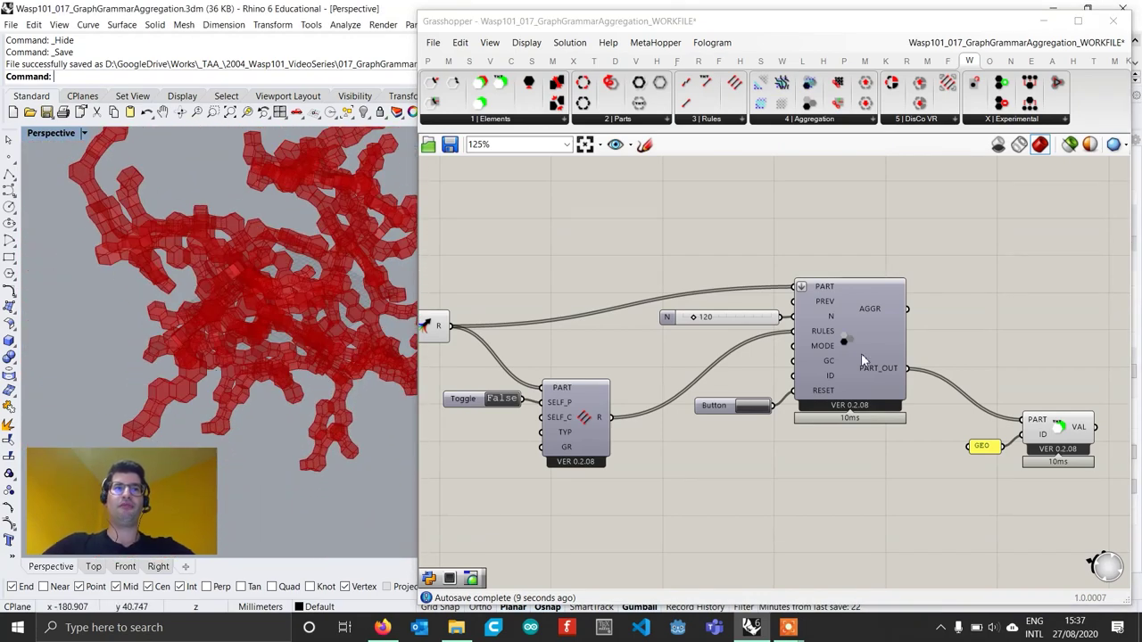
Move the attribute component and its GEO panel farther from the aggregation component to make room between them.
{"action": "right_click_drag", "start_coordinate": [1008, 406], "coordinate": [761, 392]}
{"action": "scroll", "coordinate": [935, 491], "scroll_direction": "up", "scroll_amount": 1}
{"action": "left_click_drag", "start_coordinate": [893, 490], "coordinate": [647, 368]}
{"action": "left_click_drag", "start_coordinate": [779, 408], "coordinate": [1001, 367]}
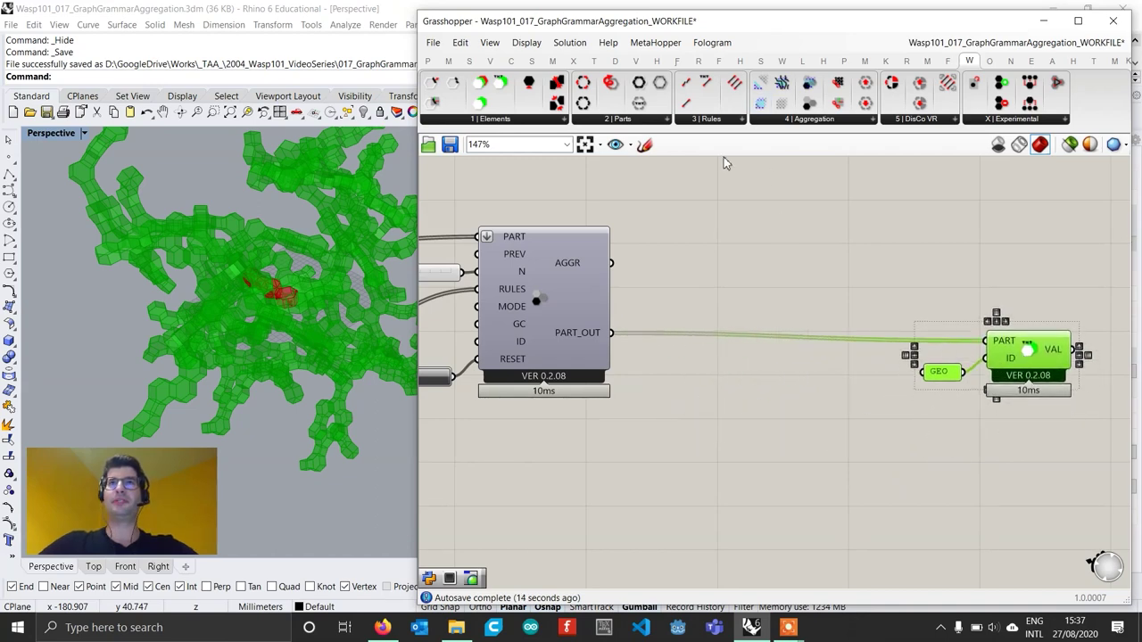
{"action": "left_click", "coordinate": [632, 116]}
{"action": "left_click", "coordinate": [638, 258]}
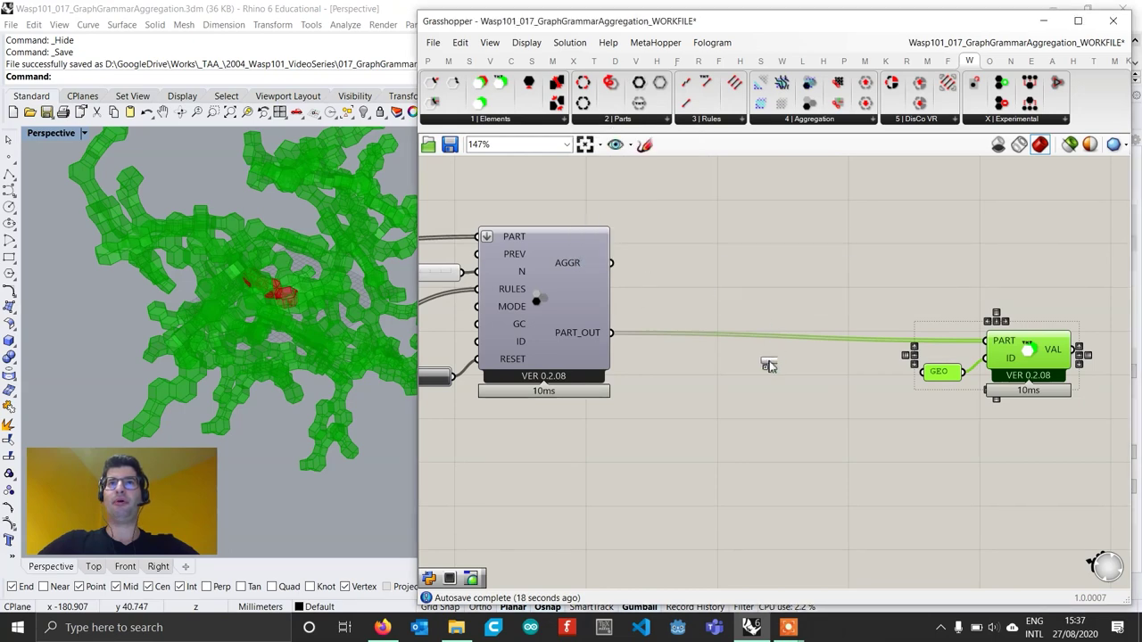
{"action": "left_click", "coordinate": [769, 365]}
{"action": "scroll", "coordinate": [769, 364], "scroll_direction": "up", "scroll_amount": 1}
{"action": "left_click", "coordinate": [769, 368]}
{"action": "key", "text": "Delete"}
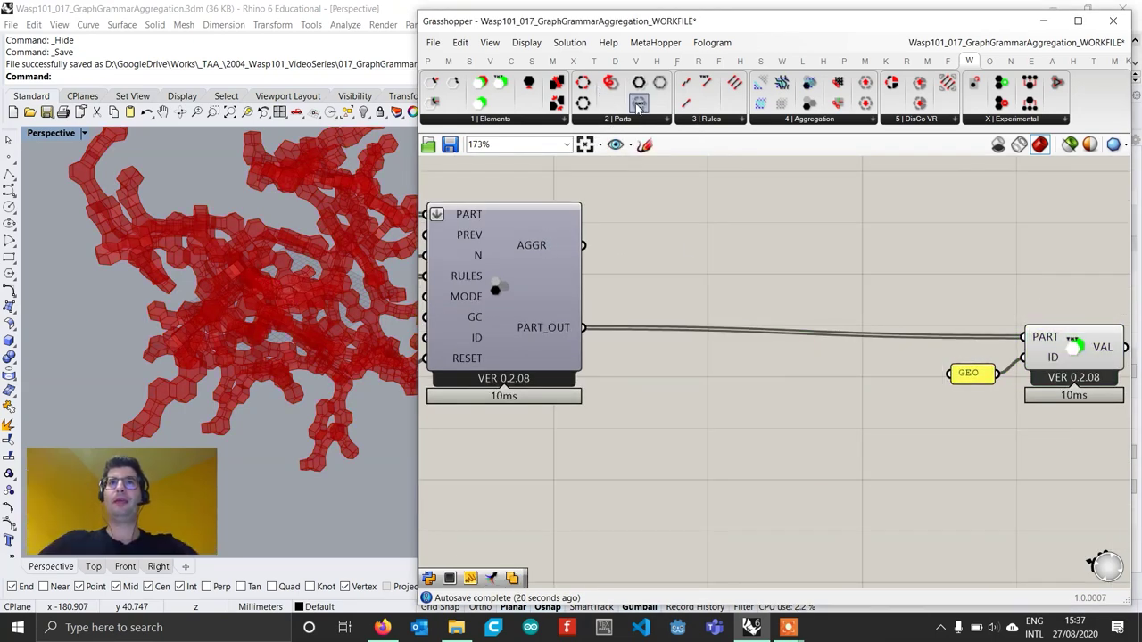
Add the Wasp component that filters parts by name, feed it the aggregation's PART_OUT, and connect a P1 panel to its NAME input.
{"action": "left_click_drag", "start_coordinate": [637, 105], "coordinate": [783, 378]}
{"action": "left_click", "coordinate": [782, 379]}
{"action": "left_click_drag", "start_coordinate": [580, 328], "coordinate": [732, 356]}
{"action": "double_click", "coordinate": [641, 411]}
{"action": "type", "text": "\"P"}
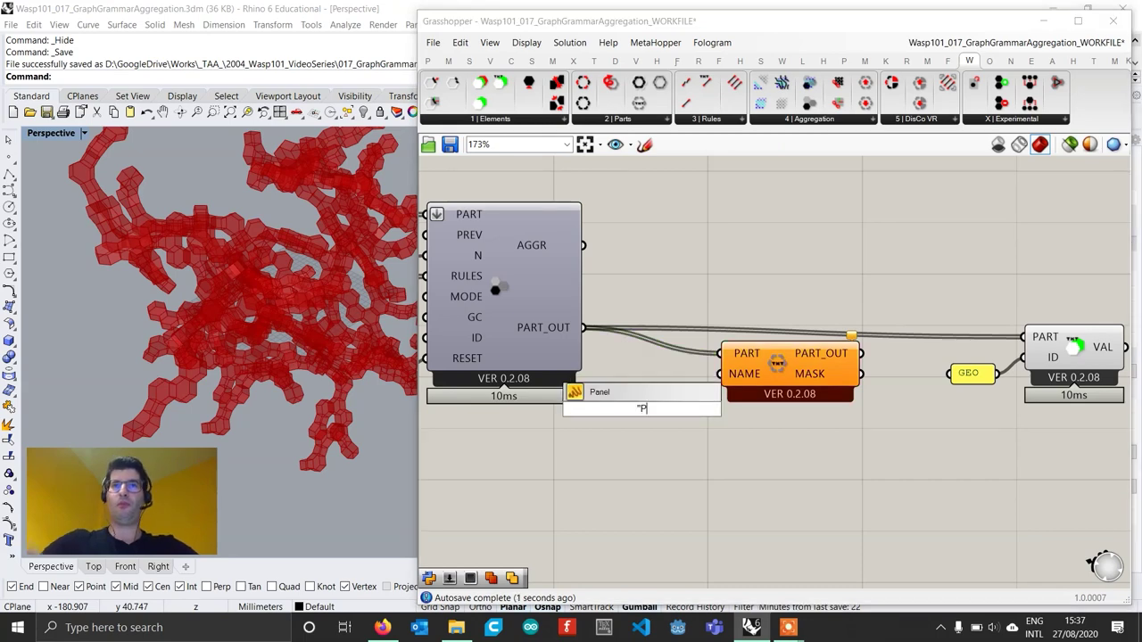
{"action": "type", "text": "1"}
{"action": "key", "text": "Return"}
{"action": "left_click_drag", "start_coordinate": [663, 410], "coordinate": [720, 374]}
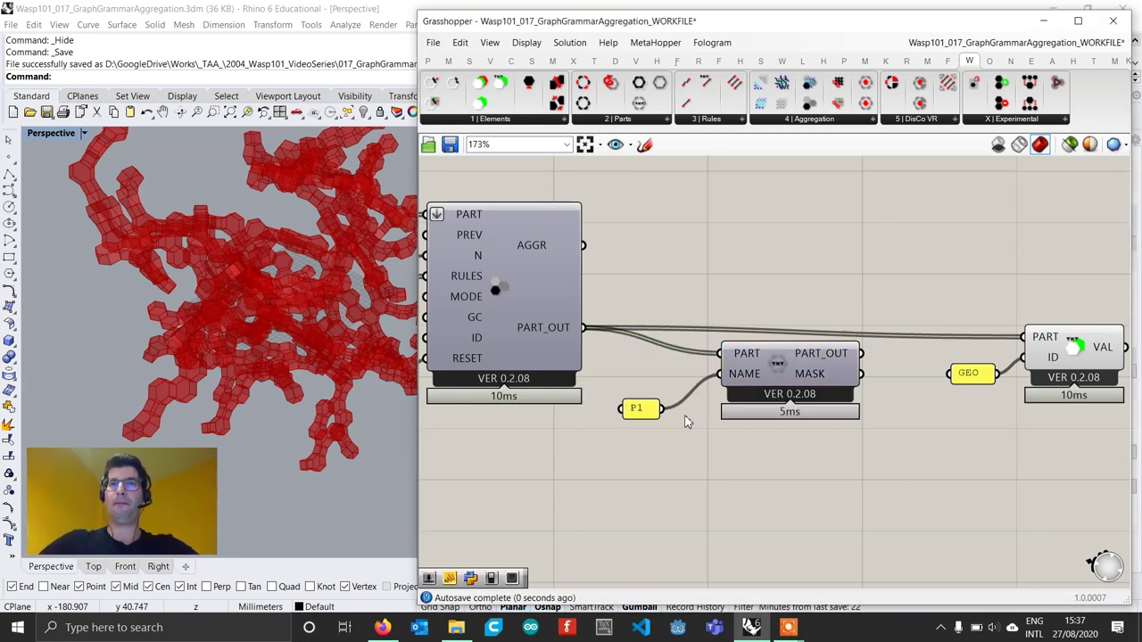
{"action": "left_click_drag", "start_coordinate": [638, 409], "coordinate": [667, 392]}
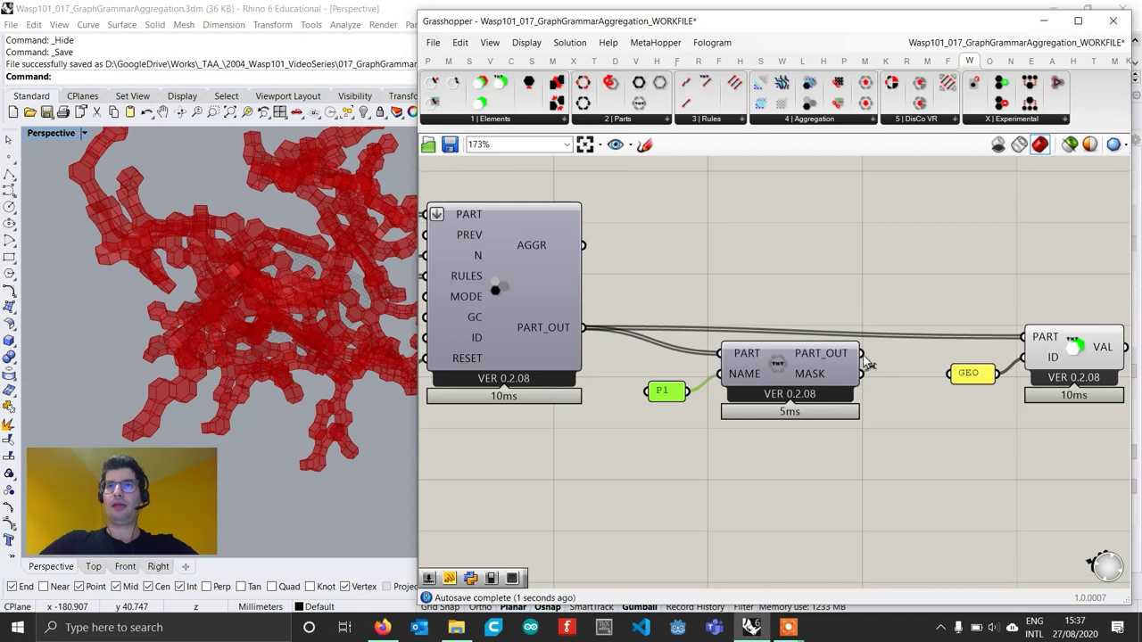
Connect the filtered PART_OUT to the attribute component's PART input and move that component and its GEO panel closer to the filter.
{"action": "left_click_drag", "start_coordinate": [861, 353], "coordinate": [1022, 337]}
{"action": "right_click_drag", "start_coordinate": [1121, 421], "coordinate": [1036, 422]}
{"action": "left_click_drag", "start_coordinate": [1076, 436], "coordinate": [887, 330]}
{"action": "left_click_drag", "start_coordinate": [992, 360], "coordinate": [986, 374]}
{"action": "left_click", "coordinate": [1050, 470]}
{"action": "left_click_drag", "start_coordinate": [1044, 446], "coordinate": [865, 347]}
{"action": "left_click_drag", "start_coordinate": [984, 373], "coordinate": [947, 380]}
Add a Custom Preview component and connect the attribute's VAL output to its geometry input.
{"action": "double_click", "coordinate": [1070, 399]}
{"action": "type", "text": "custo"}
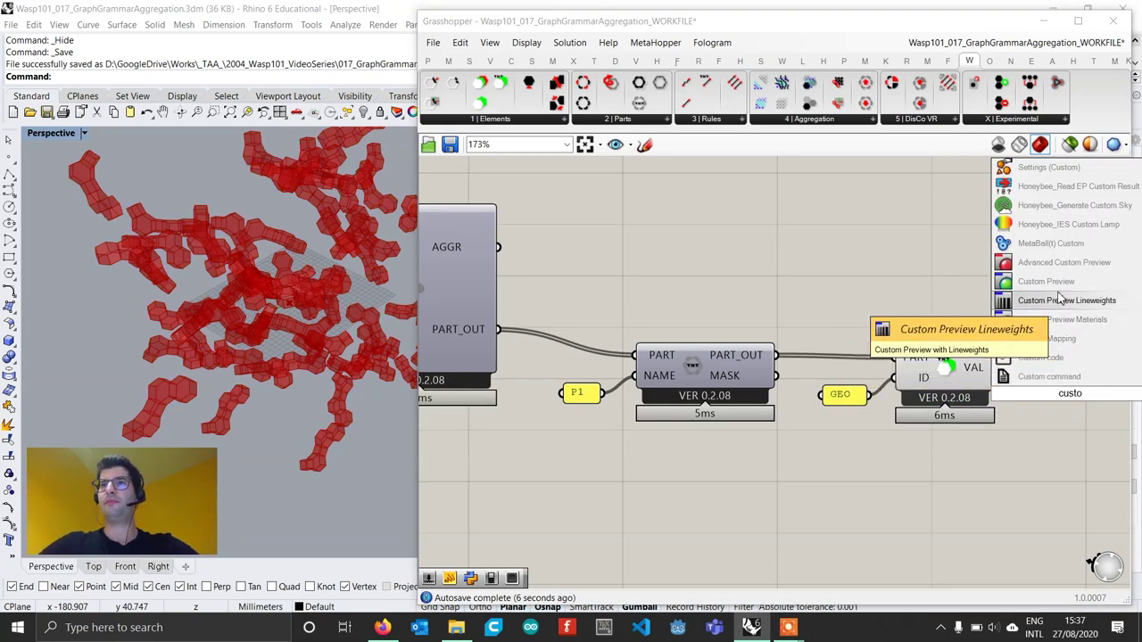
{"action": "left_click", "coordinate": [1060, 299]}
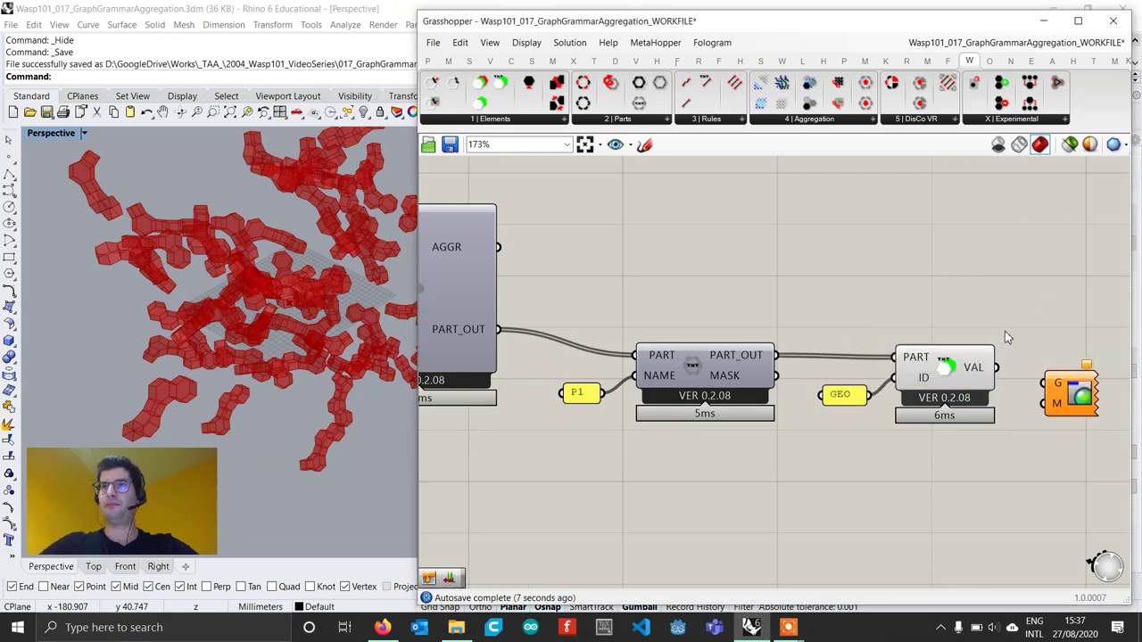
{"action": "left_click_drag", "start_coordinate": [998, 366], "coordinate": [1046, 384]}
Connect a Colour Swatch to the preview's material input and set it to bright green with hue 91 and saturation 100.
{"action": "double_click", "coordinate": [927, 463]}
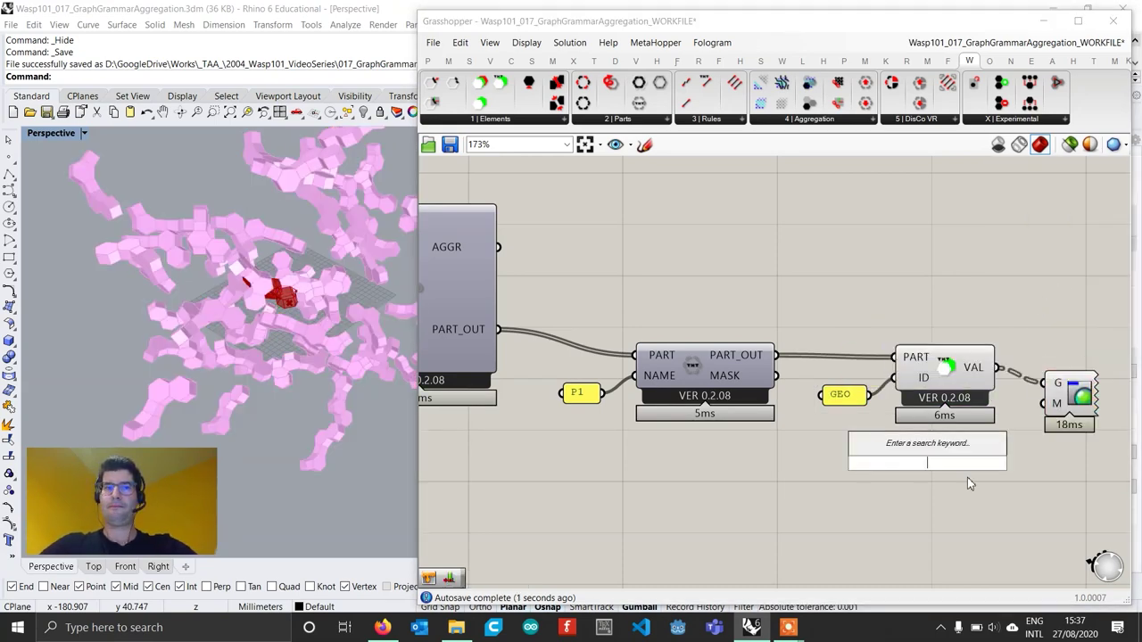
{"action": "type", "text": "swa"}
{"action": "left_click", "coordinate": [938, 375]}
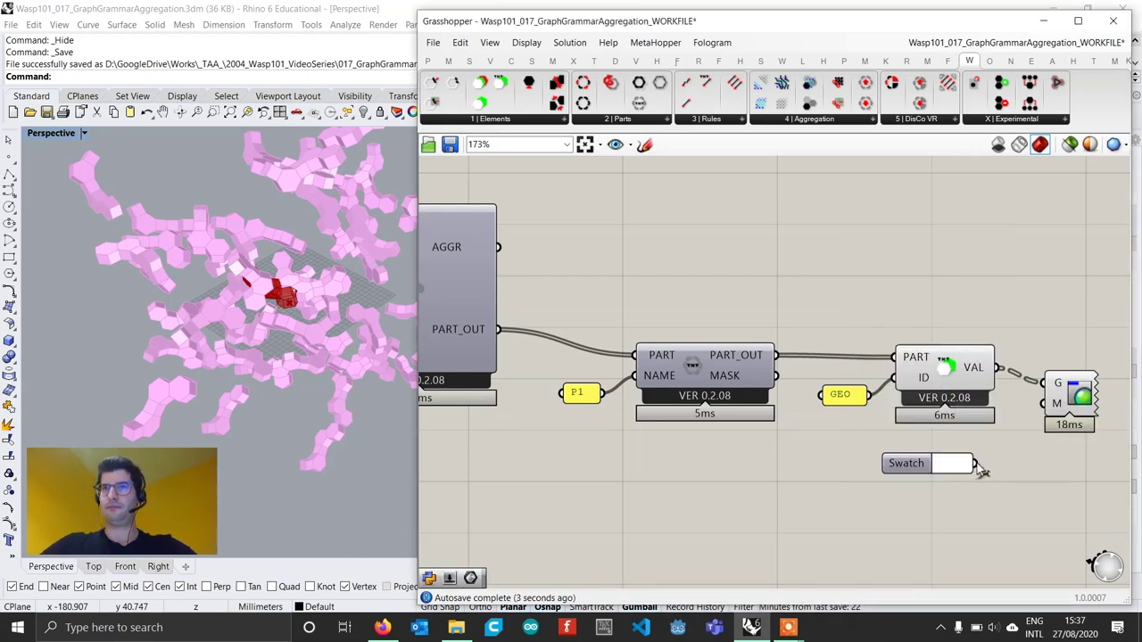
{"action": "left_click_drag", "start_coordinate": [976, 463], "coordinate": [1039, 408]}
{"action": "left_click", "coordinate": [945, 465]}
{"action": "left_click_drag", "start_coordinate": [969, 468], "coordinate": [901, 374]}
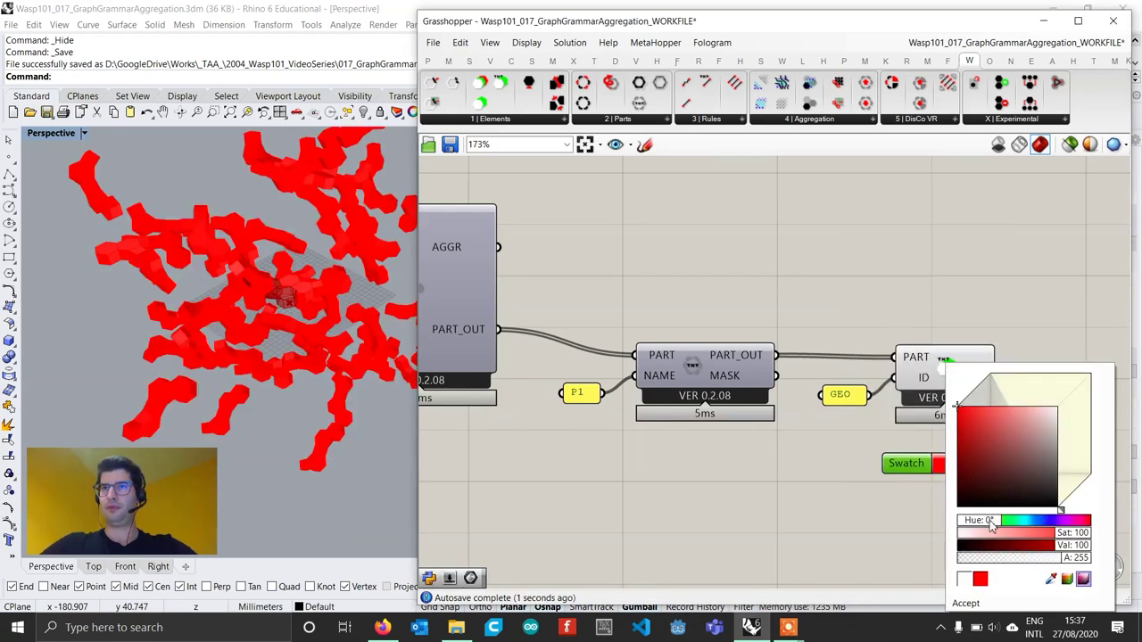
{"action": "left_click_drag", "start_coordinate": [993, 526], "coordinate": [1010, 525]}
{"action": "scroll", "coordinate": [919, 426], "scroll_direction": "down", "scroll_amount": 1}
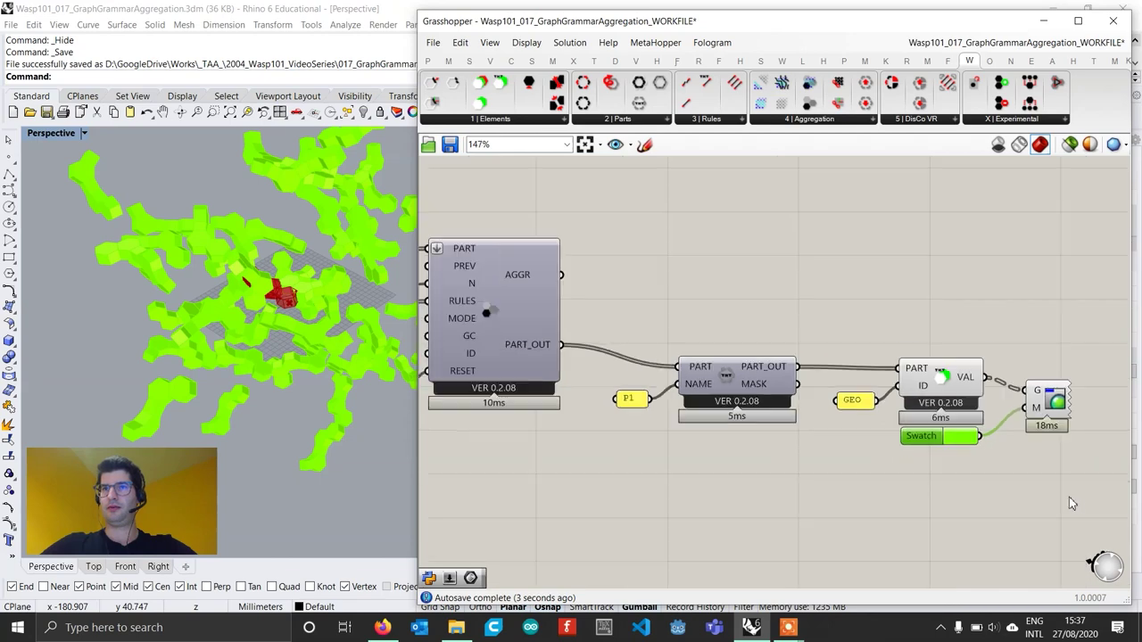
Duplicate the P1 filter, attribute, swatch and preview components and place the copy below the original.
{"action": "left_click_drag", "start_coordinate": [1075, 497], "coordinate": [594, 343]}
{"action": "key", "text": "ctrl+c"}
{"action": "key", "text": "ctrl+v"}
{"action": "left_click_drag", "start_coordinate": [736, 386], "coordinate": [736, 510]}
{"action": "left_click", "coordinate": [726, 462]}
Set the copied filter's name panel to P2.
{"action": "scroll", "coordinate": [642, 531], "scroll_direction": "up", "scroll_amount": 3}
{"action": "double_click", "coordinate": [631, 521]}
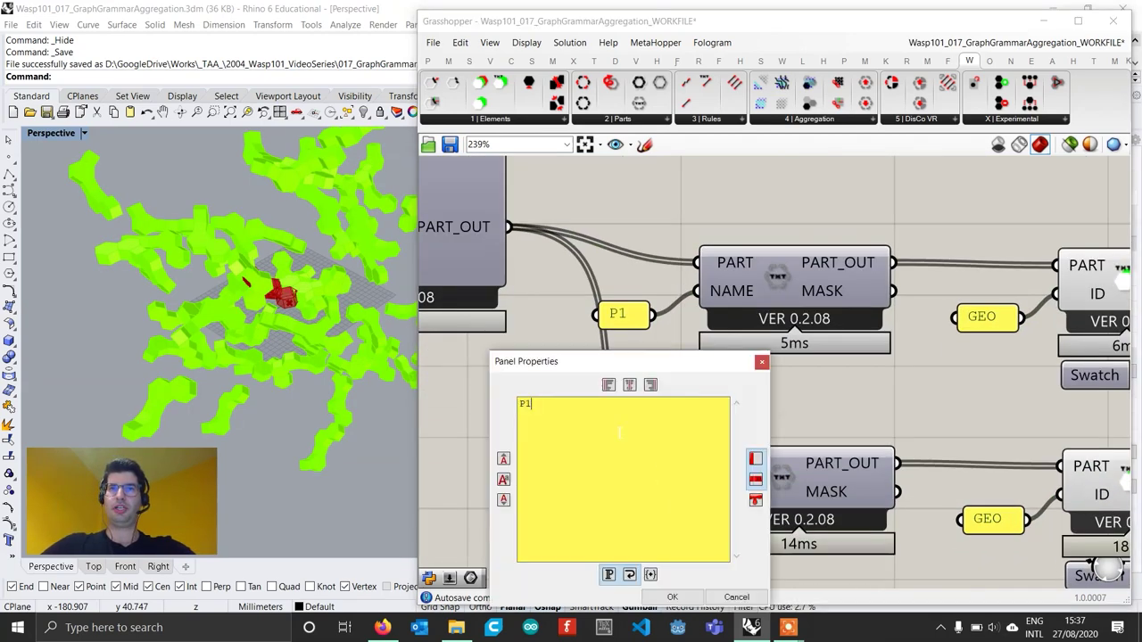
{"action": "type", "text": "2"}
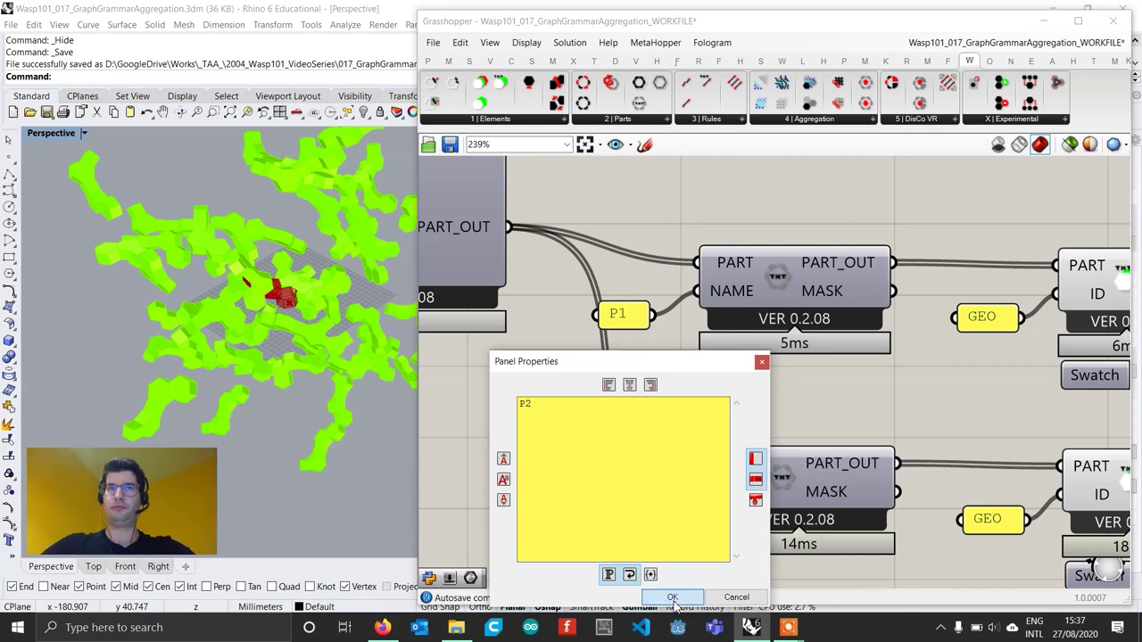
{"action": "left_click", "coordinate": [672, 597]}
Recolour the P2 preview swatch yellow and darken the green P1 swatch to a value of 71.
{"action": "scroll", "coordinate": [873, 529], "scroll_direction": "down", "scroll_amount": 3}
{"action": "left_click", "coordinate": [787, 521]}
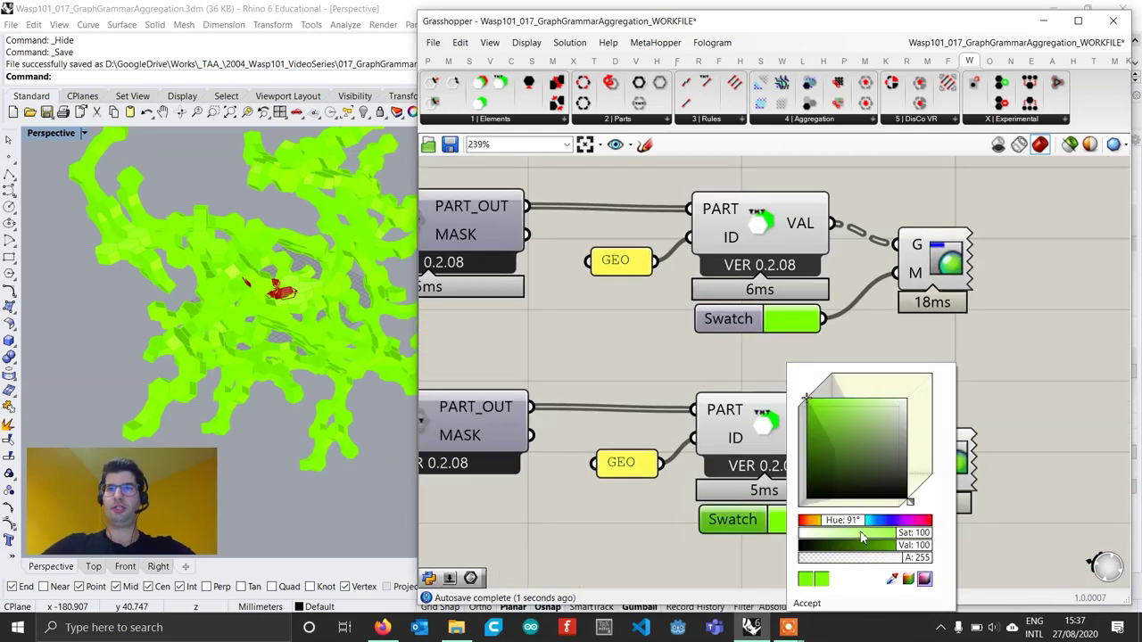
{"action": "left_click_drag", "start_coordinate": [914, 545], "coordinate": [844, 528]}
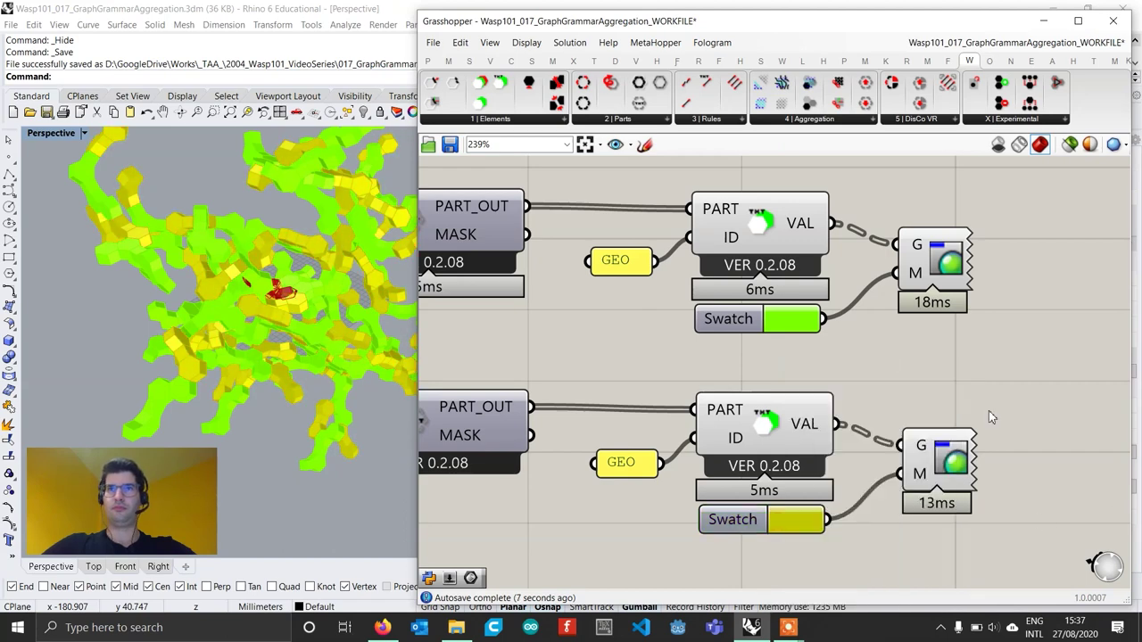
{"action": "left_click", "coordinate": [802, 319]}
{"action": "left_click_drag", "start_coordinate": [924, 505], "coordinate": [892, 498]}
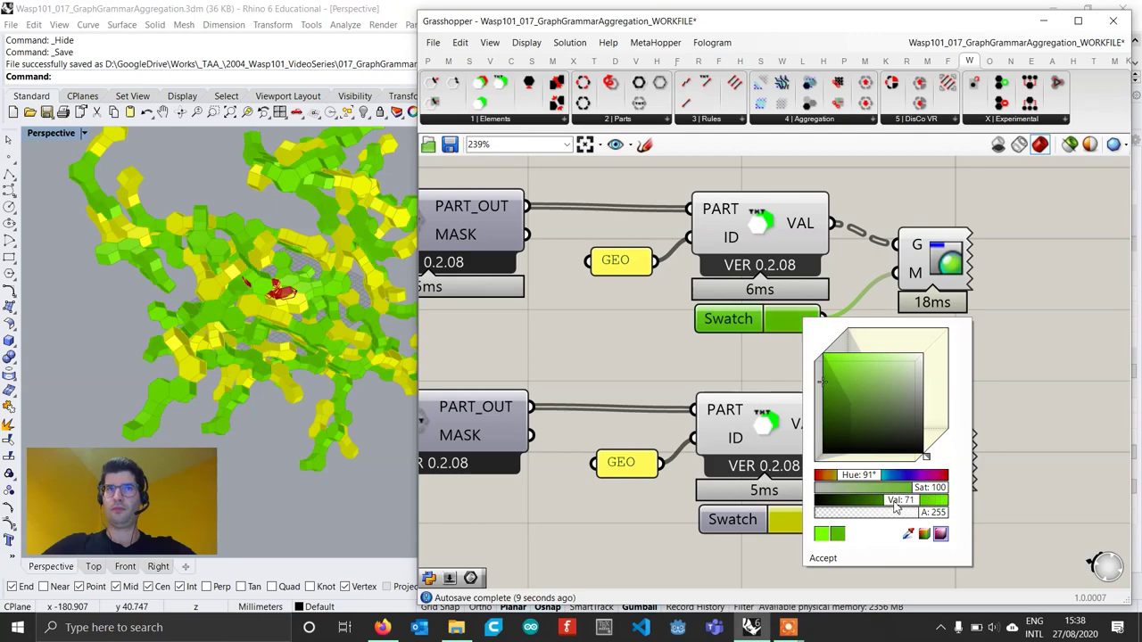
Examine the green and yellow aggregation from several angles and distances in the Perspective viewport.
{"action": "left_click", "coordinate": [619, 396]}
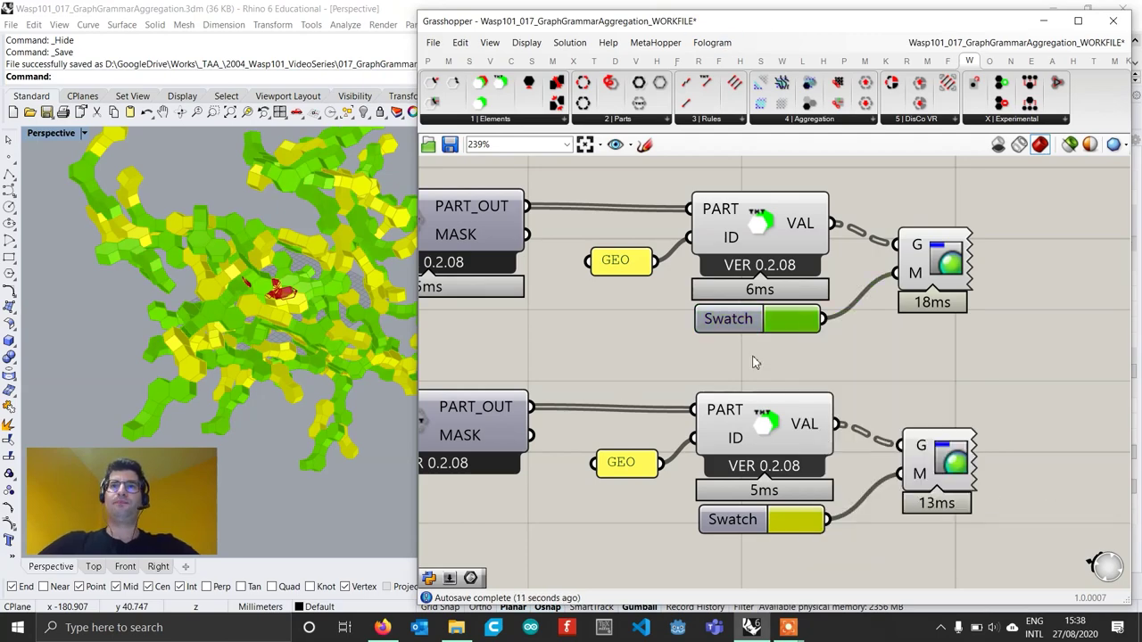
{"action": "scroll", "coordinate": [756, 359], "scroll_direction": "down", "scroll_amount": 5}
{"action": "scroll", "coordinate": [220, 329], "scroll_direction": "up", "scroll_amount": 5}
{"action": "right_click_drag", "start_coordinate": [326, 233], "coordinate": [217, 231]}
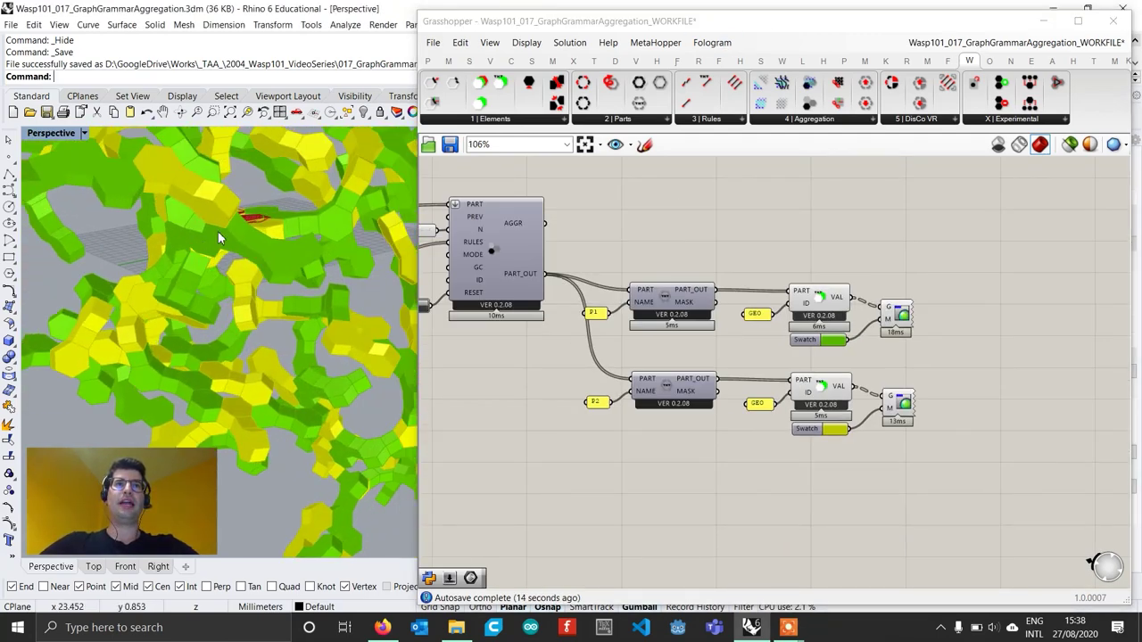
{"action": "scroll", "coordinate": [238, 192], "scroll_direction": "down", "scroll_amount": 4}
{"action": "right_click_drag", "start_coordinate": [257, 153], "coordinate": [296, 316]}
{"action": "right_click_drag", "start_coordinate": [250, 205], "coordinate": [242, 234], "text": "shift"}
{"action": "scroll", "coordinate": [258, 294], "scroll_direction": "down", "scroll_amount": 3}
{"action": "right_click_drag", "start_coordinate": [168, 196], "coordinate": [213, 272], "text": "shift"}
{"action": "scroll", "coordinate": [212, 271], "scroll_direction": "up", "scroll_amount": 3}
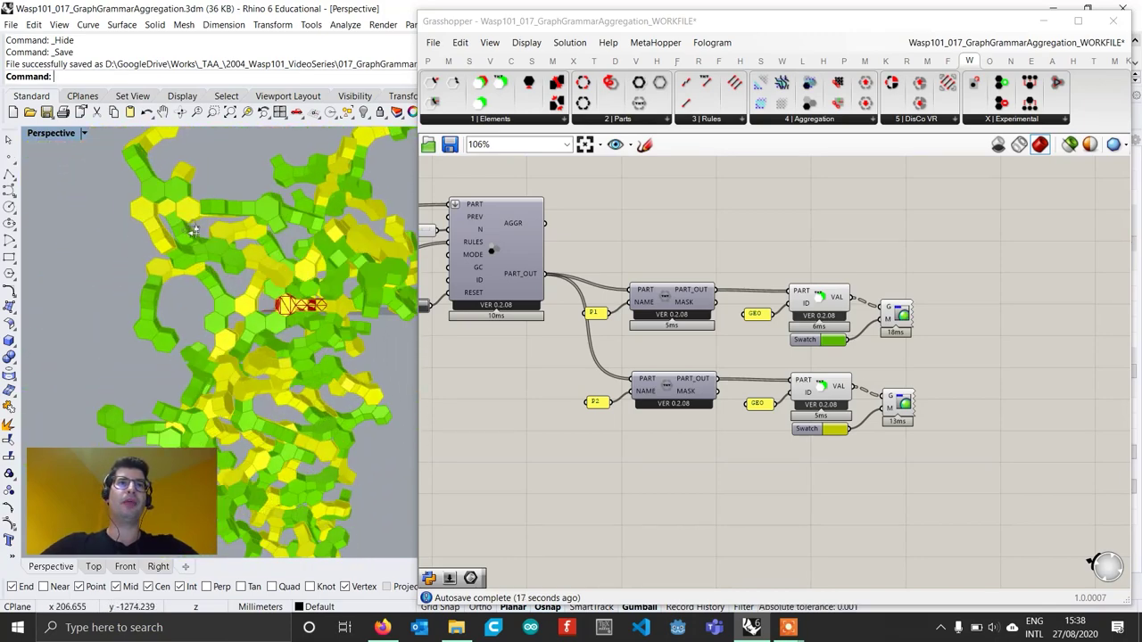
{"action": "right_click_drag", "start_coordinate": [194, 232], "coordinate": [201, 298]}
{"action": "scroll", "coordinate": [137, 317], "scroll_direction": "up", "scroll_amount": 5}
{"action": "scroll", "coordinate": [166, 331], "scroll_direction": "down", "scroll_amount": 2}
Review the graph-grammar rules in the blue group of the second part alongside the aggregated geometry.
{"action": "right_click_drag", "start_coordinate": [683, 440], "coordinate": [783, 427]}
{"action": "scroll", "coordinate": [842, 394], "scroll_direction": "down", "scroll_amount": 7}
{"action": "scroll", "coordinate": [587, 421], "scroll_direction": "up", "scroll_amount": 8}
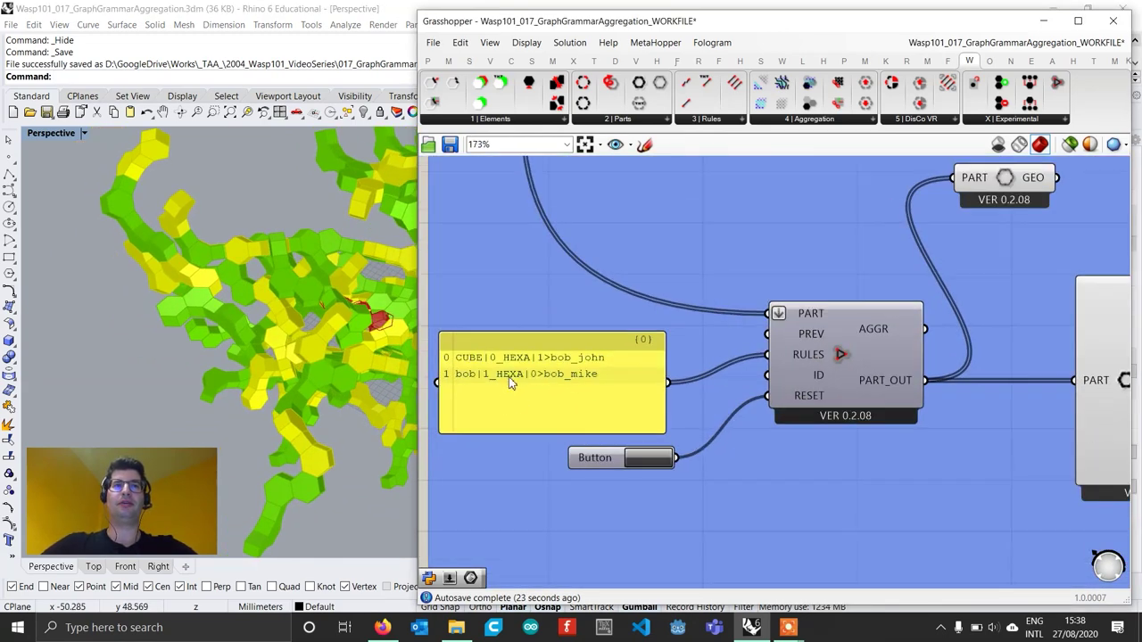
{"action": "right_click_drag", "start_coordinate": [538, 370], "coordinate": [588, 370]}
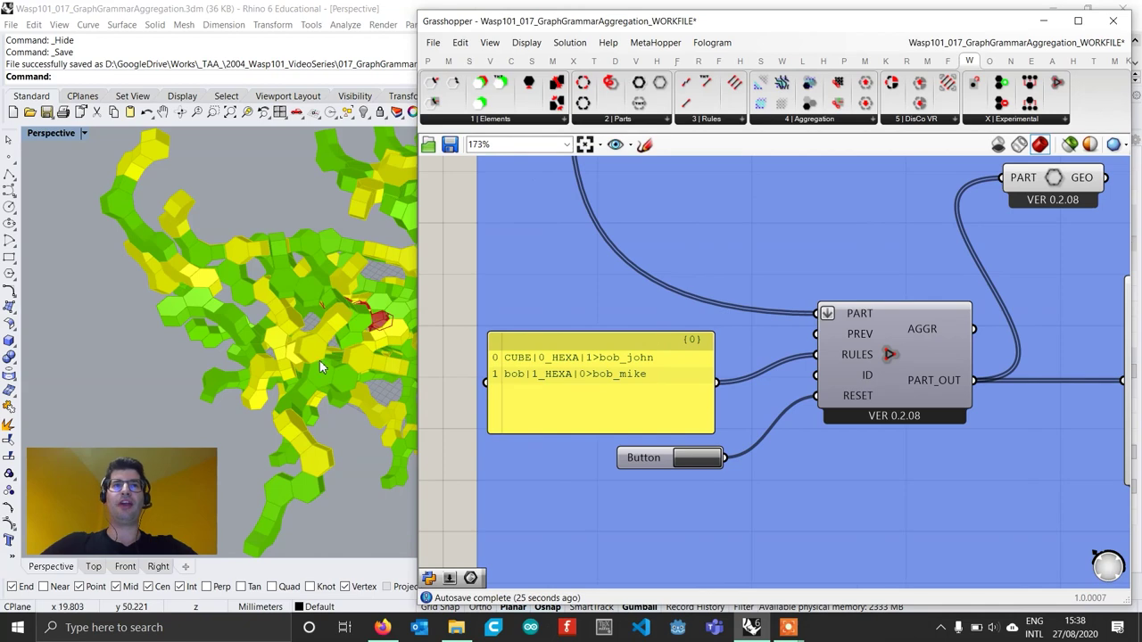
{"action": "scroll", "coordinate": [294, 355], "scroll_direction": "up", "scroll_amount": 4}
{"action": "right_click_drag", "start_coordinate": [293, 355], "coordinate": [243, 369], "text": "shift"}
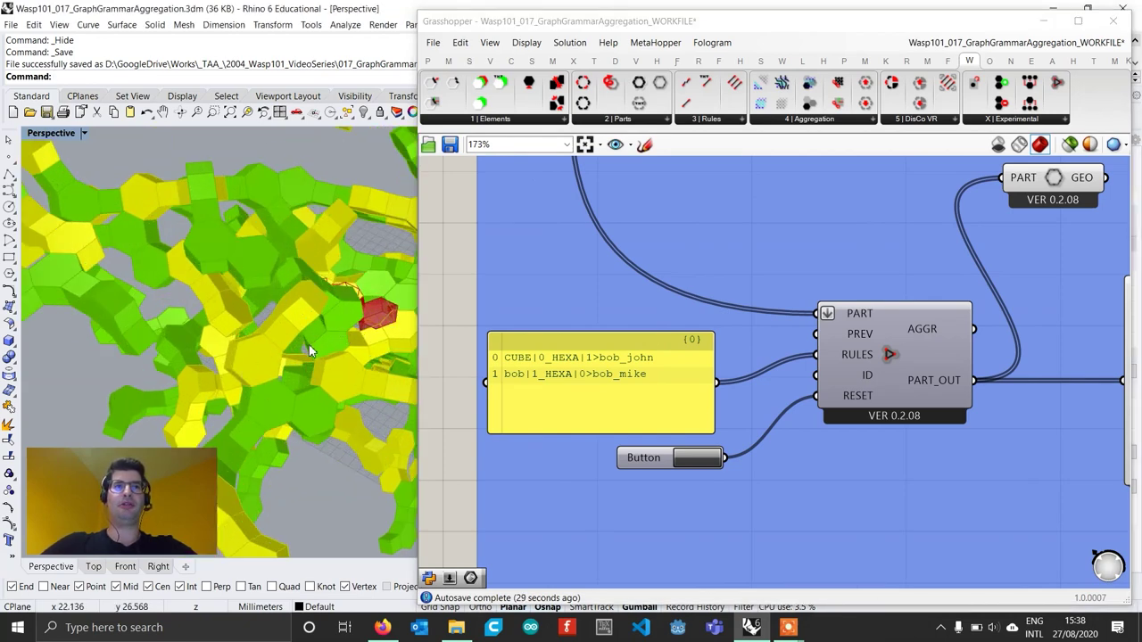
{"action": "scroll", "coordinate": [309, 344], "scroll_direction": "down", "scroll_amount": 3}
{"action": "right_click_drag", "start_coordinate": [667, 393], "coordinate": [747, 406]}
{"action": "scroll", "coordinate": [746, 407], "scroll_direction": "down", "scroll_amount": 4}
{"action": "right_click_drag", "start_coordinate": [819, 407], "coordinate": [527, 358]}
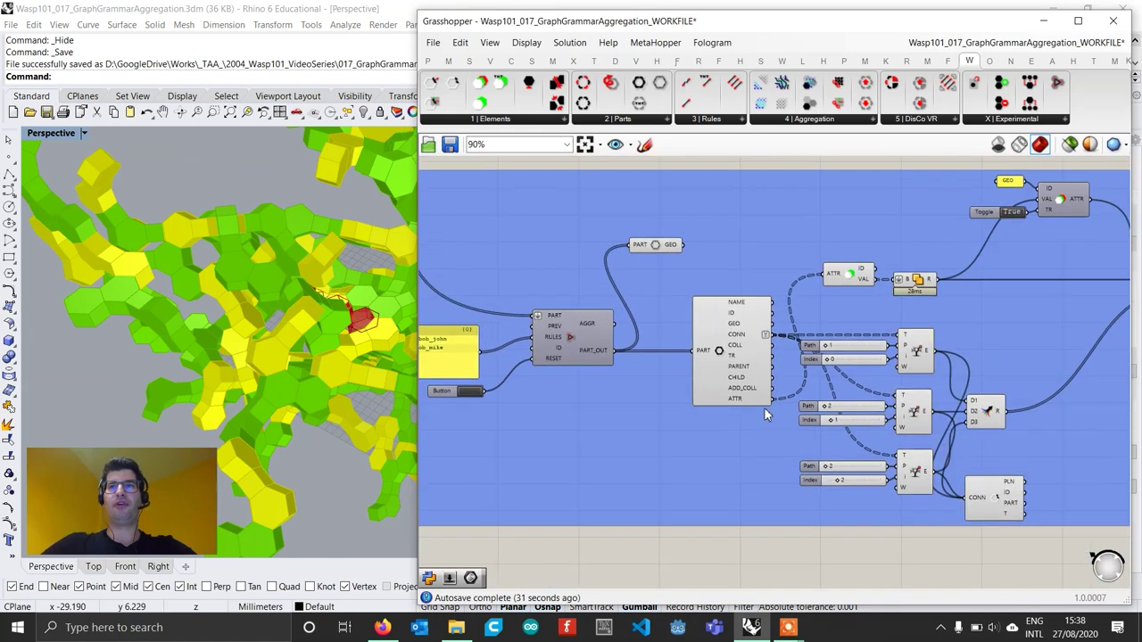
{"action": "right_click_drag", "start_coordinate": [669, 417], "coordinate": [775, 431]}
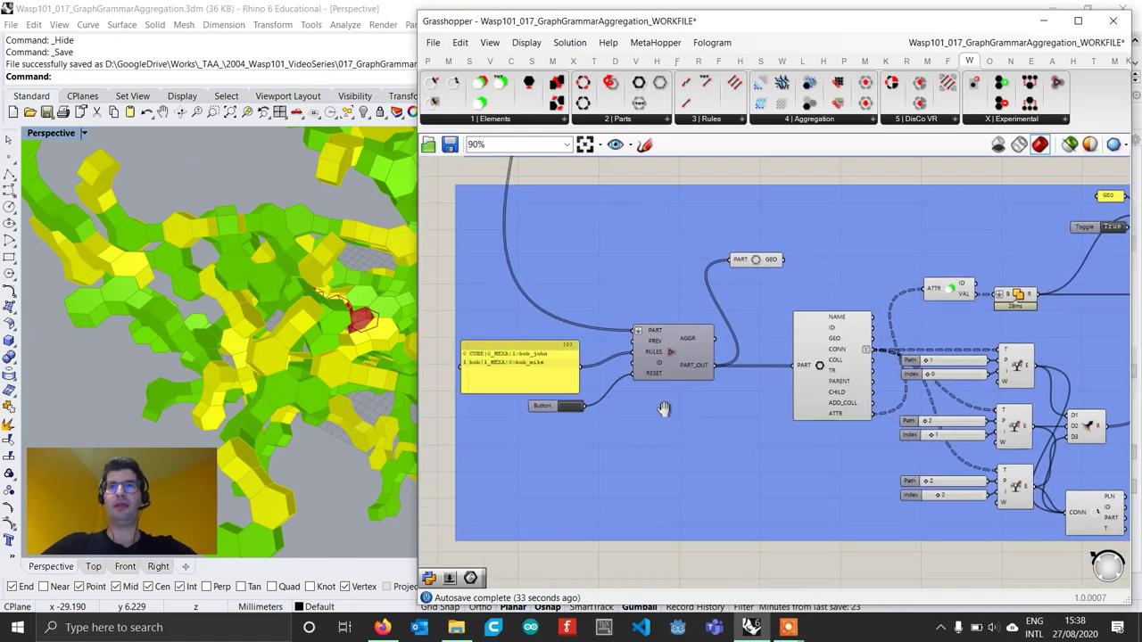
Add a third rule, john|0_CUBE|0>john_tyler, to the second part's graph-grammar rules panel.
{"action": "scroll", "coordinate": [502, 373], "scroll_direction": "up", "scroll_amount": 5}
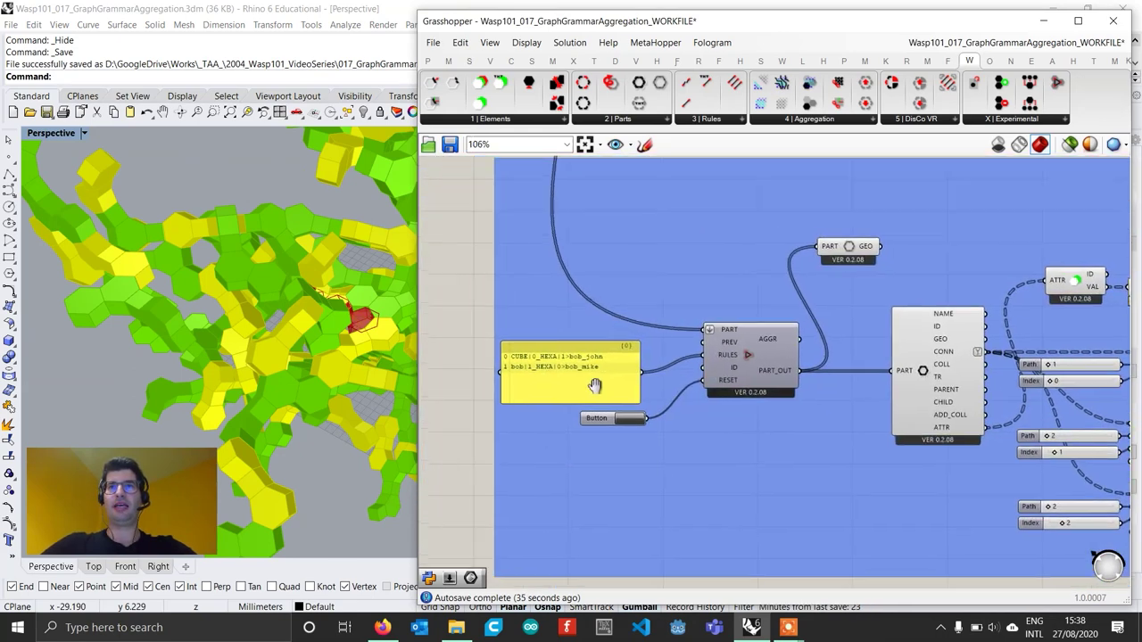
{"action": "double_click", "coordinate": [694, 400]}
{"action": "left_click", "coordinate": [771, 337]}
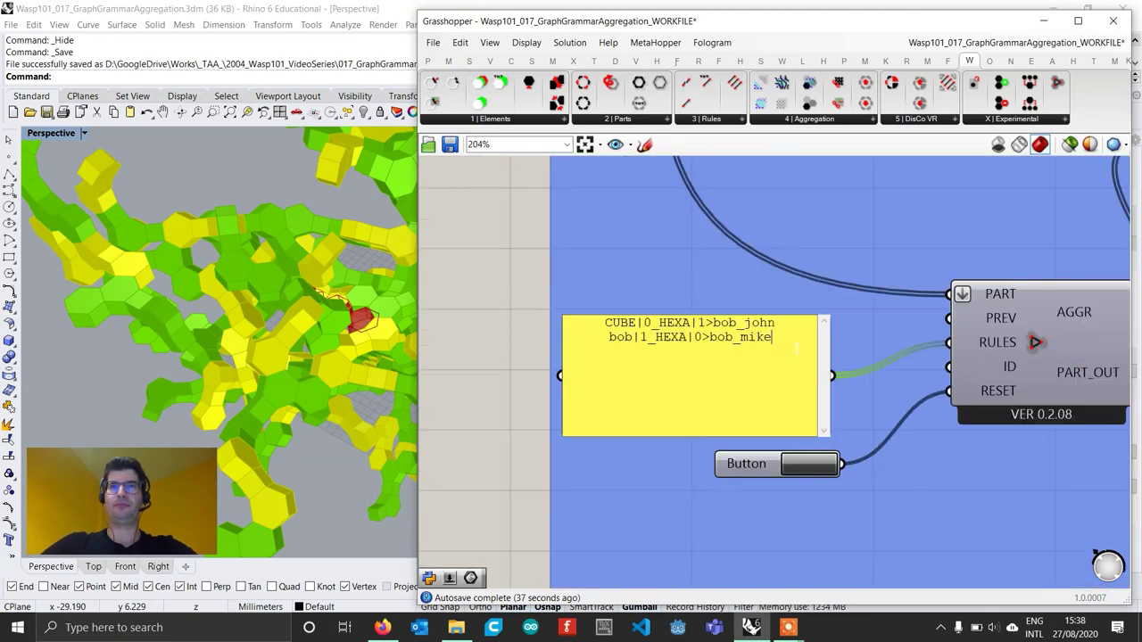
{"action": "key", "text": "Return"}
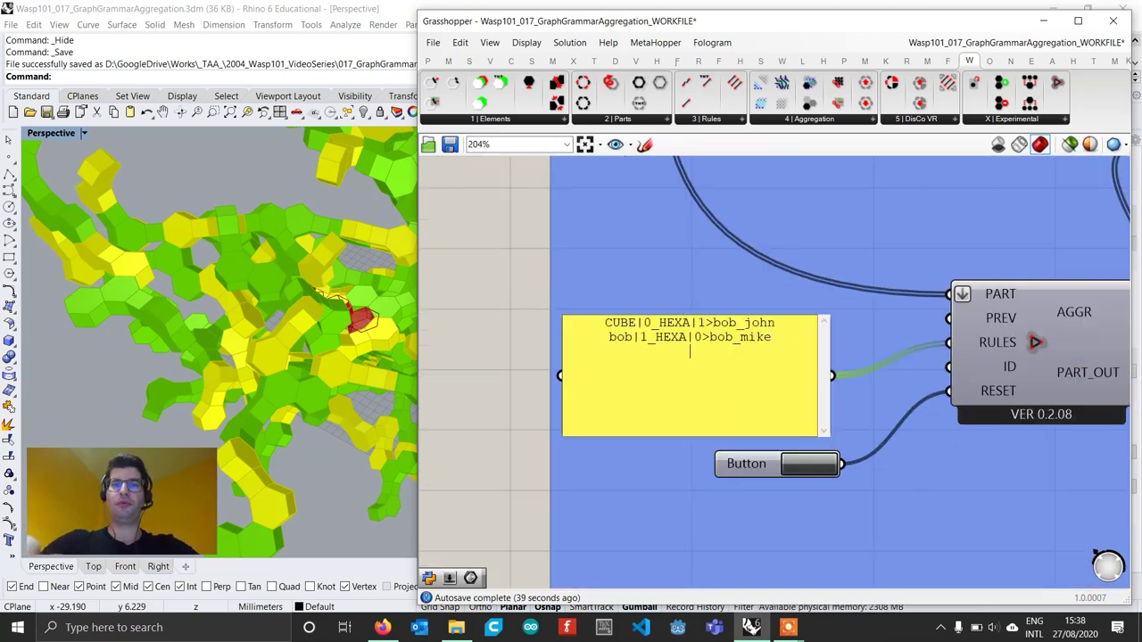
{"action": "type", "text": "Joh"}
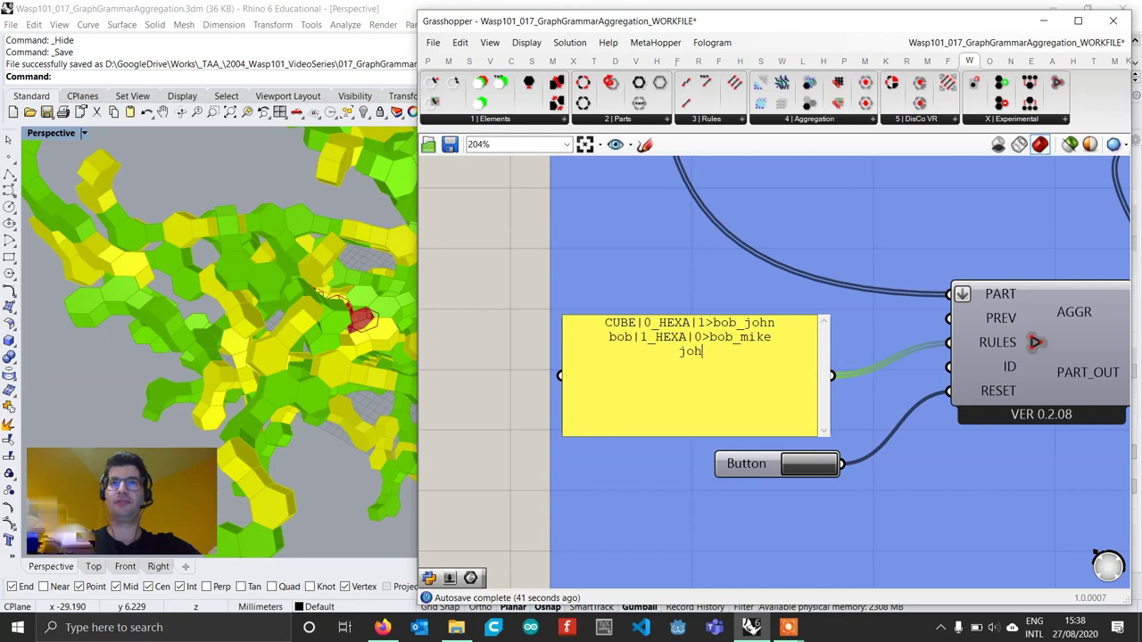
{"action": "type", "text": "n|"}
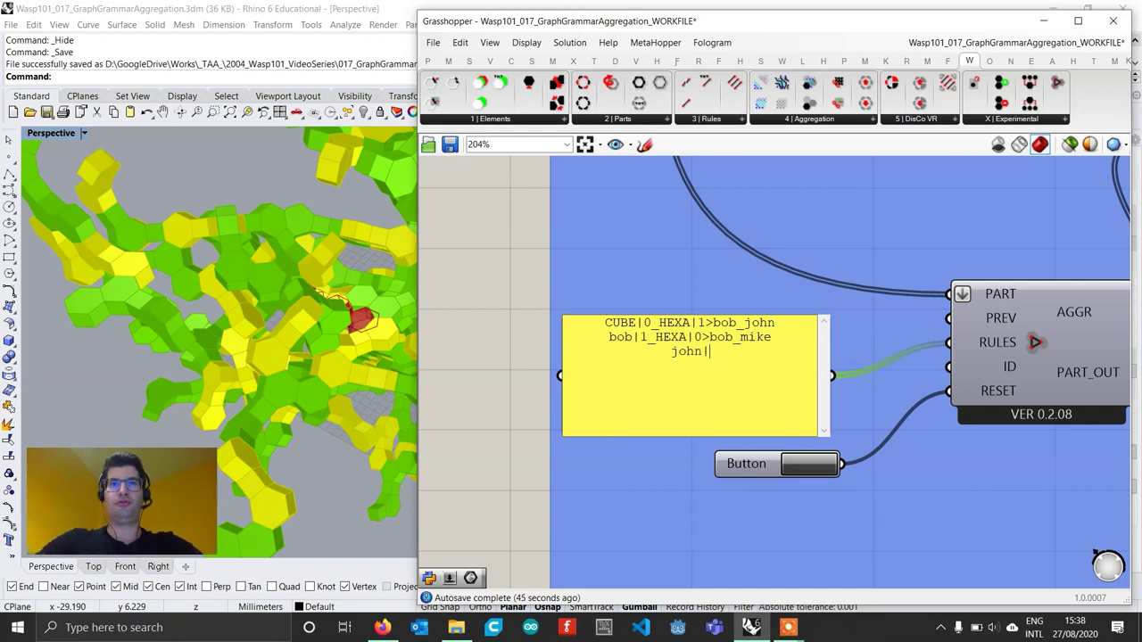
{"action": "type", "text": "0_"}
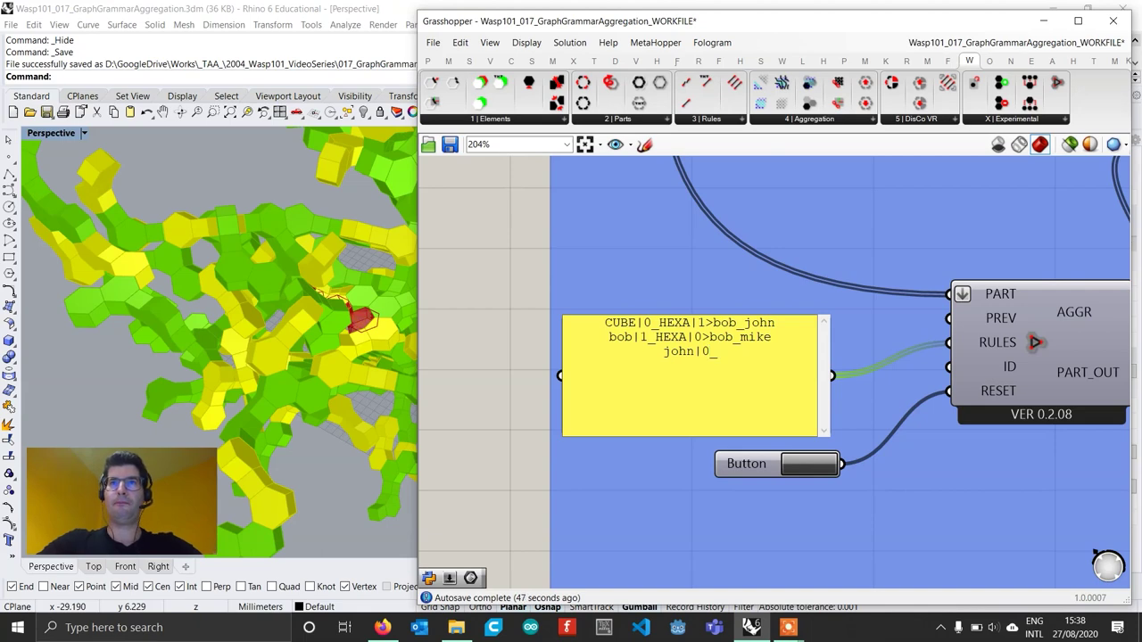
{"action": "type", "text": "C"}
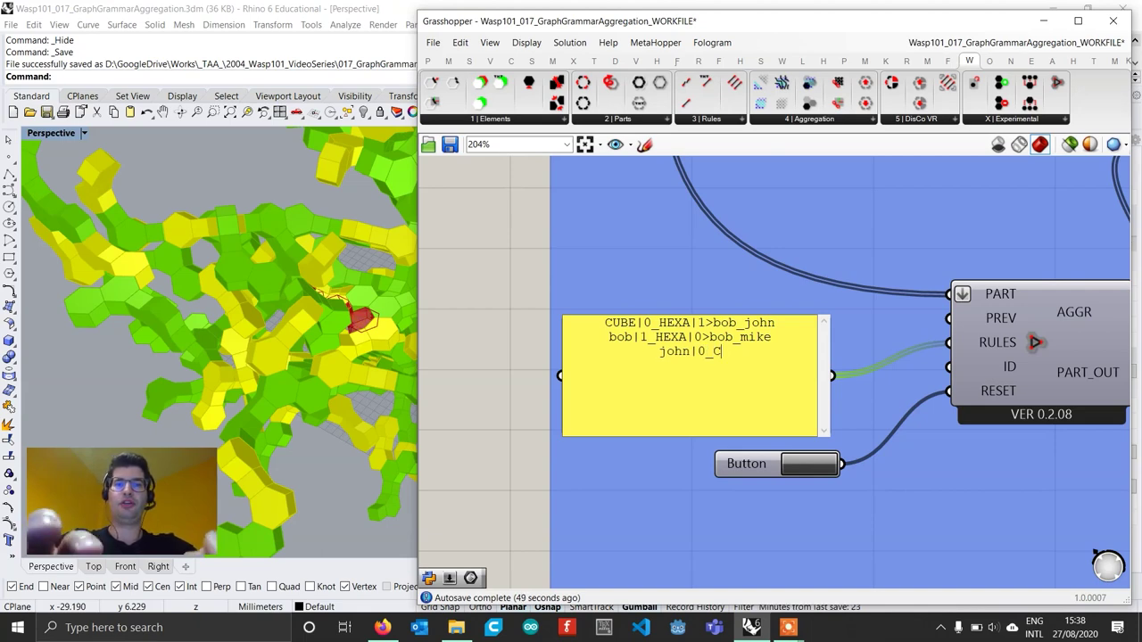
{"action": "type", "text": "UBE"}
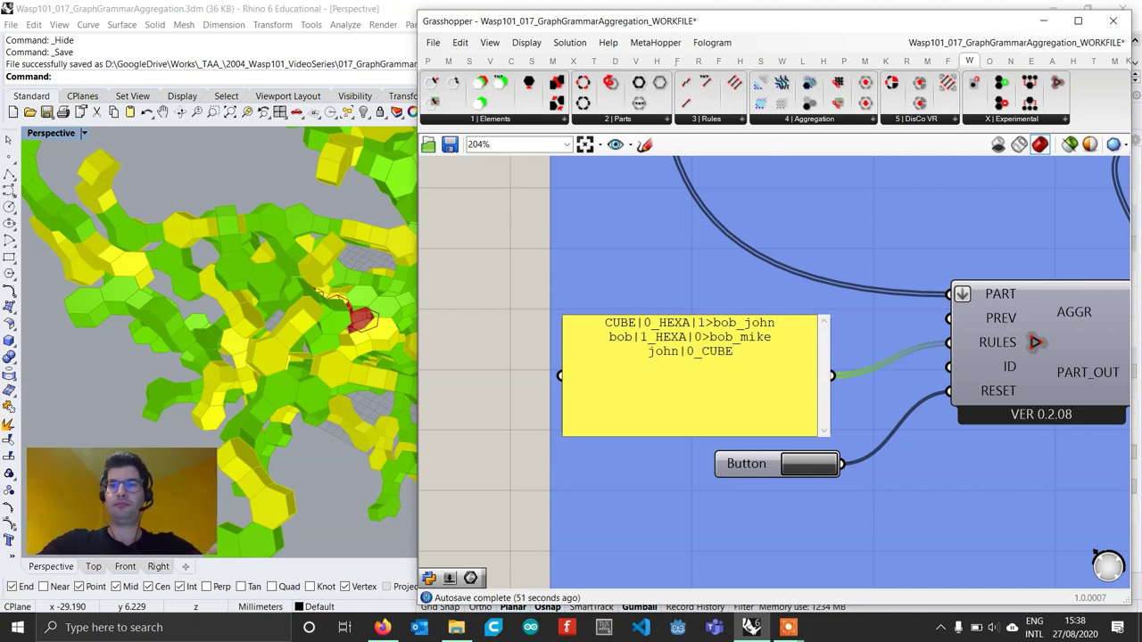
{"action": "type", "text": "?"}
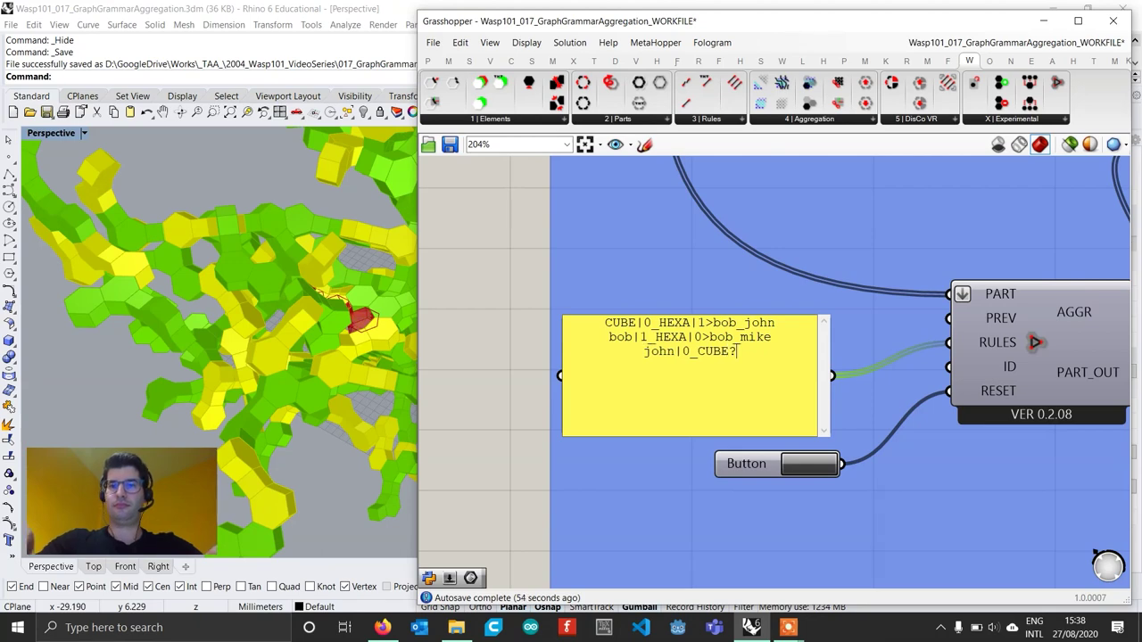
{"action": "key", "text": "BackSpace"}
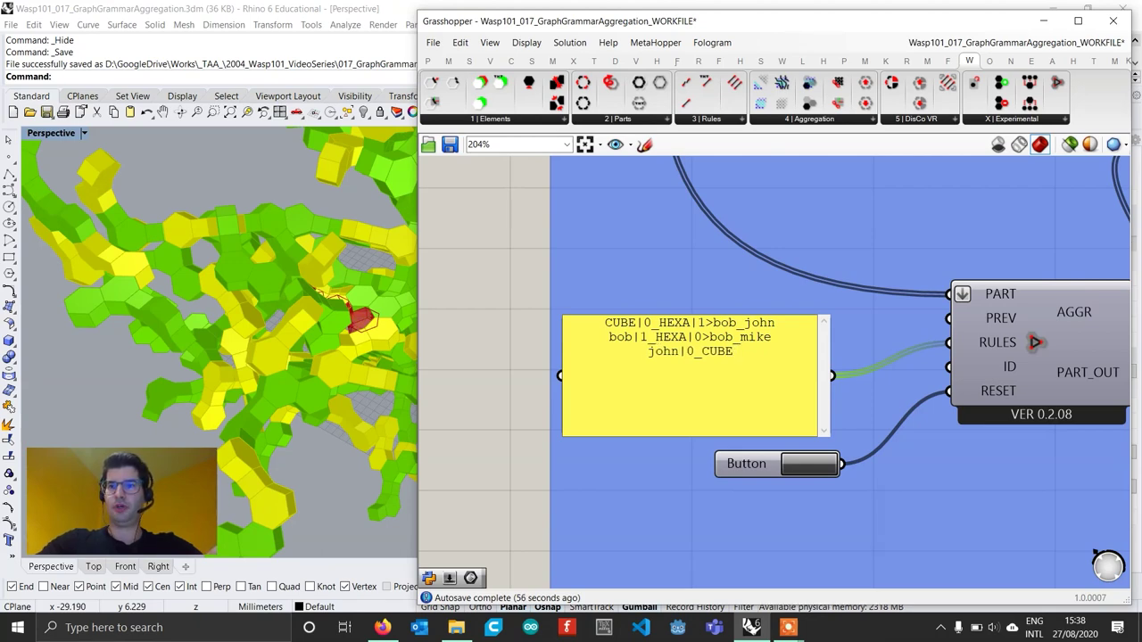
{"action": "type", "text": "|0>"}
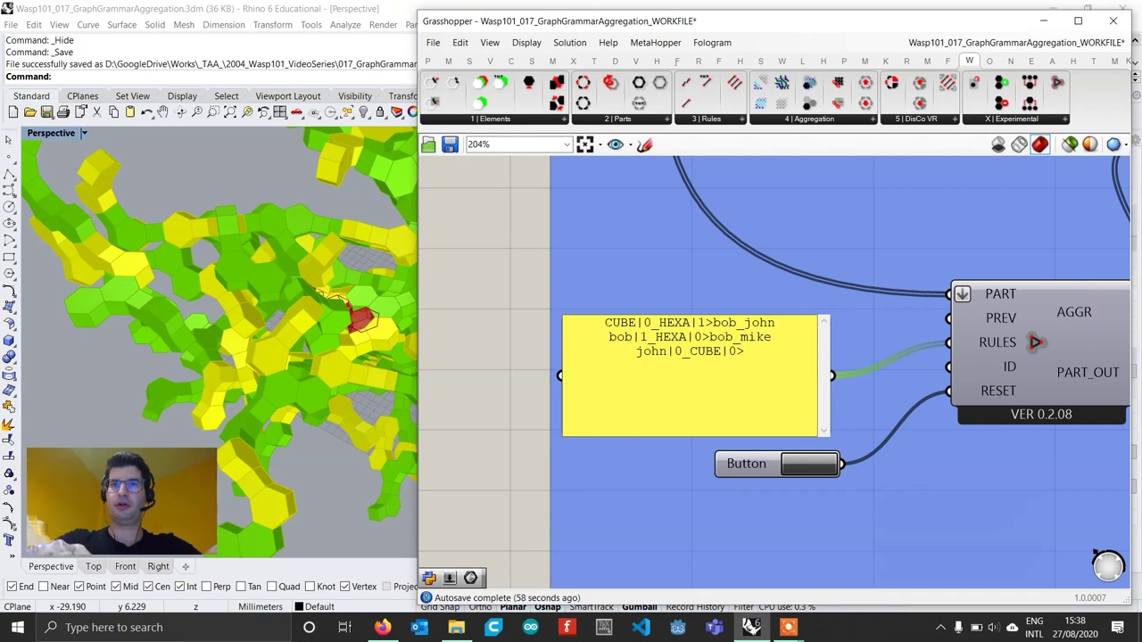
{"action": "type", "text": "john"}
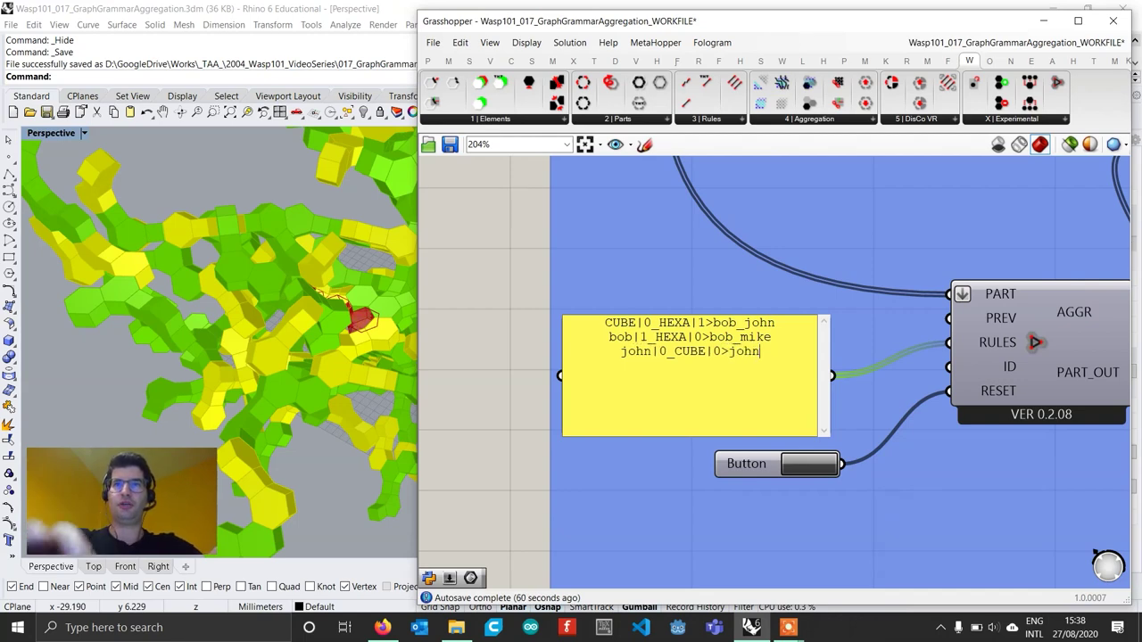
{"action": "type", "text": "_"}
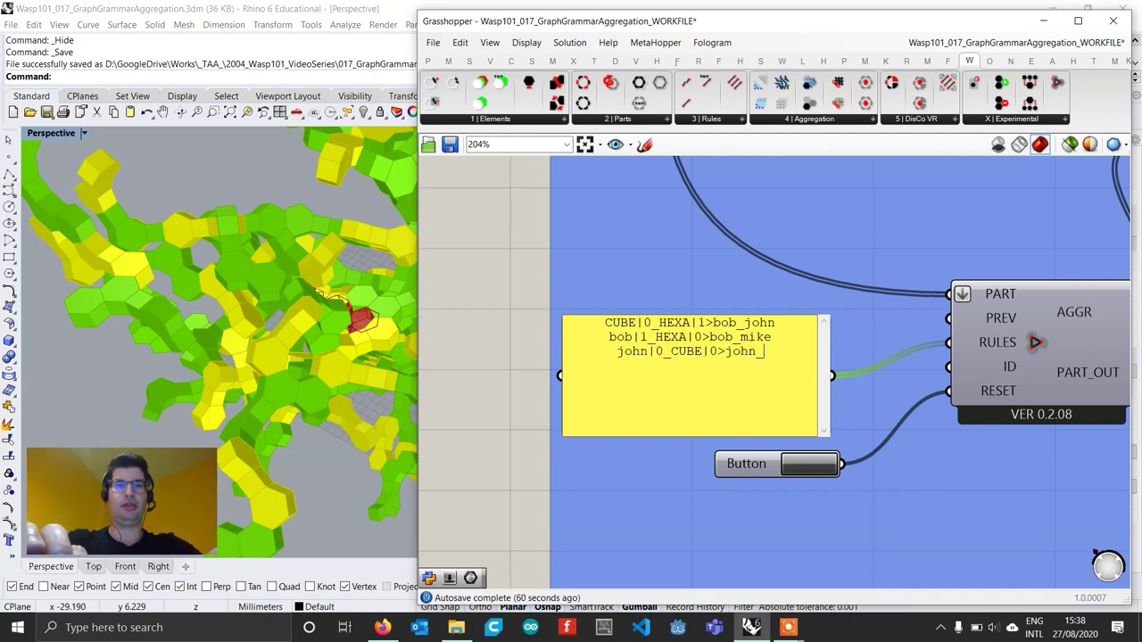
{"action": "type", "text": "tyler"}
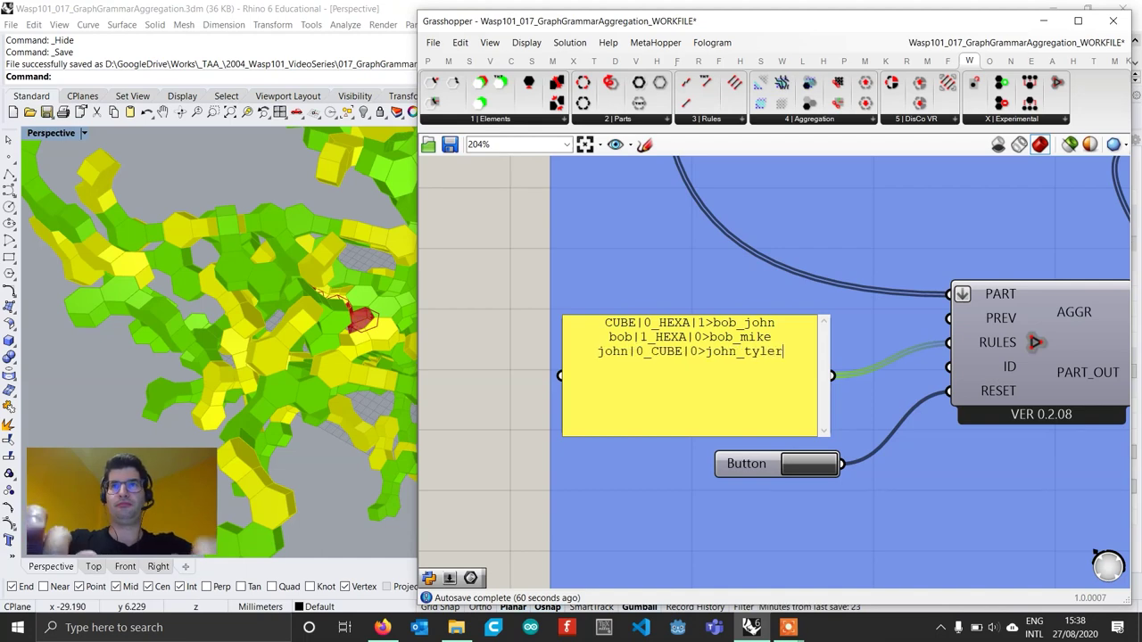
{"action": "left_click", "coordinate": [519, 384]}
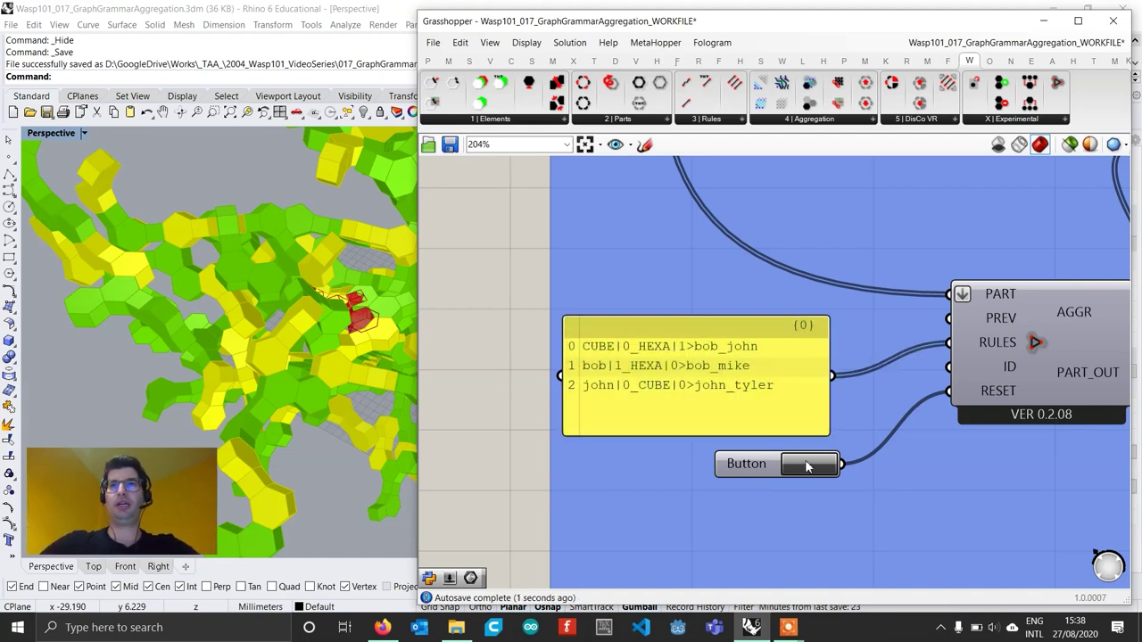
Reset the combined aggregation of P1 and P2 and inspect the regenerated model in the viewport.
{"action": "scroll", "coordinate": [329, 384], "scroll_direction": "down", "scroll_amount": 9}
{"action": "scroll", "coordinate": [327, 375], "scroll_direction": "up", "scroll_amount": 9}
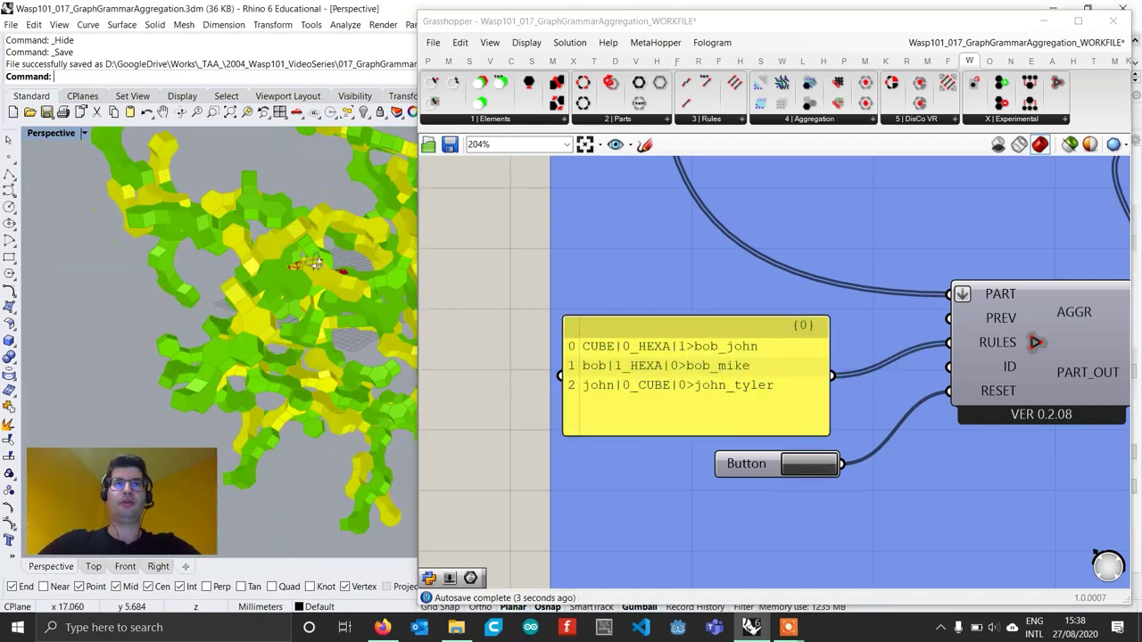
{"action": "right_click_drag", "start_coordinate": [312, 265], "coordinate": [237, 309]}
{"action": "scroll", "coordinate": [241, 321], "scroll_direction": "up", "scroll_amount": 3}
{"action": "scroll", "coordinate": [652, 353], "scroll_direction": "down", "scroll_amount": 8}
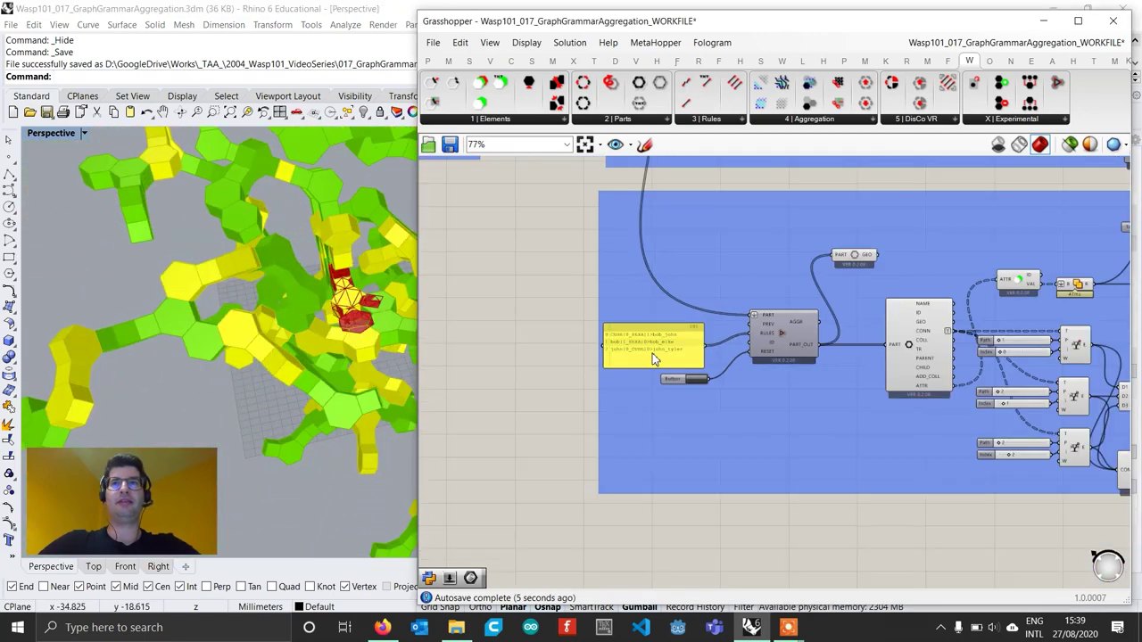
{"action": "scroll", "coordinate": [763, 378], "scroll_direction": "up", "scroll_amount": 2}
{"action": "scroll", "coordinate": [763, 377], "scroll_direction": "up", "scroll_amount": 7}
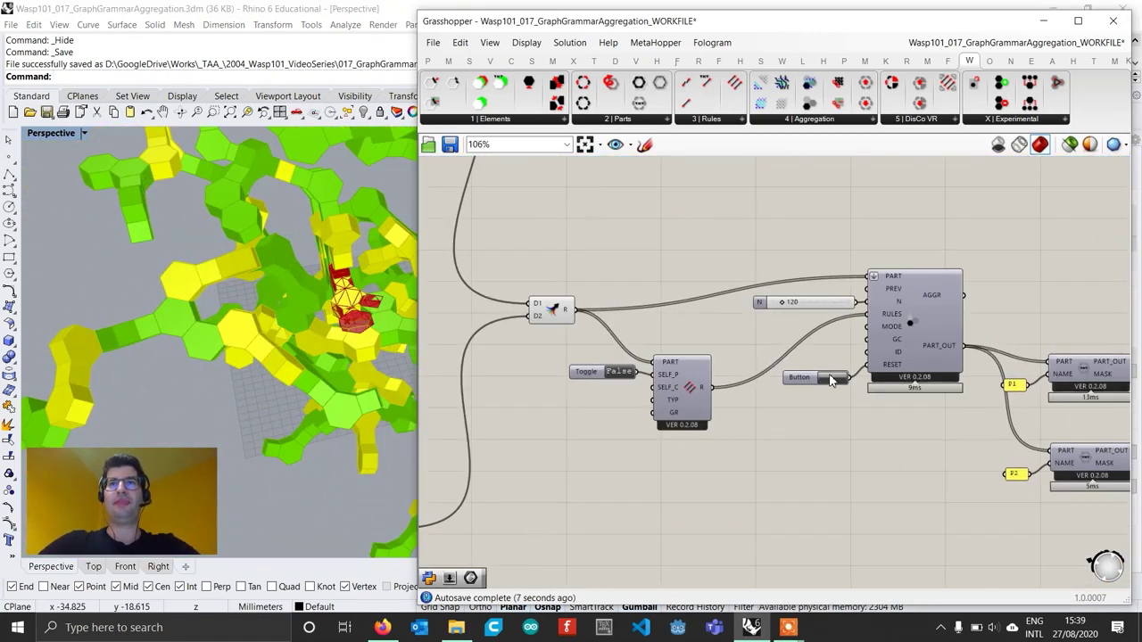
{"action": "left_click", "coordinate": [831, 378]}
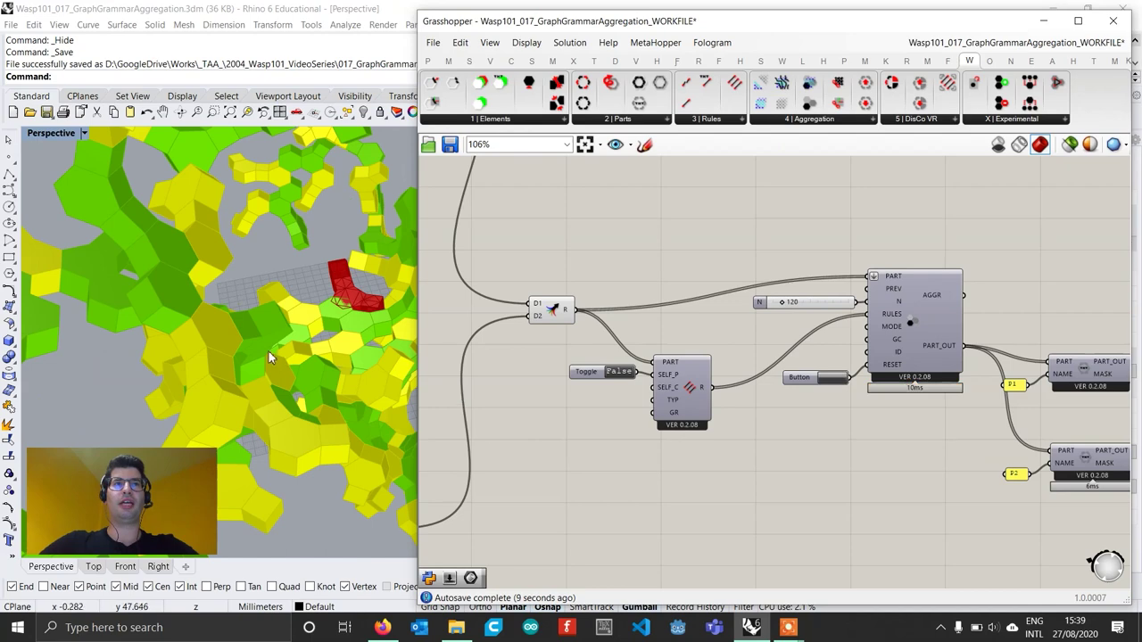
{"action": "scroll", "coordinate": [212, 310], "scroll_direction": "up", "scroll_amount": 3}
{"action": "scroll", "coordinate": [178, 348], "scroll_direction": "down", "scroll_amount": 5}
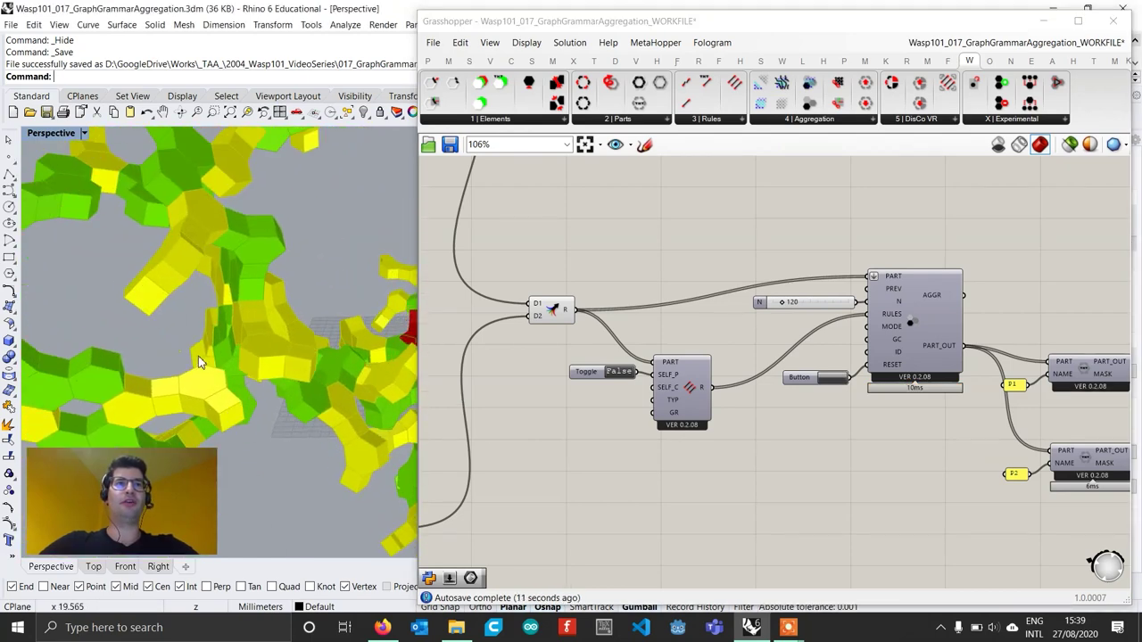
{"action": "right_click_drag", "start_coordinate": [196, 332], "coordinate": [201, 309]}
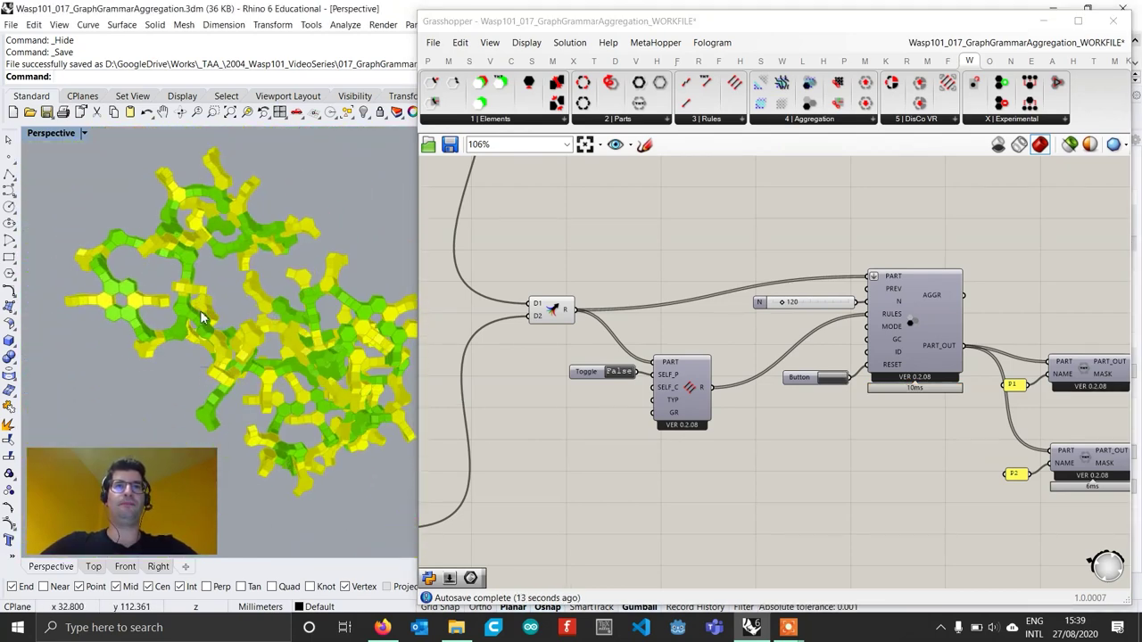
Collapse the Grasshopper window and set the Perspective viewport's display mode to Arctic.
{"action": "double_click", "coordinate": [736, 24]}
{"action": "left_click", "coordinate": [54, 134]}
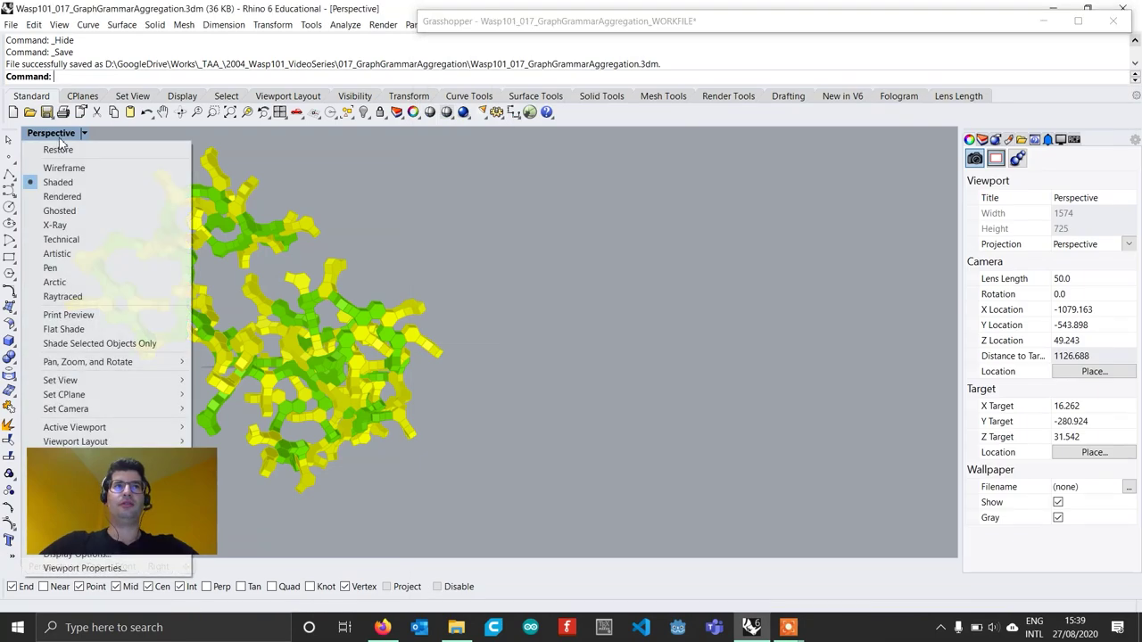
{"action": "left_click", "coordinate": [68, 285]}
{"action": "right_click_drag", "start_coordinate": [327, 315], "coordinate": [349, 352], "text": "shift"}
Restore the Grasshopper window and turn off the preview of the merge, rule, aggregation, filter and attribute components.
{"action": "double_click", "coordinate": [746, 22]}
{"action": "scroll", "coordinate": [828, 306], "scroll_direction": "down", "scroll_amount": 3}
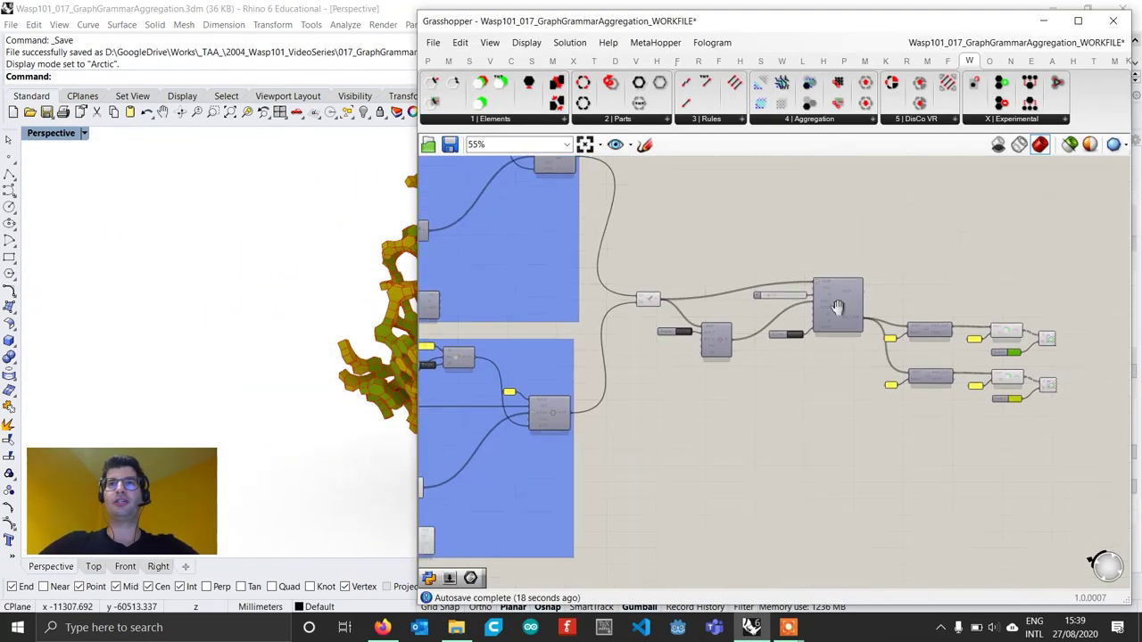
{"action": "left_click_drag", "start_coordinate": [825, 298], "coordinate": [657, 266]}
{"action": "middle_click", "coordinate": [703, 251]}
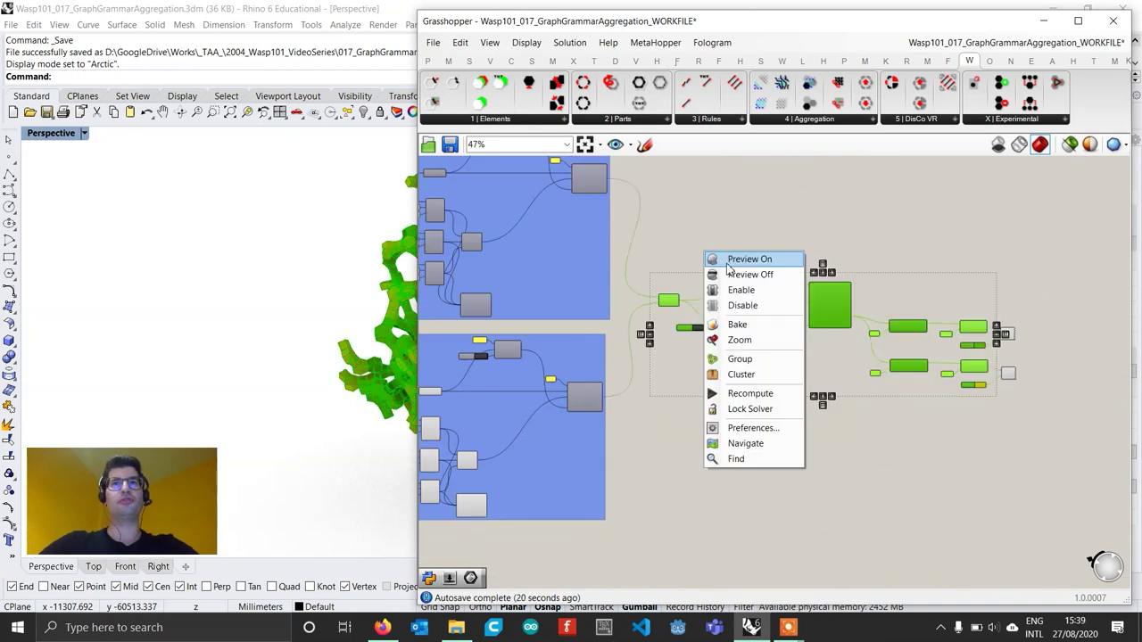
{"action": "left_click", "coordinate": [732, 273]}
Collapse the Grasshopper window and inspect the coloured aggregation up close in the Arctic view.
{"action": "double_click", "coordinate": [749, 19]}
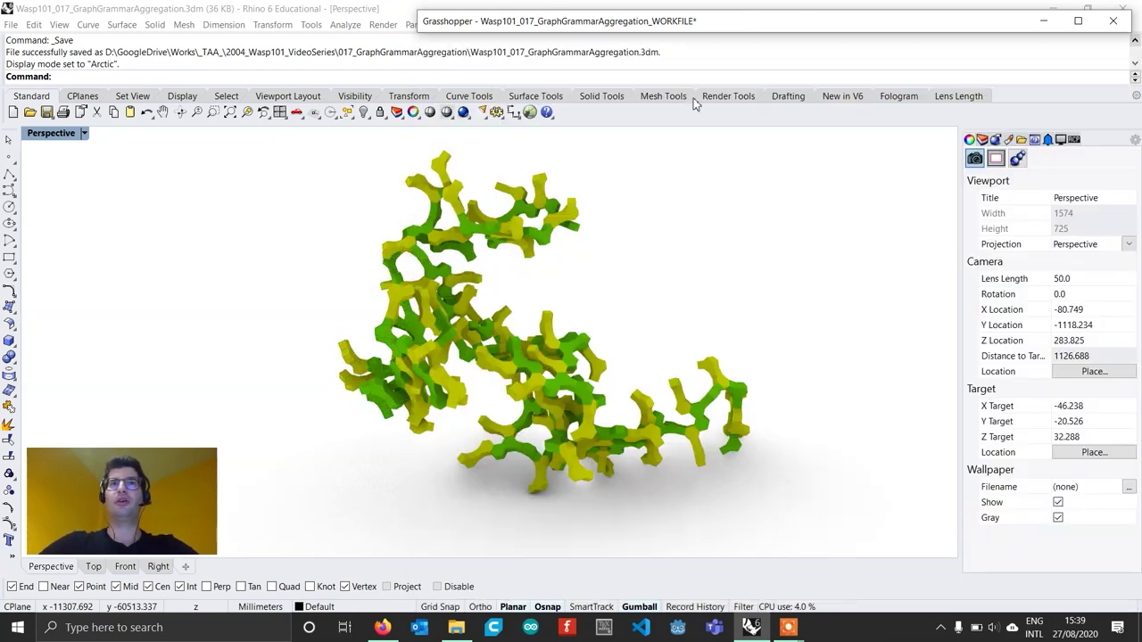
{"action": "scroll", "coordinate": [500, 387], "scroll_direction": "up", "scroll_amount": 5}
{"action": "right_click_drag", "start_coordinate": [500, 386], "coordinate": [469, 364]}
{"action": "scroll", "coordinate": [461, 383], "scroll_direction": "up", "scroll_amount": 4}
{"action": "scroll", "coordinate": [470, 364], "scroll_direction": "down", "scroll_amount": 4}
{"action": "scroll", "coordinate": [466, 365], "scroll_direction": "up", "scroll_amount": 3}
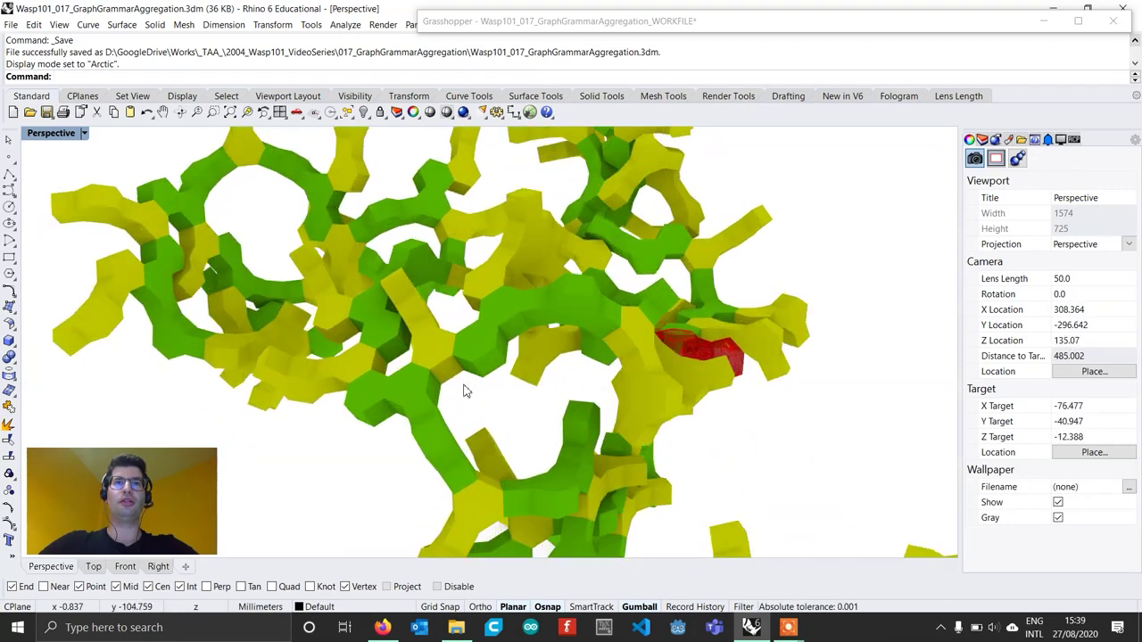